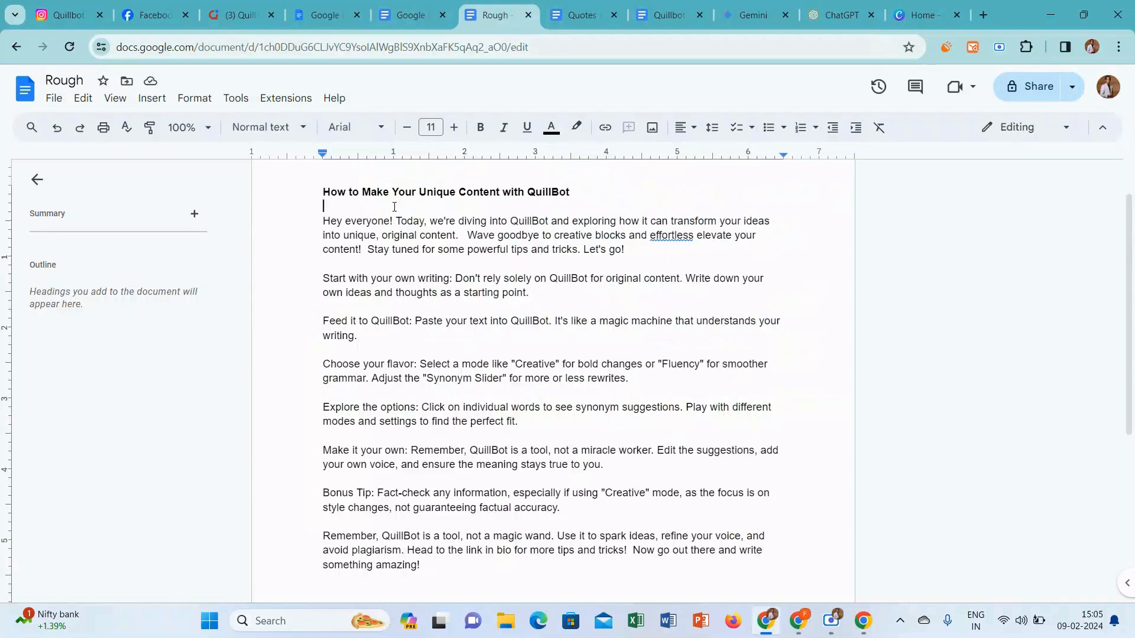
Copy the entire QuillBot script from the Rough document and paste it into the invideo AI video prompt
key("ctrl+a")
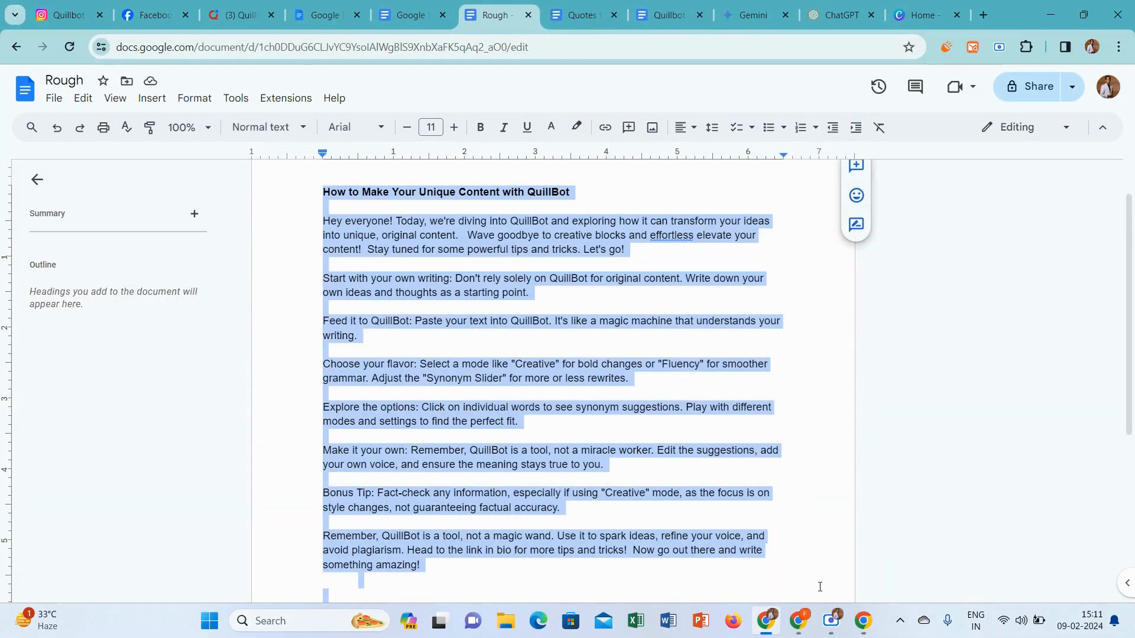
left_click(798, 621)
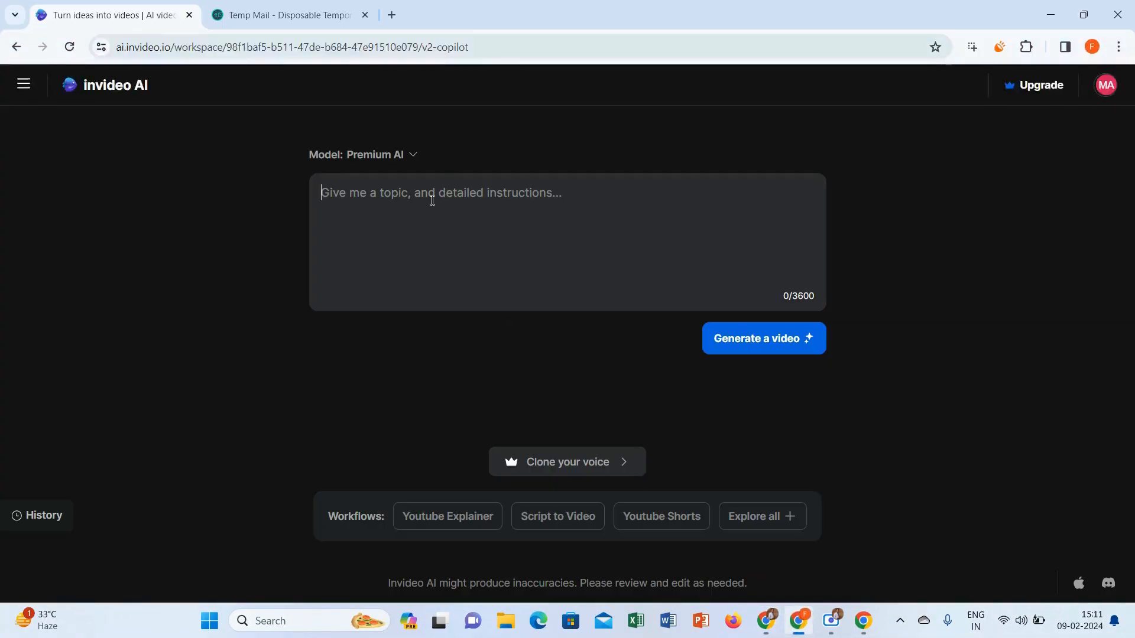
key("ctrl+v")
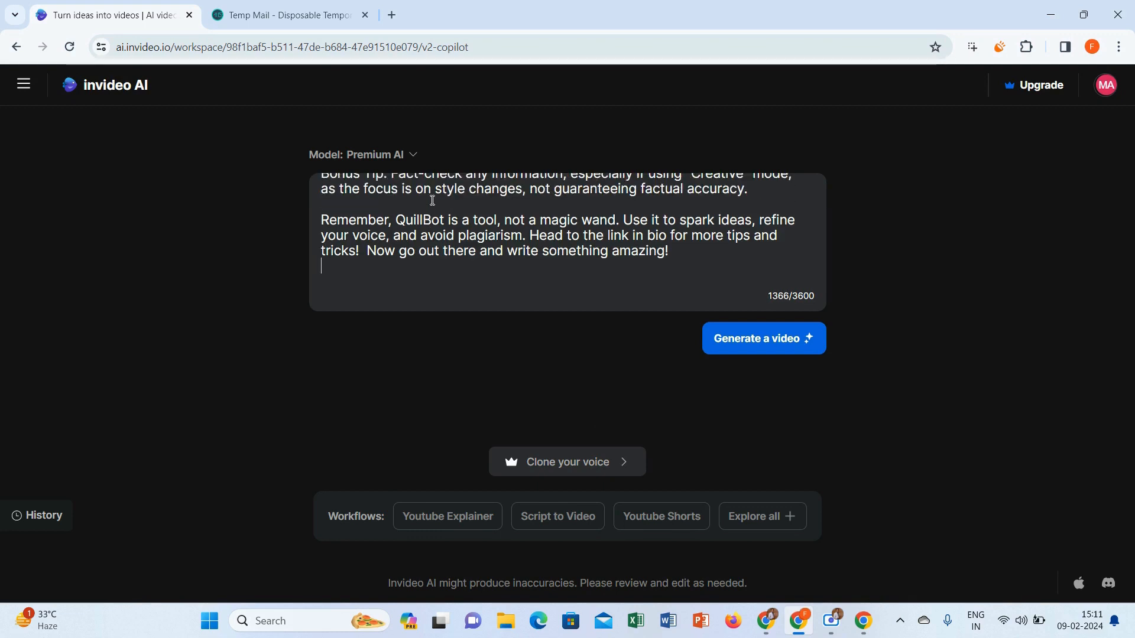
Start the Youtube Shorts workflow, paste the QuillBot script as its topic, and continue with the default settings
left_click(640, 532)
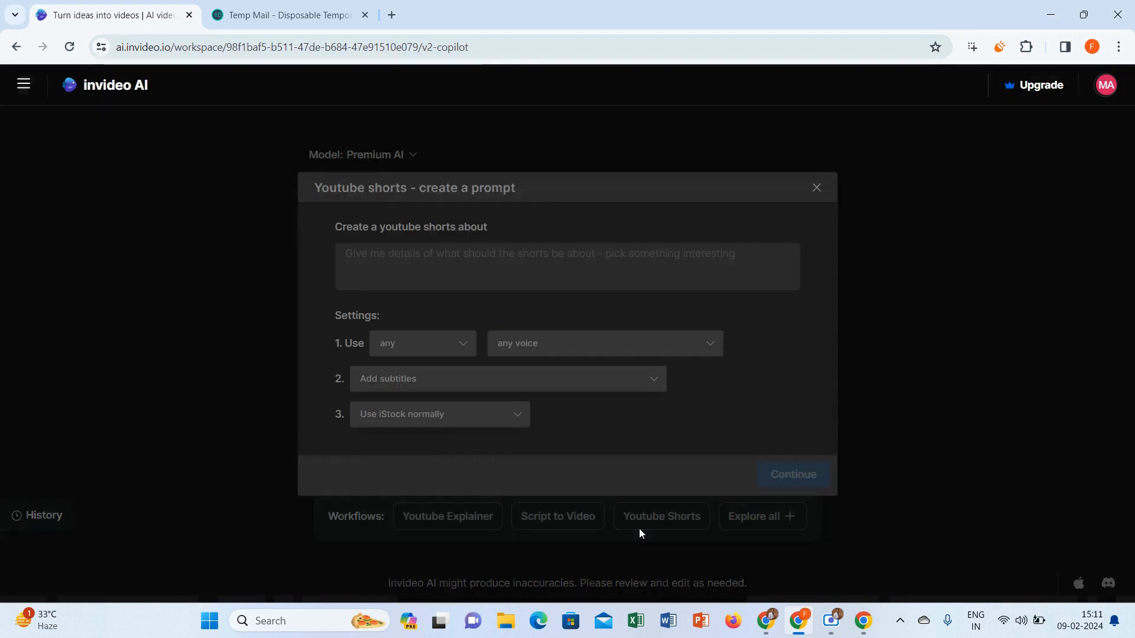
left_click(481, 257)
key("ctrl+v")
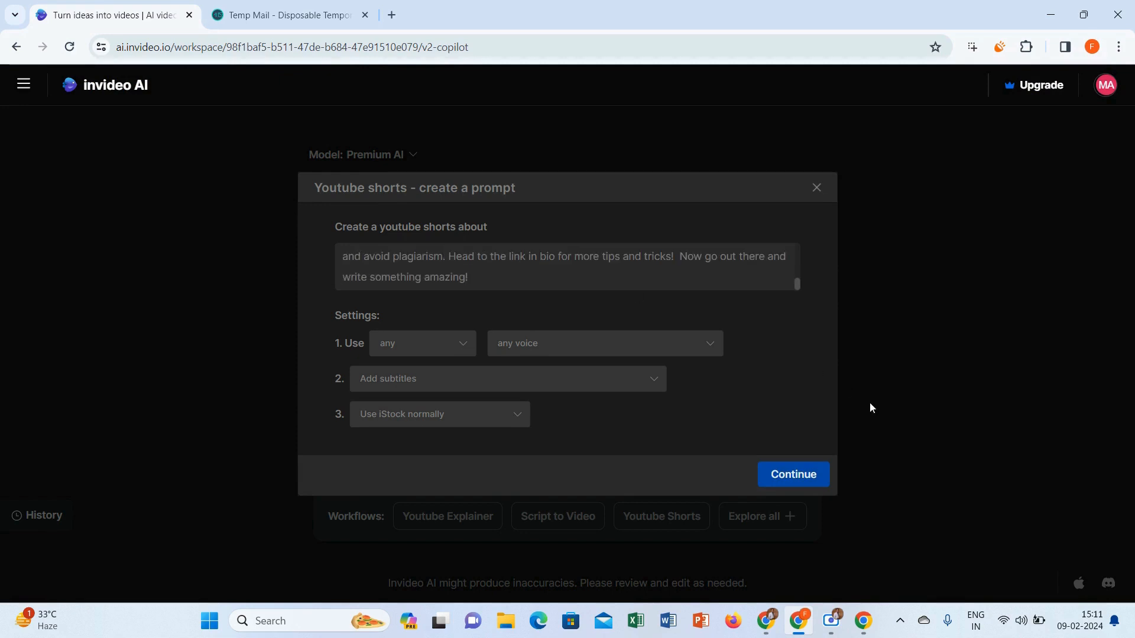
left_click(803, 477)
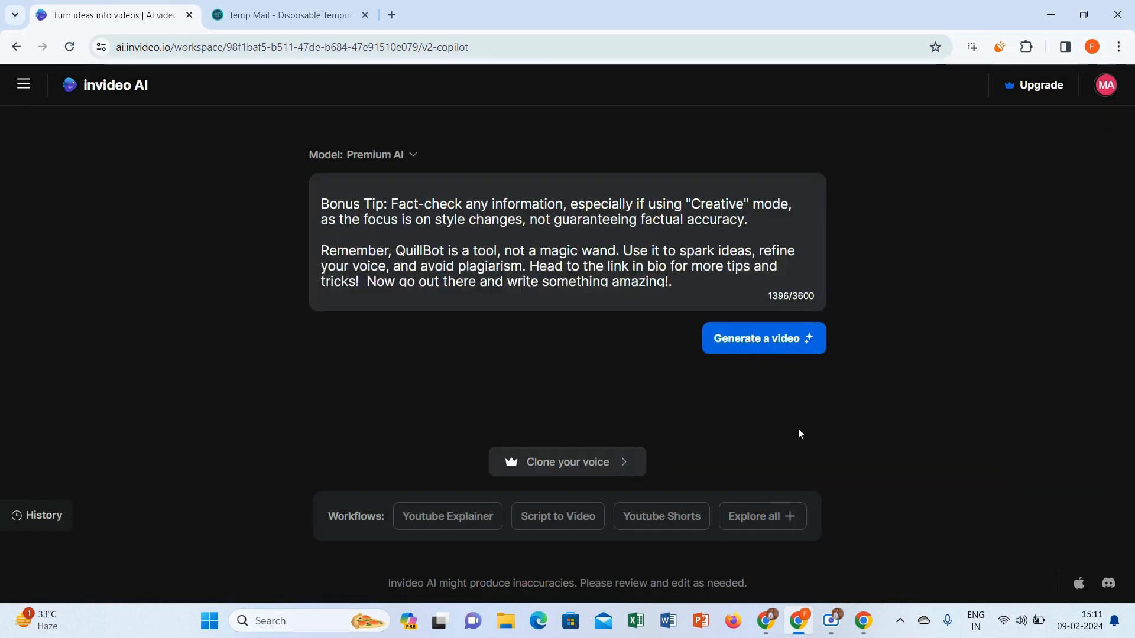
Generate the video for Content Creators in Minimalist Modern style for Youtube Shorts, and pause its preview
left_click(763, 341)
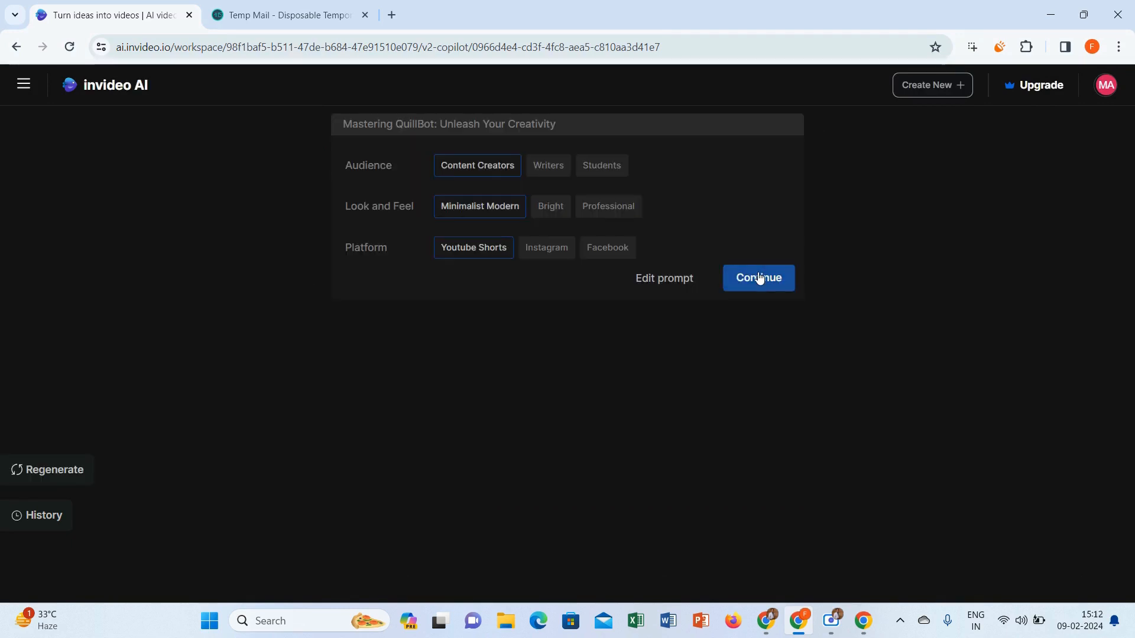
left_click(759, 278)
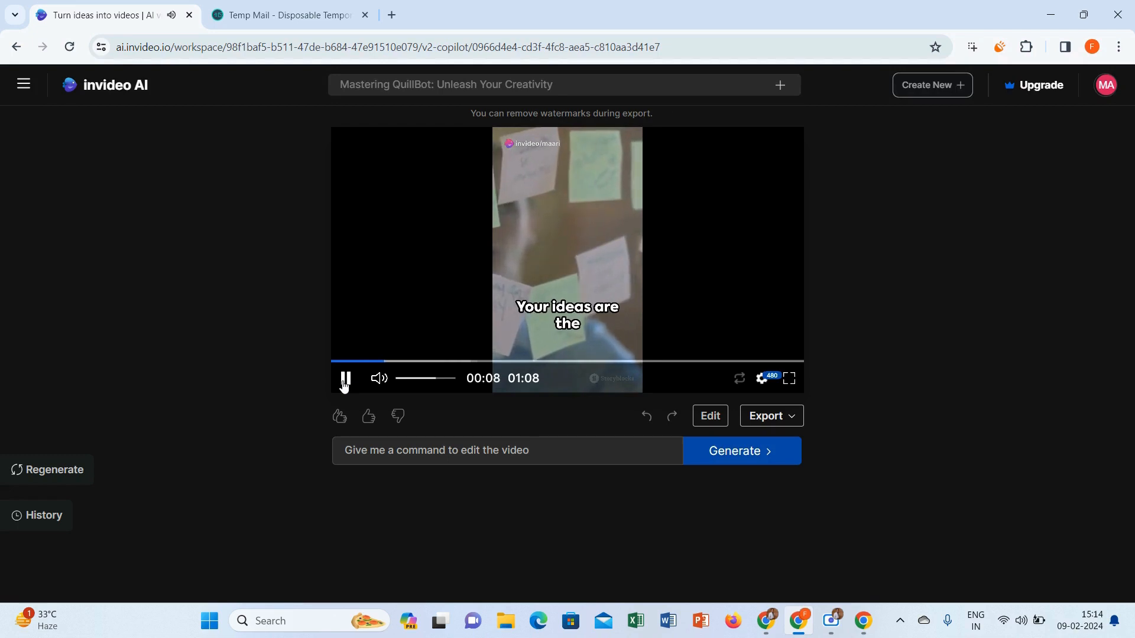
left_click(344, 383)
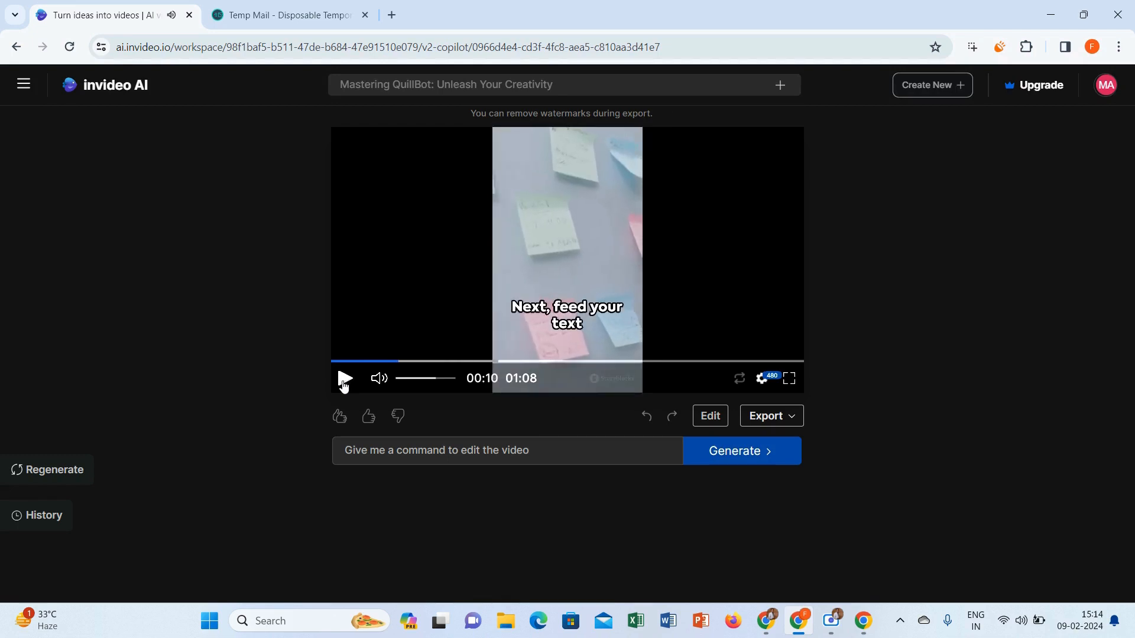
Export the generated video at 1080p with stock watermarks and Normal invideo AI branding
left_click(772, 416)
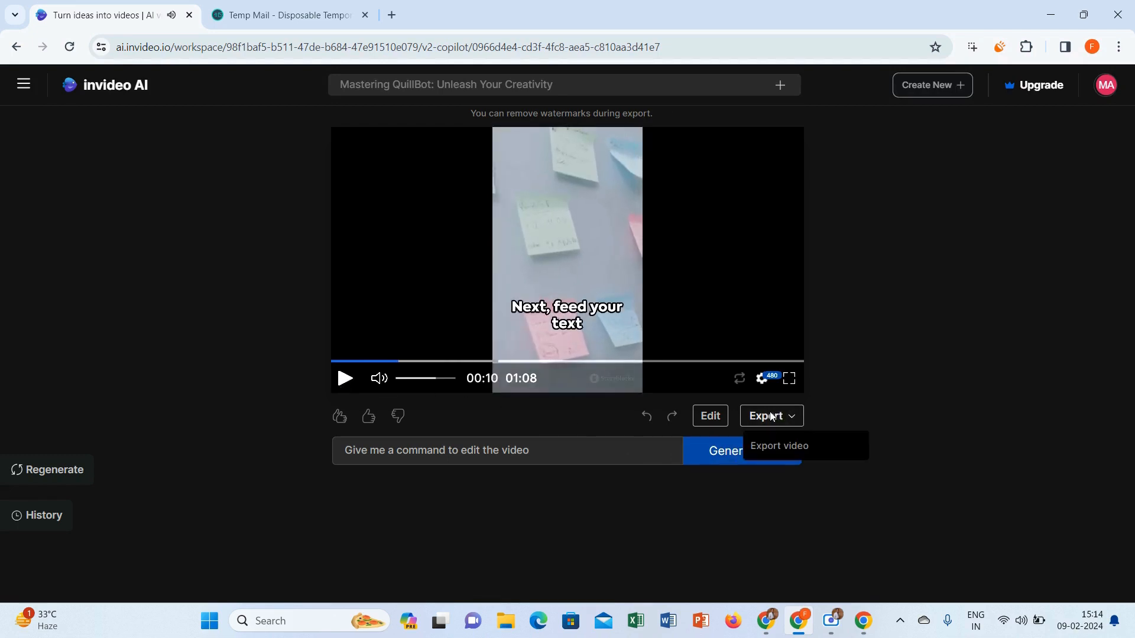
left_click(791, 455)
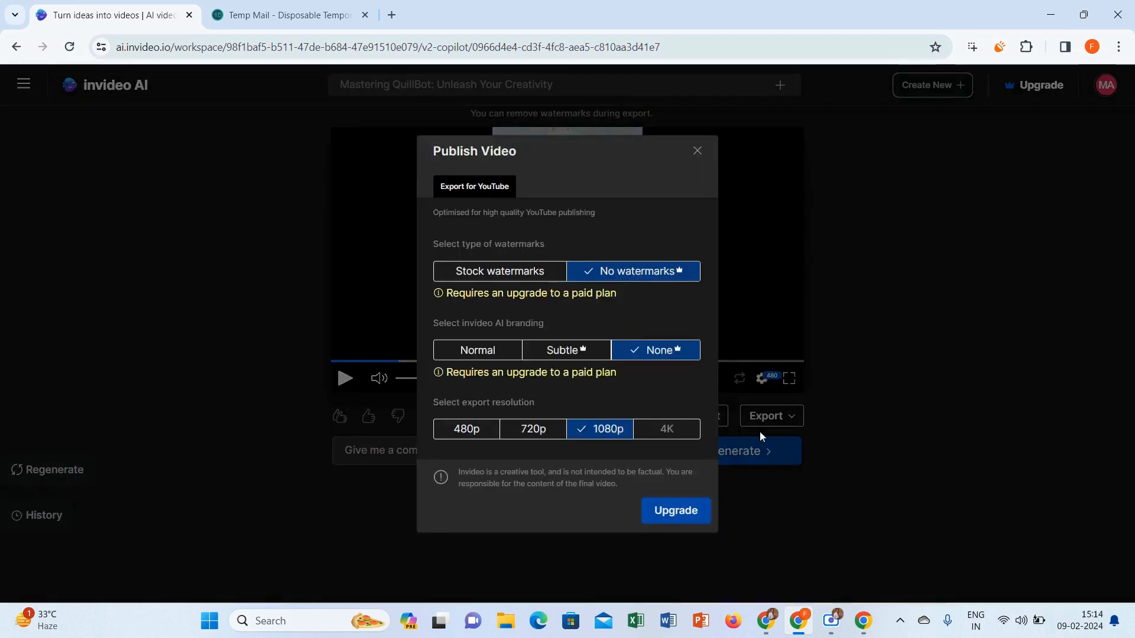
left_click(519, 271)
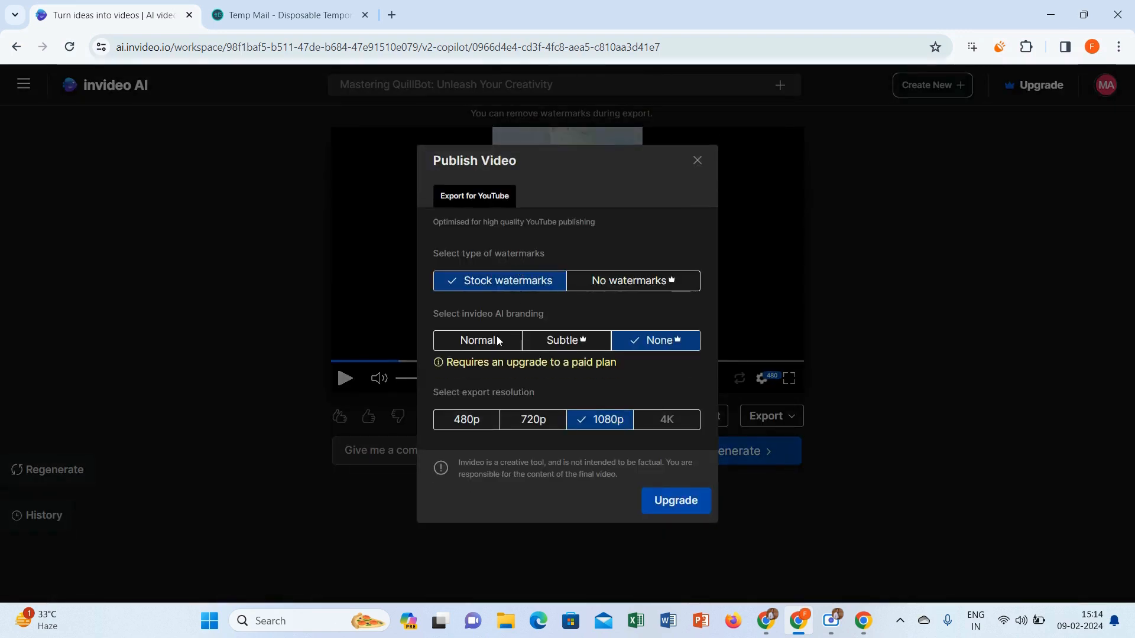
left_click(496, 341)
left_click(690, 499)
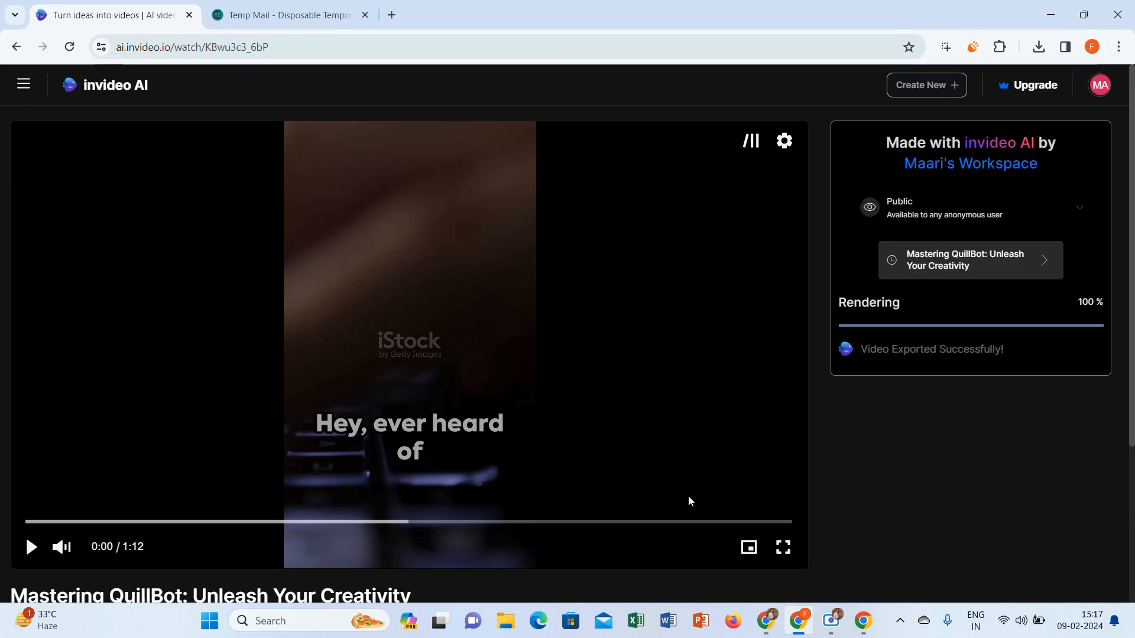
Switch to Canva, look up Instagram Reel templates, and create a blank Instagram Reel
left_click(766, 619)
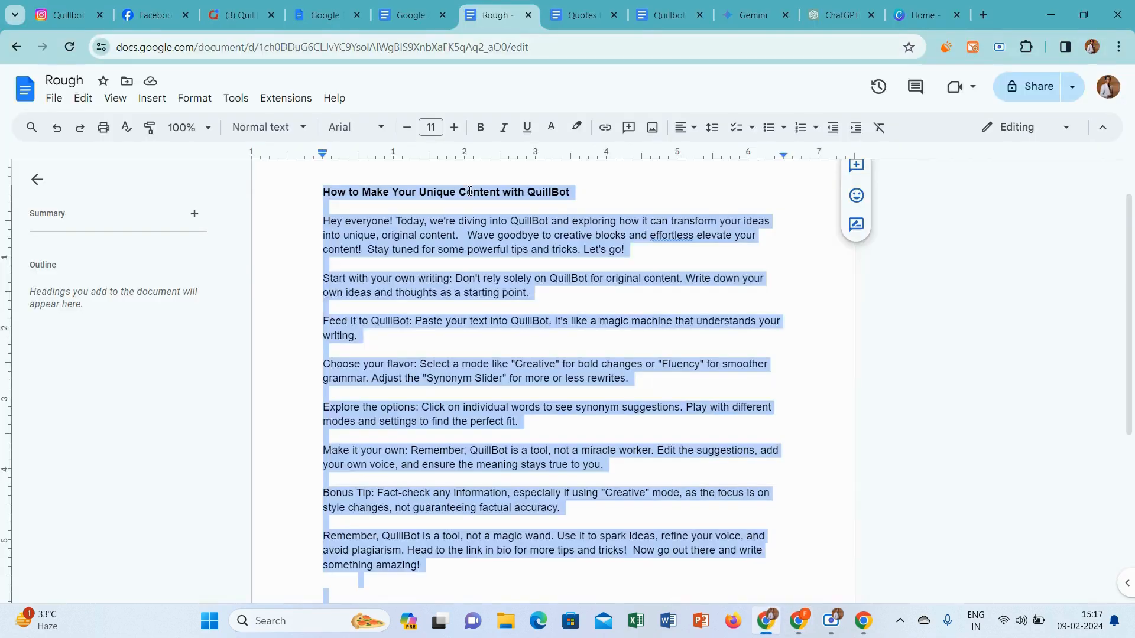
left_click(921, 6)
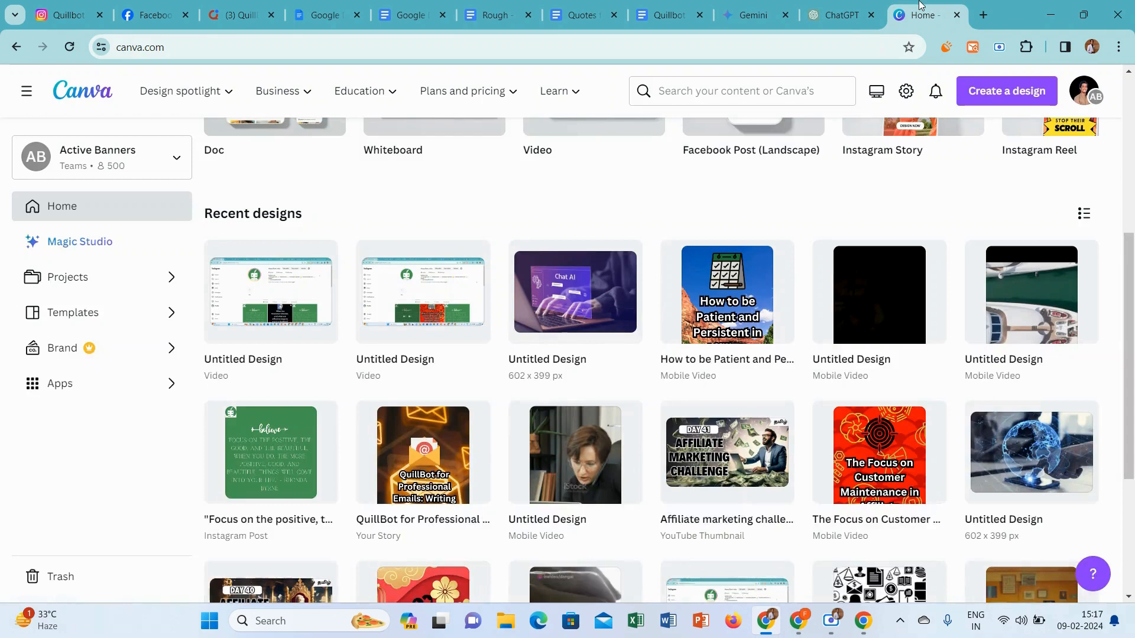
left_click(723, 84)
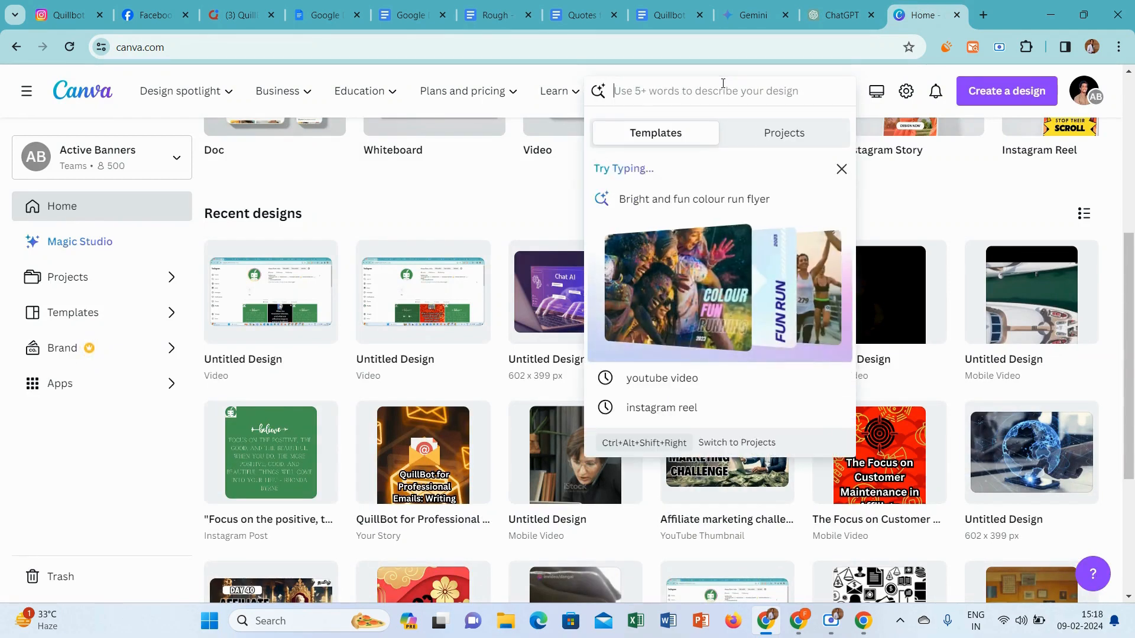
left_click(662, 407)
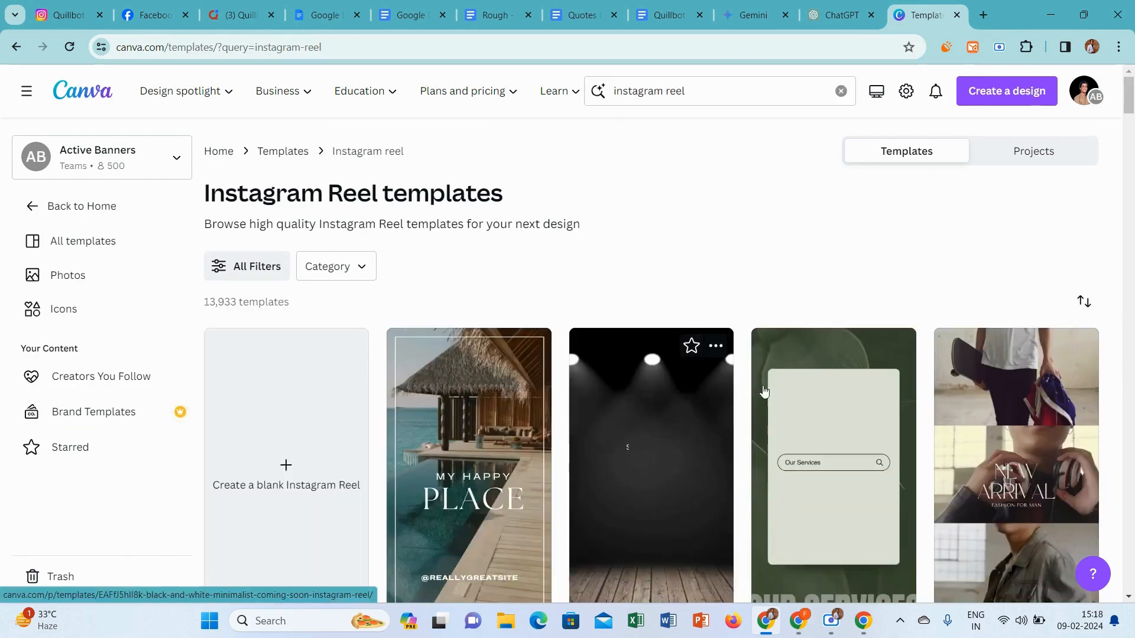
left_click(330, 413)
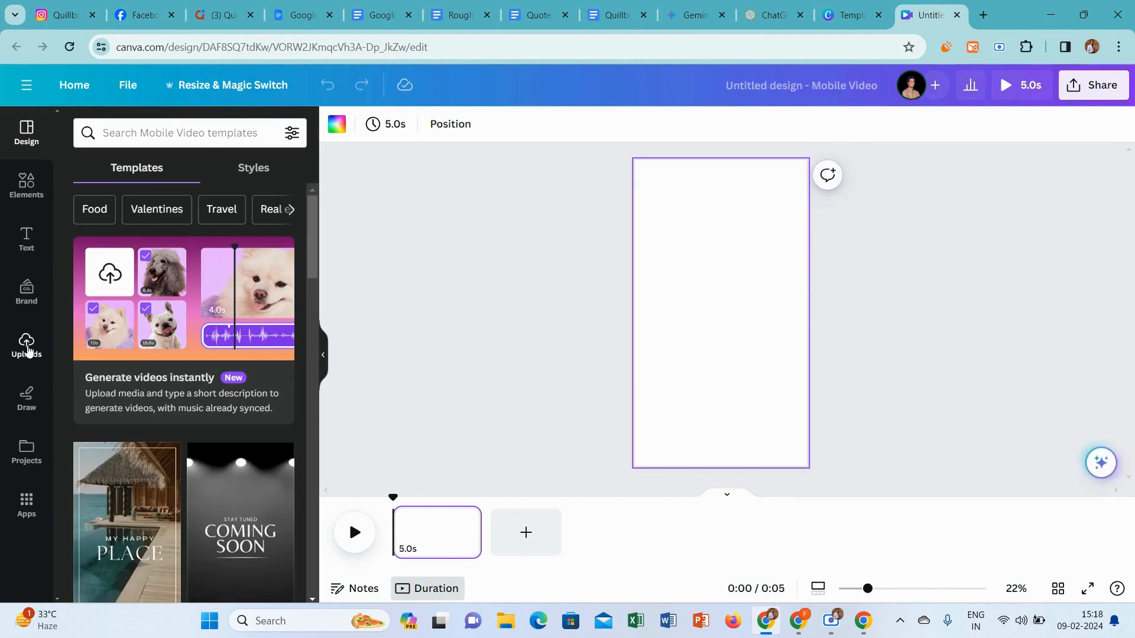
Upload the exported invideo-ai-1080 Mastering QuillBot MP4 from the Downloads folder
left_click(27, 348)
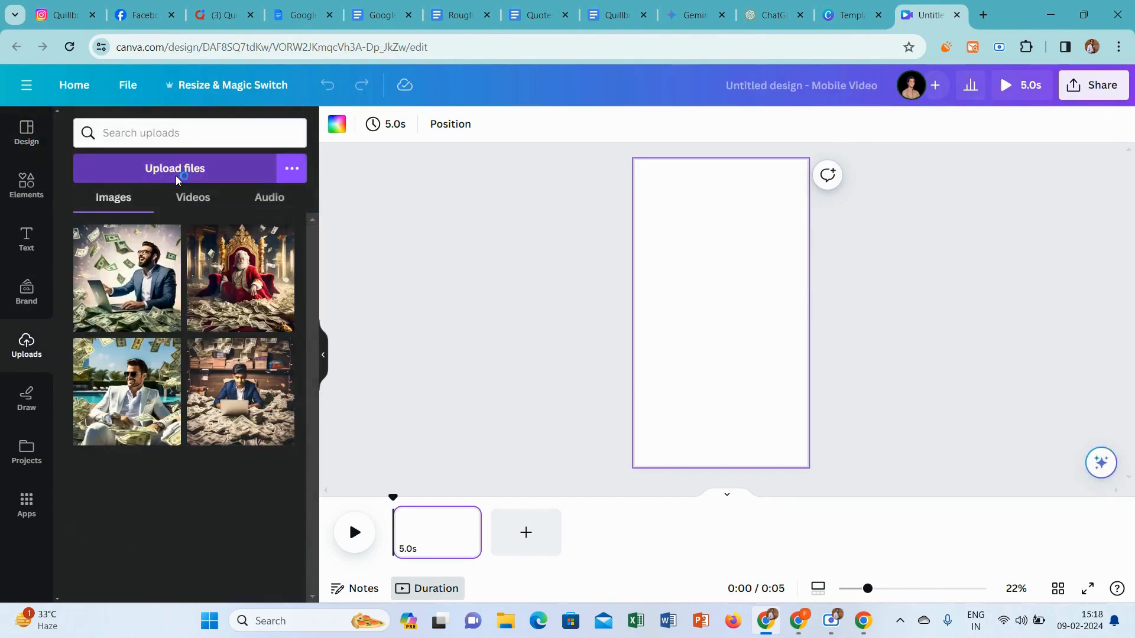
left_click(177, 179)
left_click(260, 134)
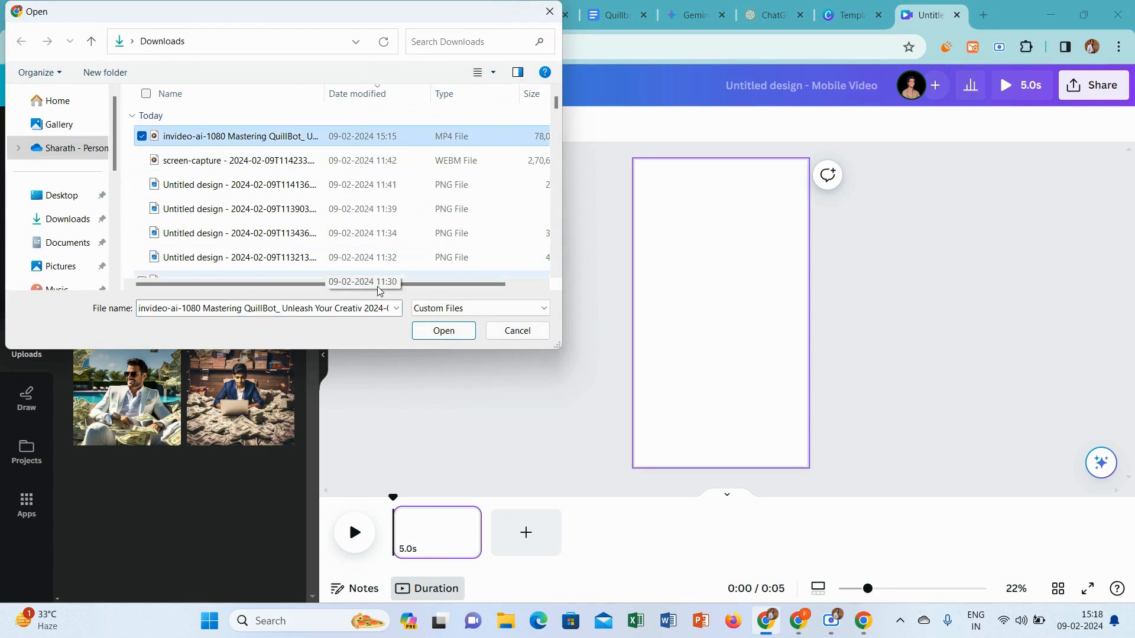
left_click(430, 329)
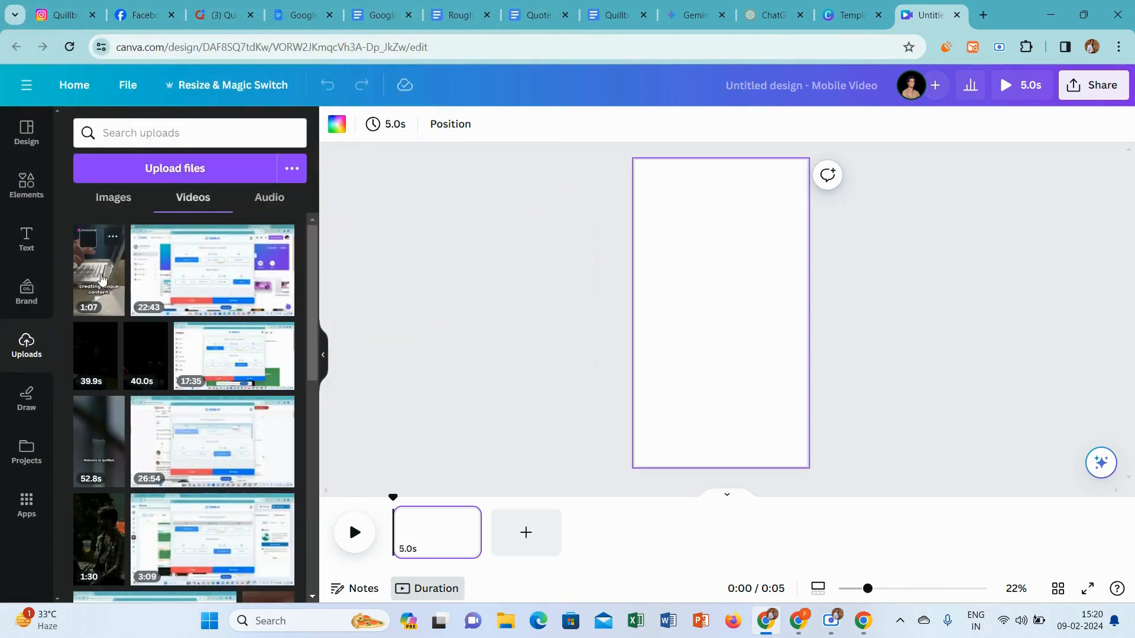
Add the uploaded QuillBot video to the blank page and set it as the background
left_click(101, 284)
right_click(734, 353)
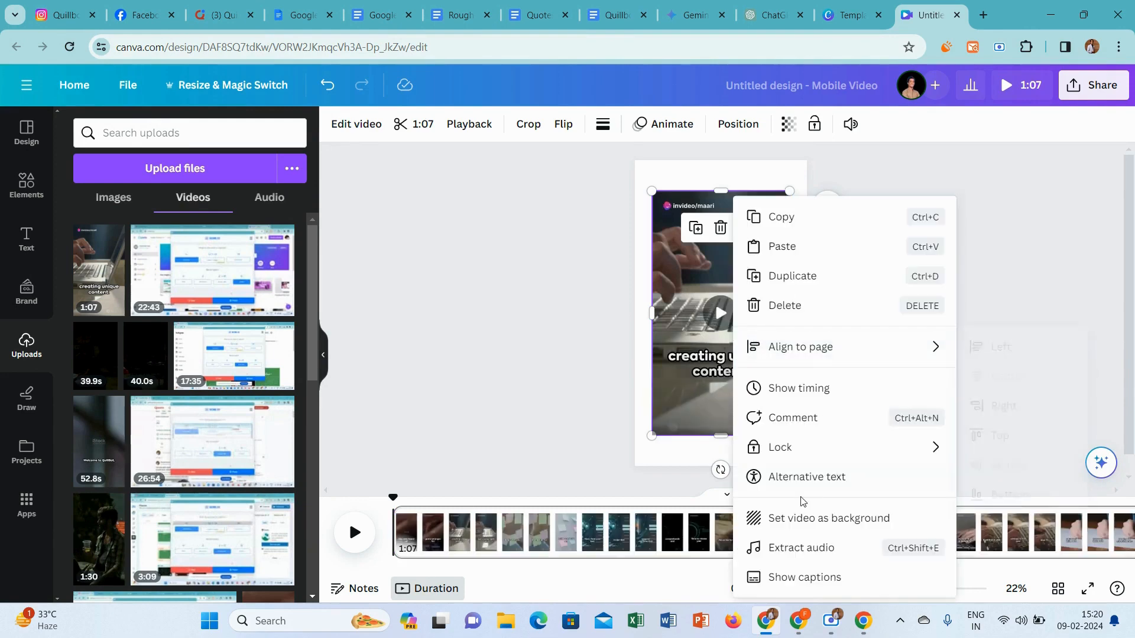
left_click(803, 518)
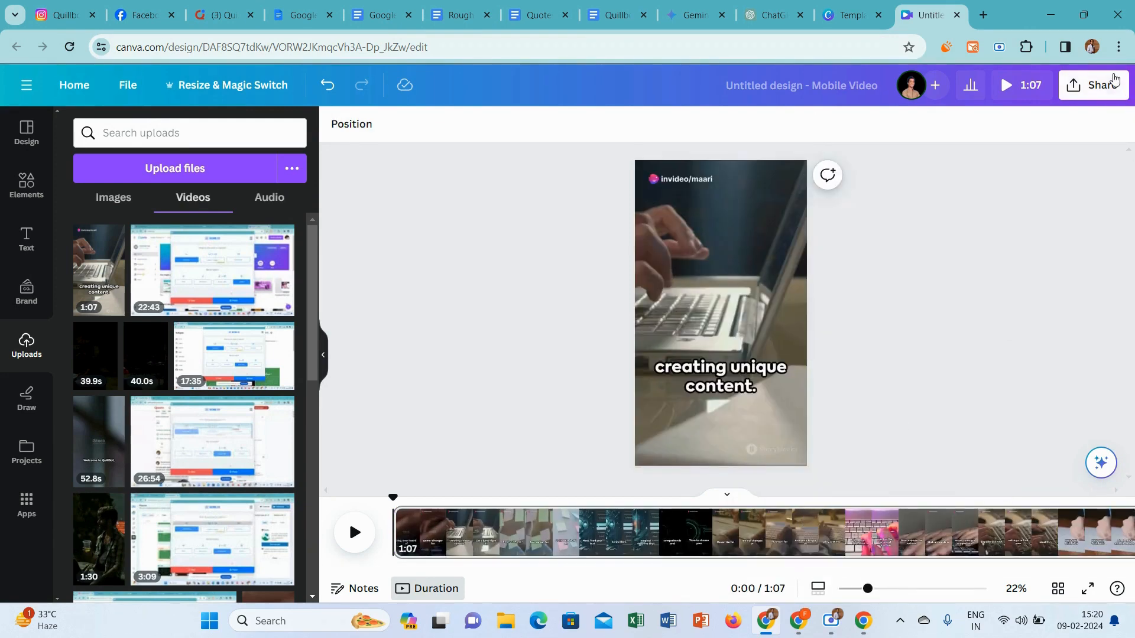
Download the reel as an MP4 video at 1080p quality
left_click(1094, 84)
left_click(913, 463)
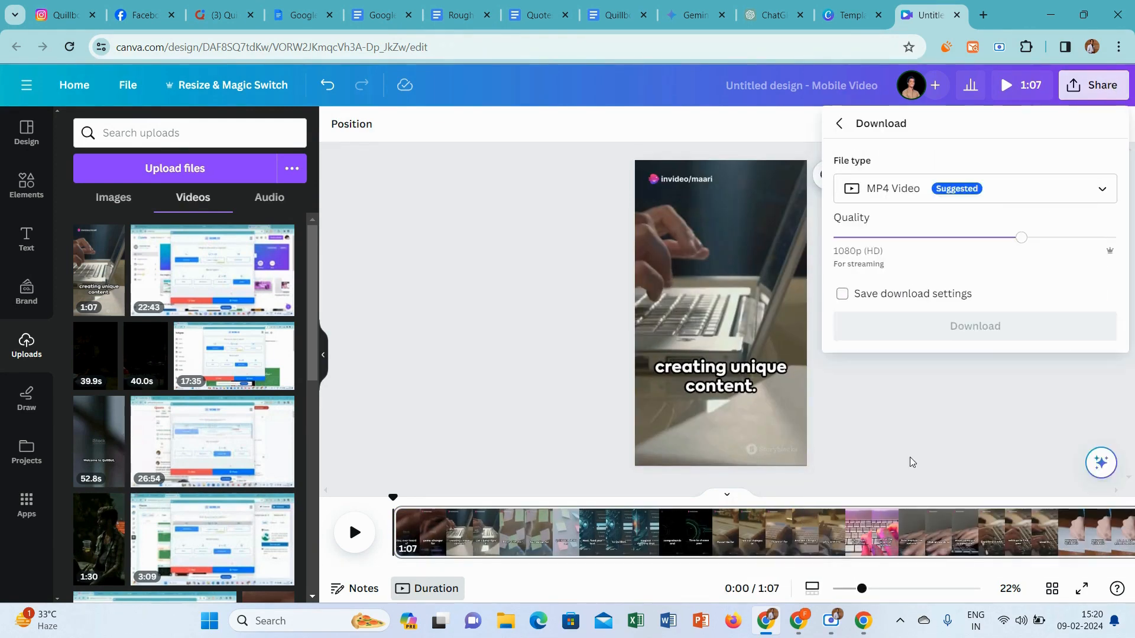
left_click(971, 327)
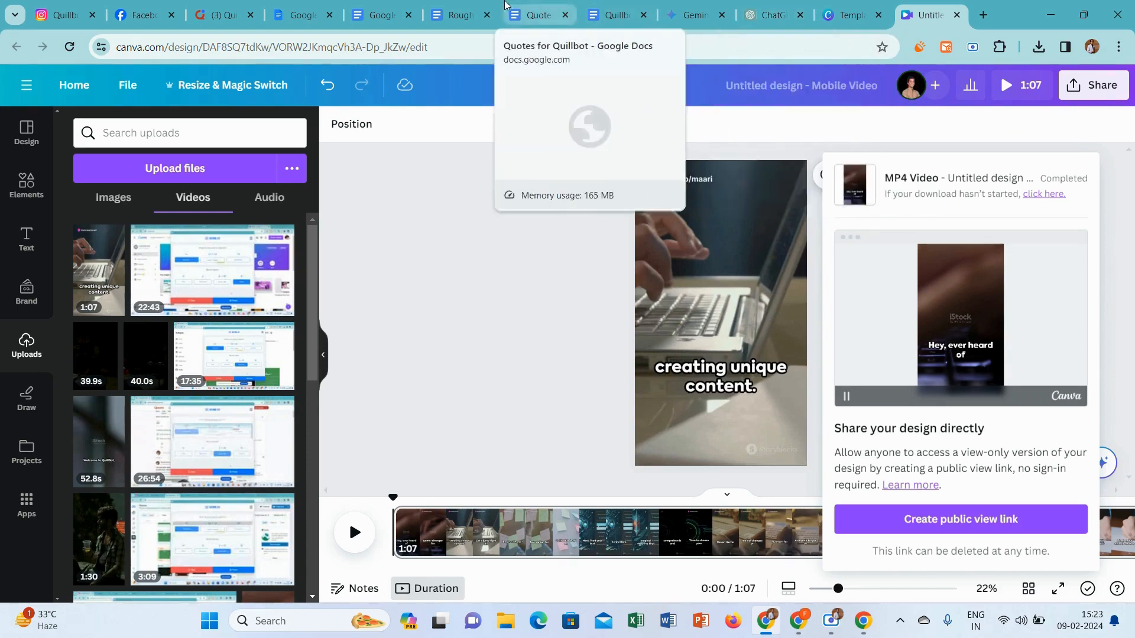
Copy the title "How to Make Your Unique Content with QuillBot" from the Rough document
left_click(490, 5)
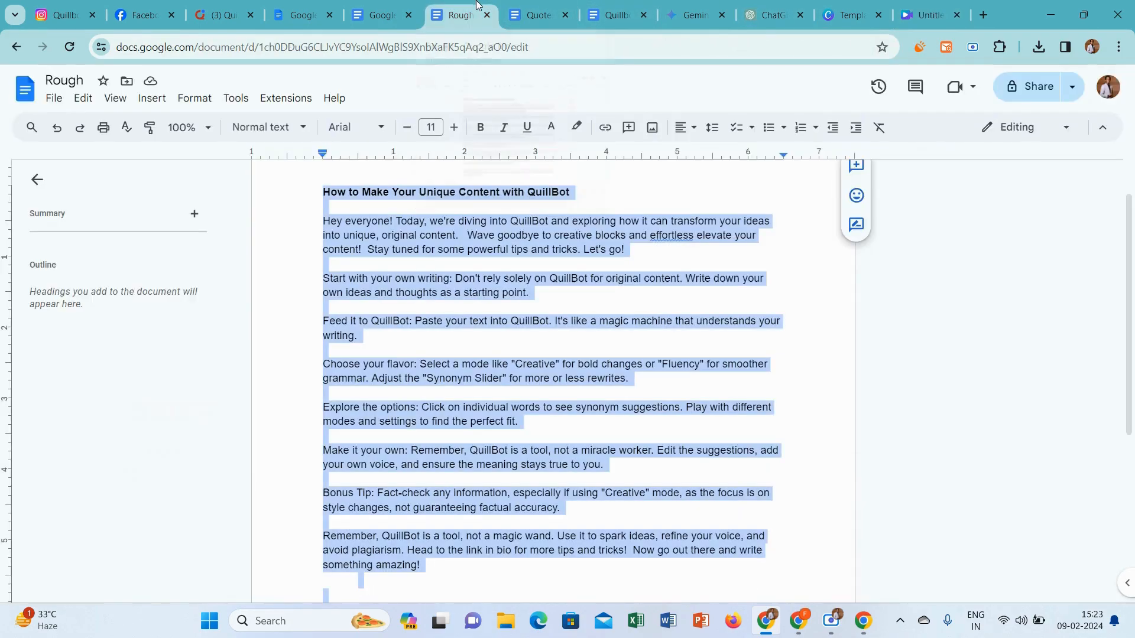
left_click(576, 188)
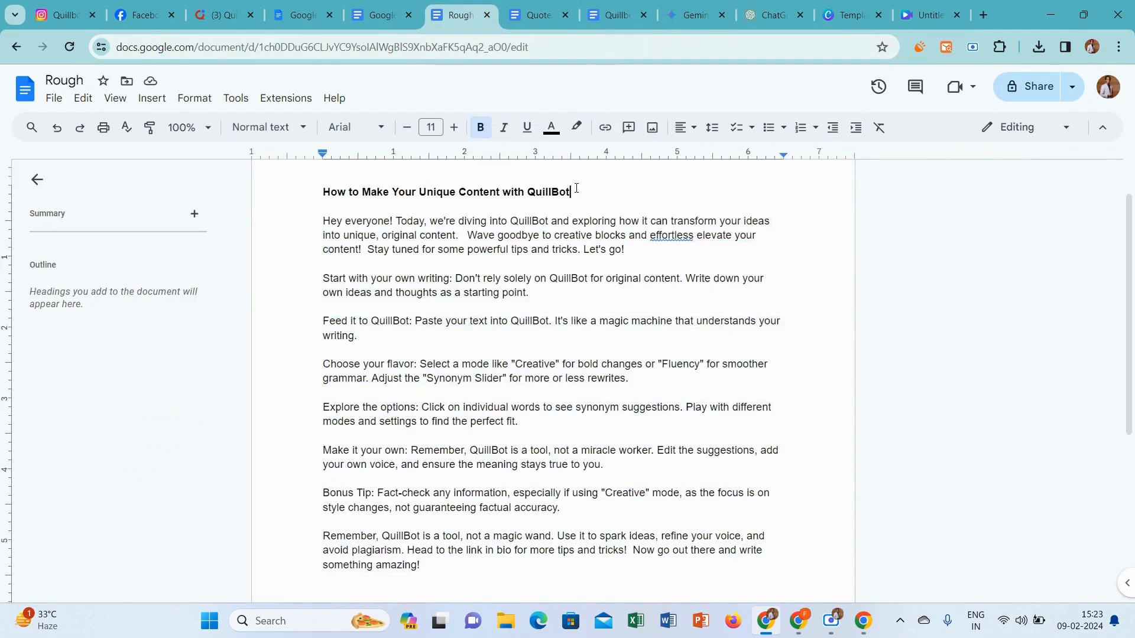
left_click_drag(577, 190, 337, 180)
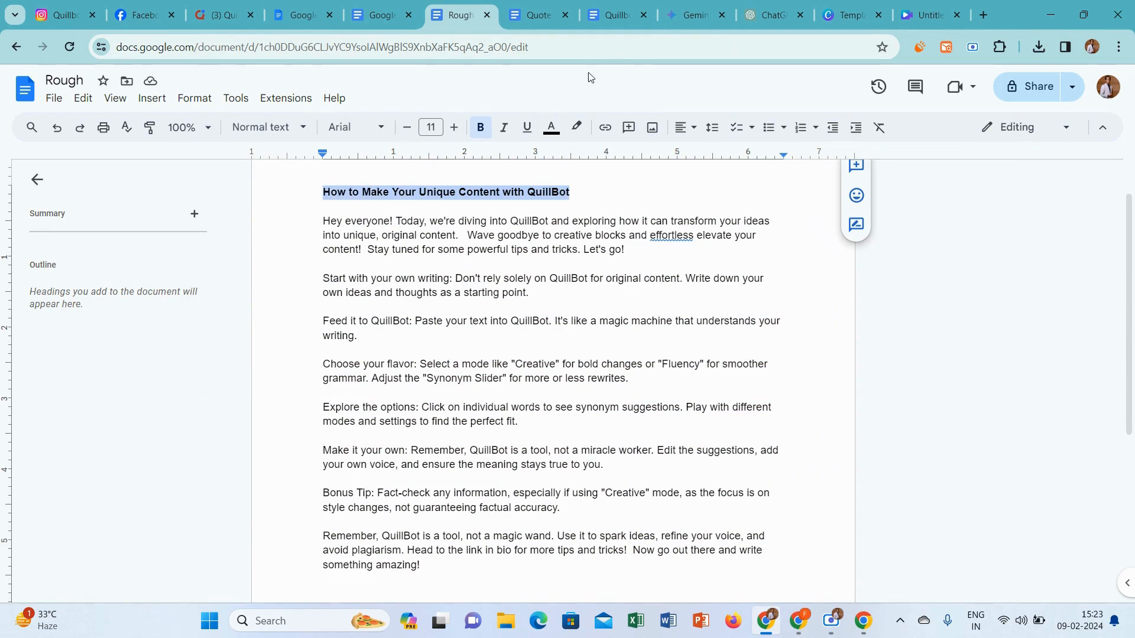
Send ChatGPT the prompt "decorate the below sentence with emojis" followed by the copied title
left_click(775, 6)
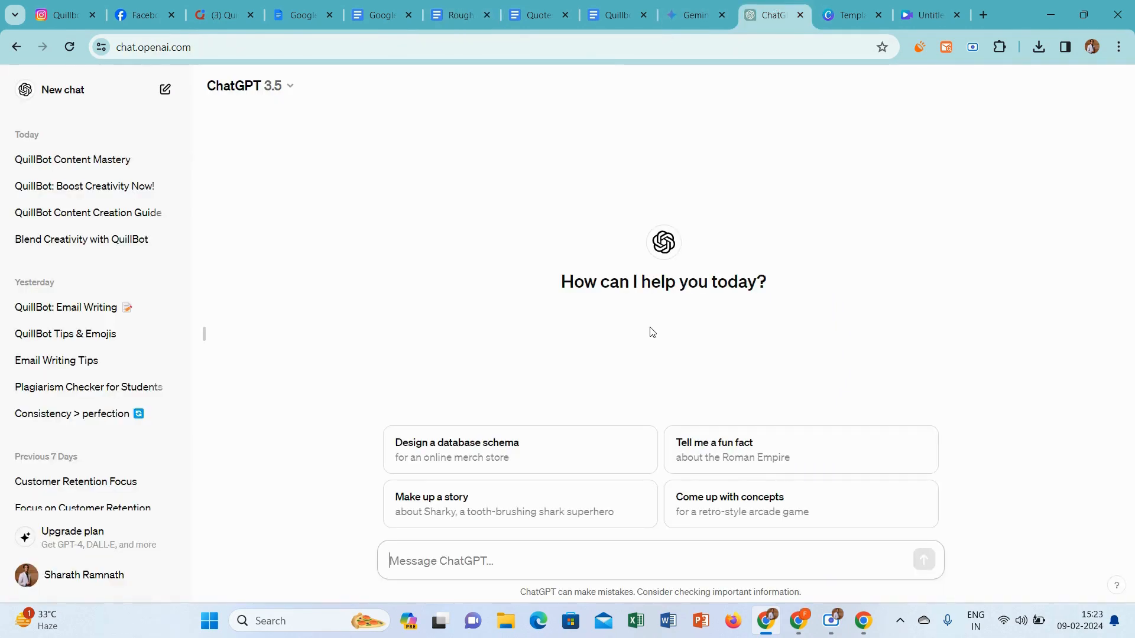
type("dec")
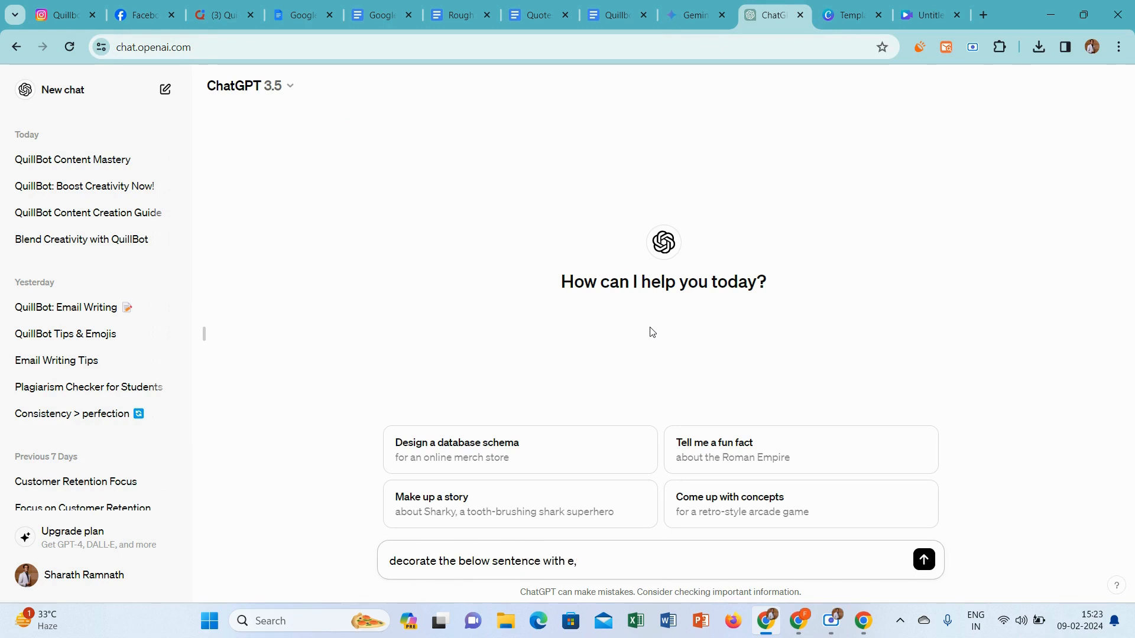
key("shift+Return")
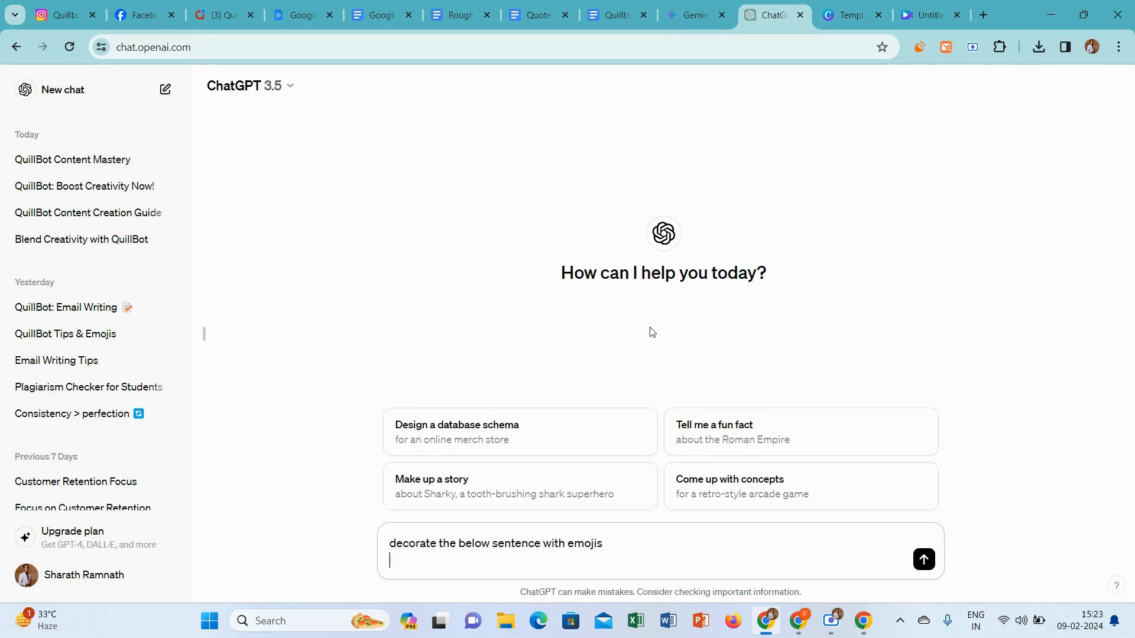
type("How to Make Your Unique Content with QuillBot")
key("Return")
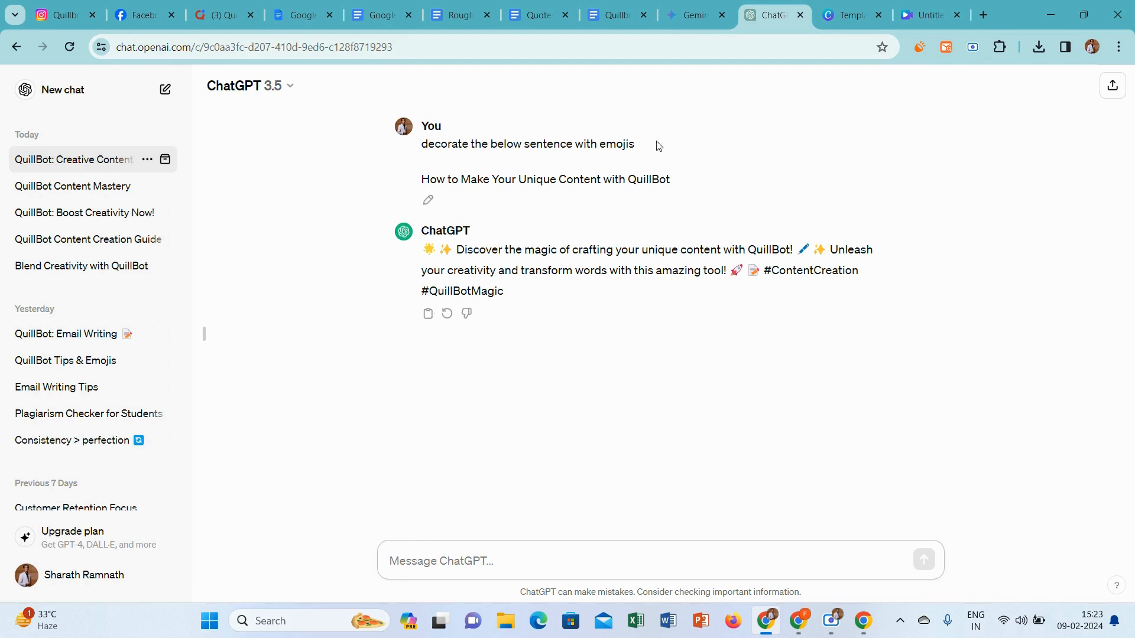
Copy the emoji prompt with its title and resend it in a new chat
left_click_drag(672, 180, 422, 154)
key("ctrl+c")
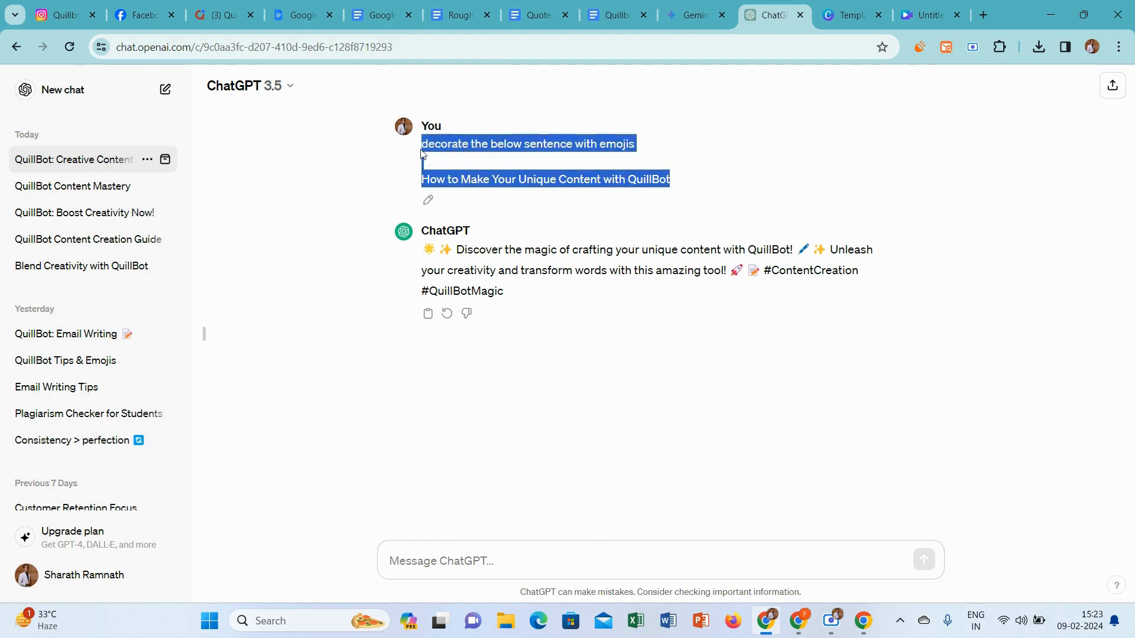
left_click(45, 94)
key("ctrl+v")
key("Return")
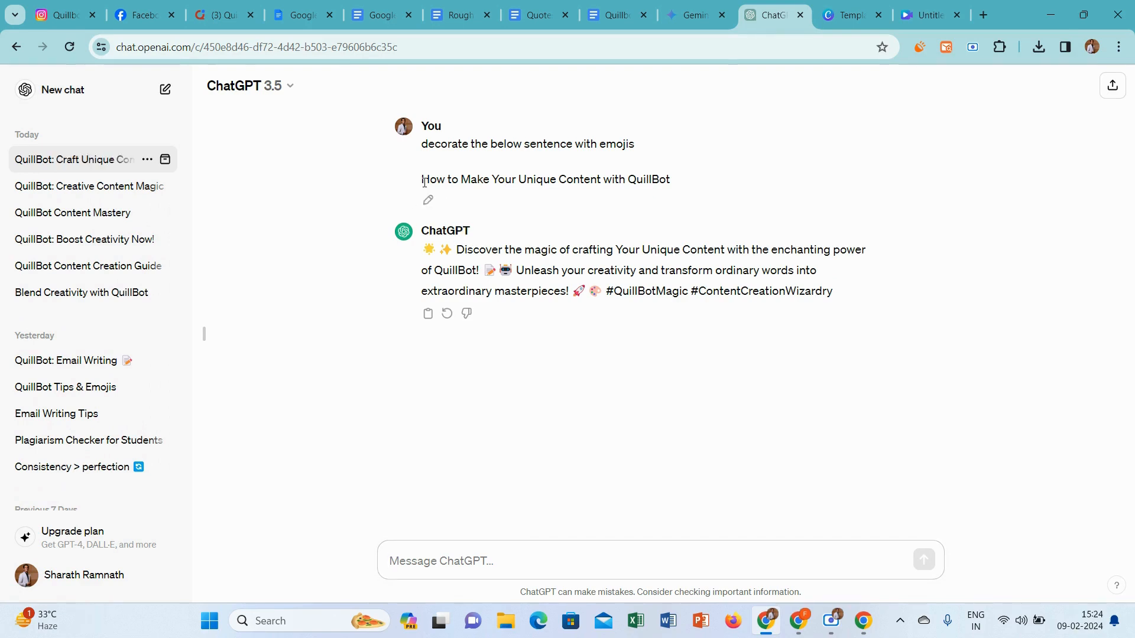
Copy the title "How to Make Your Unique Content with QuillBot" from the sent prompt into the message box
left_click_drag(424, 182, 666, 181)
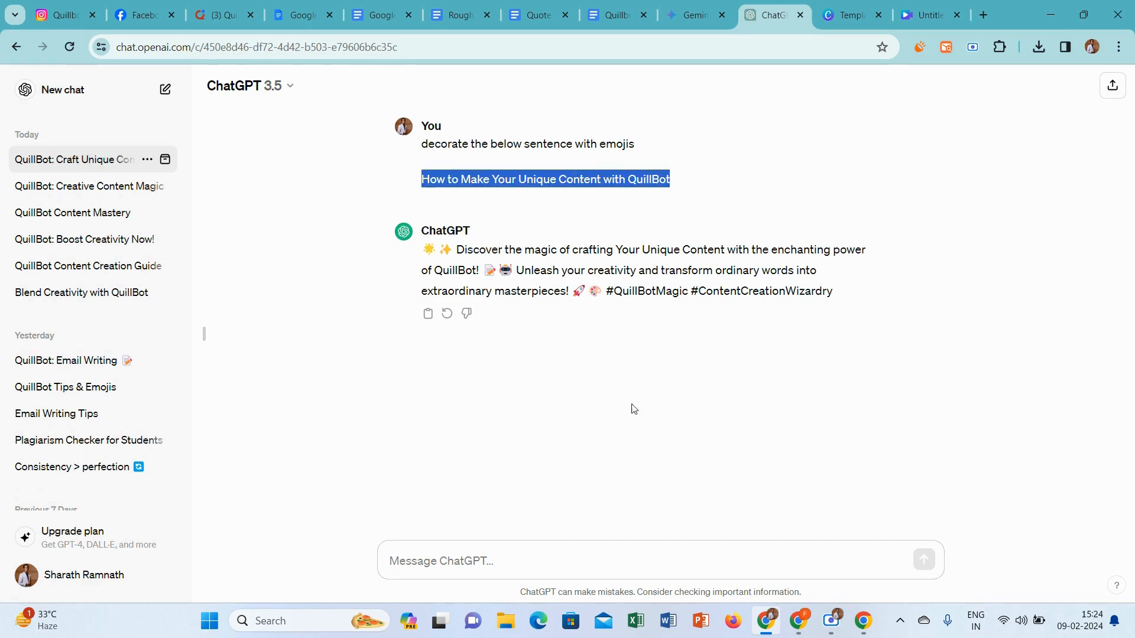
left_click(570, 563)
type("How to Make Your Unique Content with QuillBot")
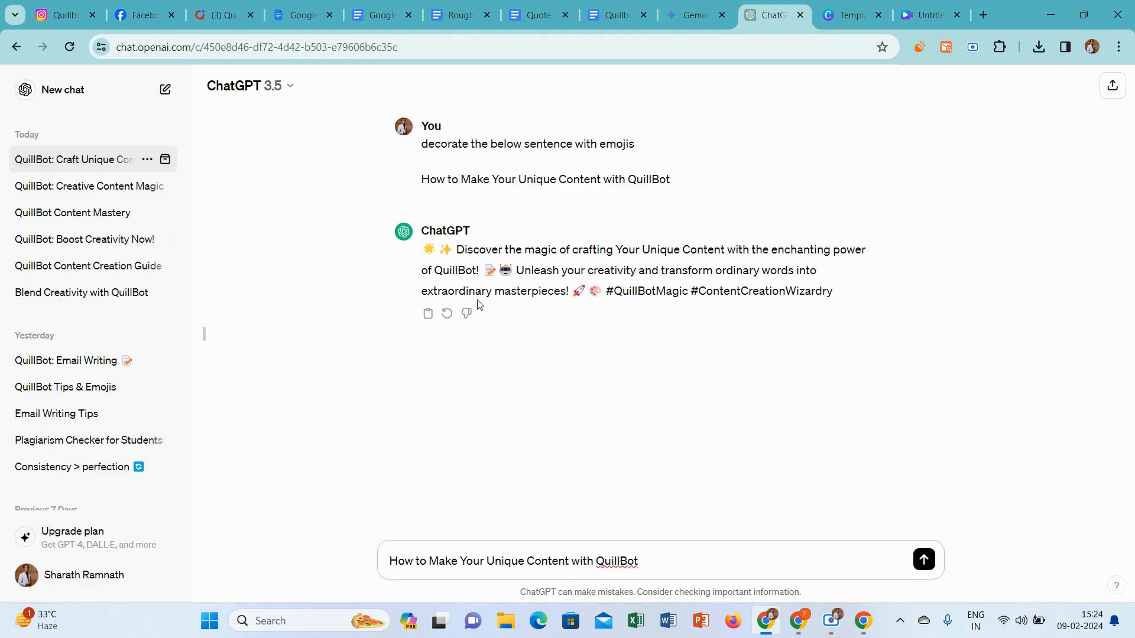
Put the reply's first two emojis before the drafted title and the memo and robot emojis after it, and copy the decorated title
left_click_drag(422, 258, 451, 252)
key("ctrl+c")
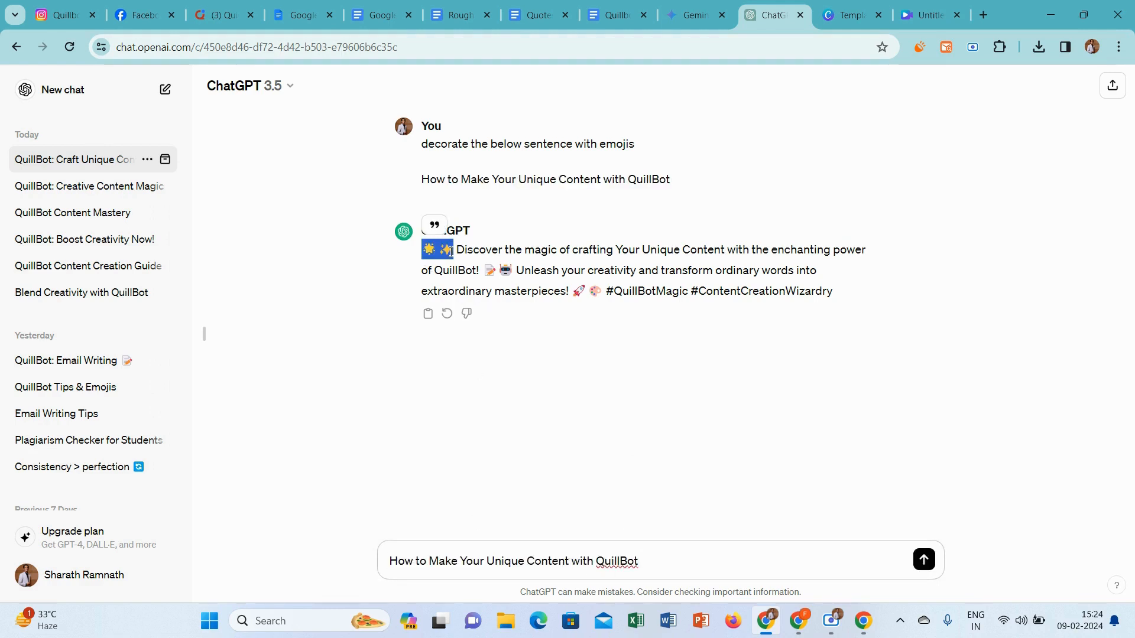
left_click(389, 561)
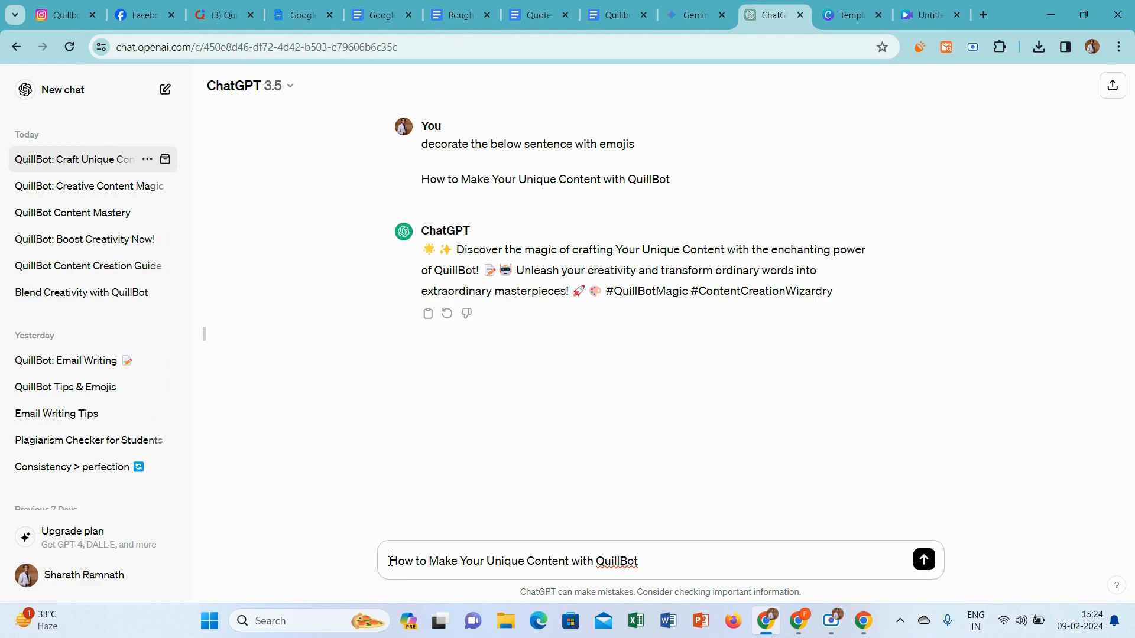
key("ctrl+v")
left_click_drag(484, 274, 518, 274)
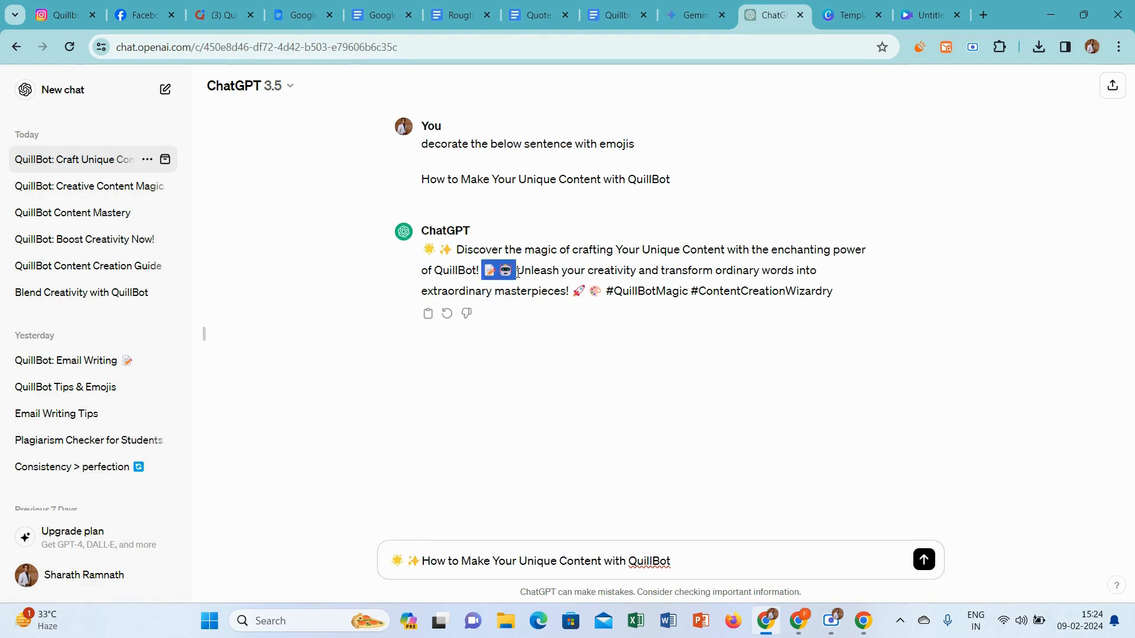
left_click(725, 560)
key("ctrl+a")
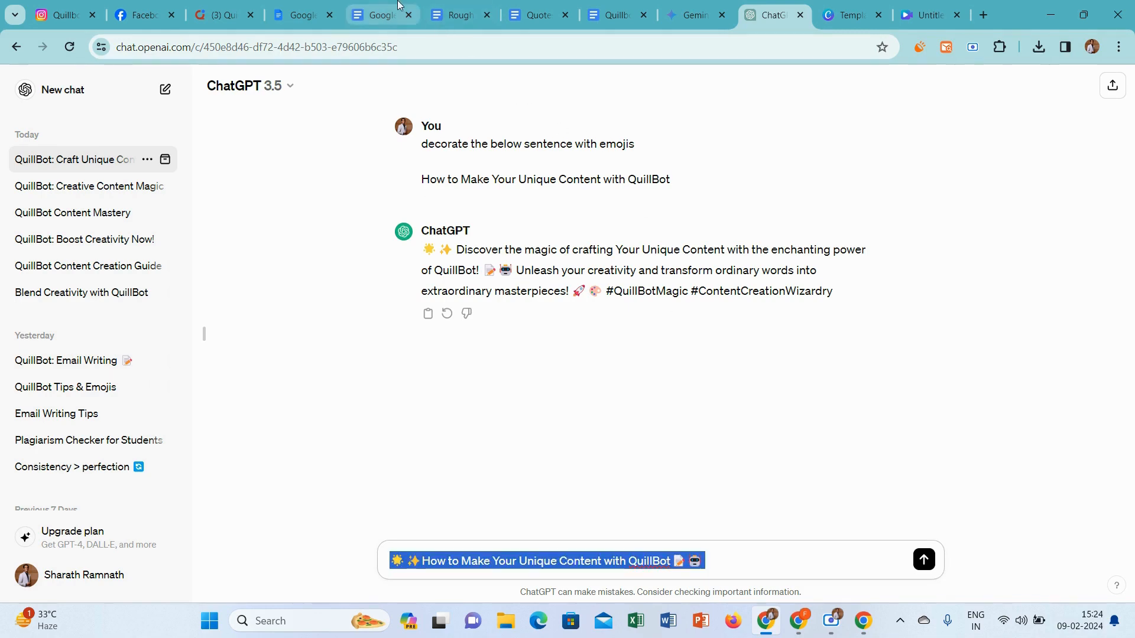
Replace the first line of the Instagram Rough document in Google Docs with the decorated title and copy the entire caption
left_click(385, 13)
scroll(451, 275, "down", 1)
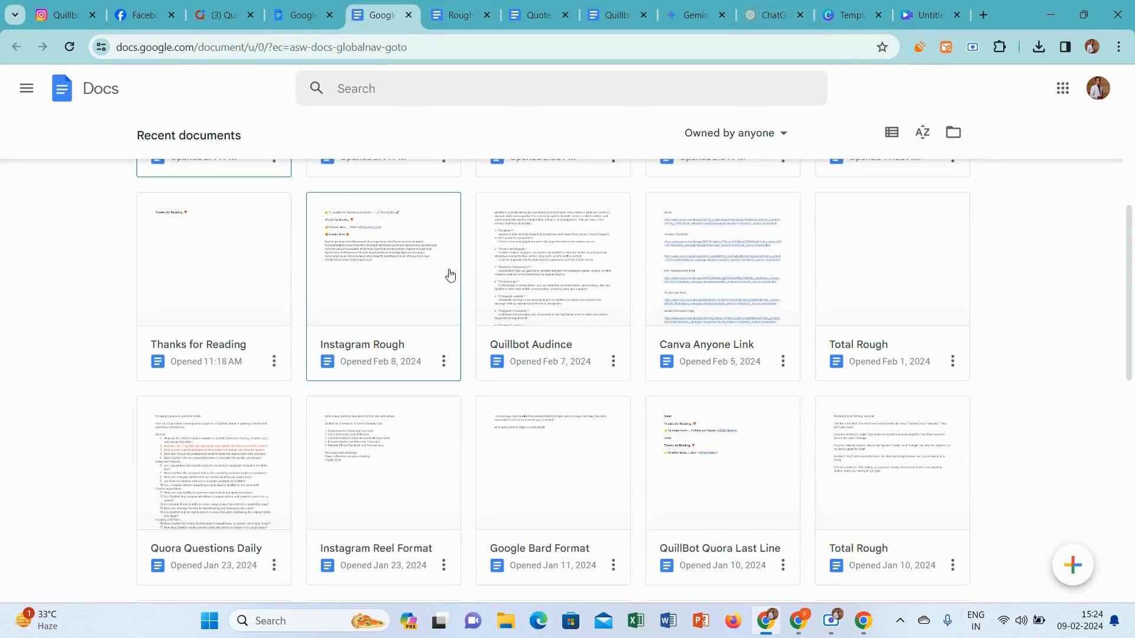
left_click(409, 265)
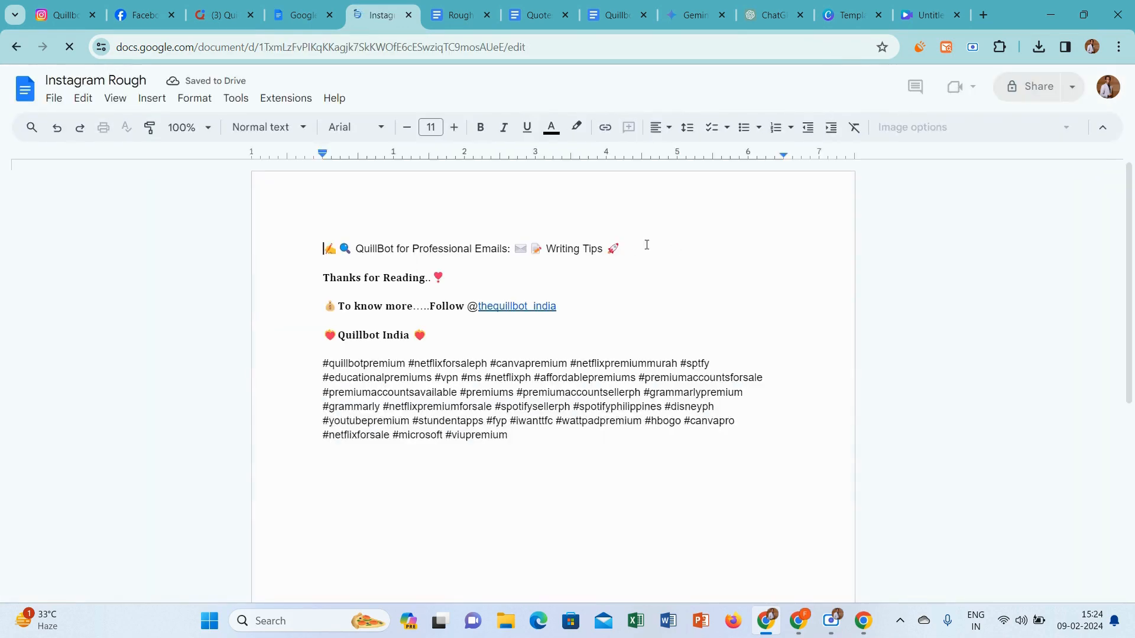
left_click_drag(636, 246, 268, 220)
type("☀ ✨How to Make Your Unique Content with QuillBot 📝 🤖")
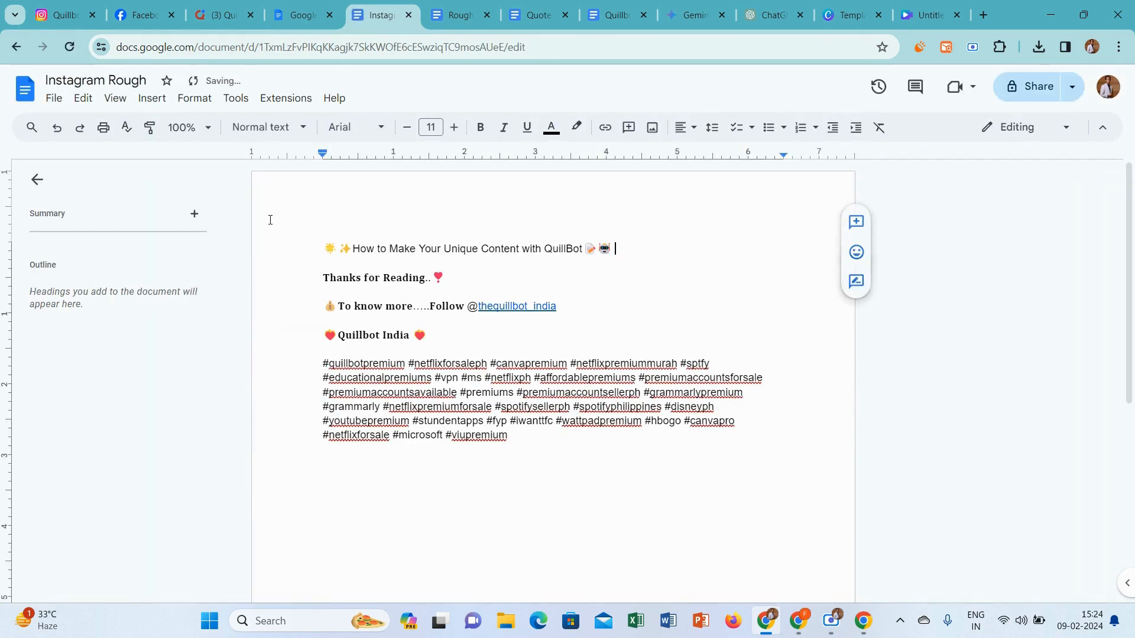
key("ctrl+a")
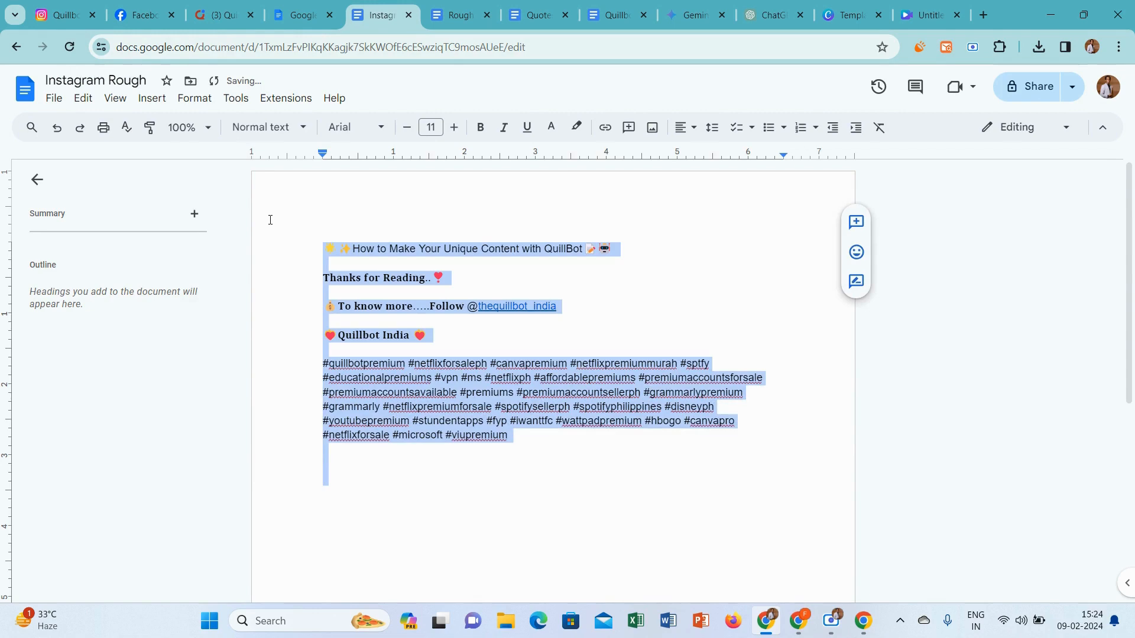
Open Meta Business Suite from the Quillbot India Facebook page and start creating a reel
left_click(142, 14)
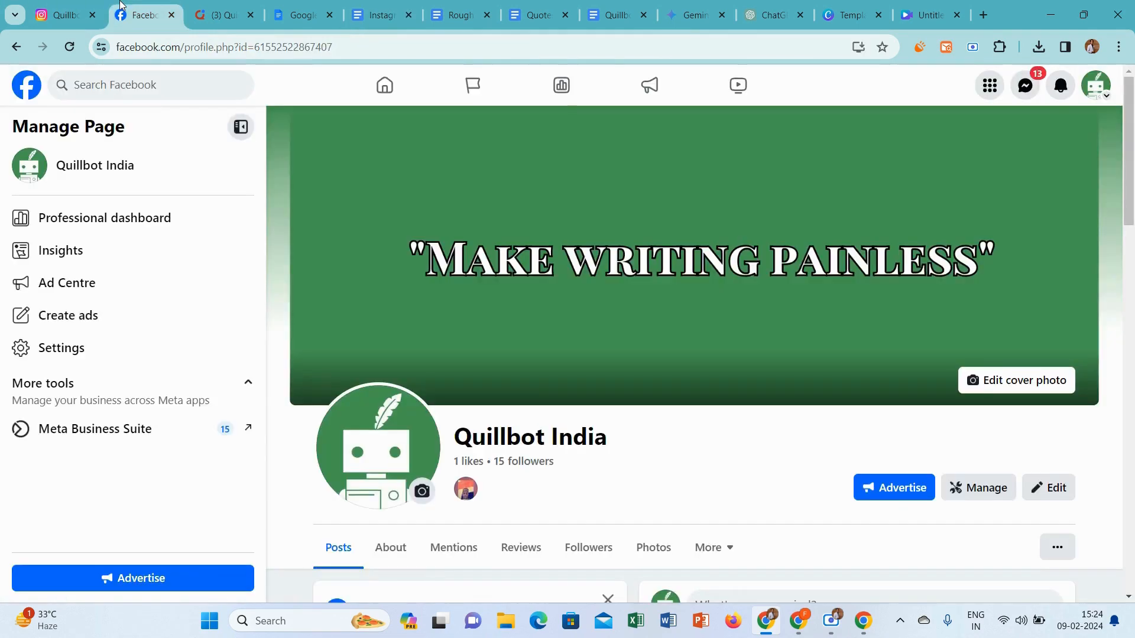
left_click(102, 429)
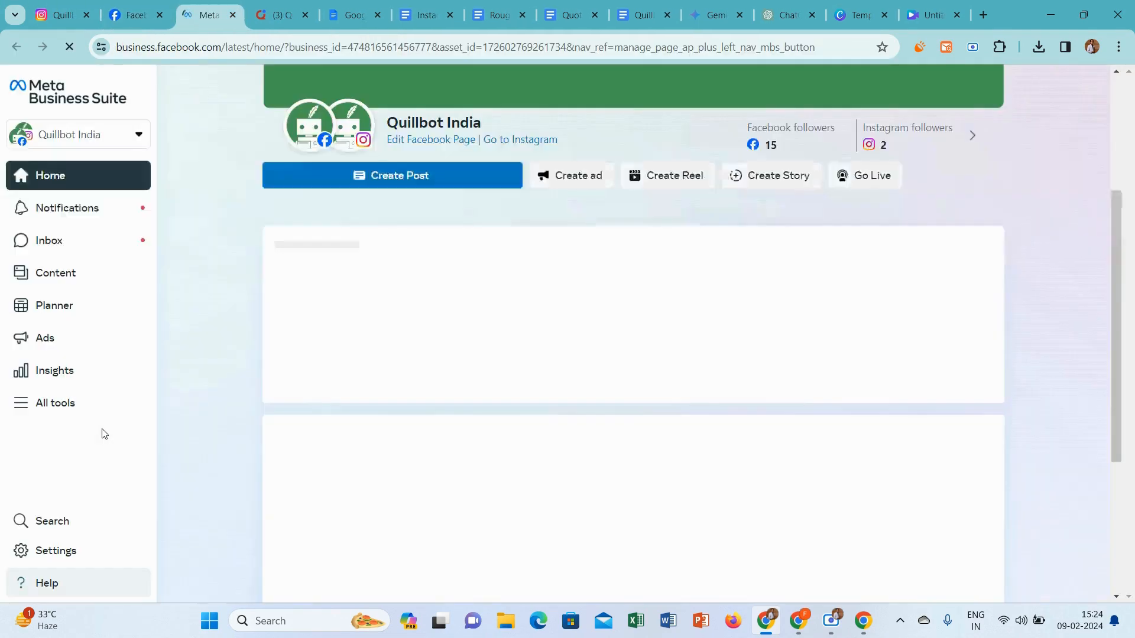
left_click(658, 181)
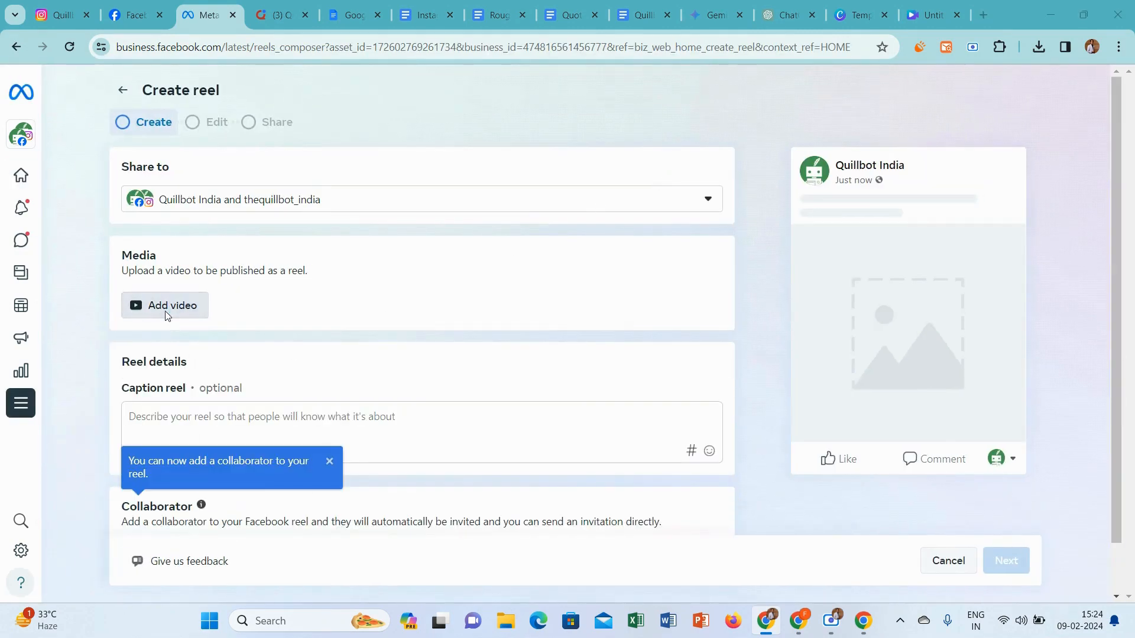
Upload the video "Untitled design - 2024-02-09T152127.742" to the reel and pause its preview
left_click(165, 311)
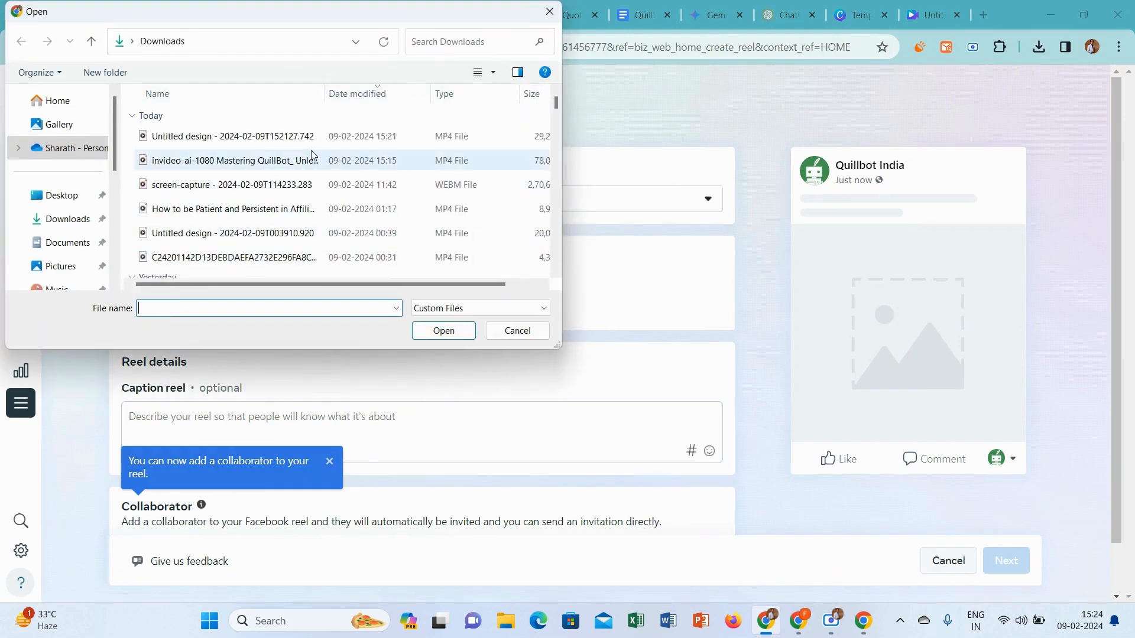
left_click(311, 142)
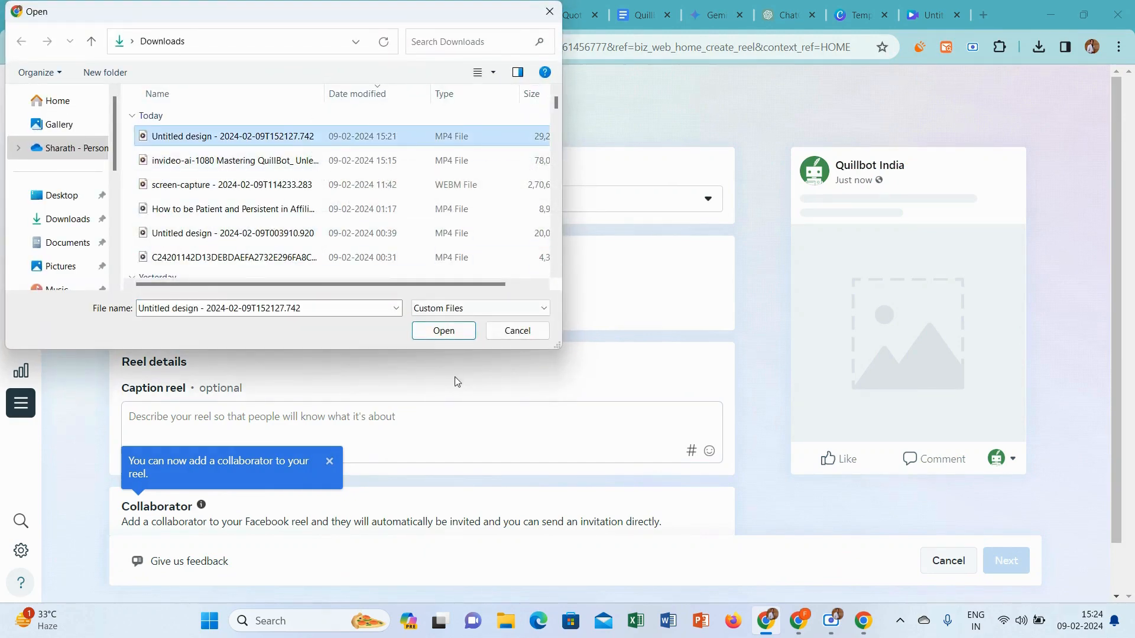
left_click(438, 336)
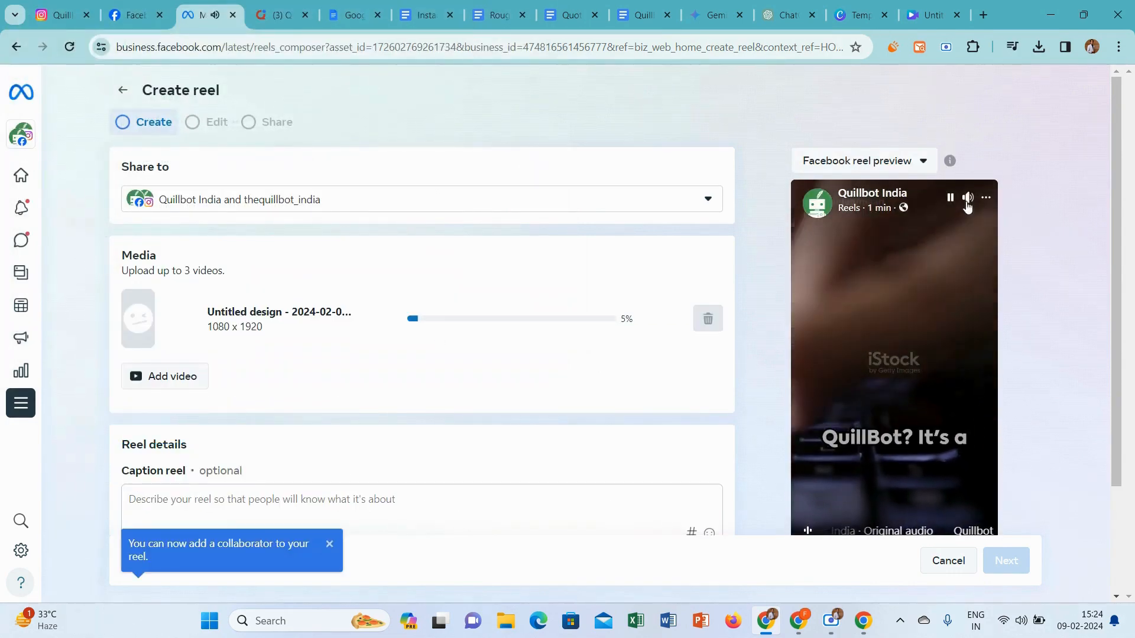
left_click(951, 198)
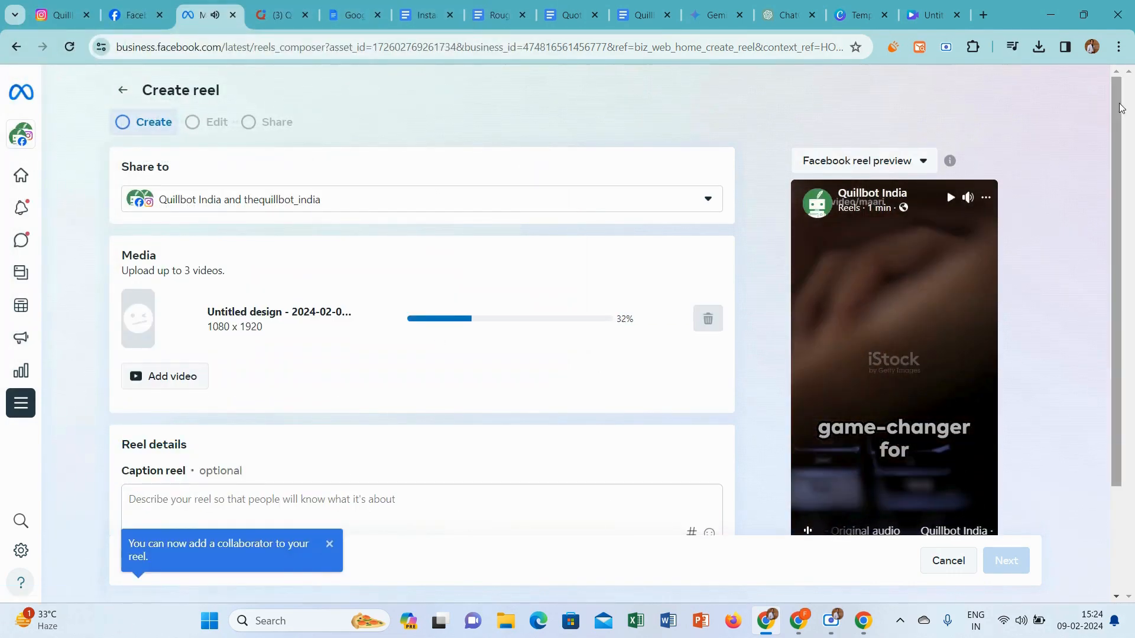
Paste the copied caption with its hashtags as the reel's caption and go to the thumbnail options
scroll(1116, 214, "down", 2)
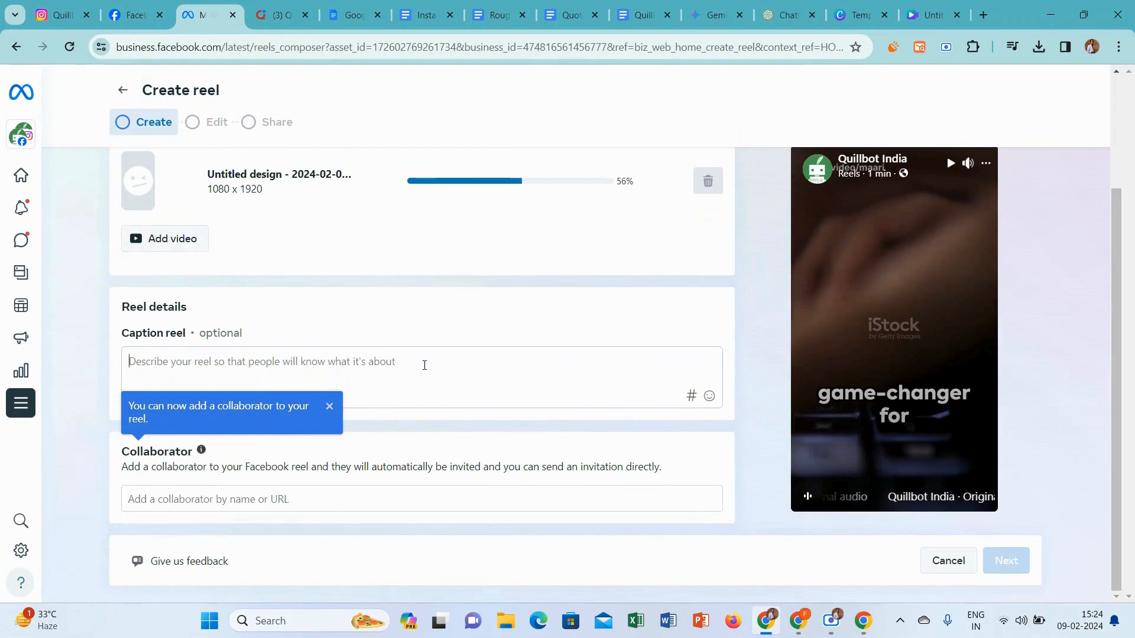
left_click(424, 365)
key("ctrl+v")
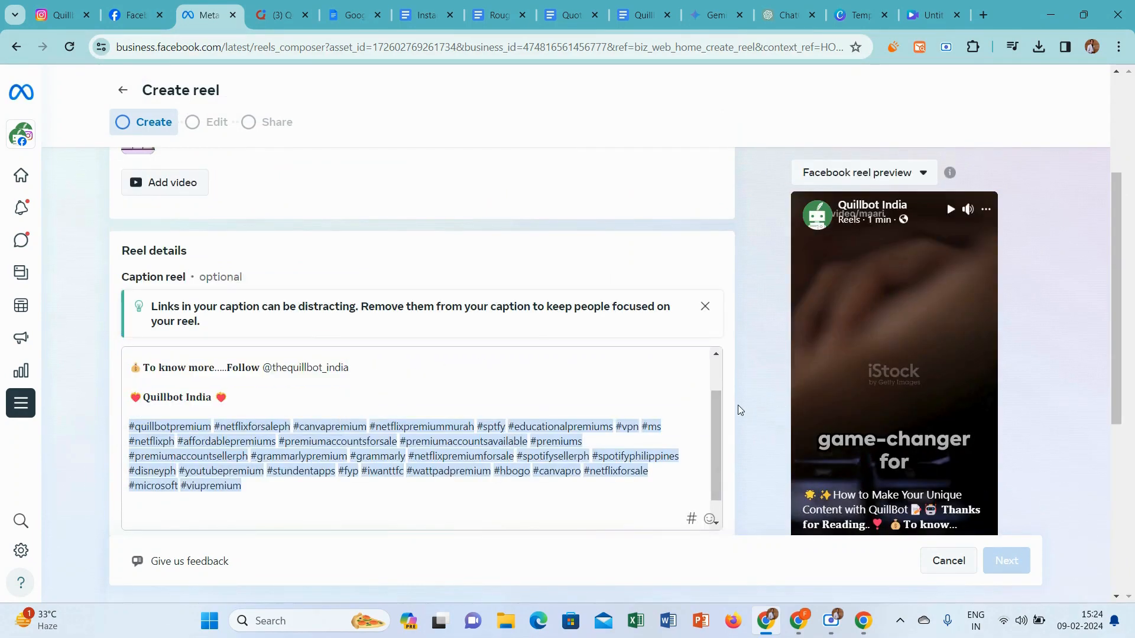
scroll(720, 406, "up", 1)
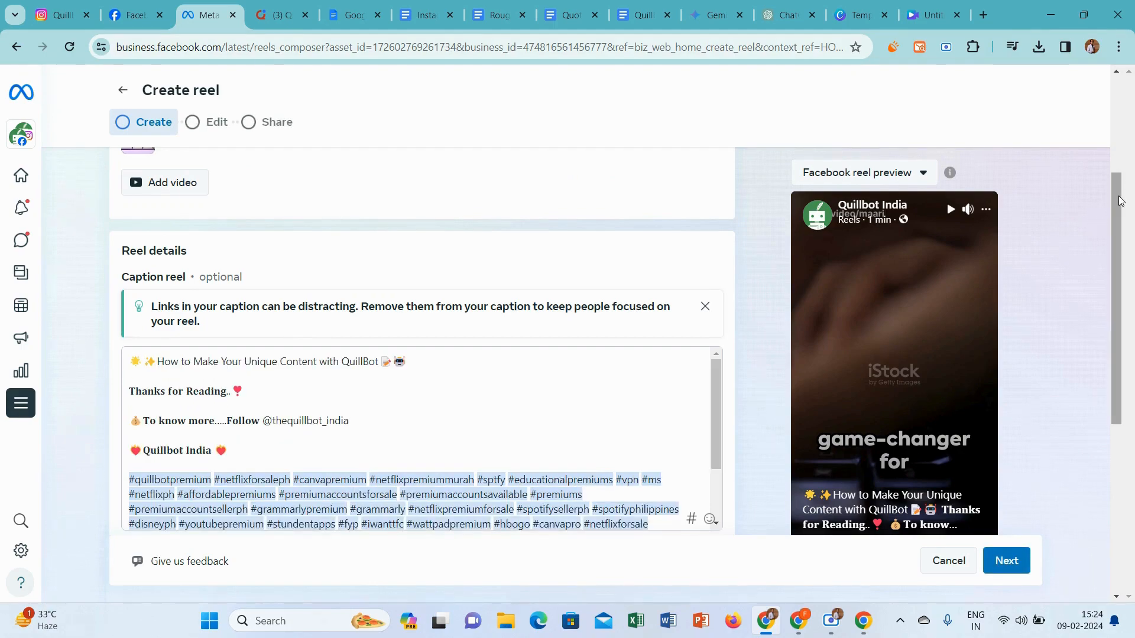
scroll(1120, 201, "down", 5)
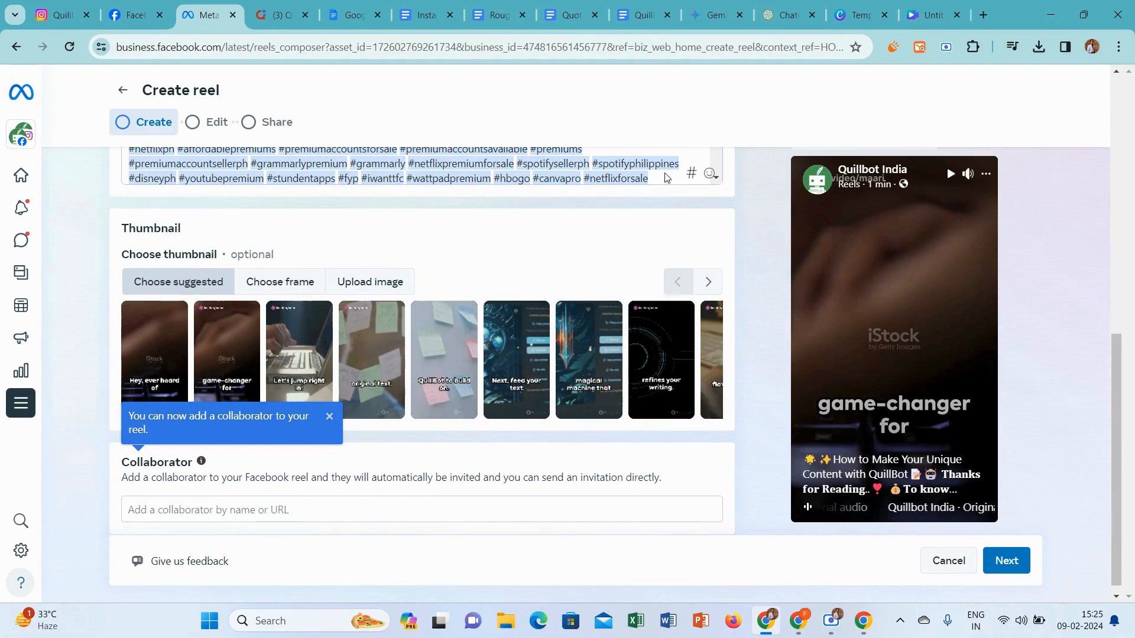
Switch to Canva and create a blank Instagram Story design from the home page
left_click(857, 15)
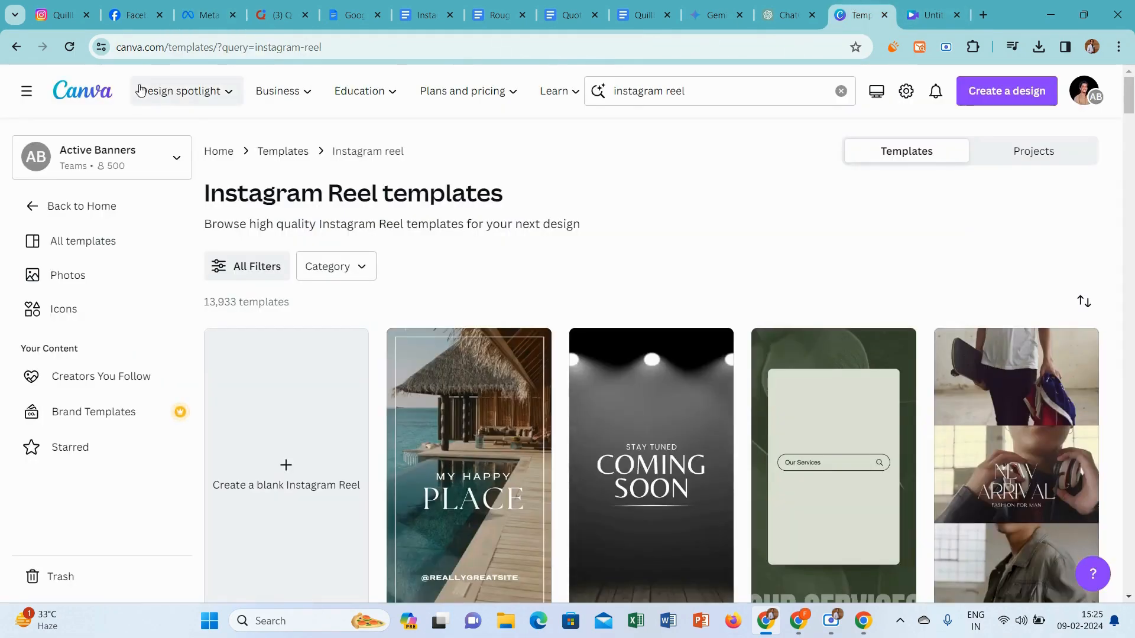
left_click(85, 88)
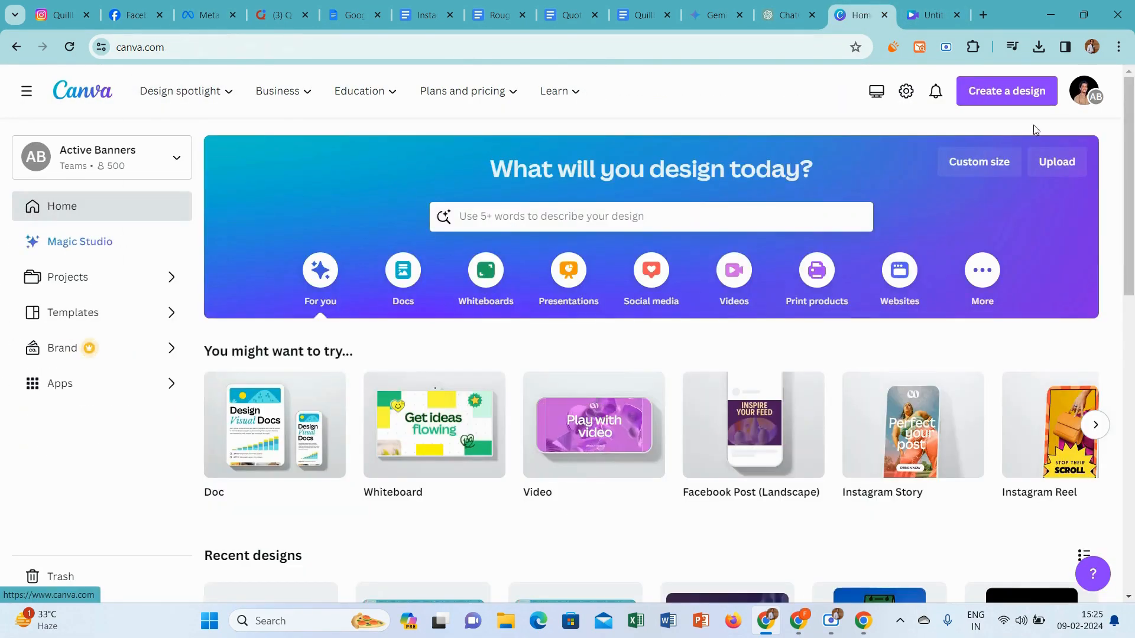
left_click(913, 440)
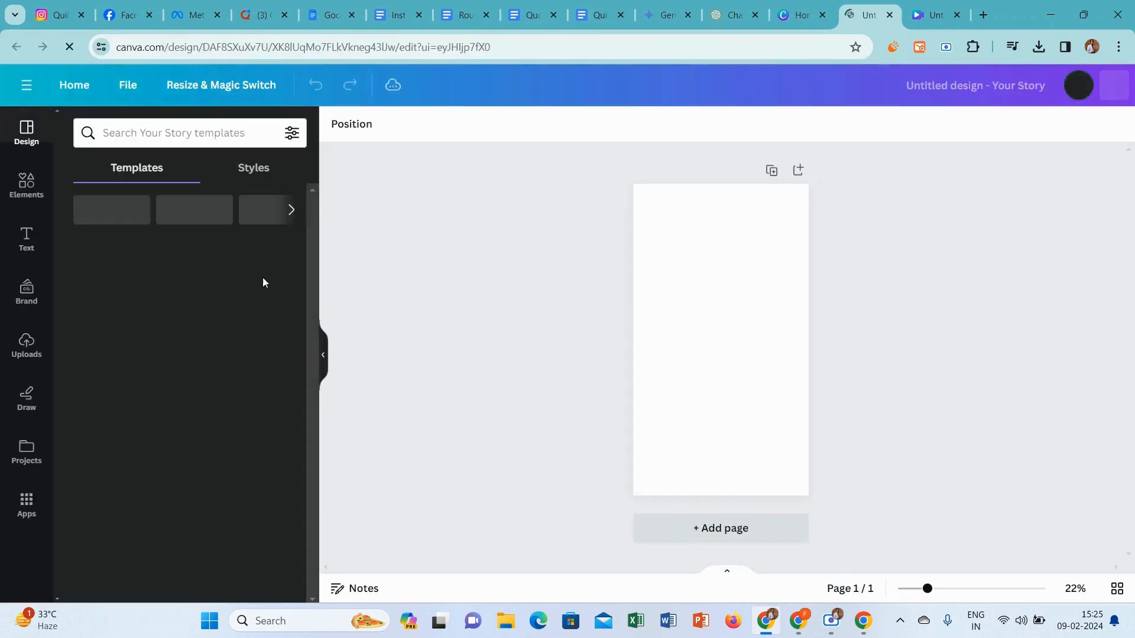
Search Canva's elements for "chinese backgrounds"
left_click(26, 184)
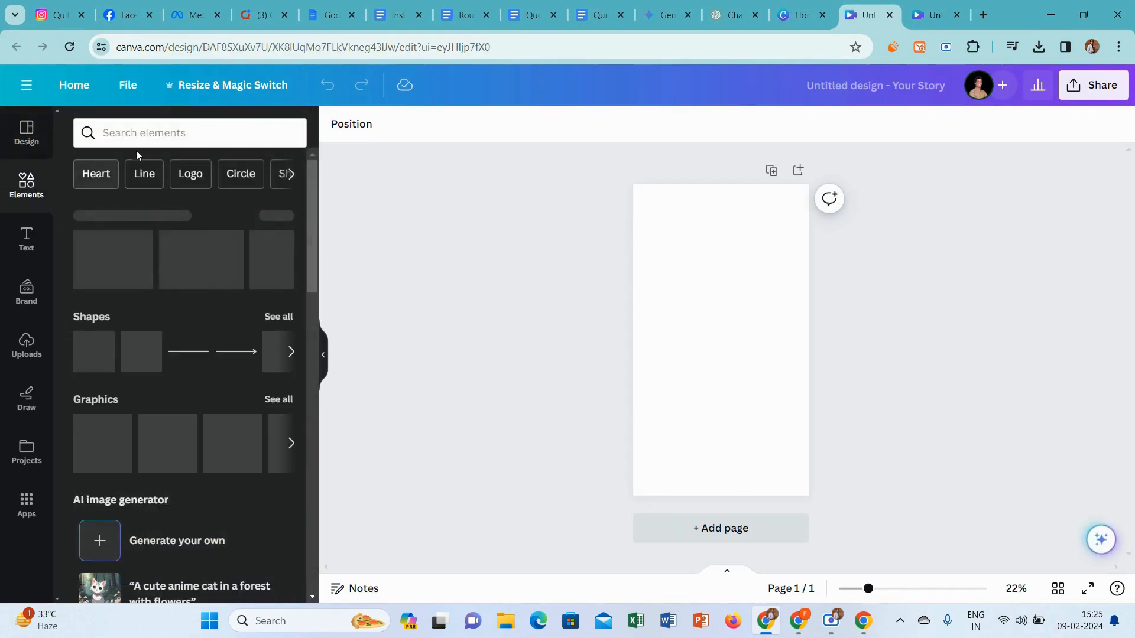
left_click(136, 136)
type("c")
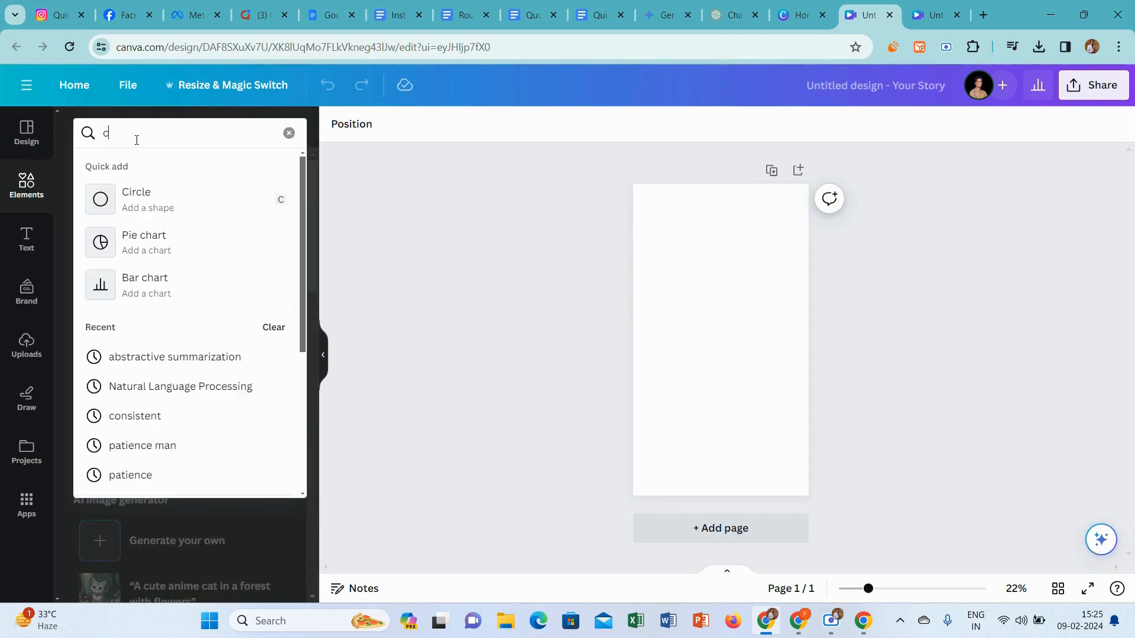
type("hines")
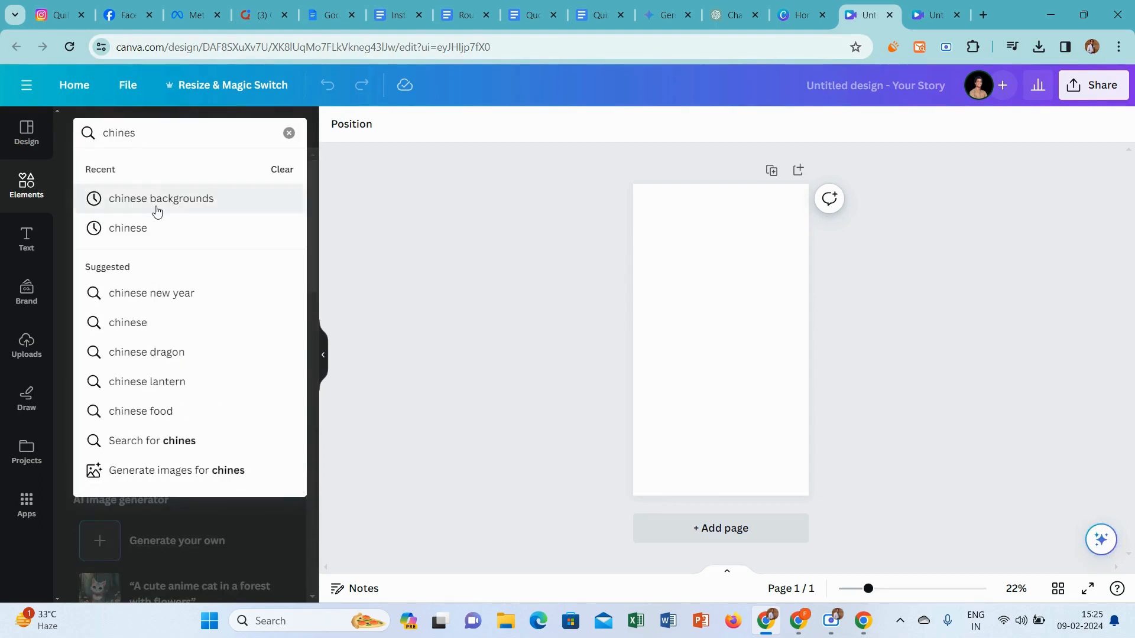
left_click(156, 201)
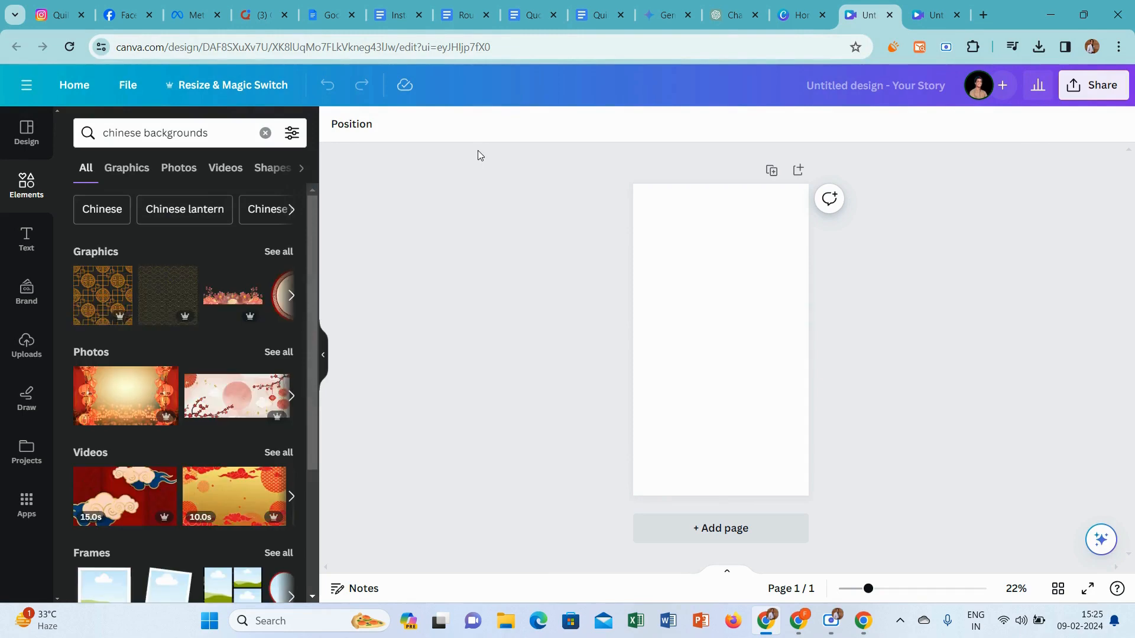
Copy the title "How to Make Your Unique Content with QuillBot" from the Rough document and add it to the design as a heading
left_click(467, 12)
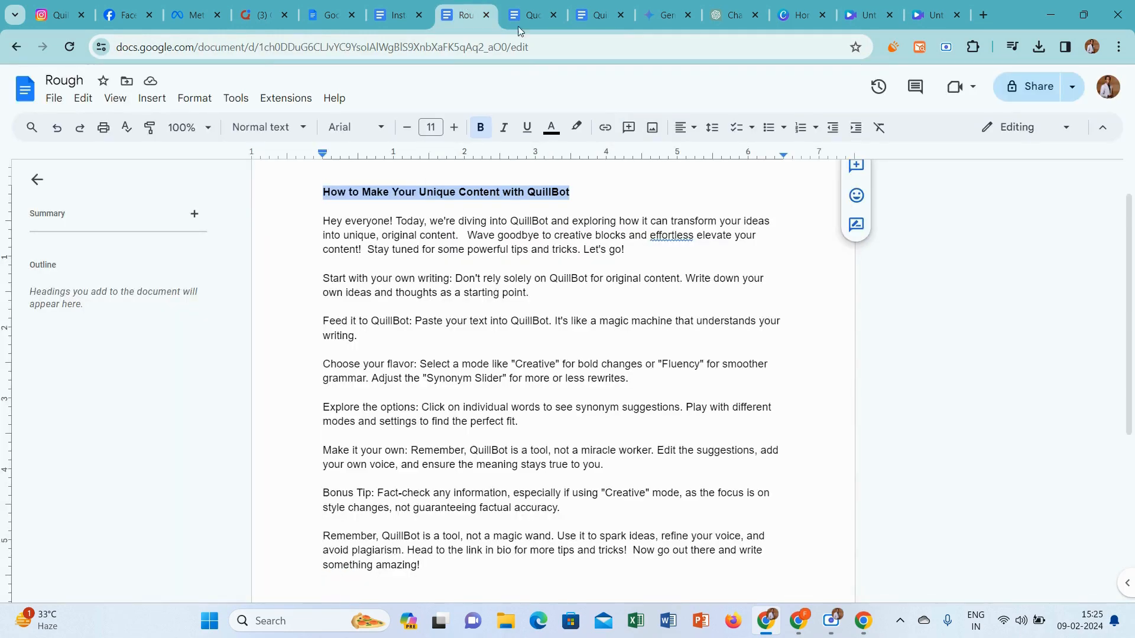
left_click(882, 6)
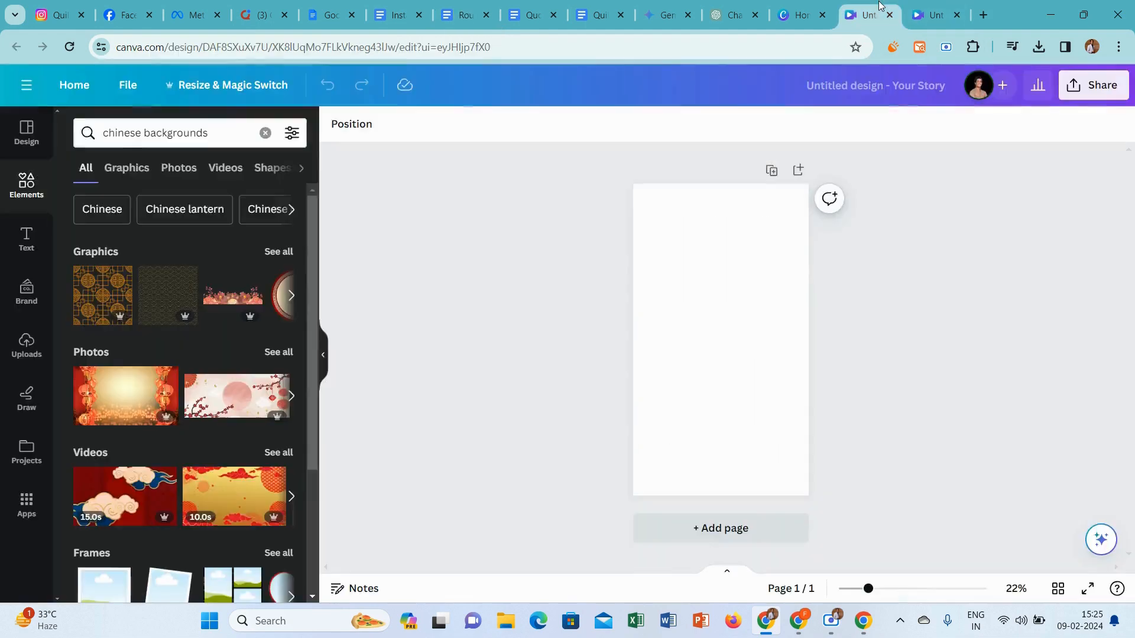
left_click(20, 240)
left_click(137, 284)
key("ctrl+v")
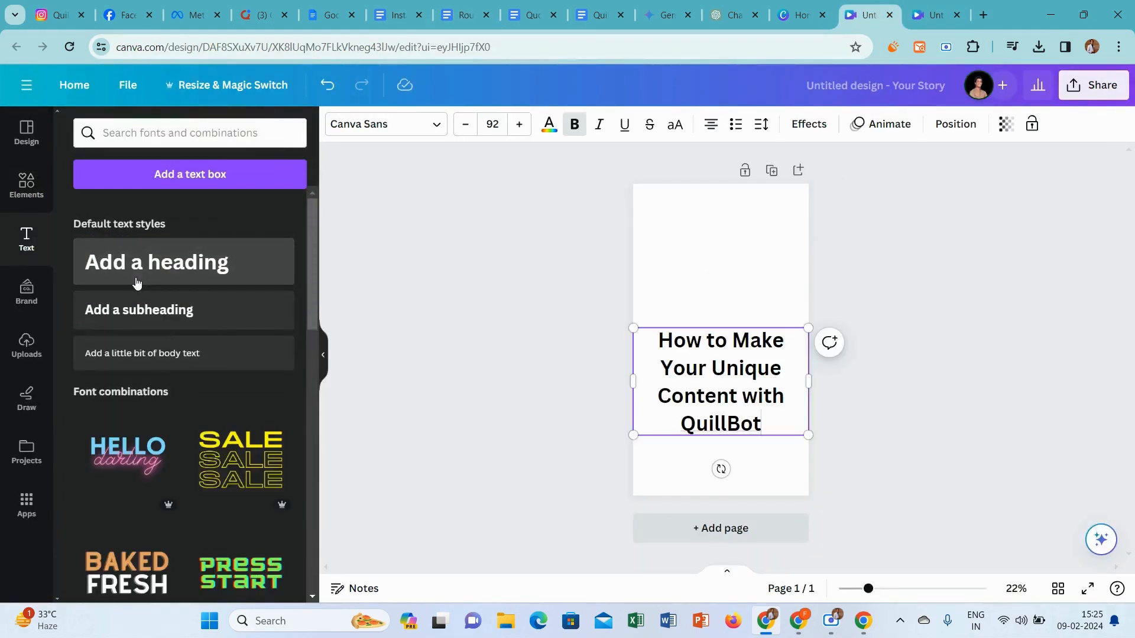
Set the whole heading's text color to white
key("ctrl+a")
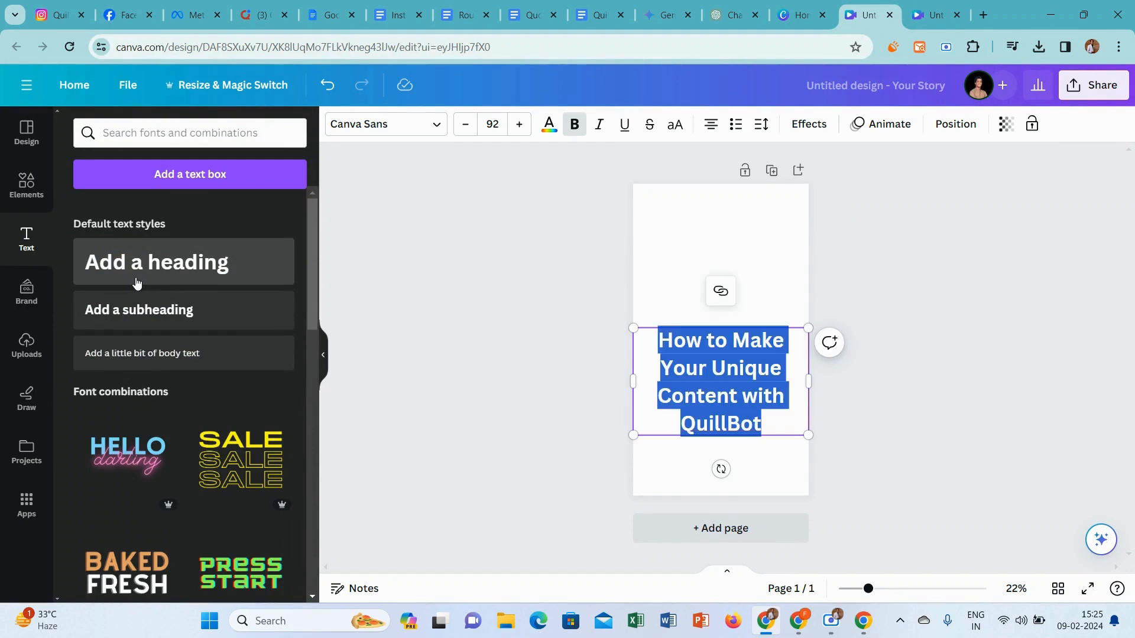
left_click(549, 127)
left_click(169, 215)
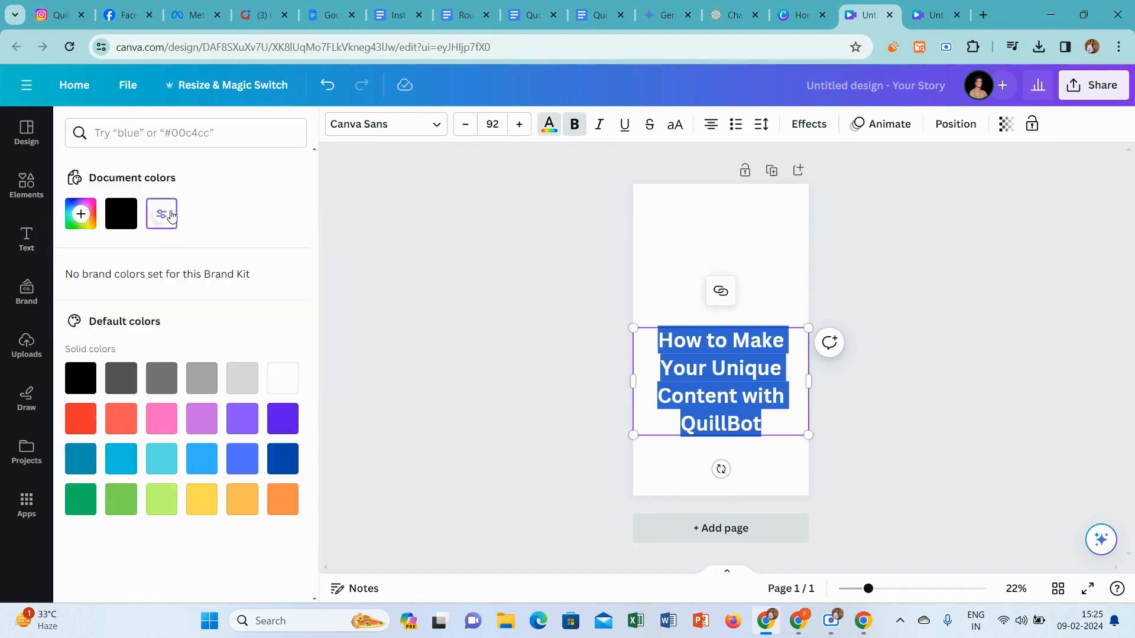
Apply an Outline effect to the heading with black color and a thickness of 200
left_click(809, 124)
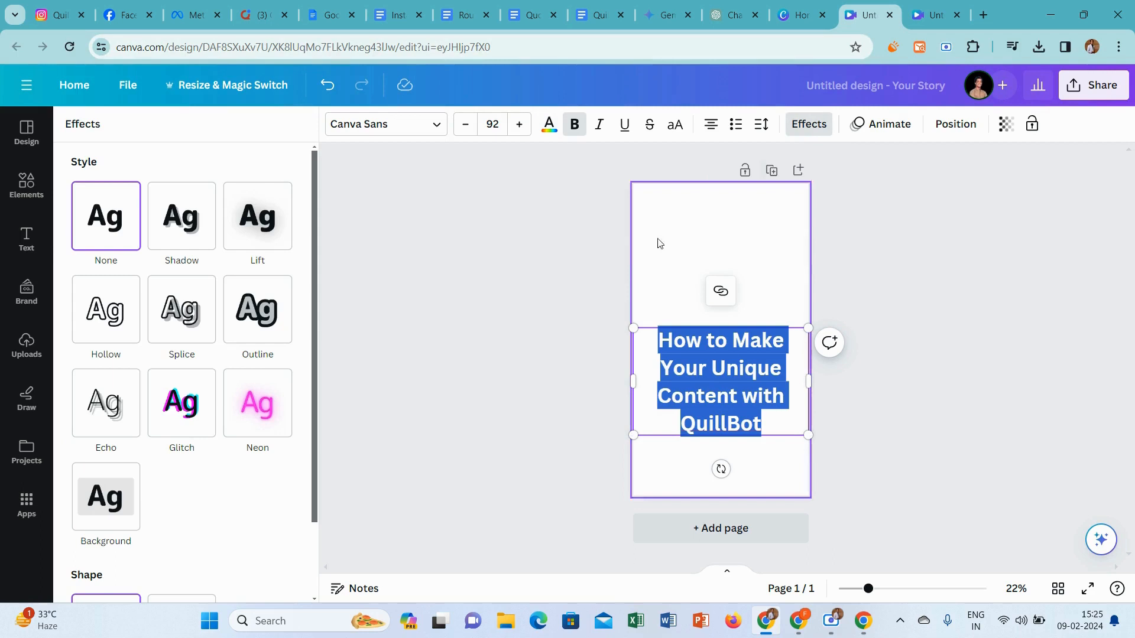
left_click(265, 331)
left_click(282, 429)
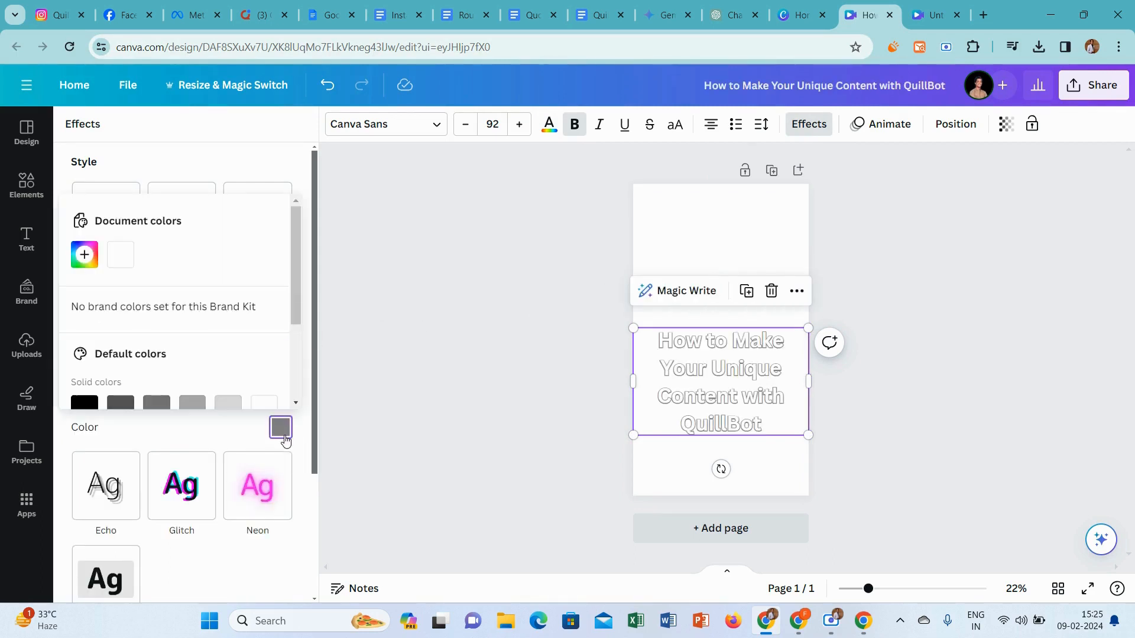
left_click(85, 403)
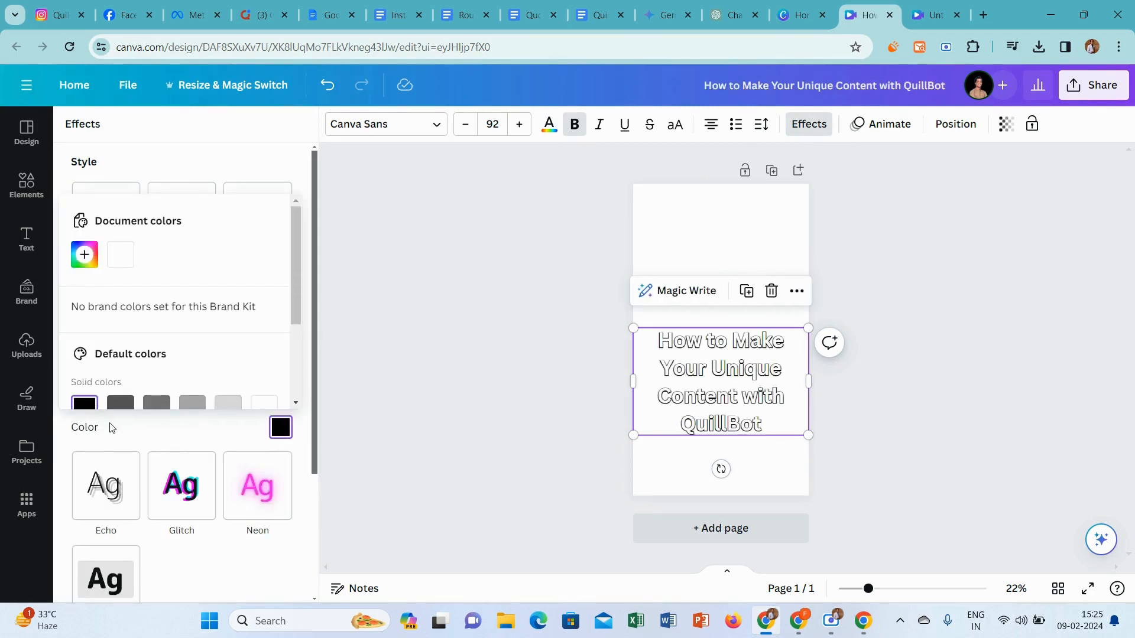
left_click(111, 428)
left_click_drag(124, 404, 358, 405)
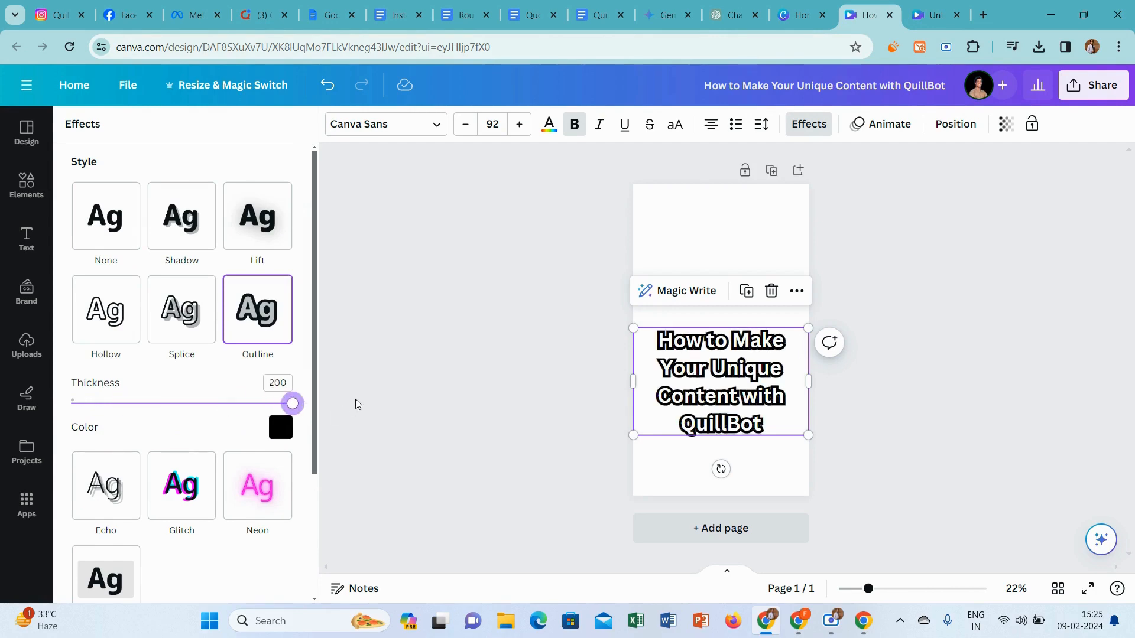
Add the coral-red cherry blossom photo from the "chinese backgrounds" photo results and show all its Magic Recommendations
left_click(23, 186)
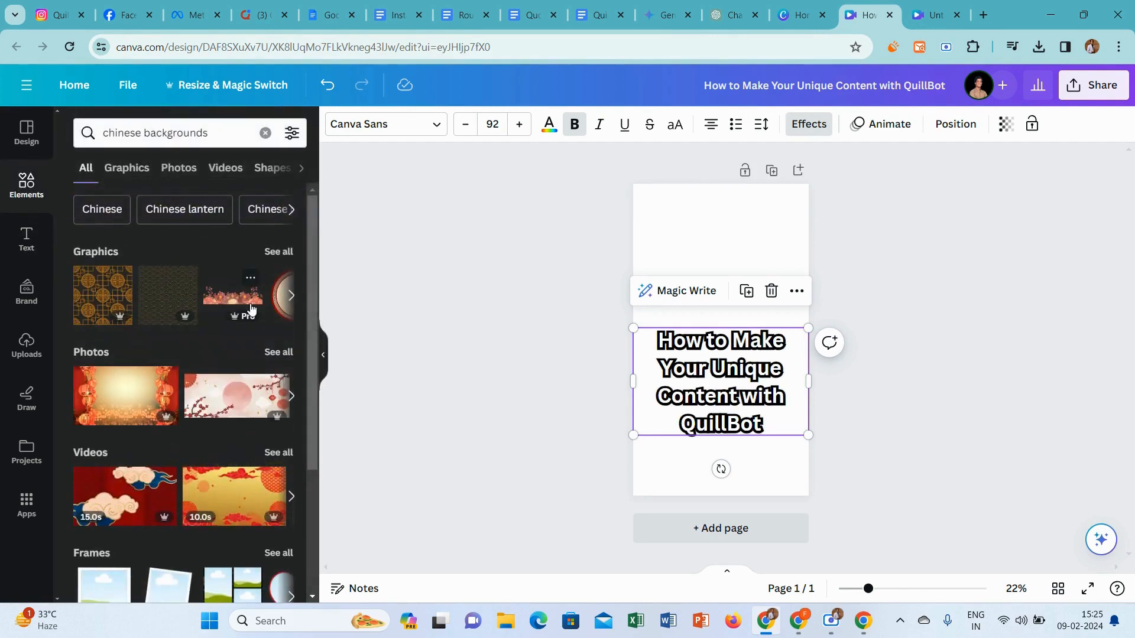
left_click(129, 170)
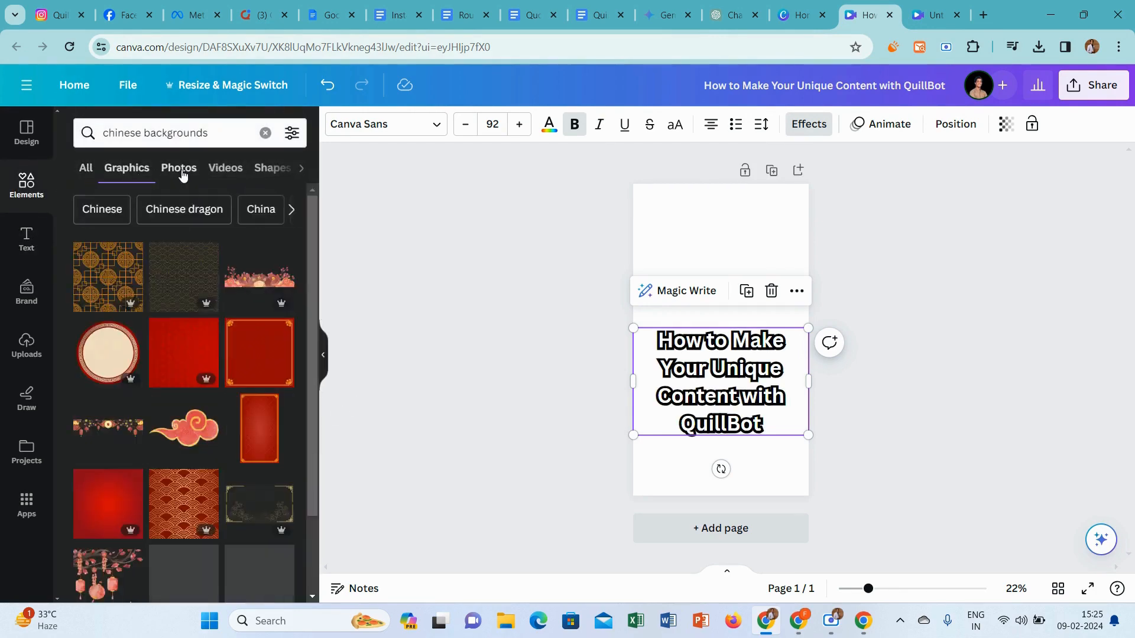
left_click(178, 170)
left_click_drag(313, 272, 309, 544)
left_click(274, 399)
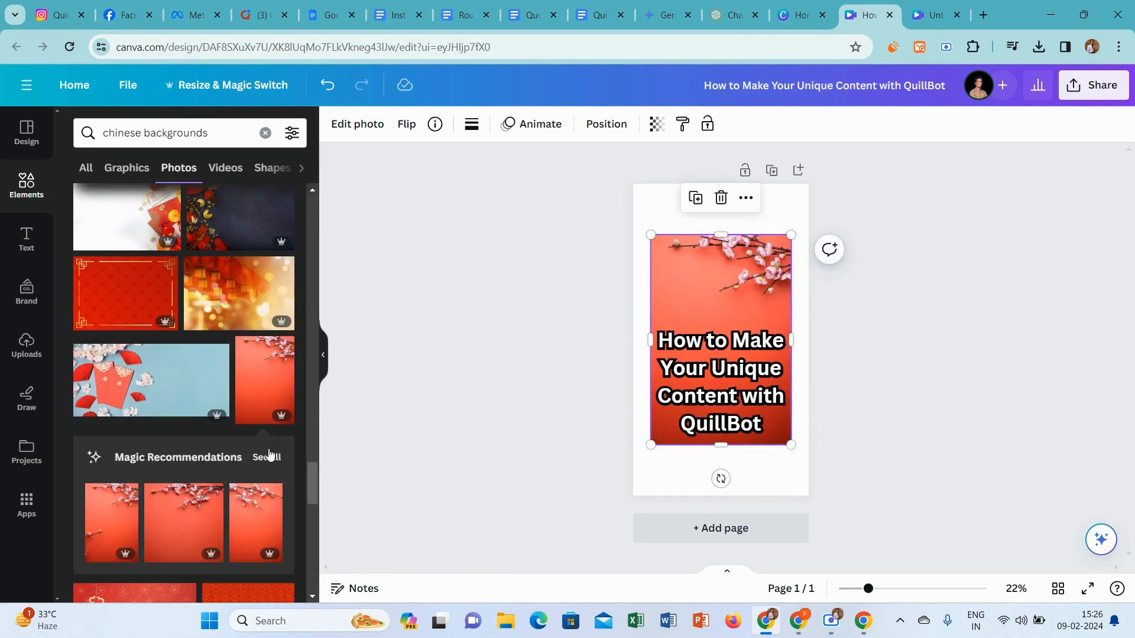
left_click(268, 457)
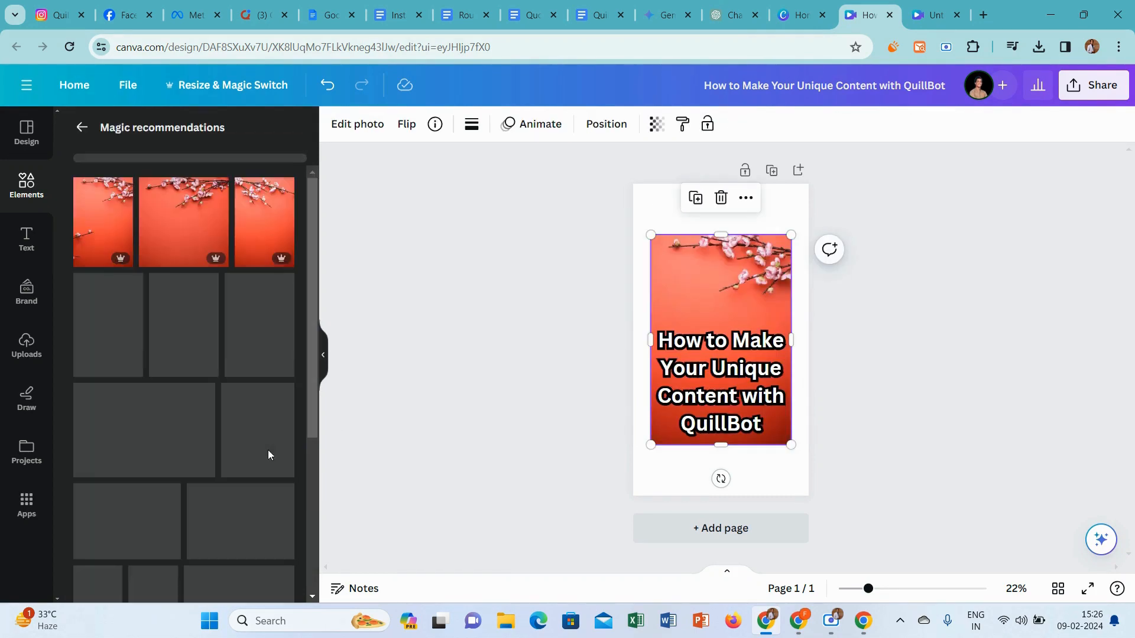
Replace the coral photo with the dark red blossom photo as the page background, and move the heading up slightly above the page center
left_click(720, 200)
left_click(272, 418)
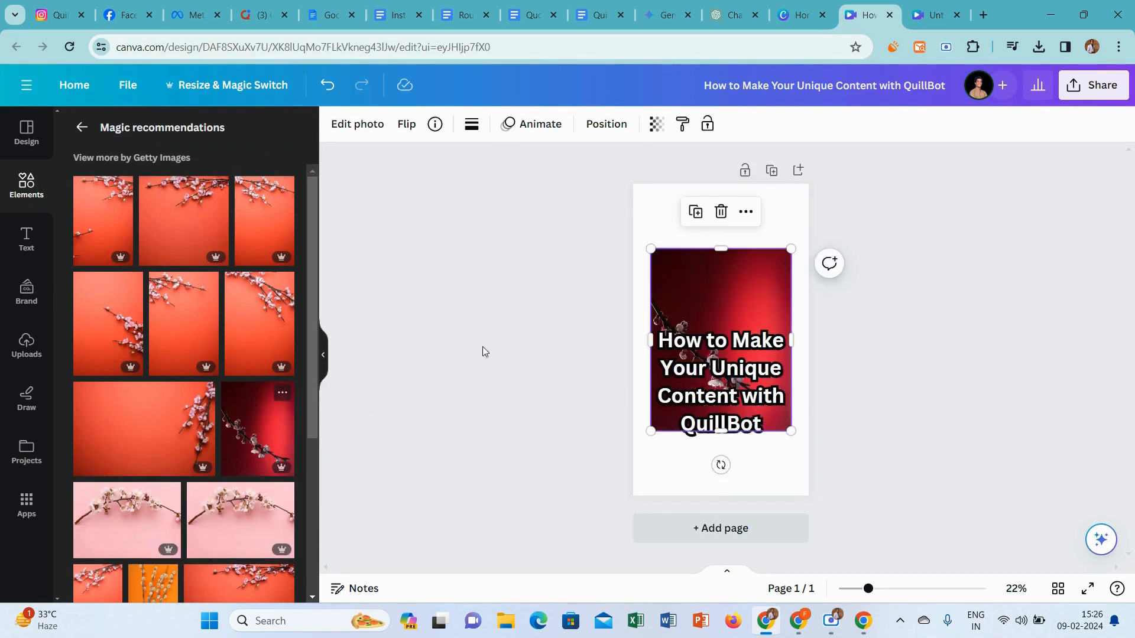
right_click(709, 263)
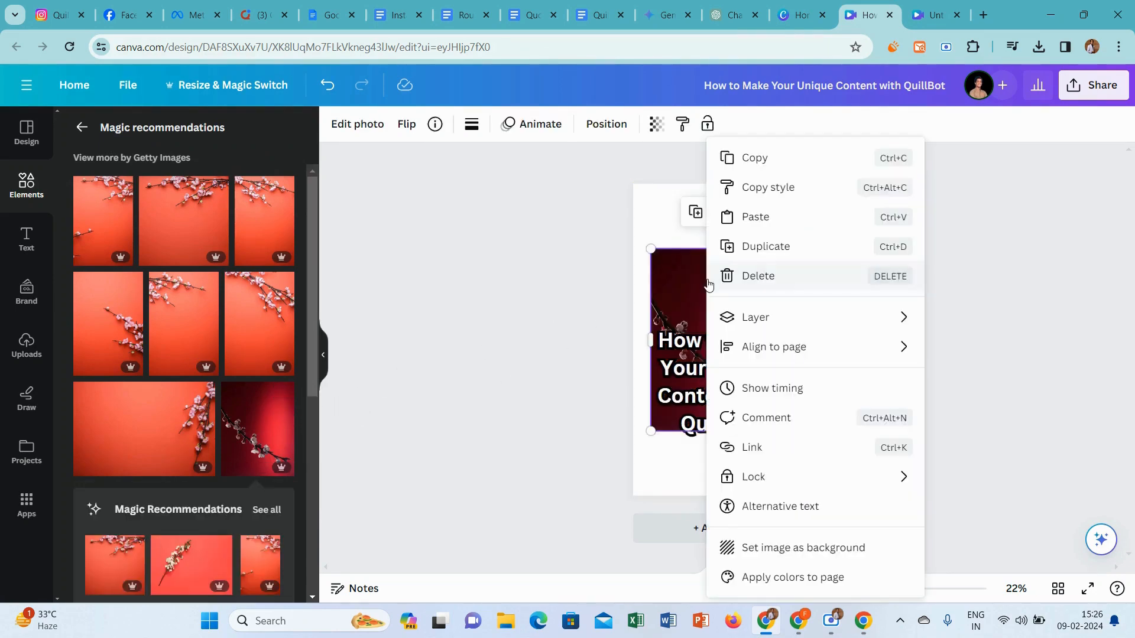
left_click(817, 547)
left_click(741, 378)
left_click_drag(741, 377, 741, 371)
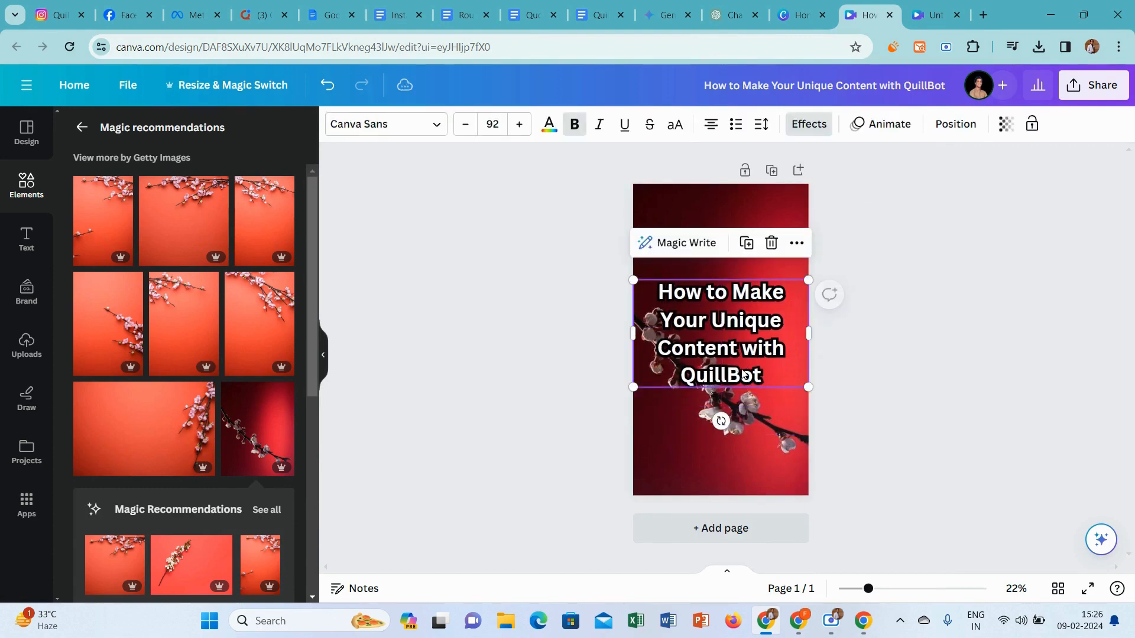
Search the elements for "unique" and restrict the results to graphics
left_click(42, 195)
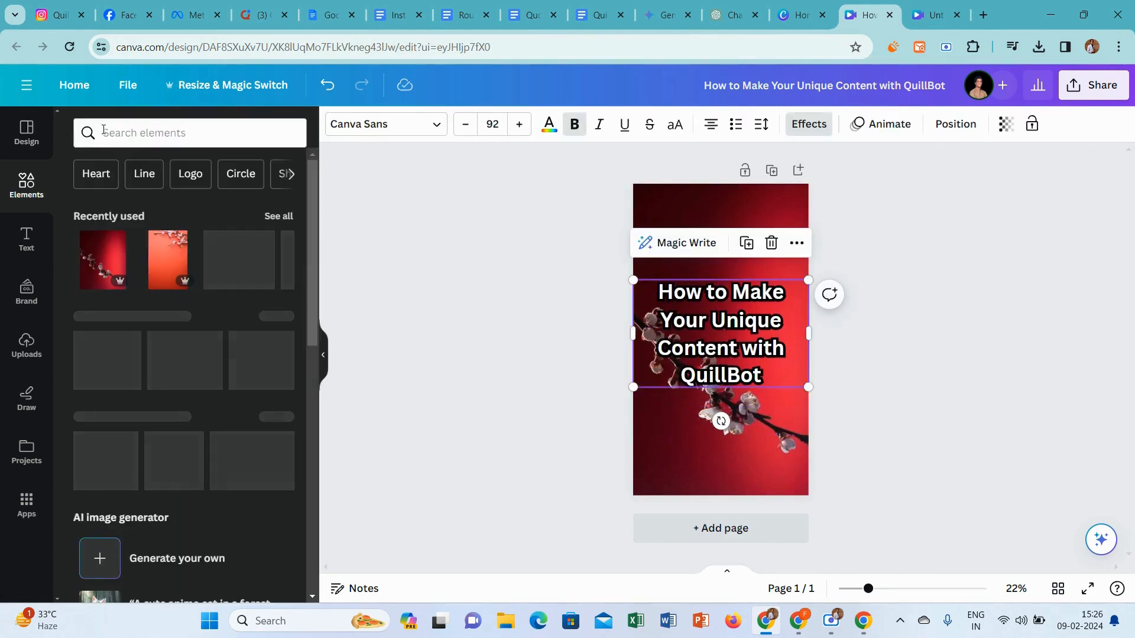
left_click(104, 131)
type("uniqu")
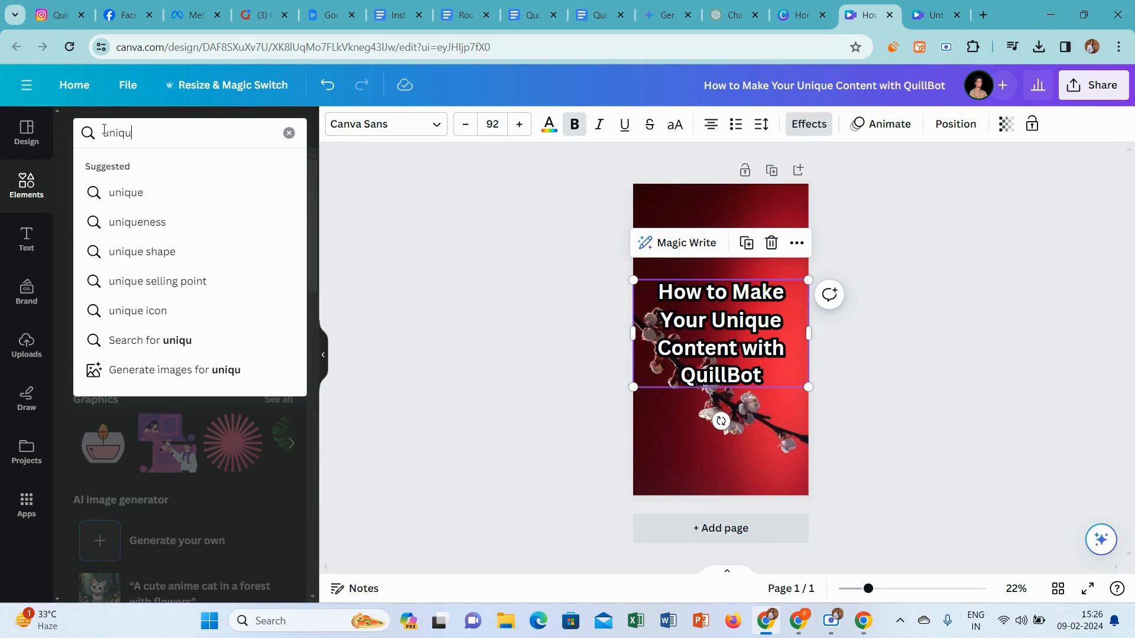
type("e")
key("Return")
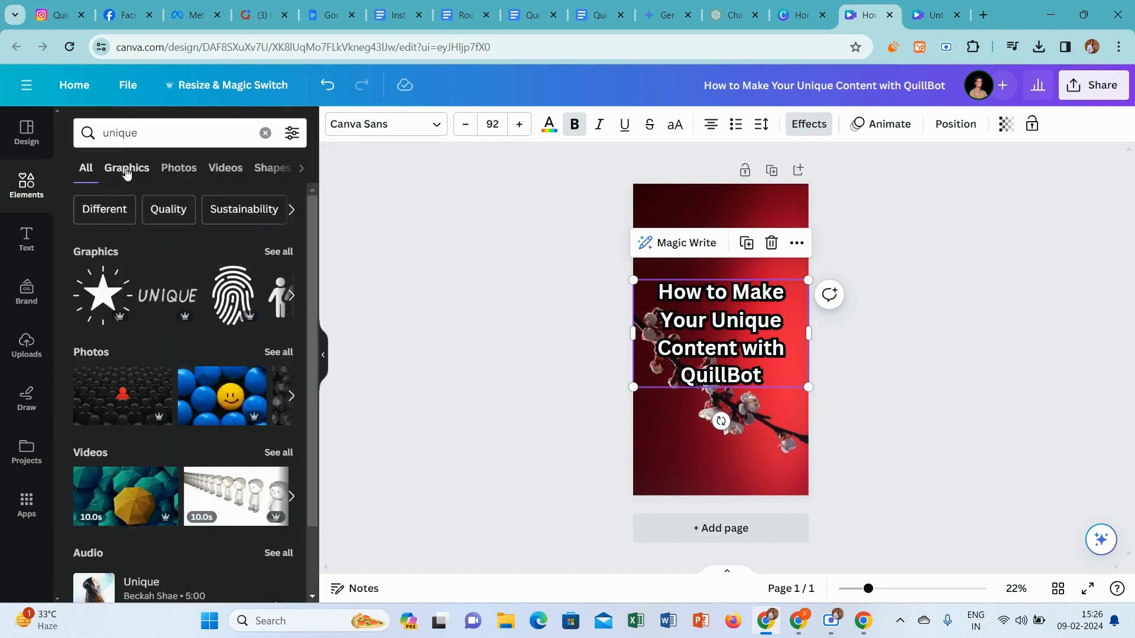
left_click(126, 170)
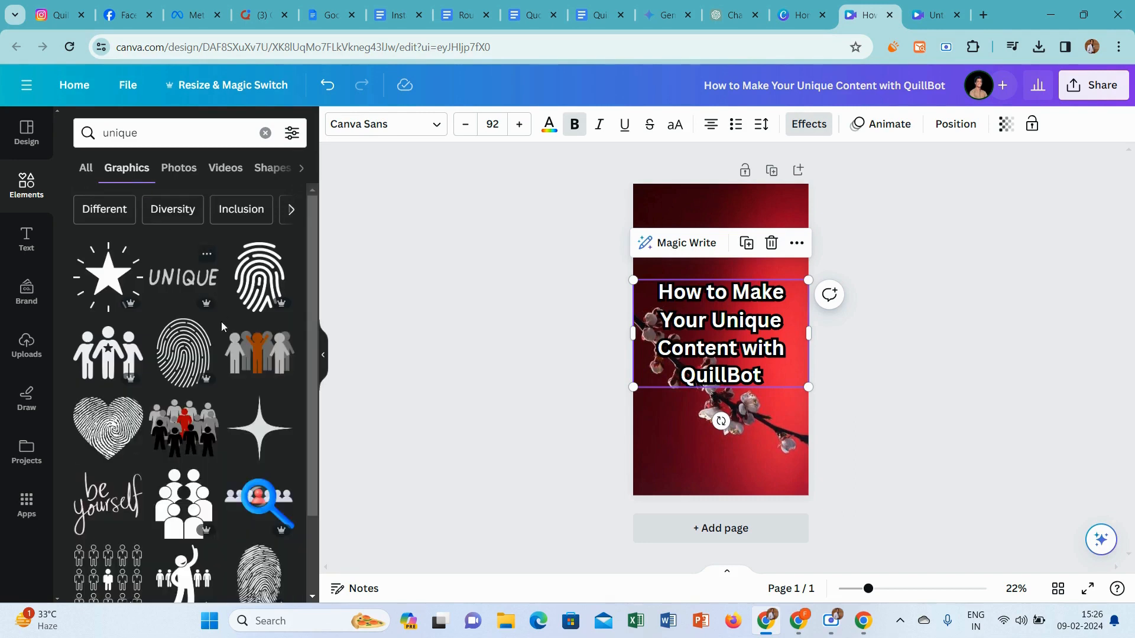
Add the star graphic with radiating lines above the heading and color it white
left_click(107, 286)
left_click_drag(703, 337, 699, 258)
left_click(507, 125)
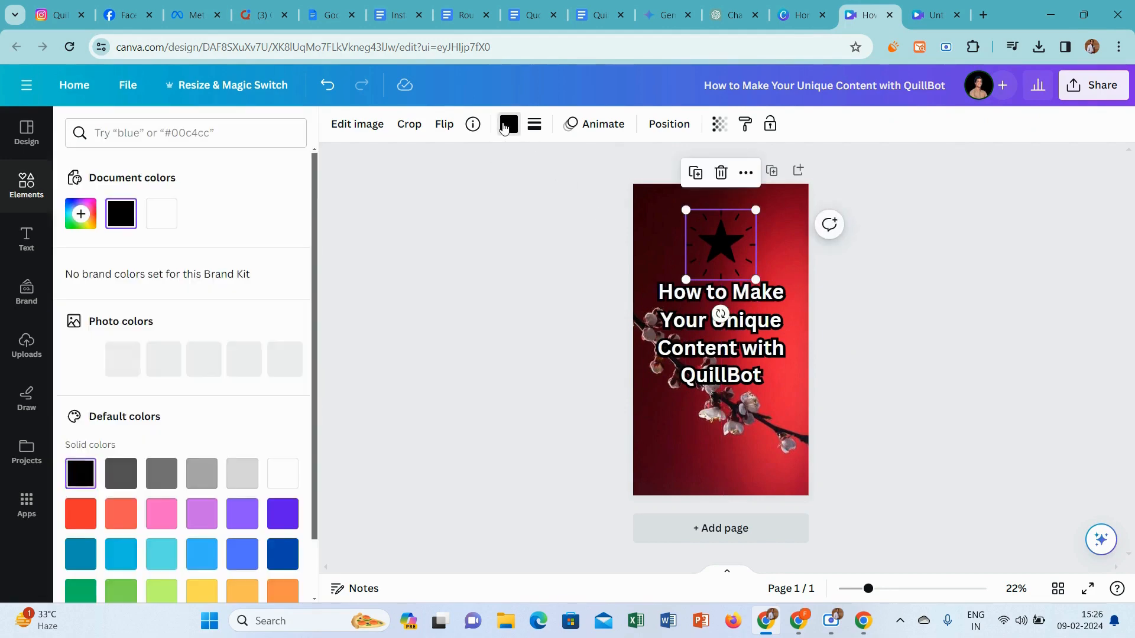
left_click(161, 215)
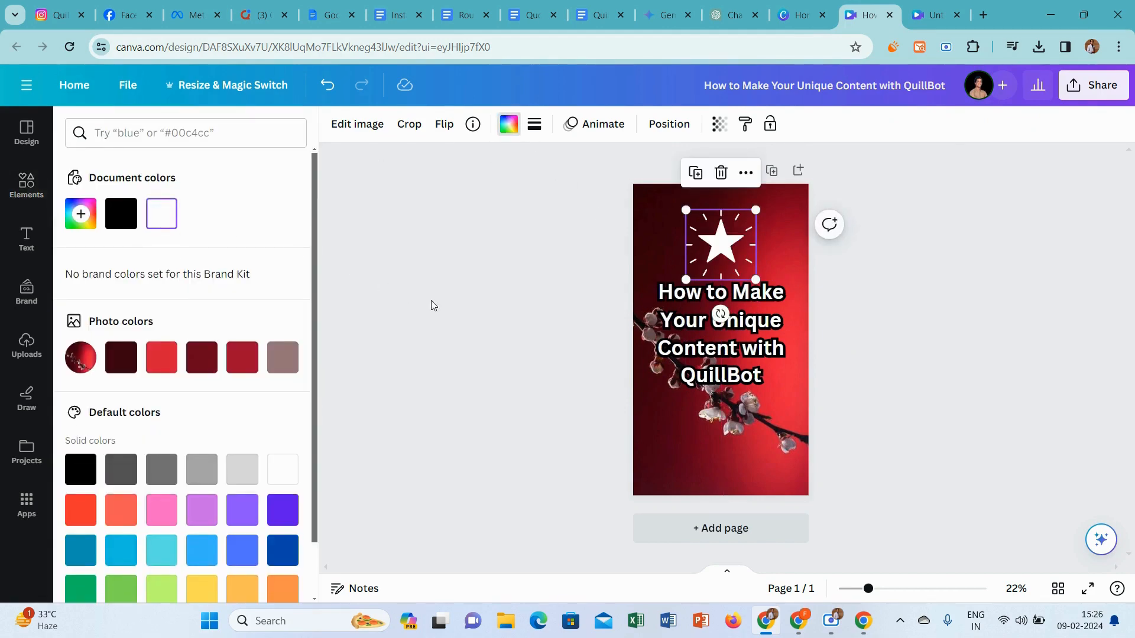
left_click(432, 302)
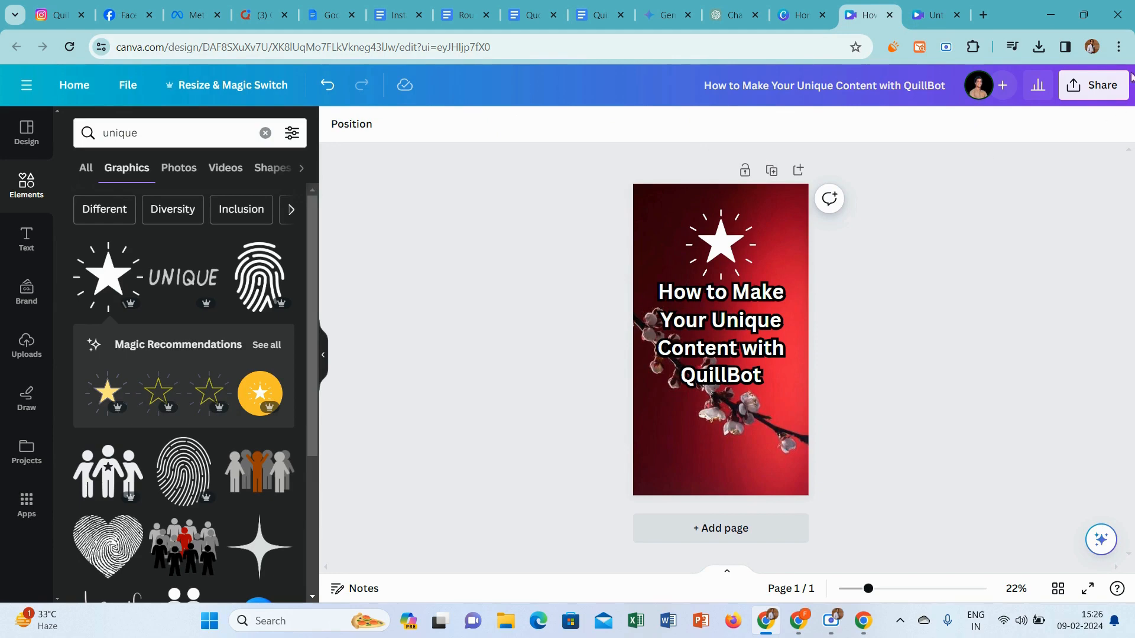
Shrink the heading to a font size of about 78.1 and scale down the star, placing it just above the heading
left_click(1094, 84)
left_click(715, 346)
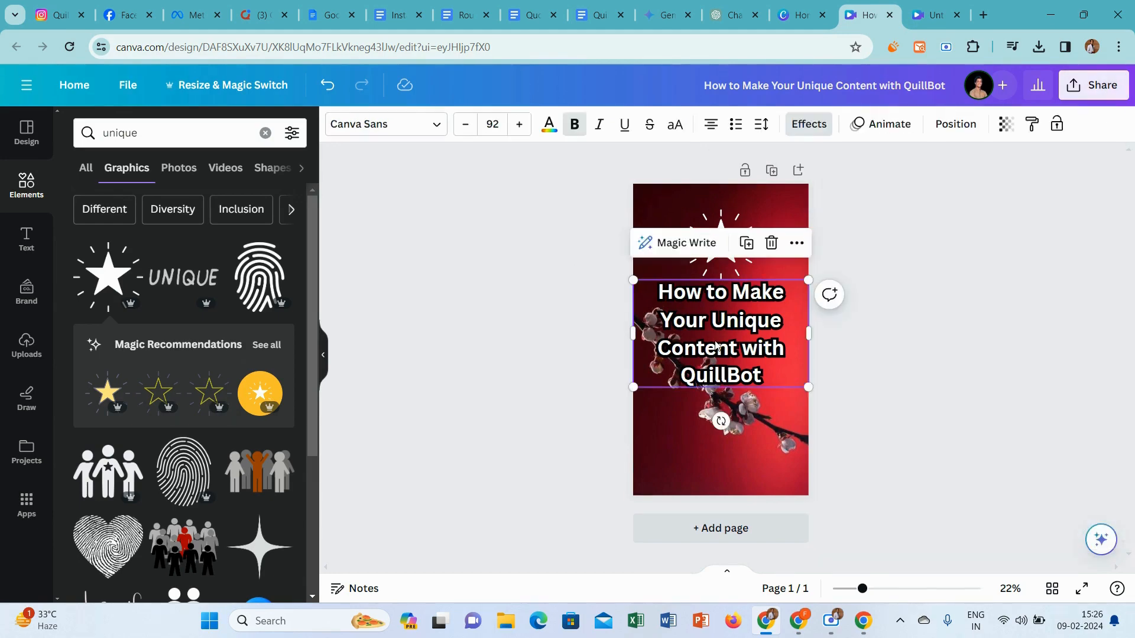
left_click_drag(811, 388, 765, 351)
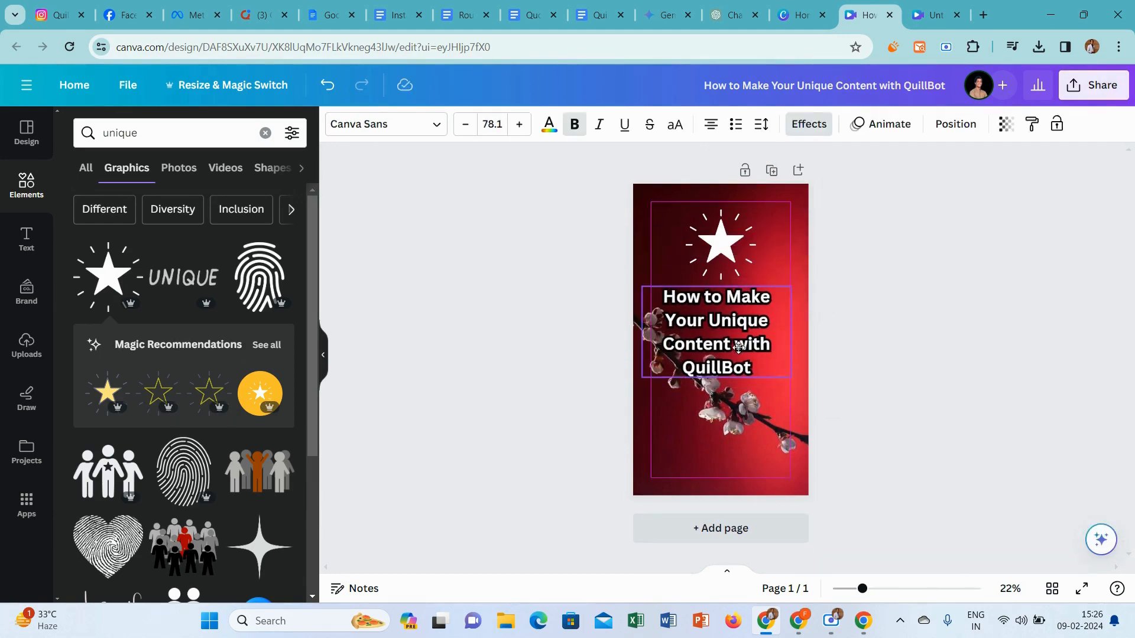
left_click(733, 228)
left_click_drag(753, 278, 723, 252)
left_click(951, 339)
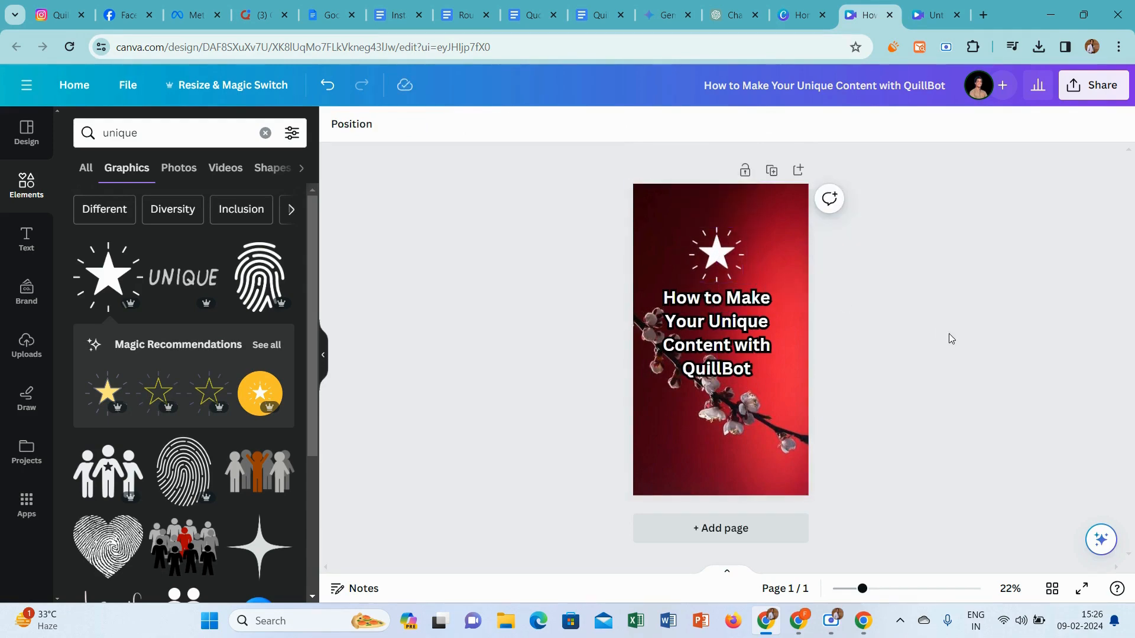
Download the finished thumbnail design as a PNG
left_click(1116, 82)
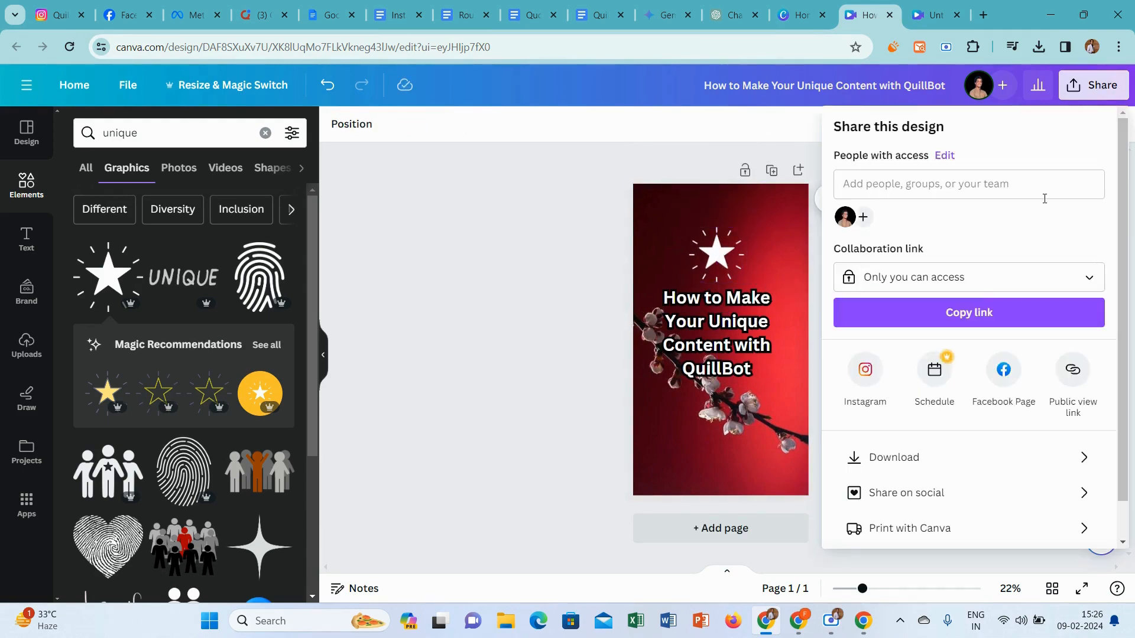
left_click(901, 456)
left_click(970, 363)
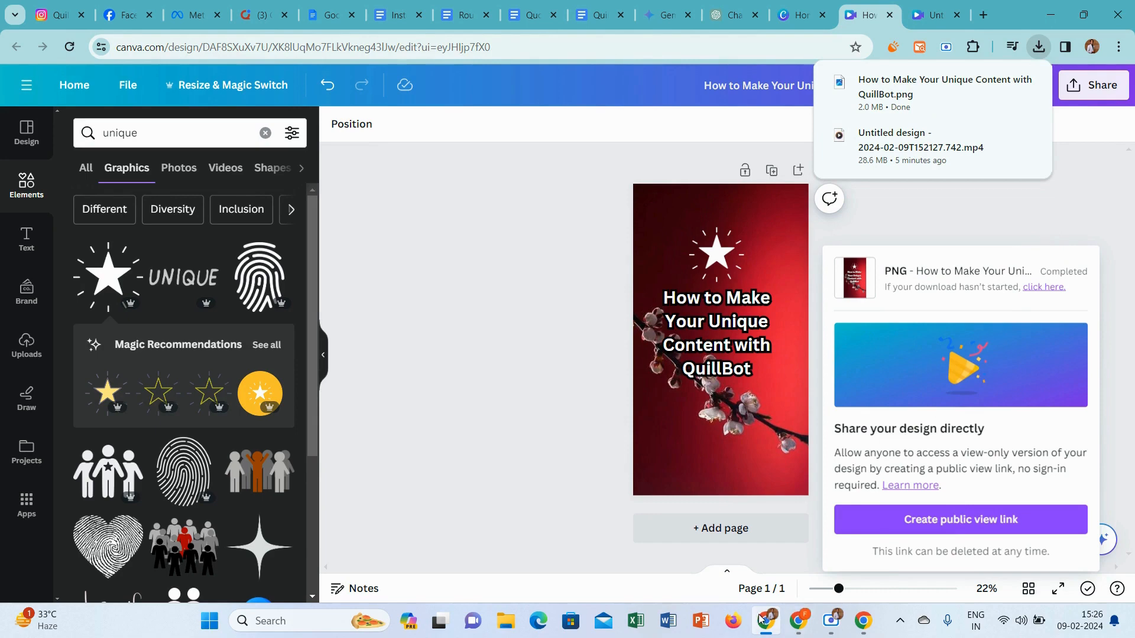
Switch to Meta Business Suite and upload the image "How to Make Your Unique Content with QuillBot" as the reel's thumbnail
left_click(189, 15)
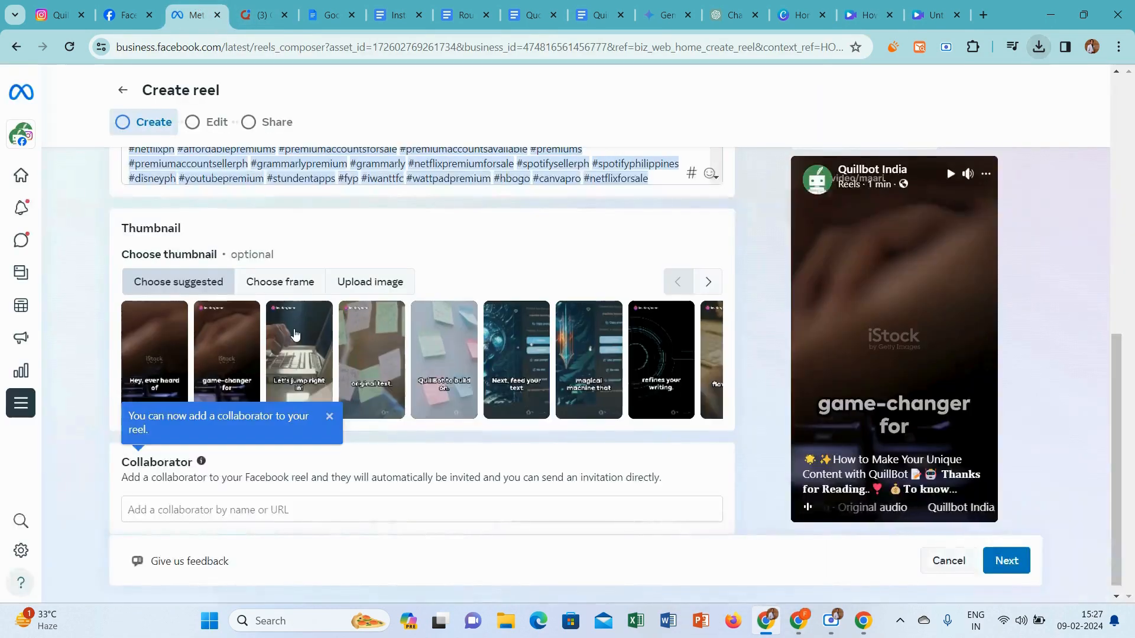
left_click(377, 284)
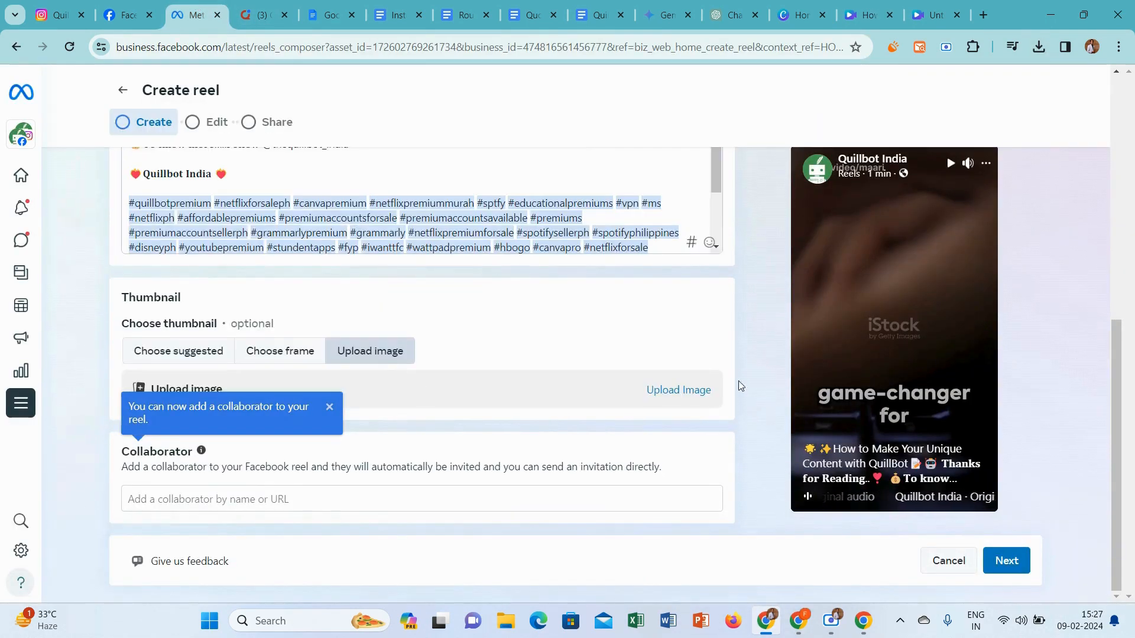
left_click(689, 391)
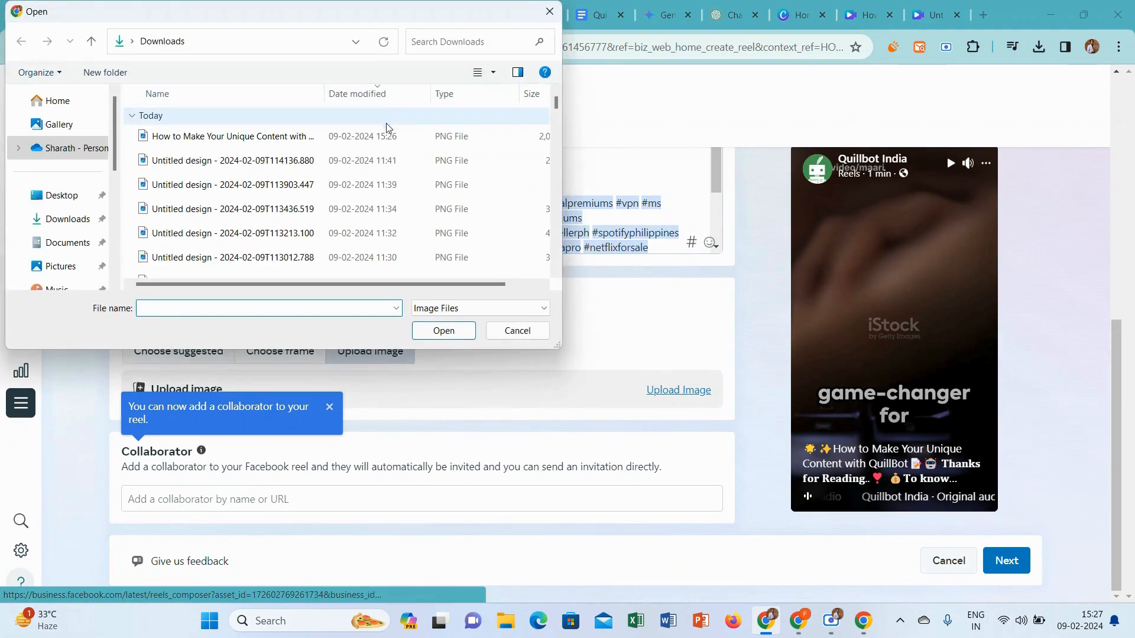
left_click(390, 131)
left_click(429, 333)
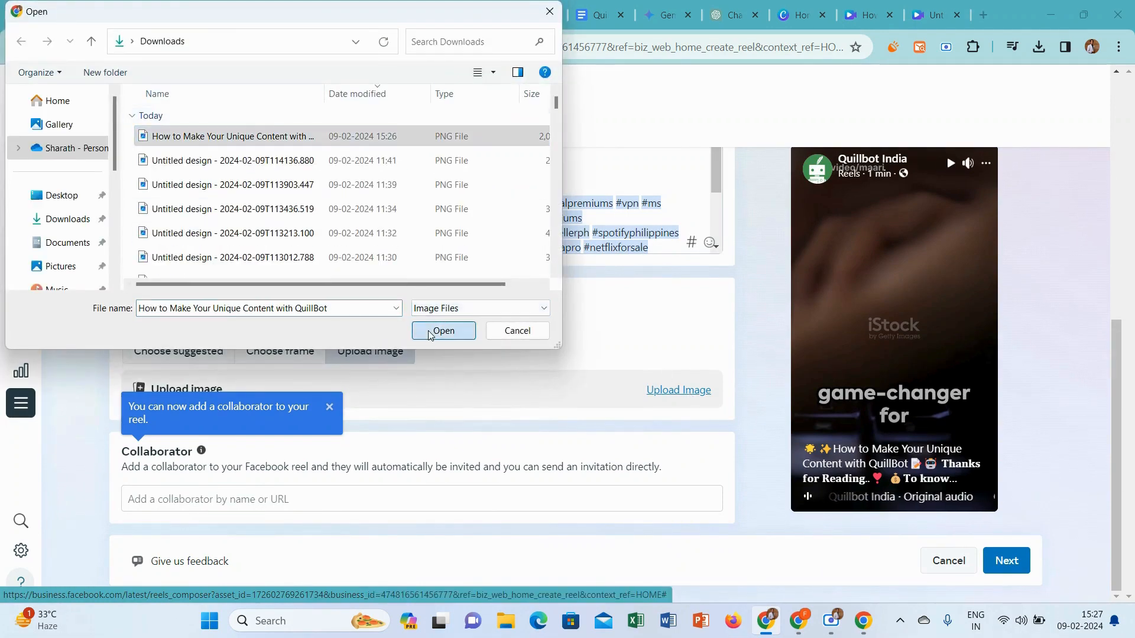
Advance the reel past the Edit stage without changes and go to the scheduling options in the Share stage
left_click(1018, 563)
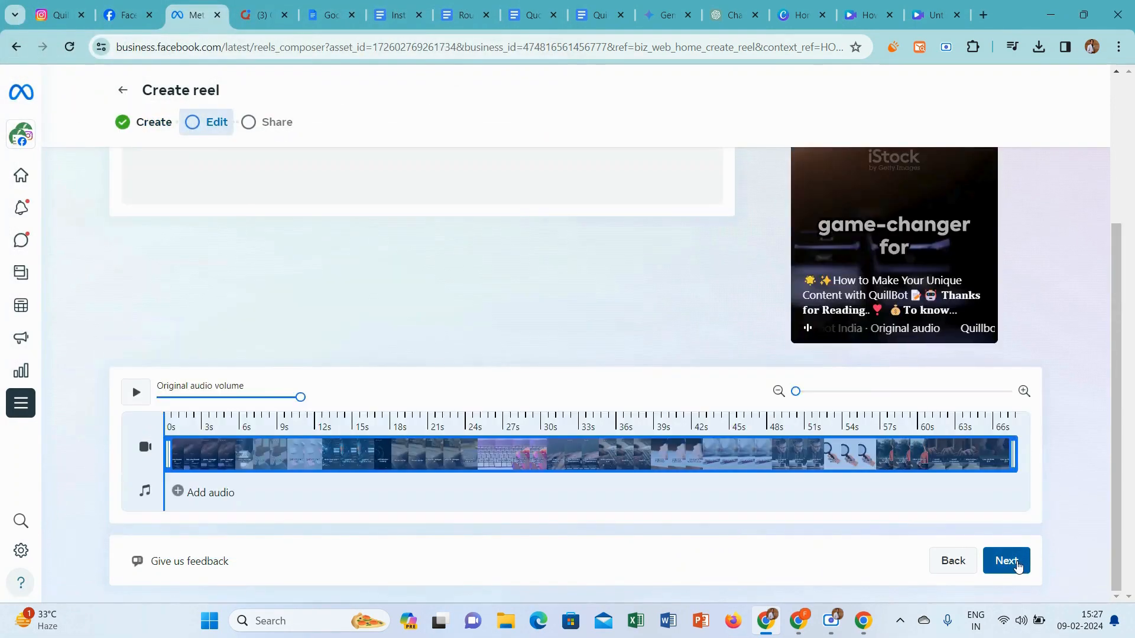
left_click(1018, 562)
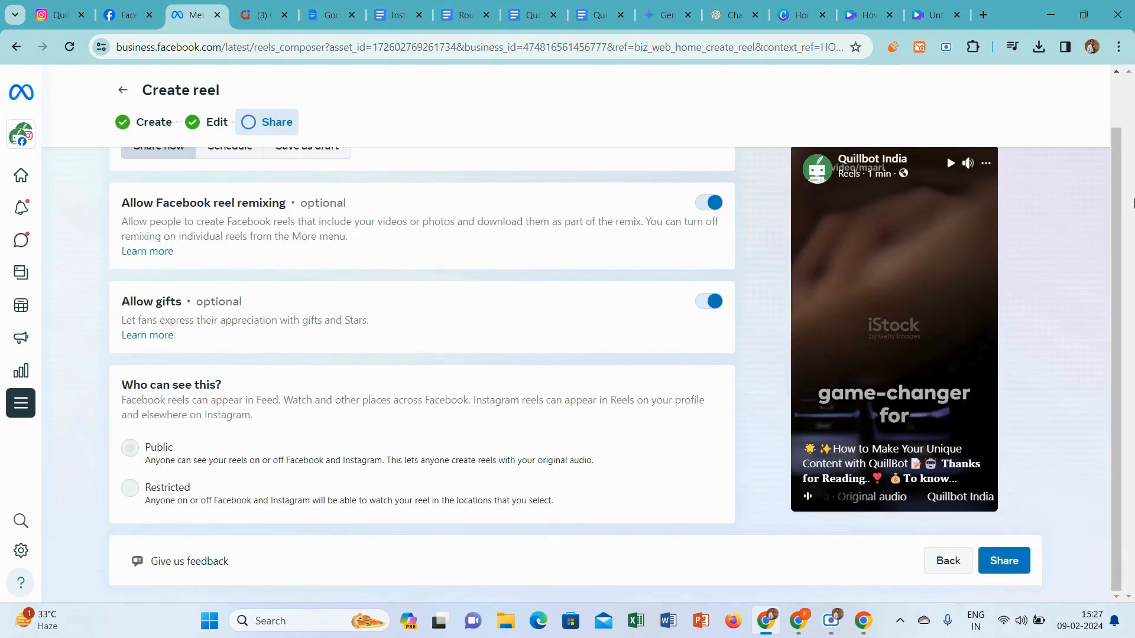
scroll(409, 181, "up", 1)
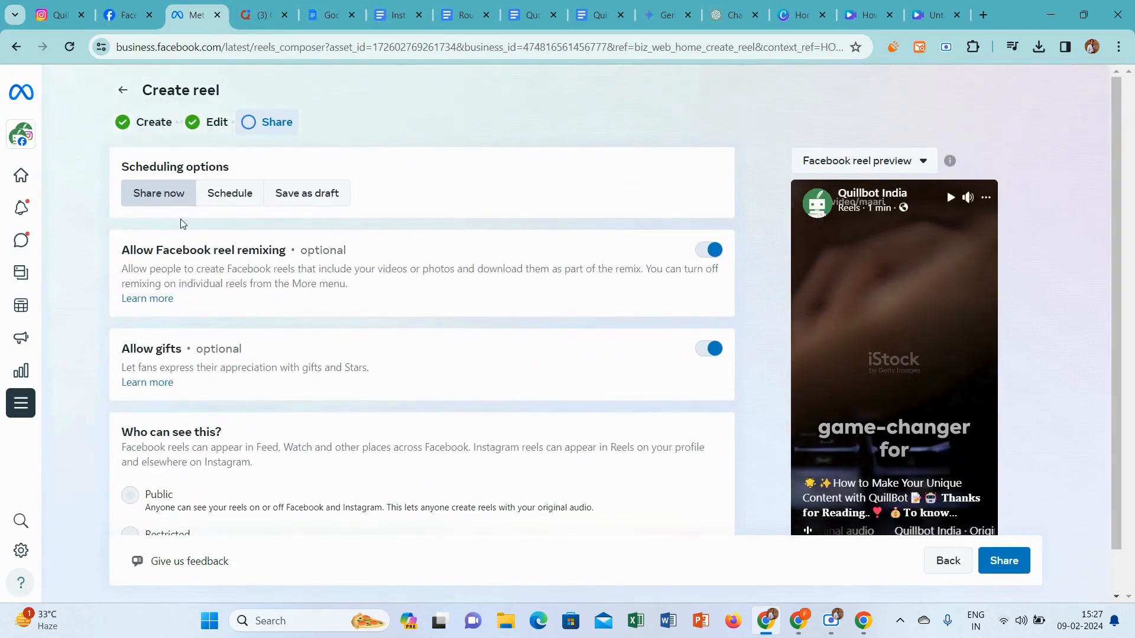
Choose to schedule the reel and set its publishing time to 10 February 2024 at 06:00 PM
left_click(204, 193)
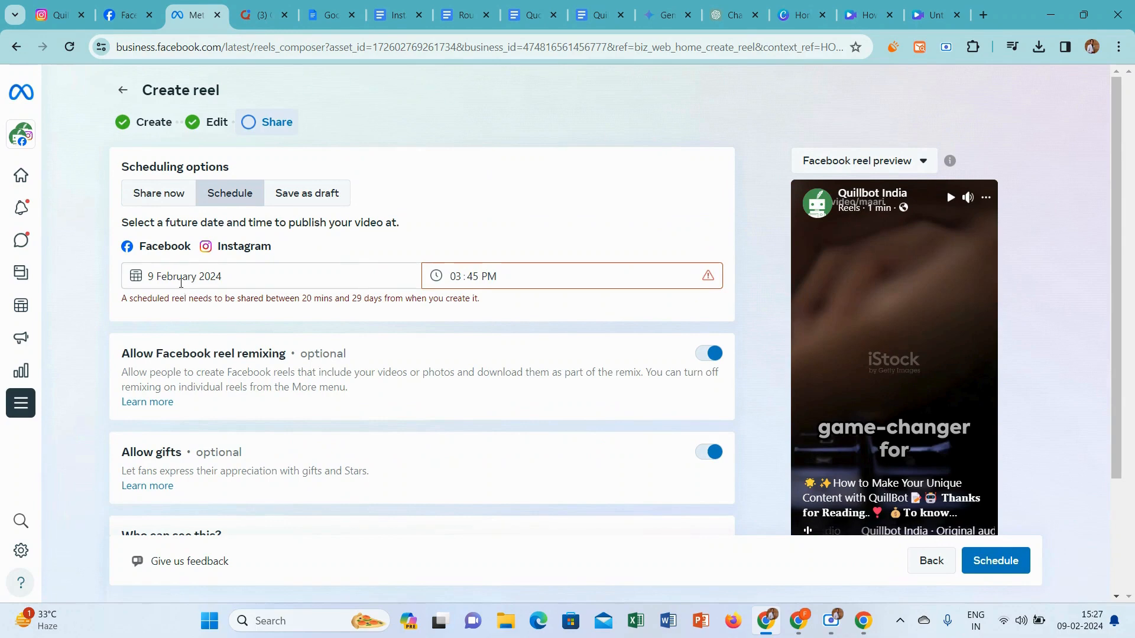
left_click(186, 279)
left_click(286, 376)
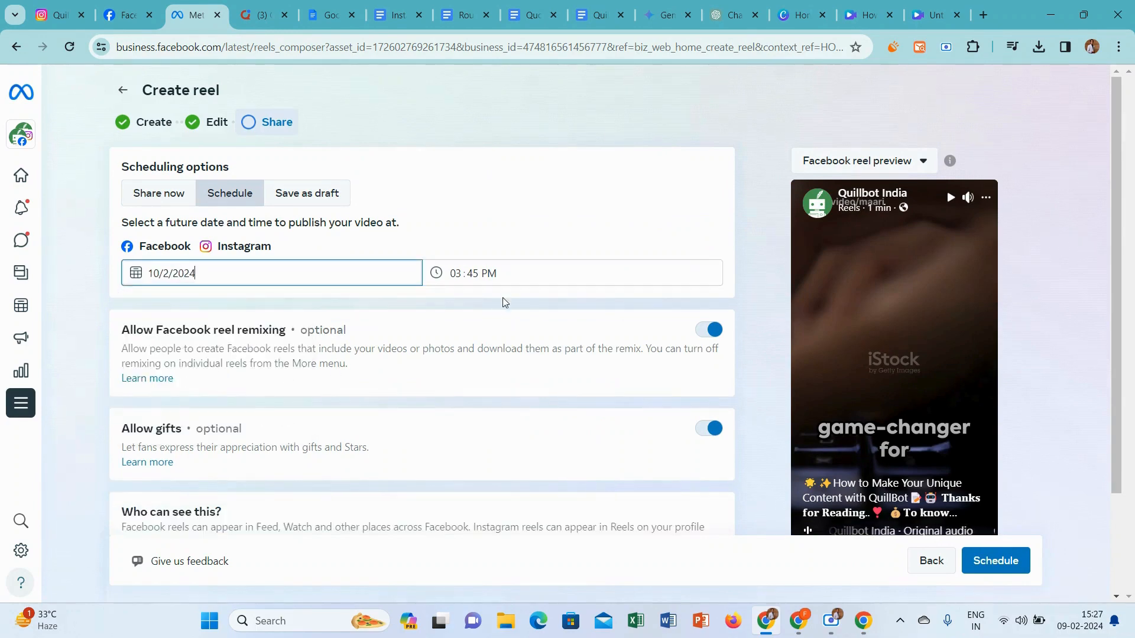
left_click(458, 277)
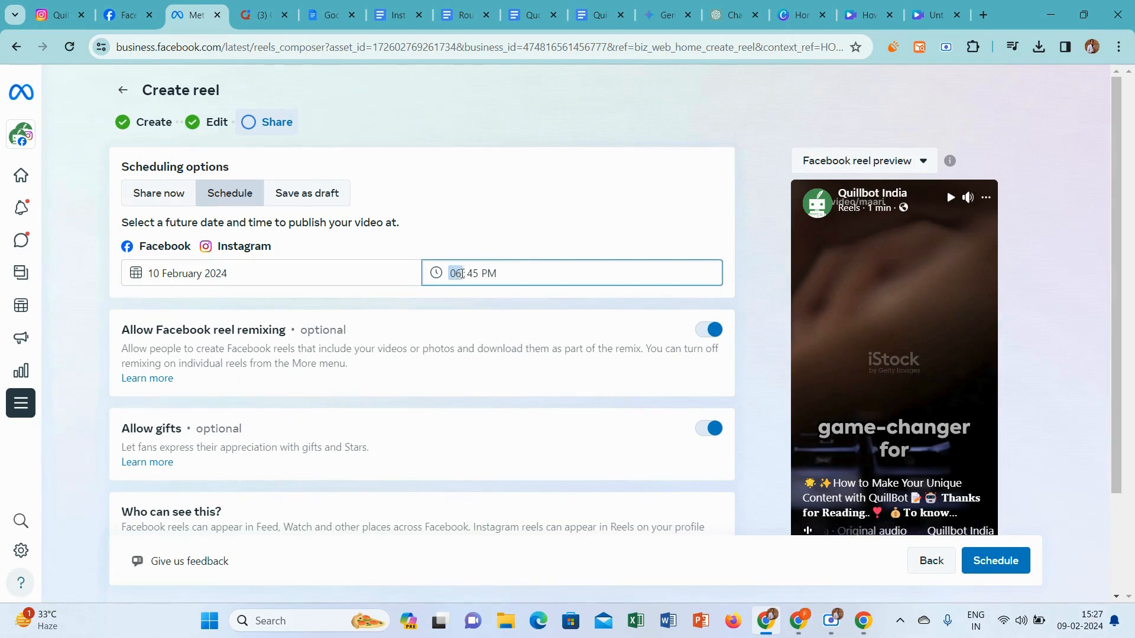
left_click(474, 273)
type("00")
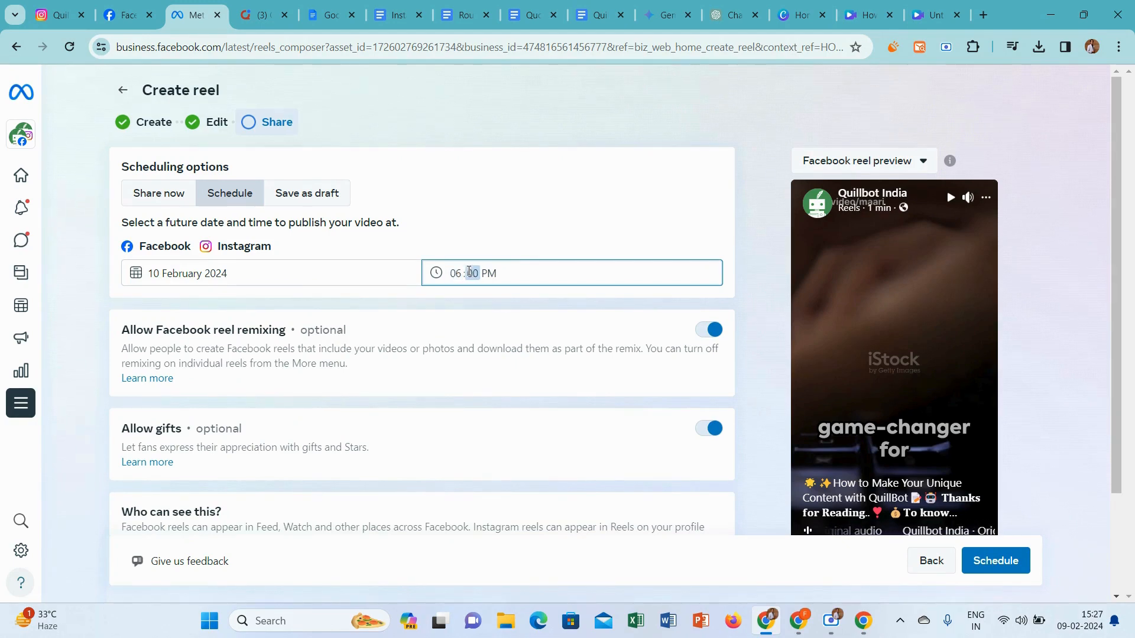
left_click(534, 255)
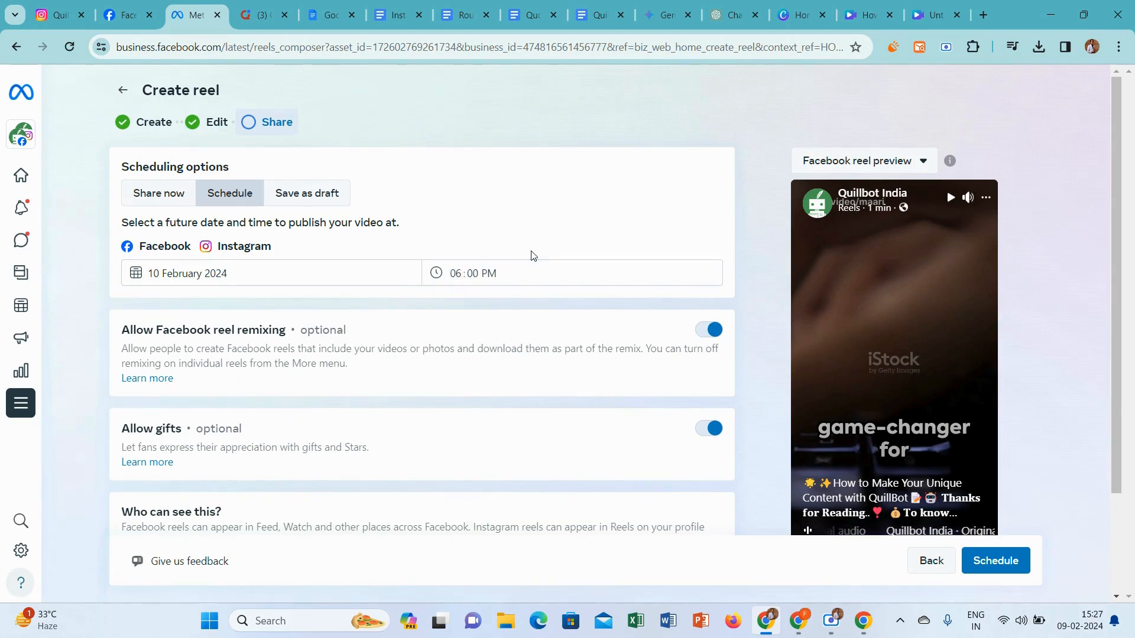
Submit the reel for its scheduled publishing and open the Planner calendar
left_click(991, 566)
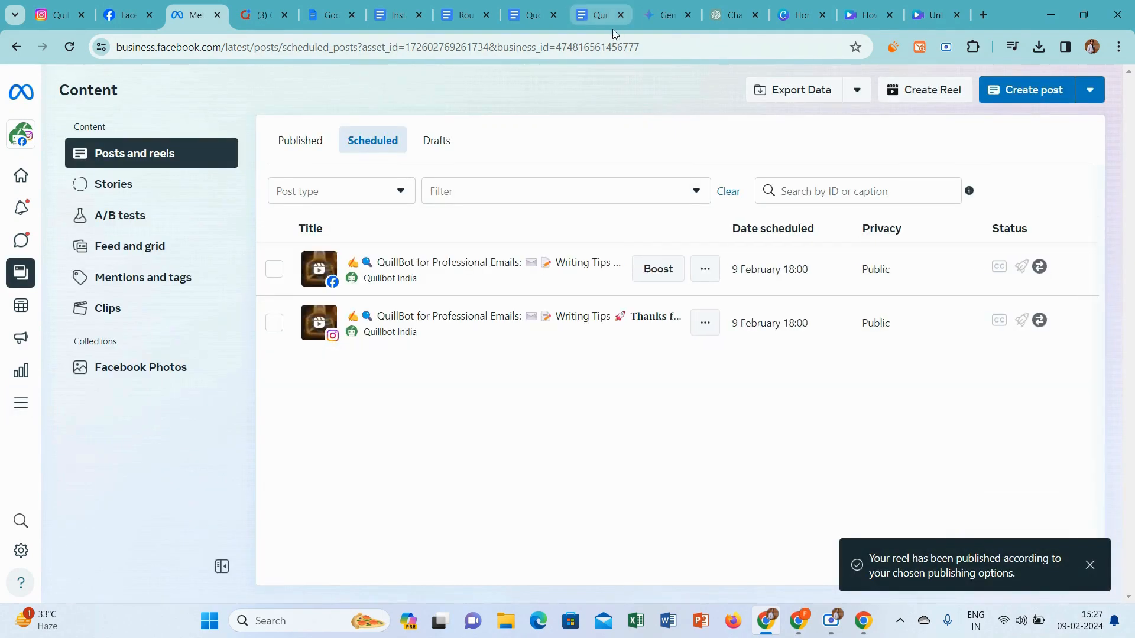
left_click(20, 305)
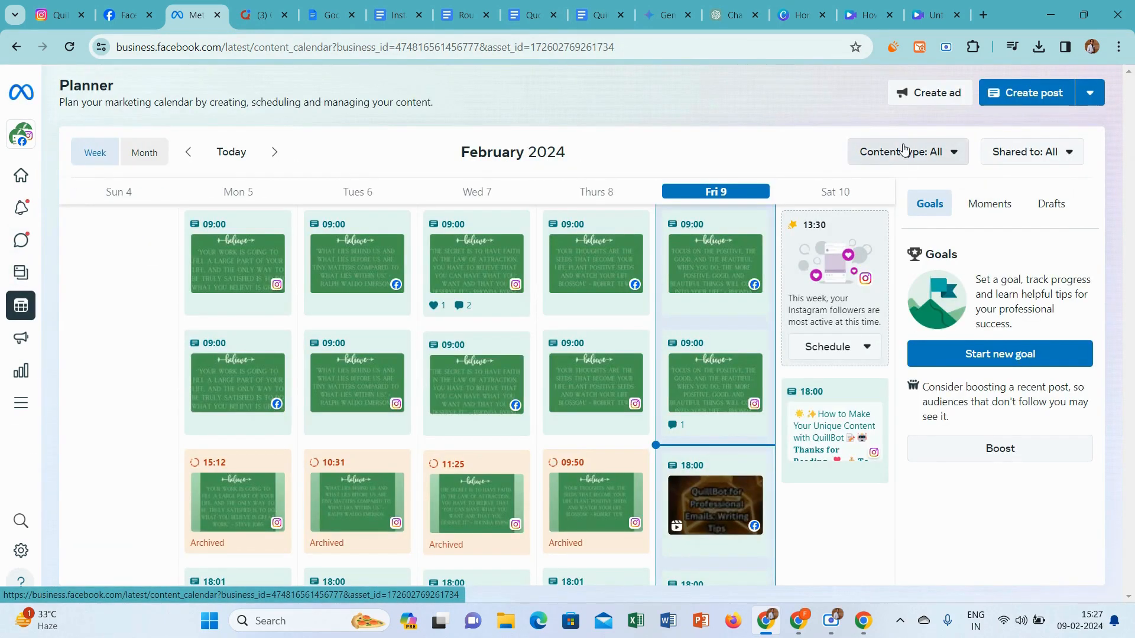
right_click(864, 95)
left_click(903, 154)
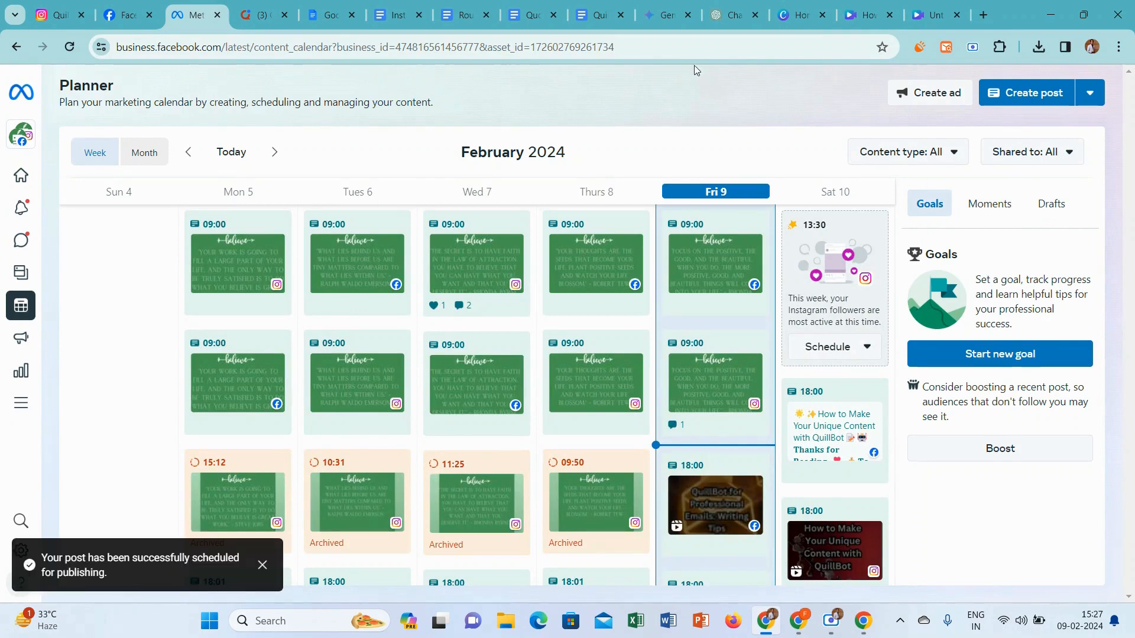
Copy the "Believe you can and you're halfway there." quote from the Quotes for Quillbot document and open the green "believe" quote design in Canva
left_click(529, 6)
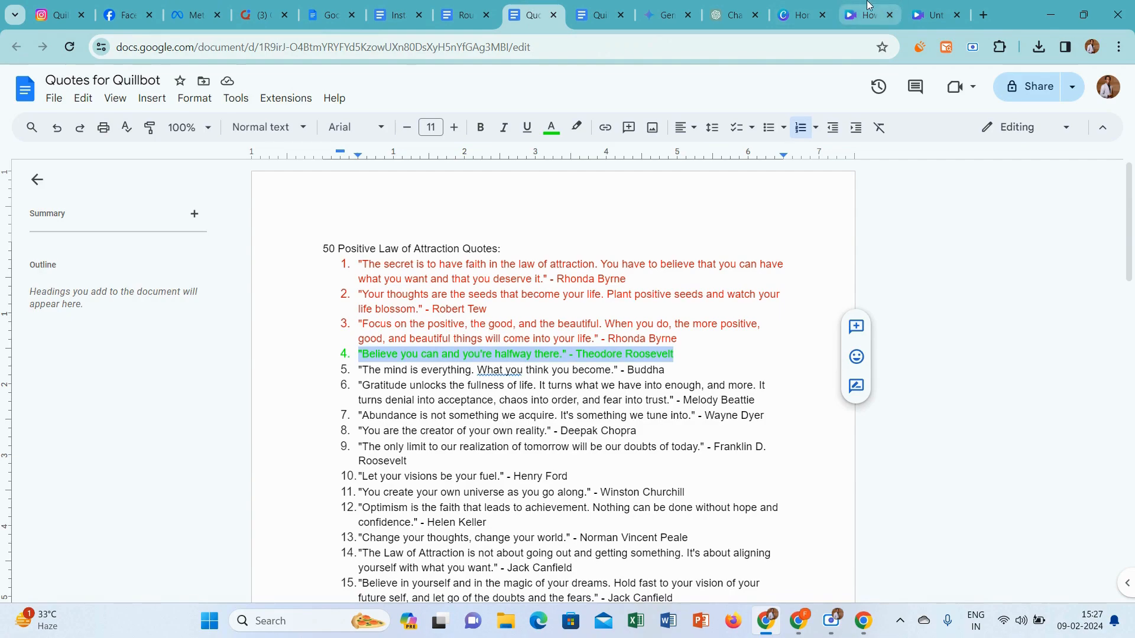
left_click(798, 15)
scroll(603, 320, "down", 8)
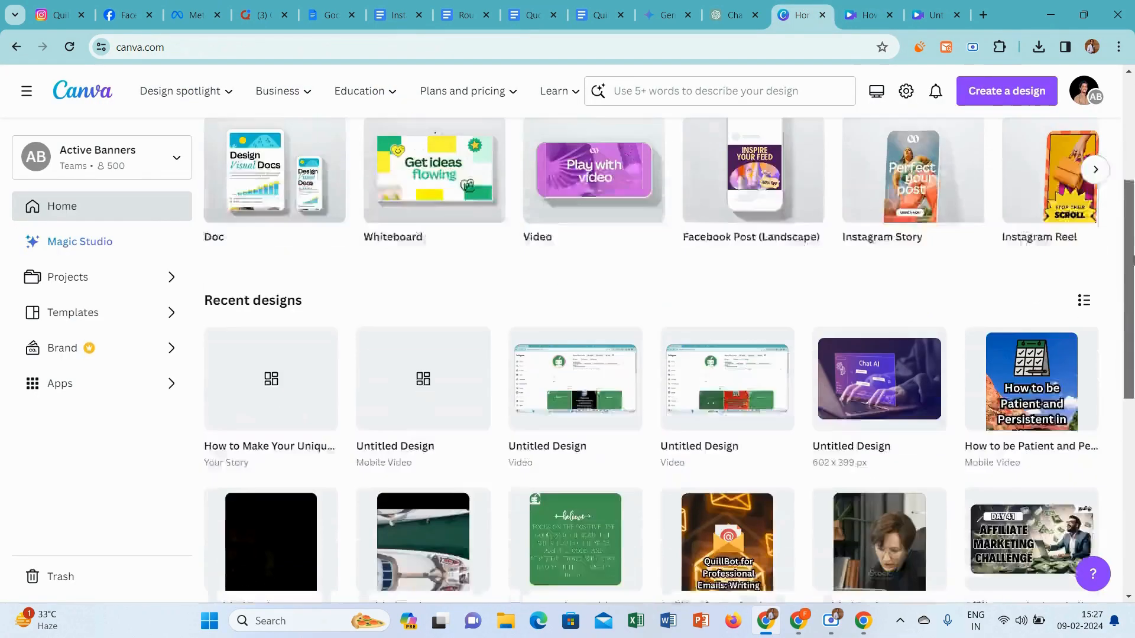
left_click(603, 319)
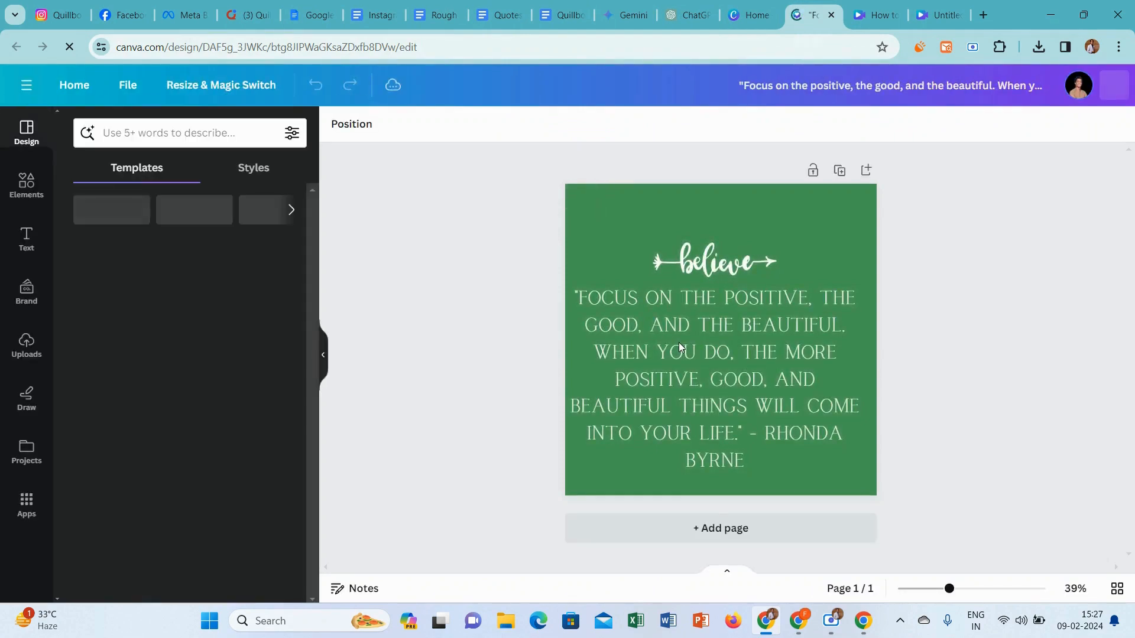
Replace the design's quote text with "Believe you can and you're halfway there." - Theodore Roosevelt
left_click(680, 344)
left_click(680, 343)
type("\"BELIEVE YOU CAN AND YOU'RE HALFWAY THERE.\" - THEODORE ROOSEVELT")
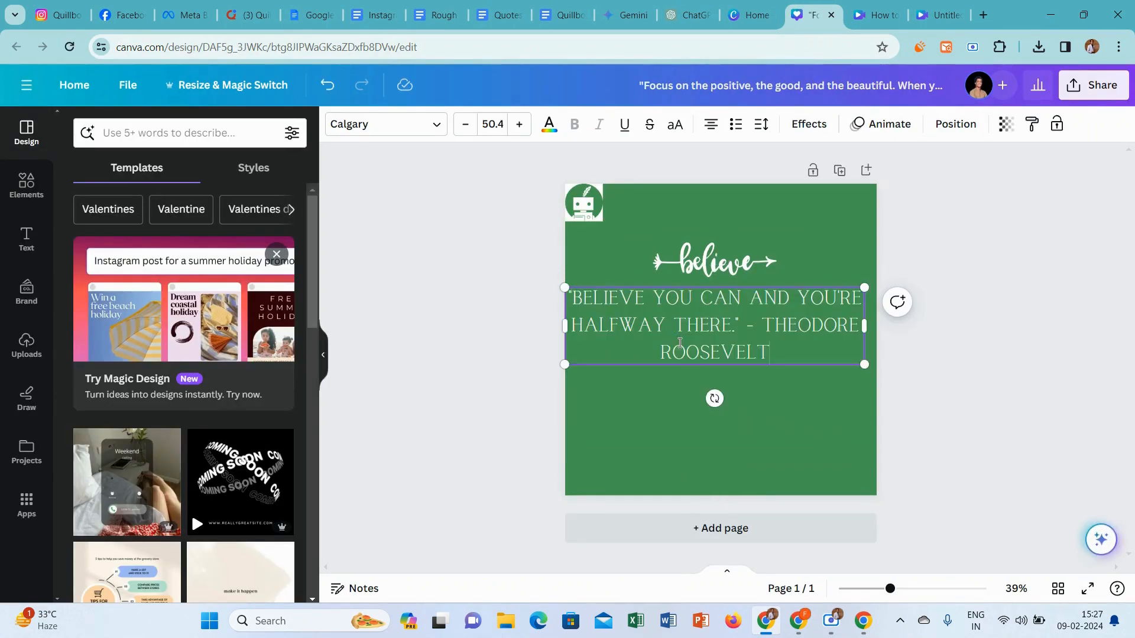
Narrow the quote's text box and centre it horizontally under the word "believe"
left_click_drag(866, 322, 812, 322)
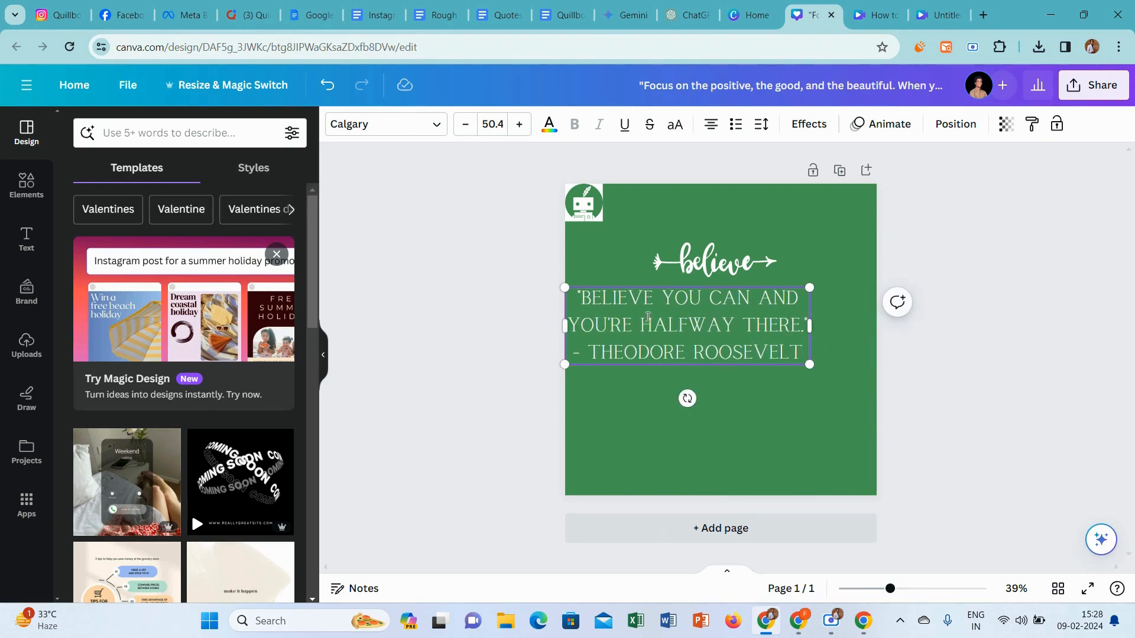
left_click_drag(692, 324, 724, 326)
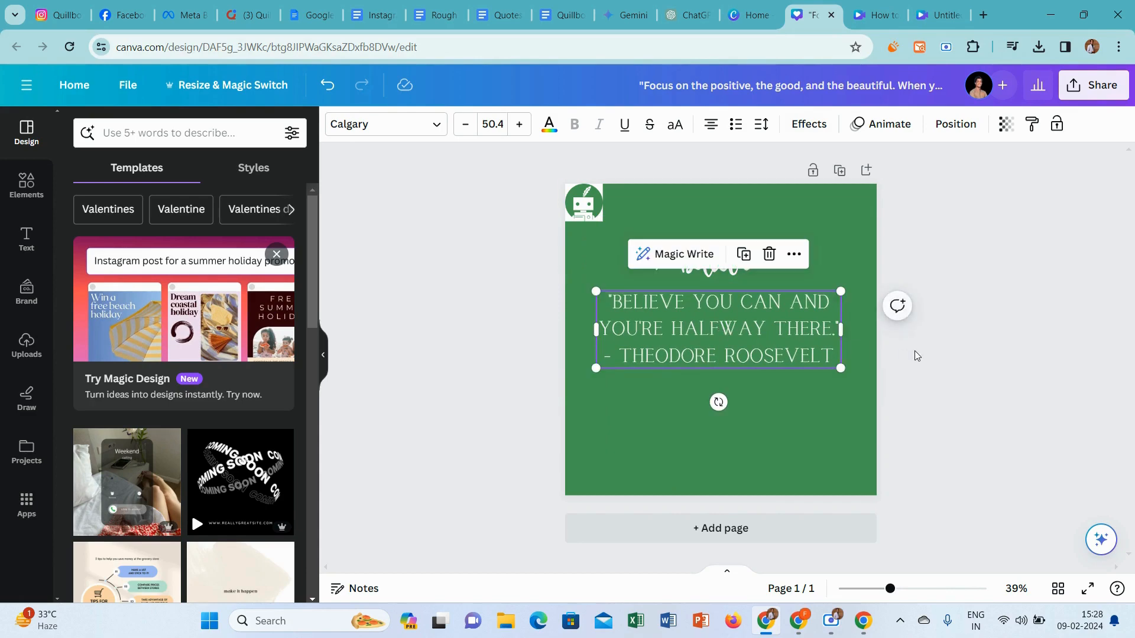
left_click(954, 367)
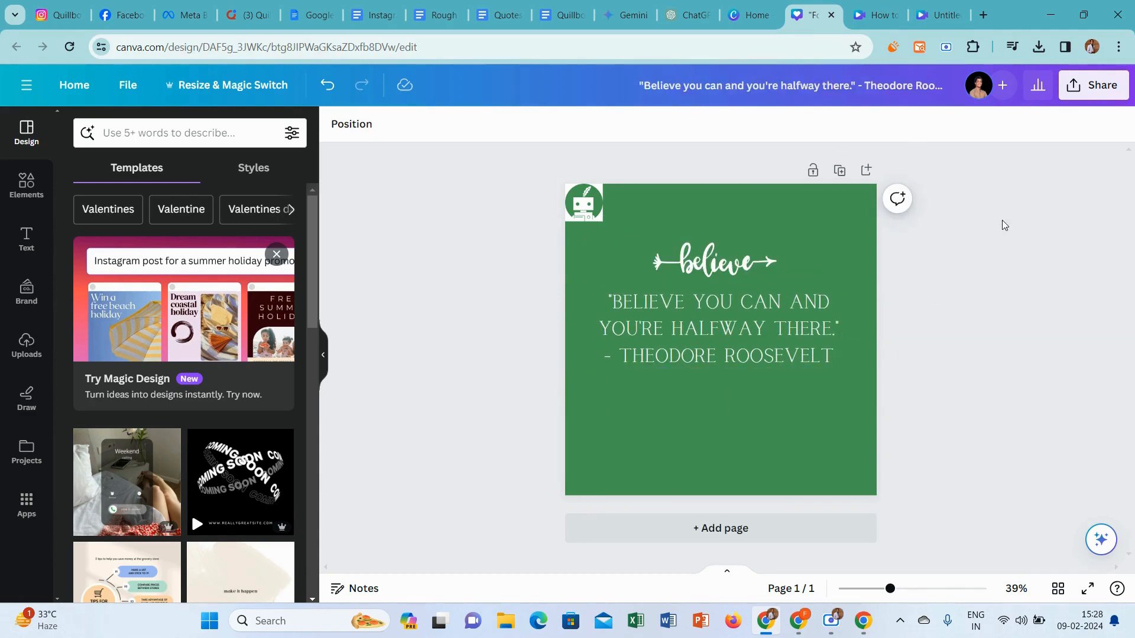
Download the quote design as a PNG at 1,080 × 1,080 px
left_click(1094, 84)
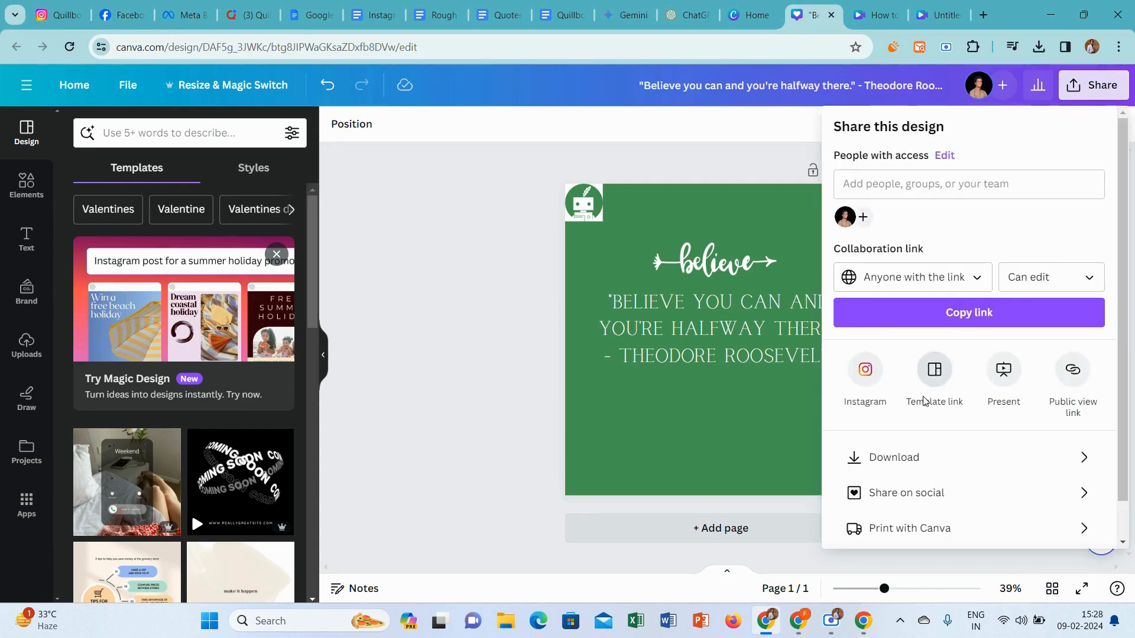
left_click(908, 466)
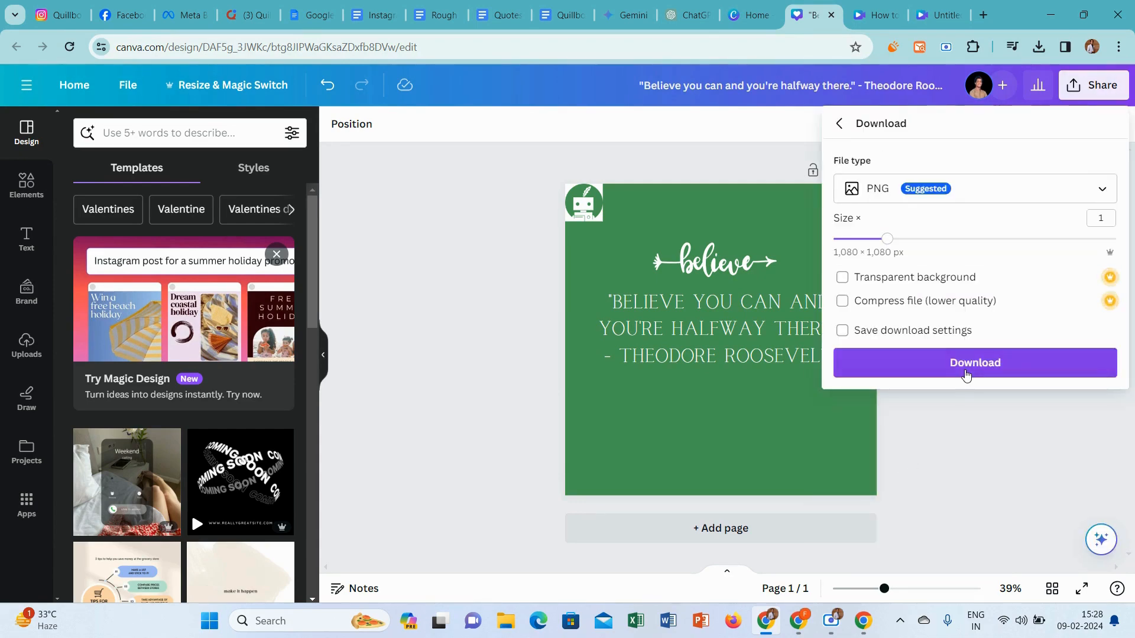
left_click(967, 373)
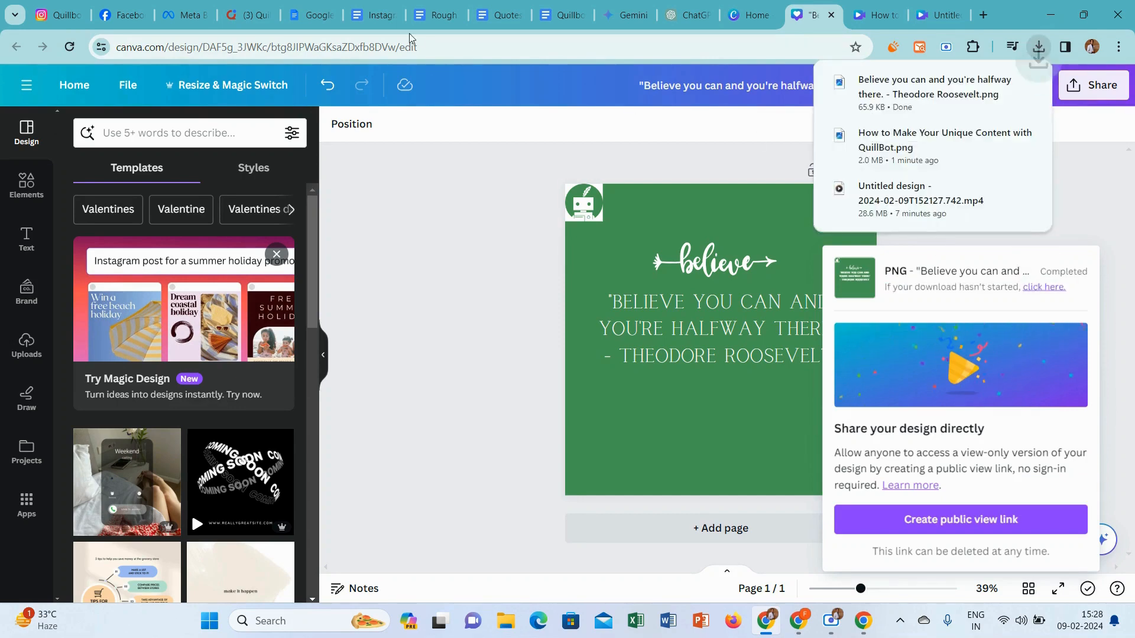
Switch to ChatGPT and ask it to decorate the Theodore Roosevelt quote "Believe you can and you're halfway there." with emojis
left_click(681, 15)
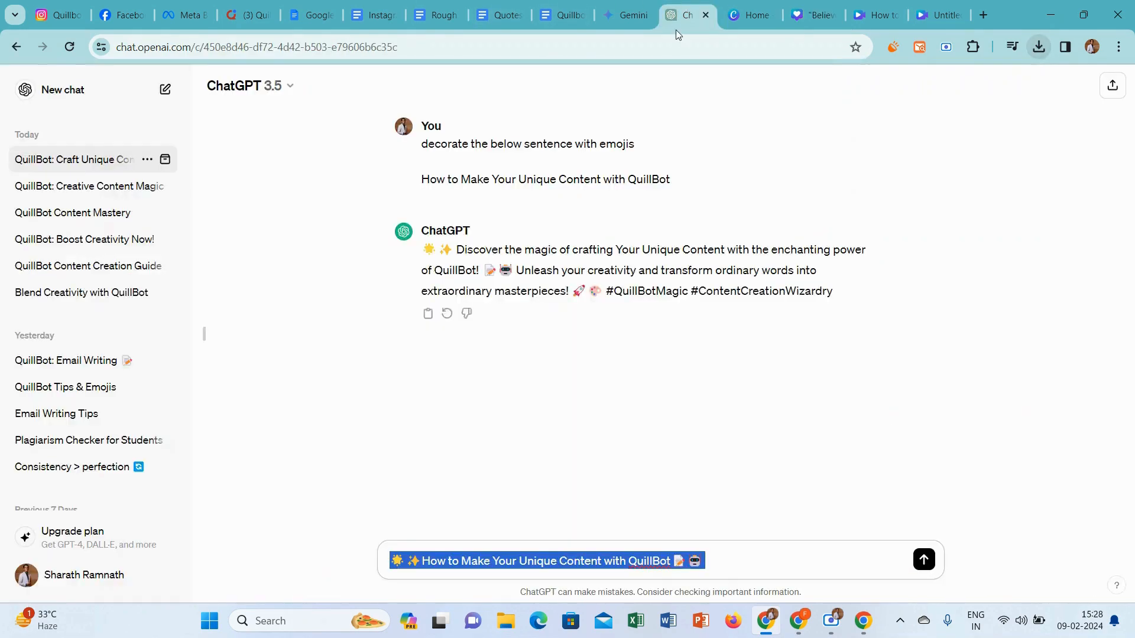
type("decorate the below sentnce wit")
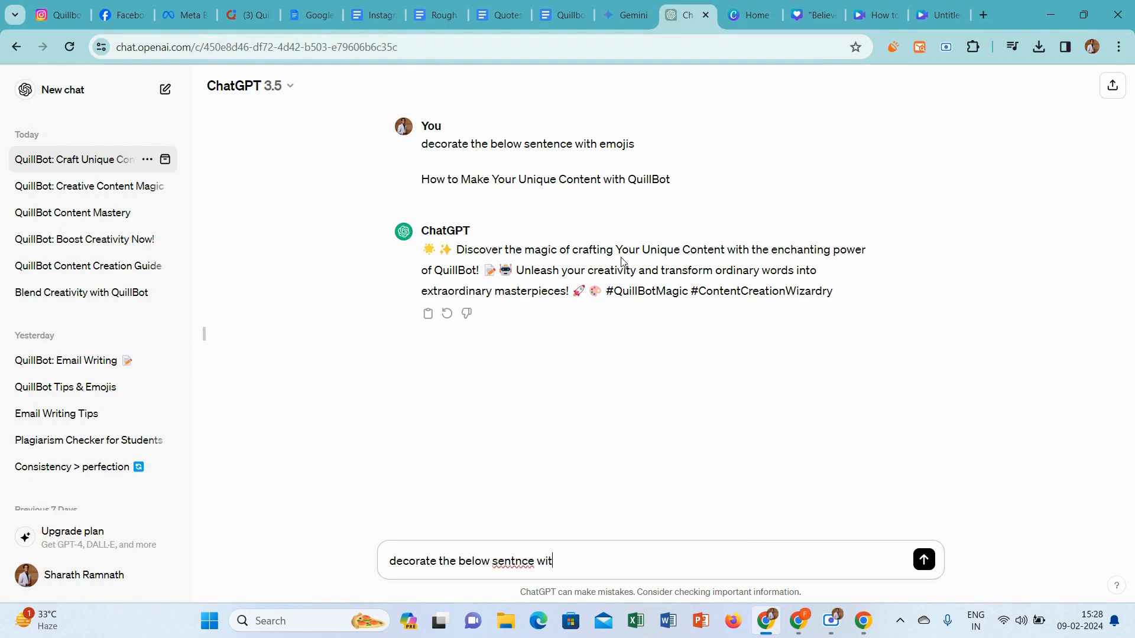
key("shift+Return")
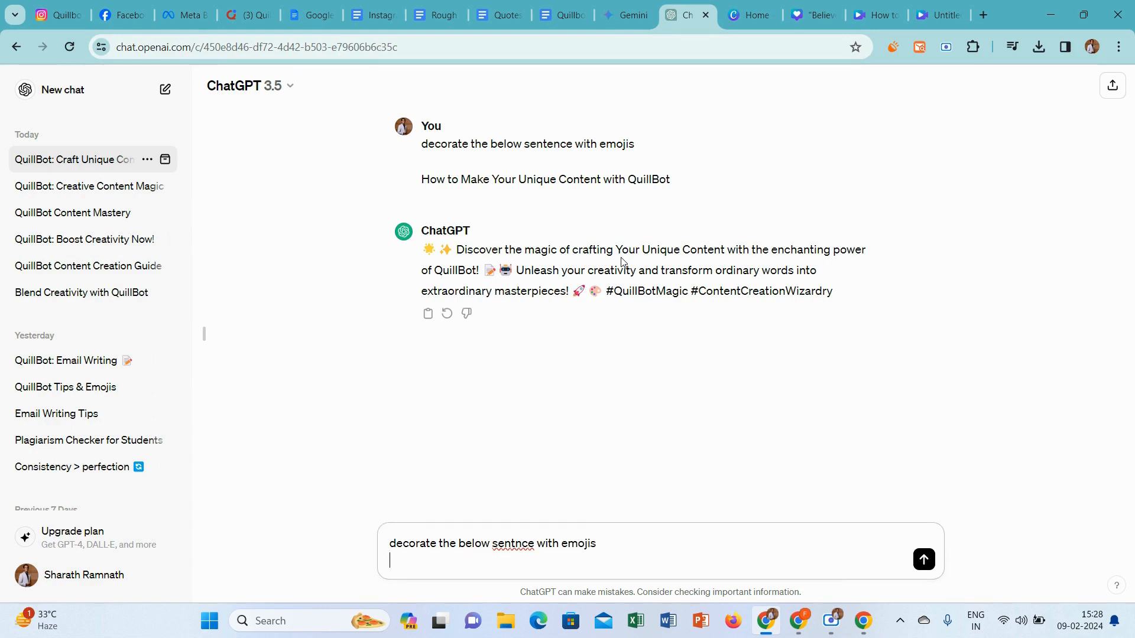
key("shift+Return")
type("\"Believe you can and you're halfway there.\" - Theodore Roosevelt")
key("Return")
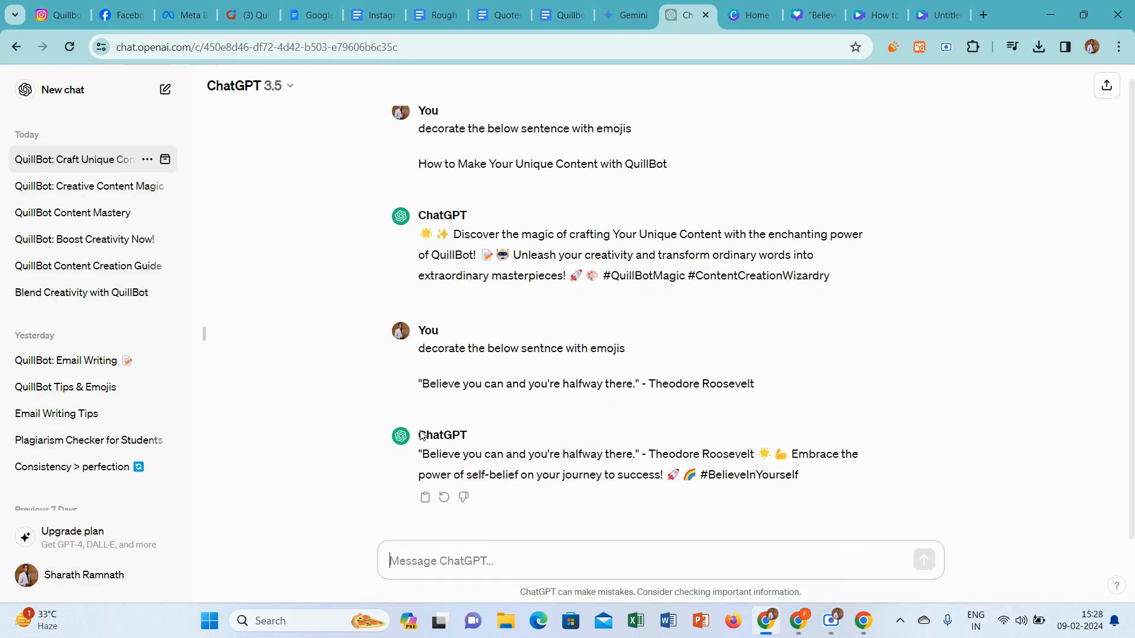
Copy the emoji-decoration prompt with the Roosevelt quote and submit it again in a new chat, copying the reply
left_click_drag(772, 388, 425, 352)
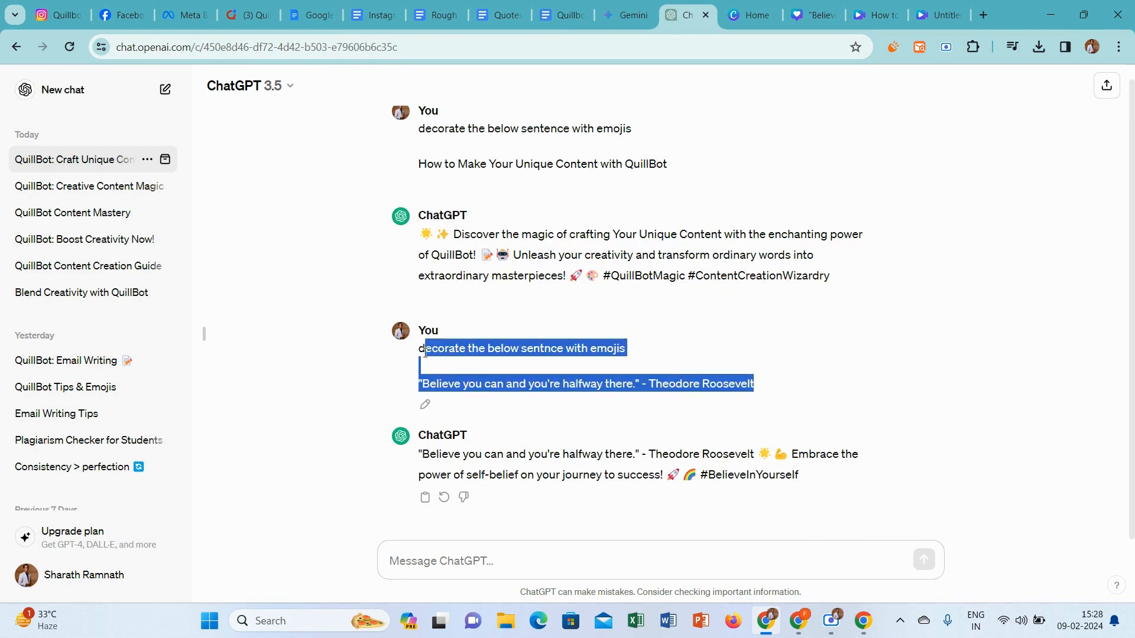
left_click(61, 89)
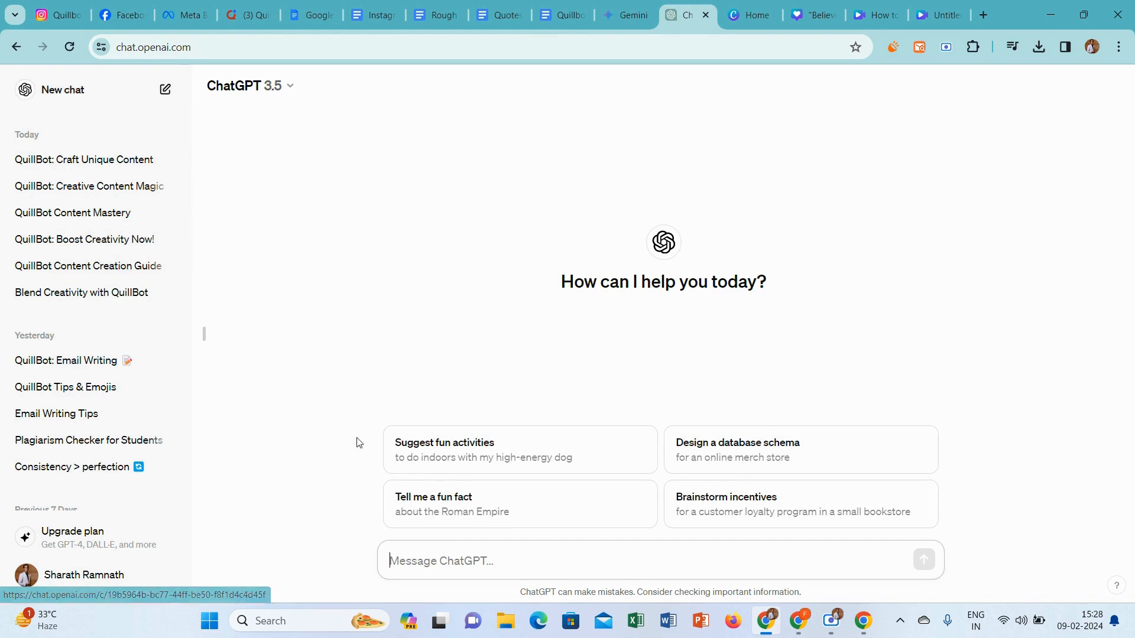
type("decorate the below sentnce with emojis  \"Believe you can and you're halfway there.\" - Theodore Roosevelt")
key("Return")
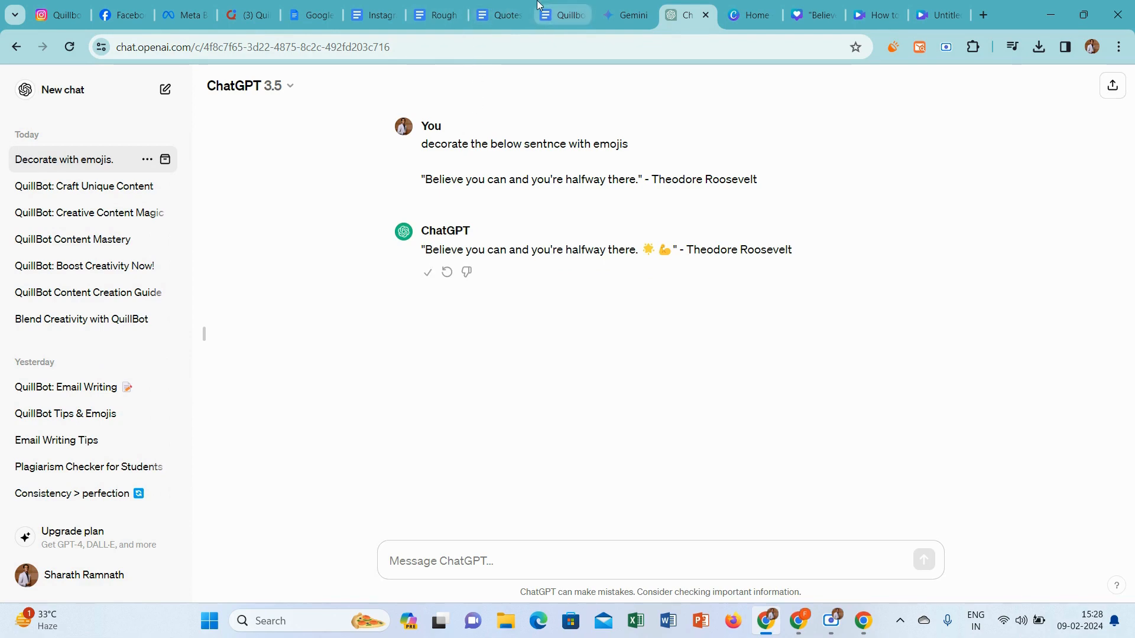
Replace the opening quote in the Quillbot Quote Format document with the emoji-decorated Roosevelt quote and copy the whole caption
left_click(559, 13)
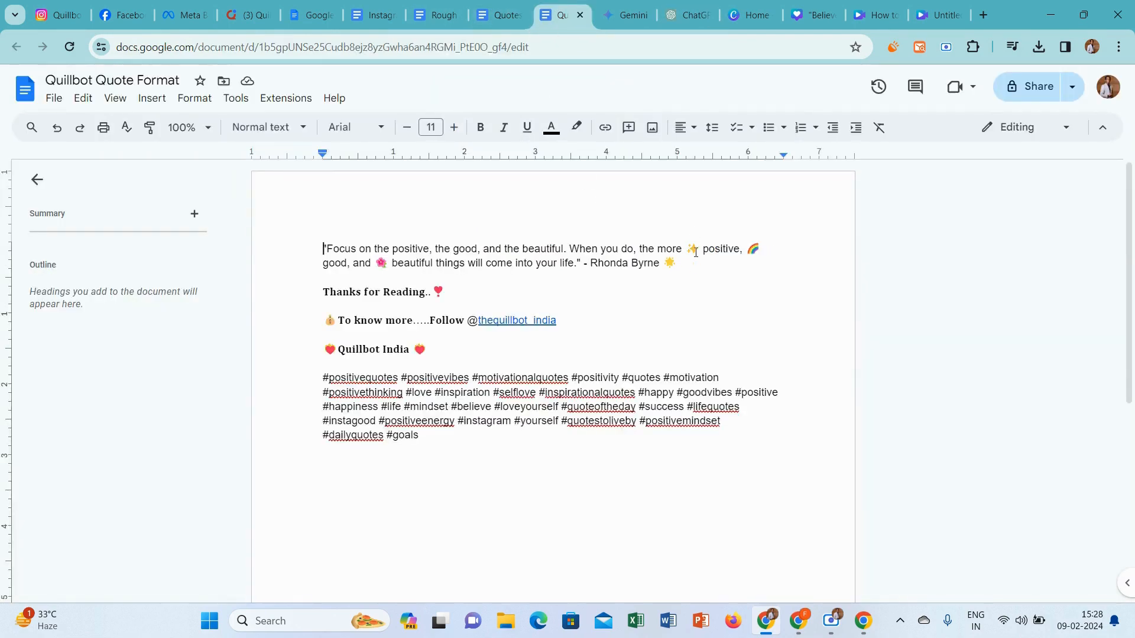
left_click_drag(678, 264, 313, 228)
type("\"Believe you can and you're halfway there. ☀💪\" - Theodore Roosevelt")
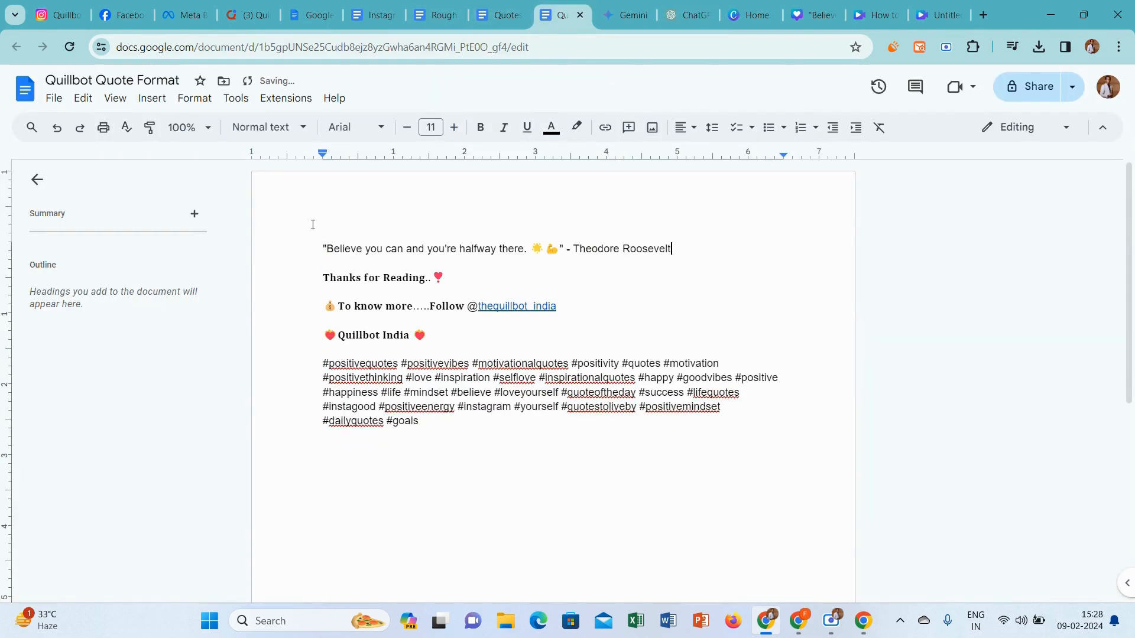
key("ctrl+a")
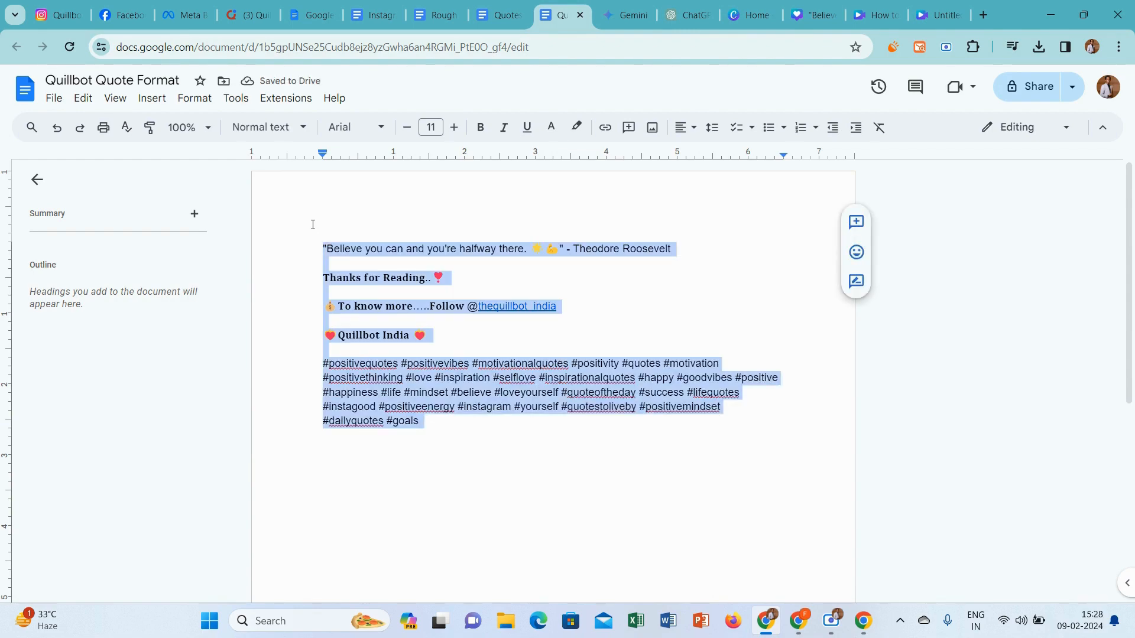
Switch to Meta Business Suite, create a new post and add the downloaded "Believe you can and you're halfway there" PNG as its photo
left_click(186, 15)
mouse_move(31, 286)
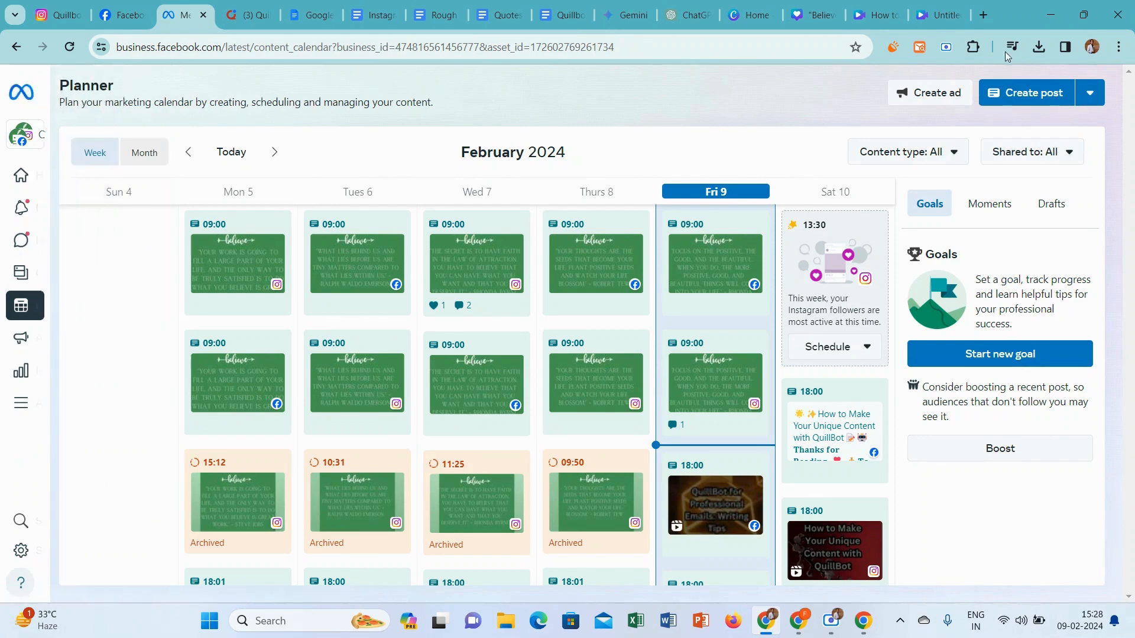
left_click(1034, 95)
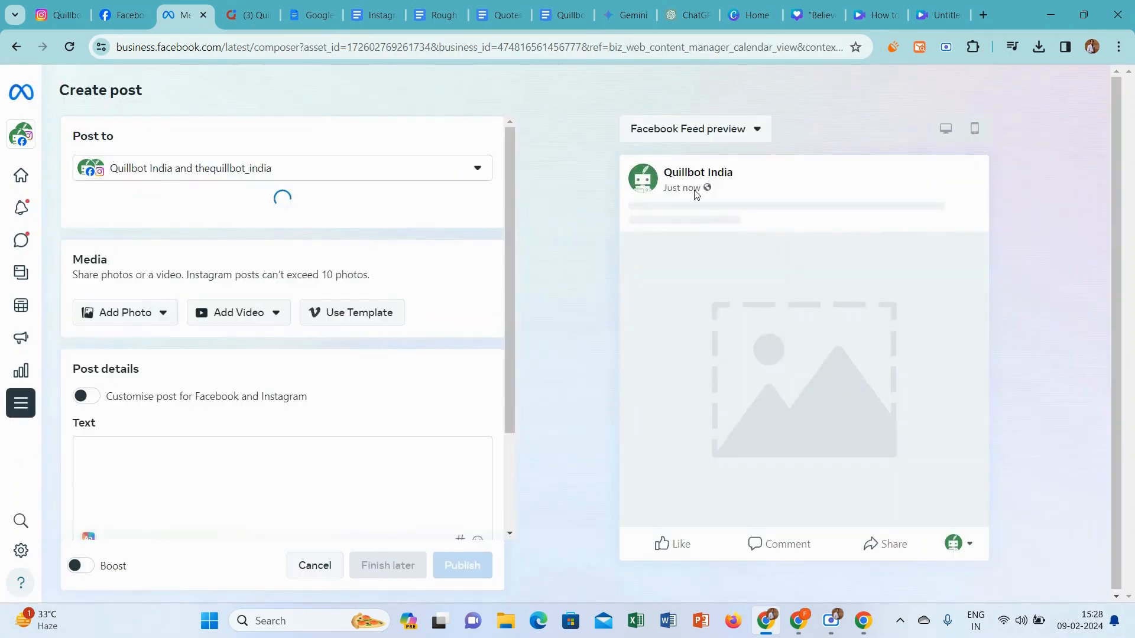
left_click(125, 282)
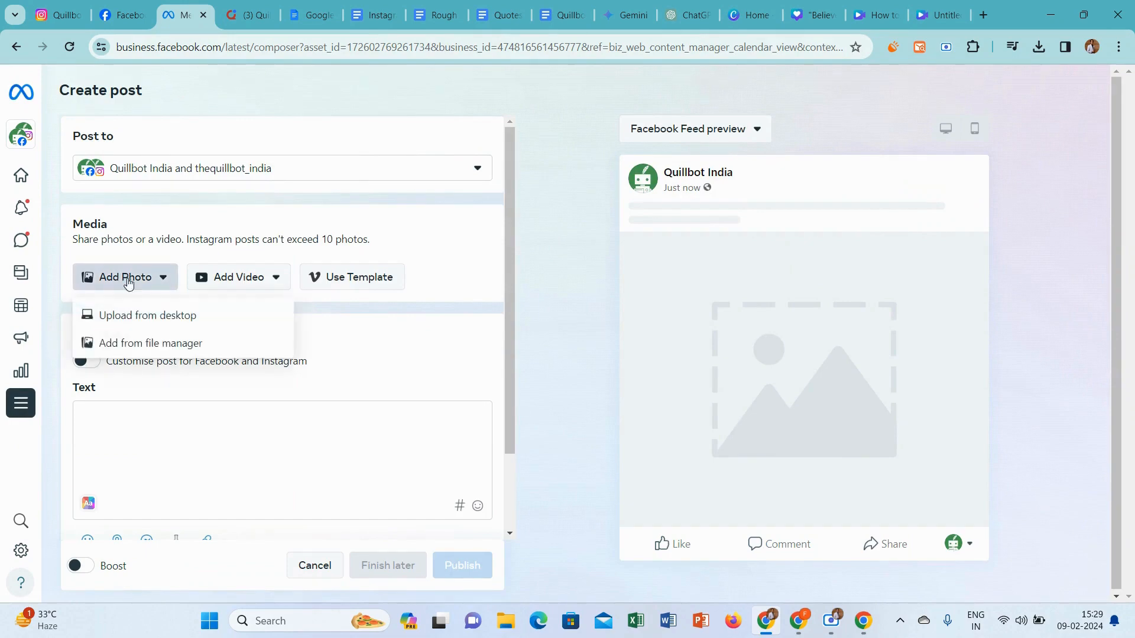
left_click(127, 315)
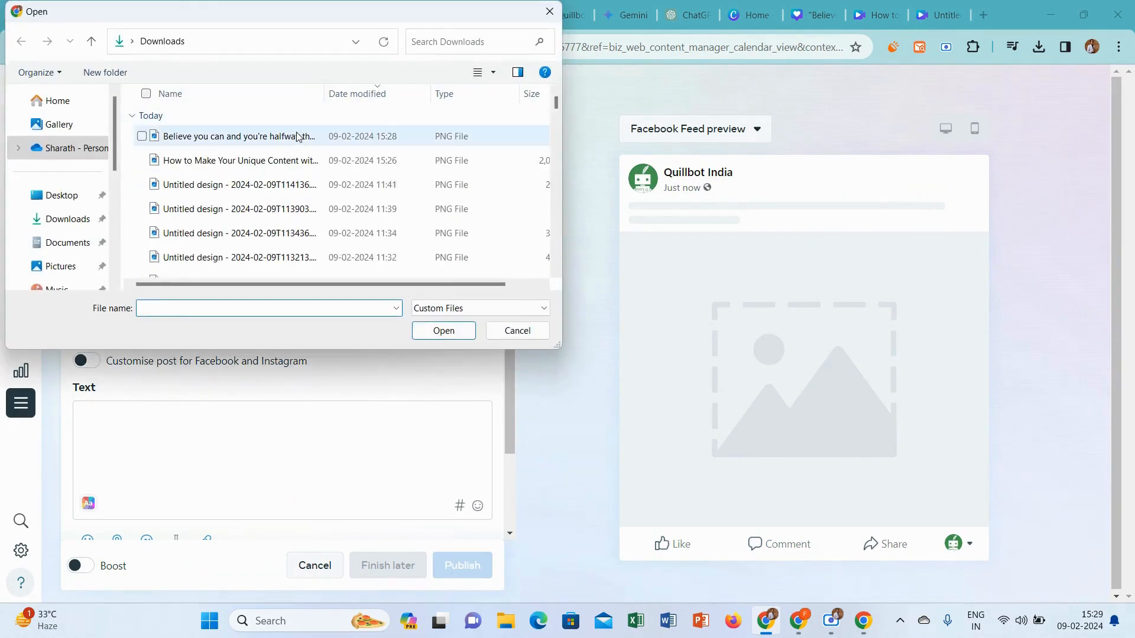
left_click(284, 136)
left_click(443, 330)
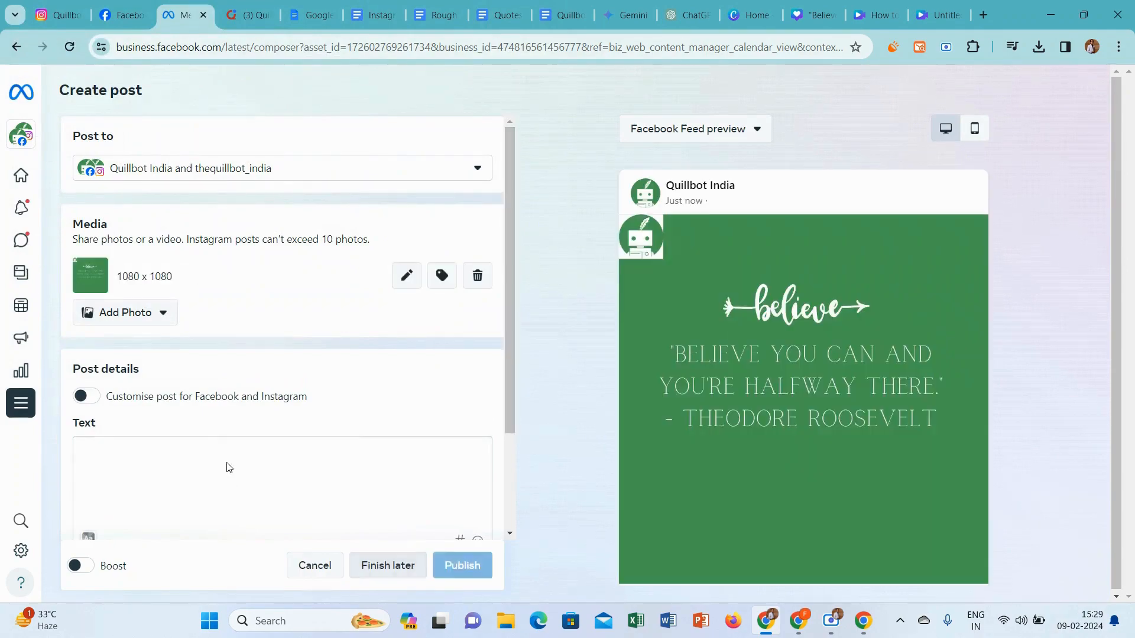
Paste the copied caption with hashtags as the post's text and enable setting a publishing date and time
key("ctrl+v")
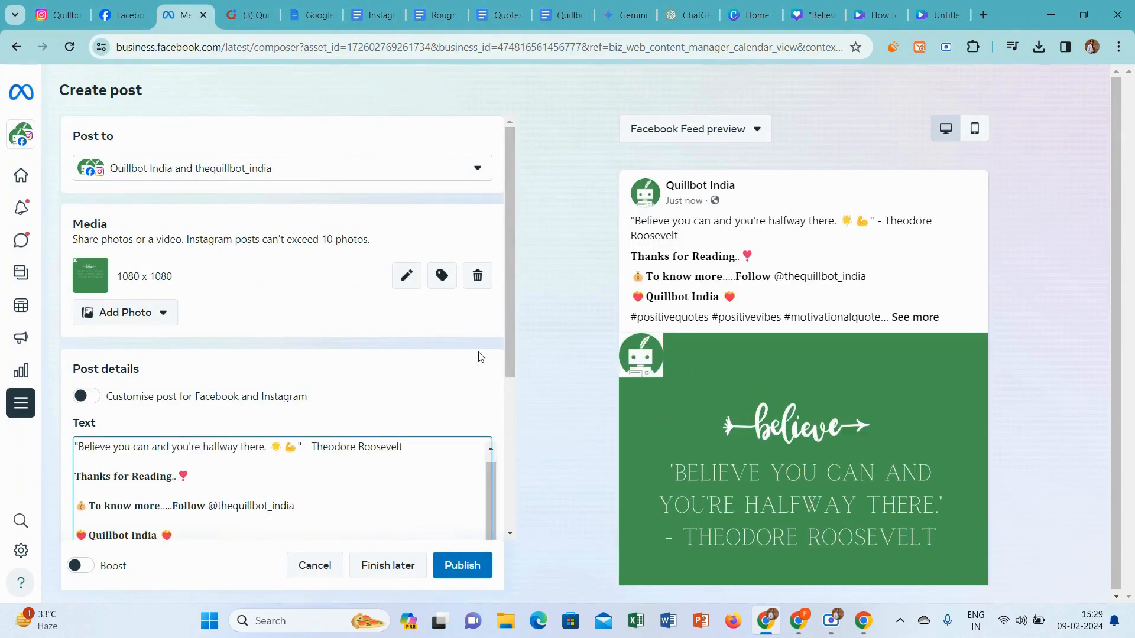
scroll(517, 292, "down", 1)
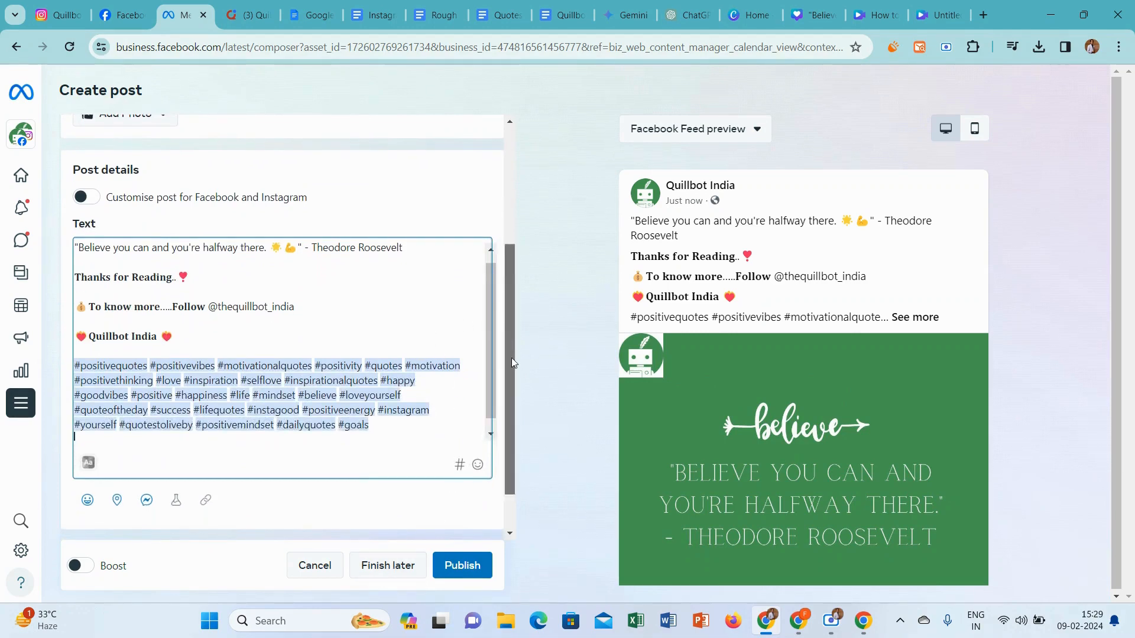
scroll(512, 357, "down", 1)
left_click(478, 506)
scroll(509, 325, "down", 3)
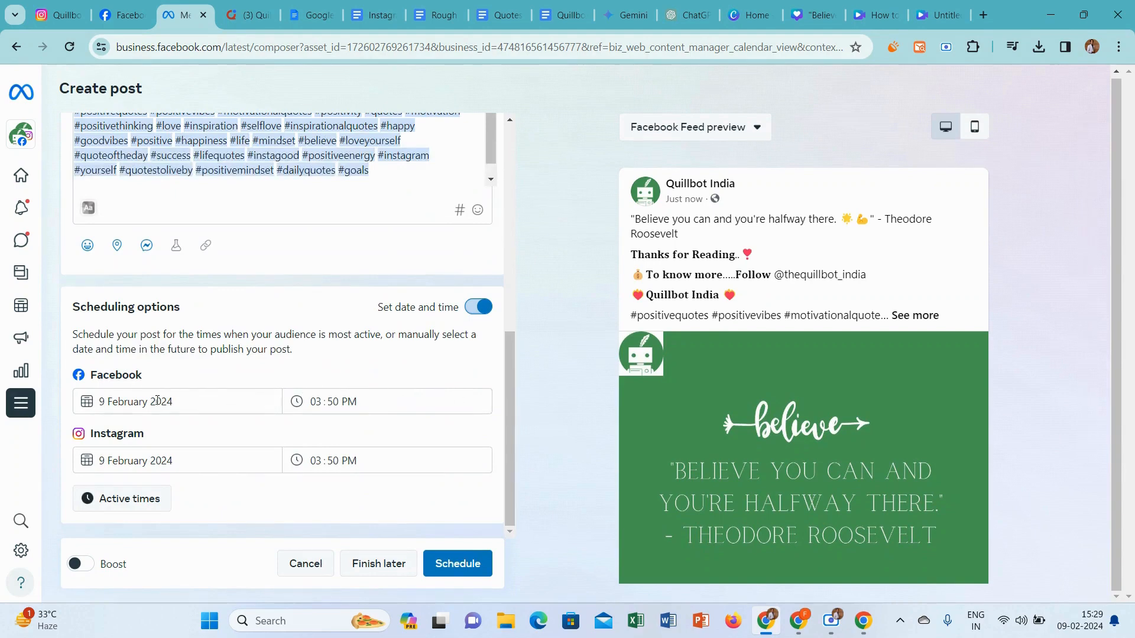
Set the publishing date to 10 February 2024 for both Facebook and Instagram
left_click(157, 401)
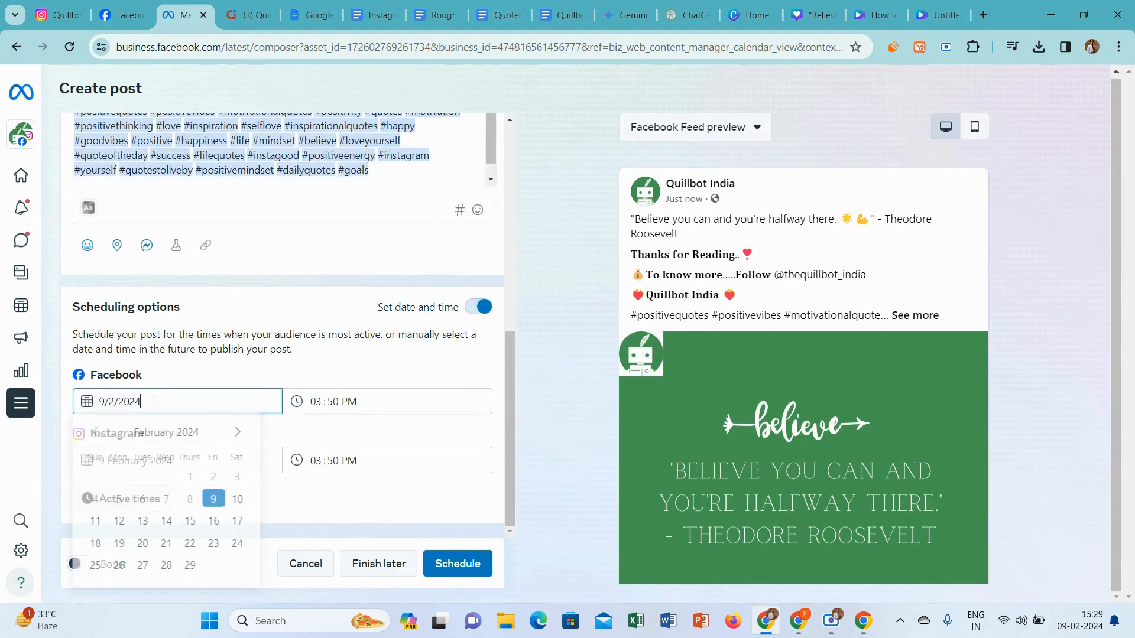
left_click(236, 502)
left_click(134, 462)
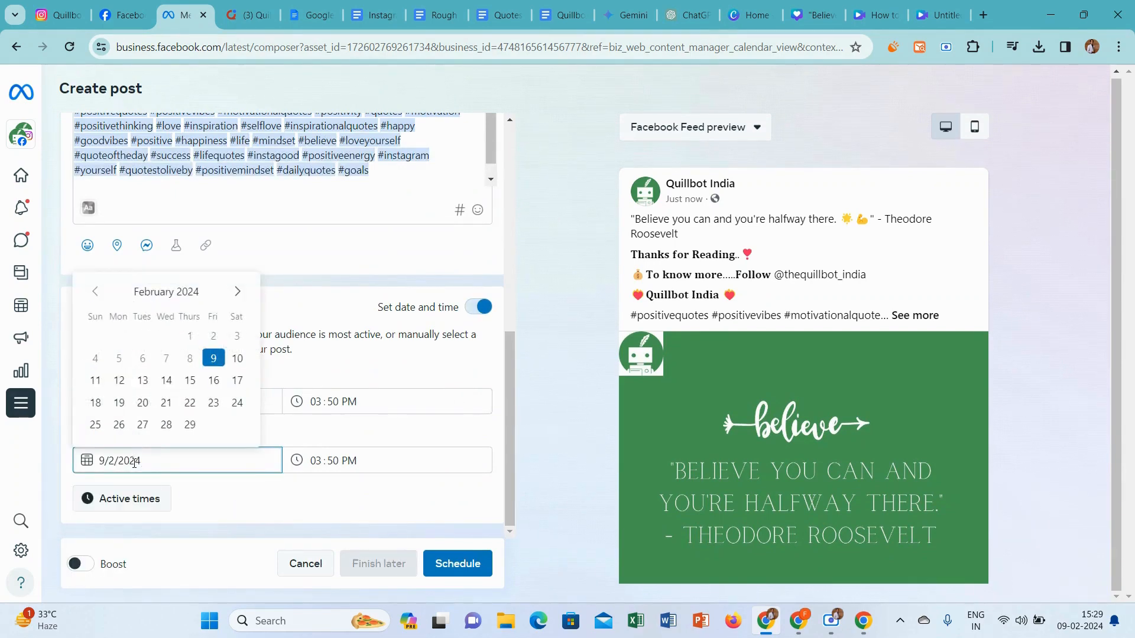
left_click(237, 359)
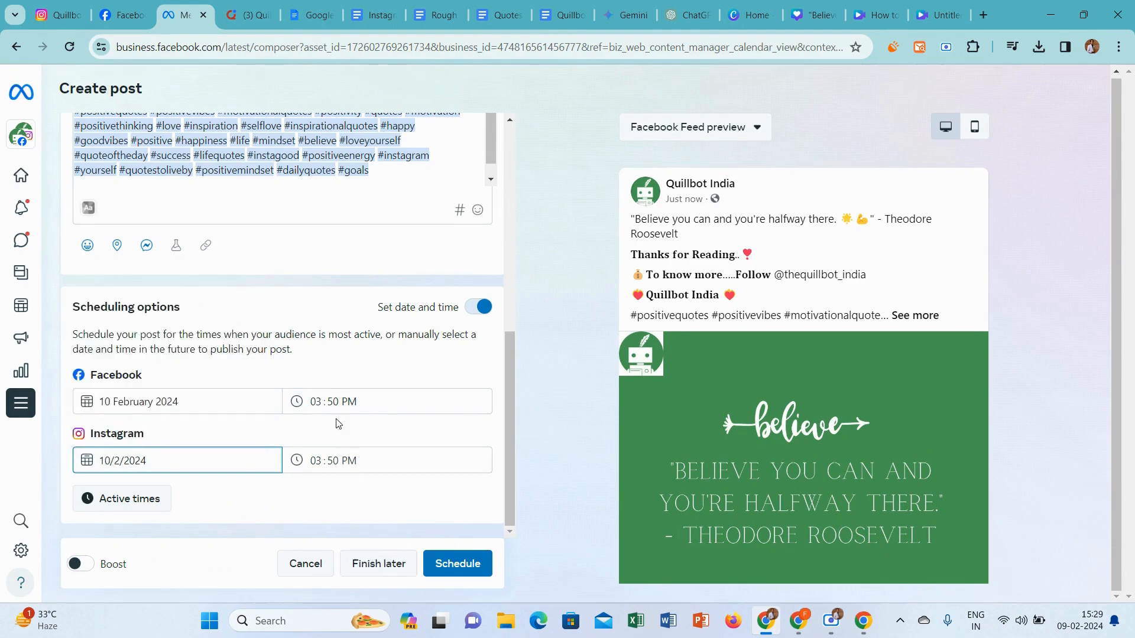
Set the publishing time to 09:00 AM for both Facebook and Instagram and schedule the quote post
left_click(315, 400)
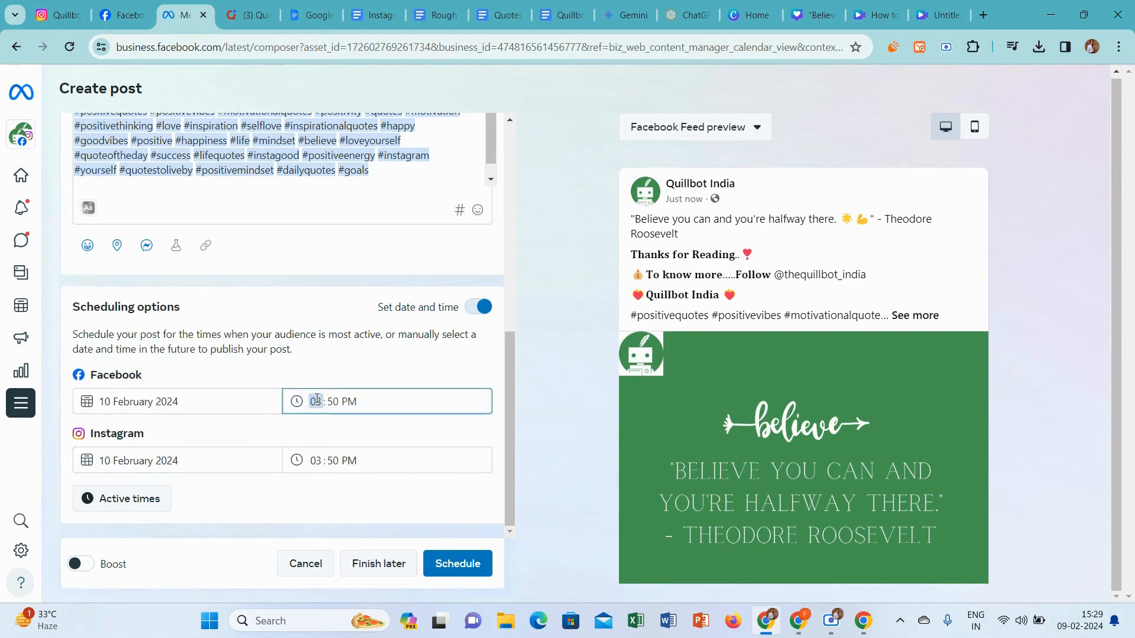
type("09 : ")
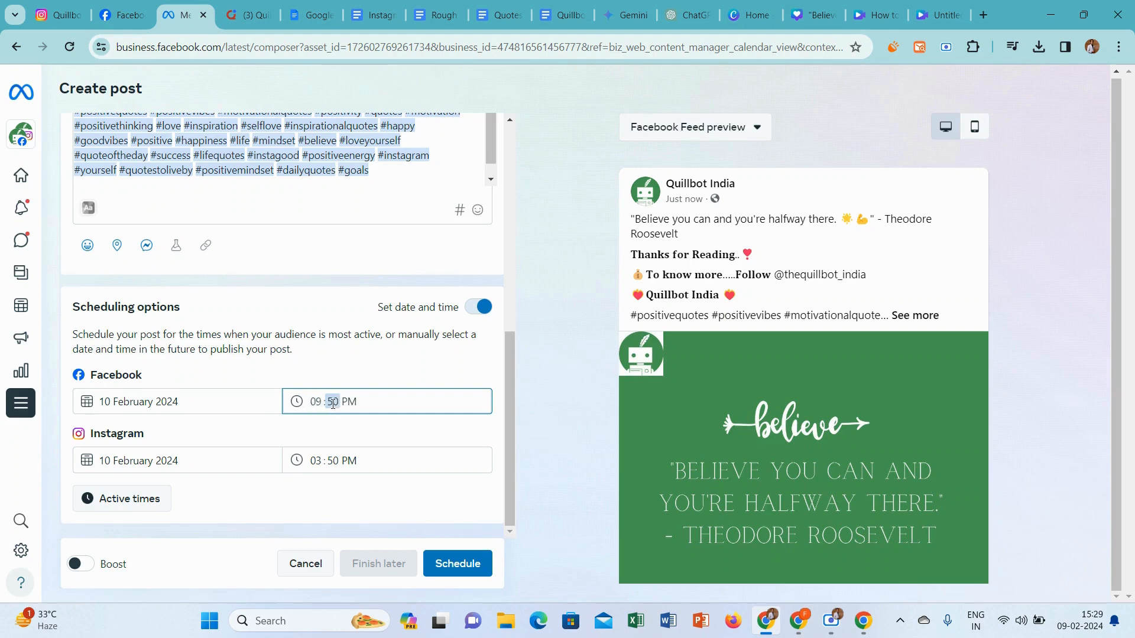
type("00")
left_click(320, 467)
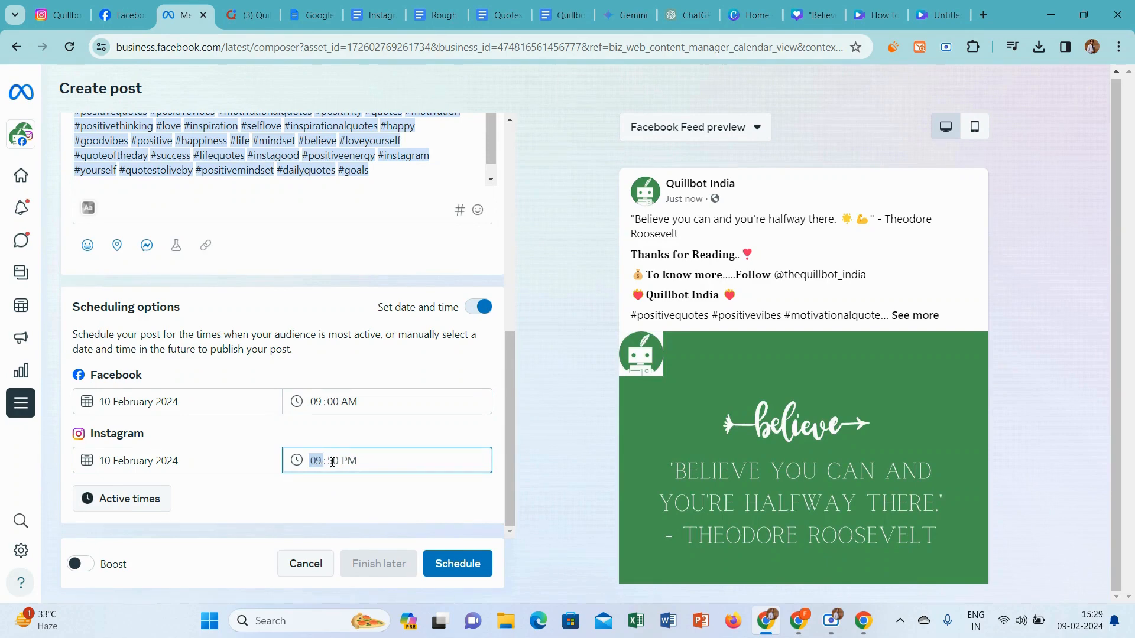
left_click(332, 463)
type("0a")
left_click(608, 416)
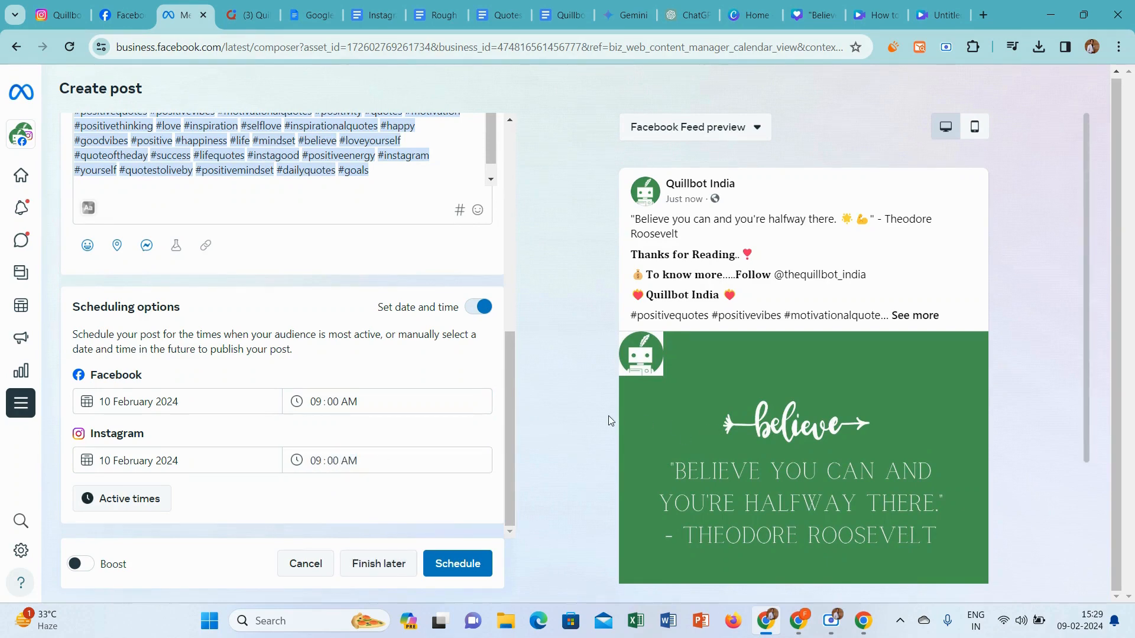
left_click(474, 557)
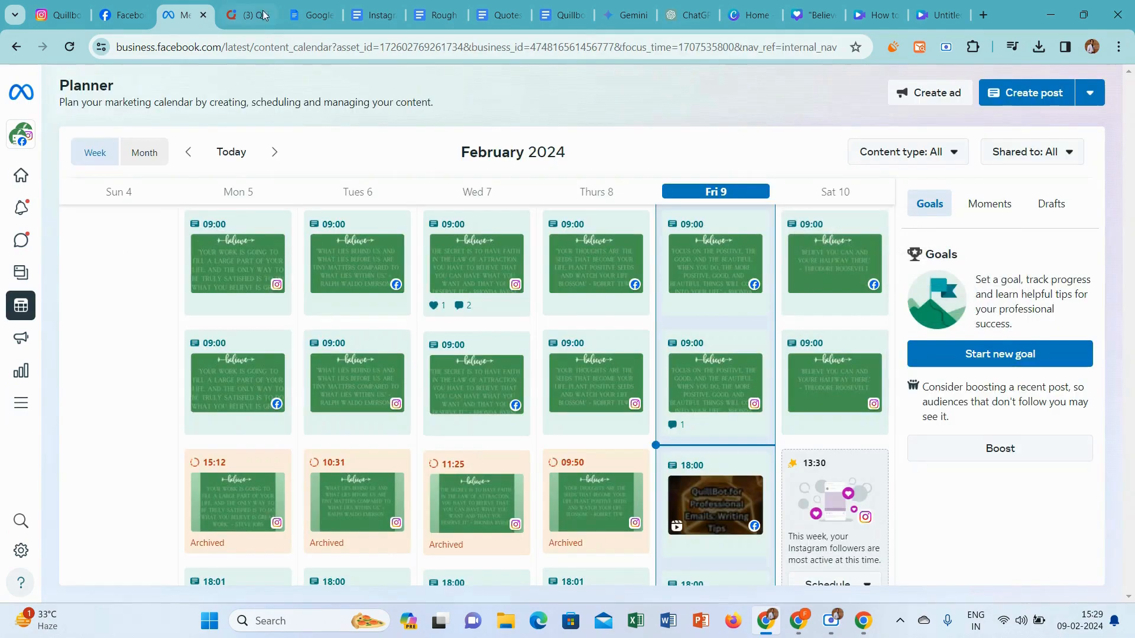
Switch to the Quora Questions and Topics document and copy the question "How can I get better at writing using QuillBot?"
left_click(241, 7)
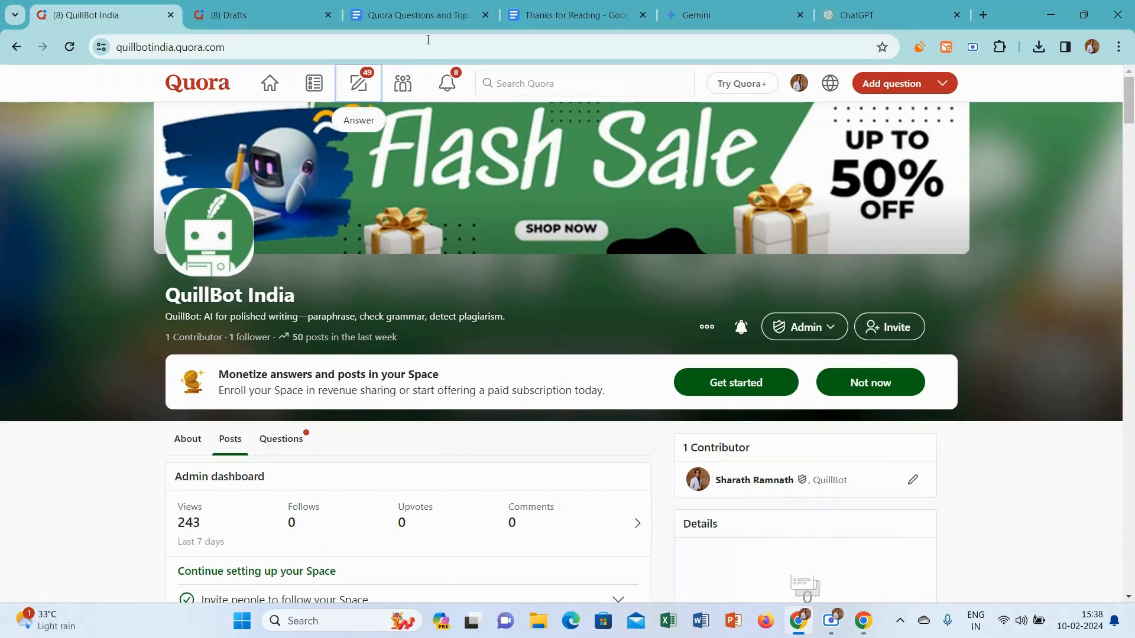
left_click(414, 15)
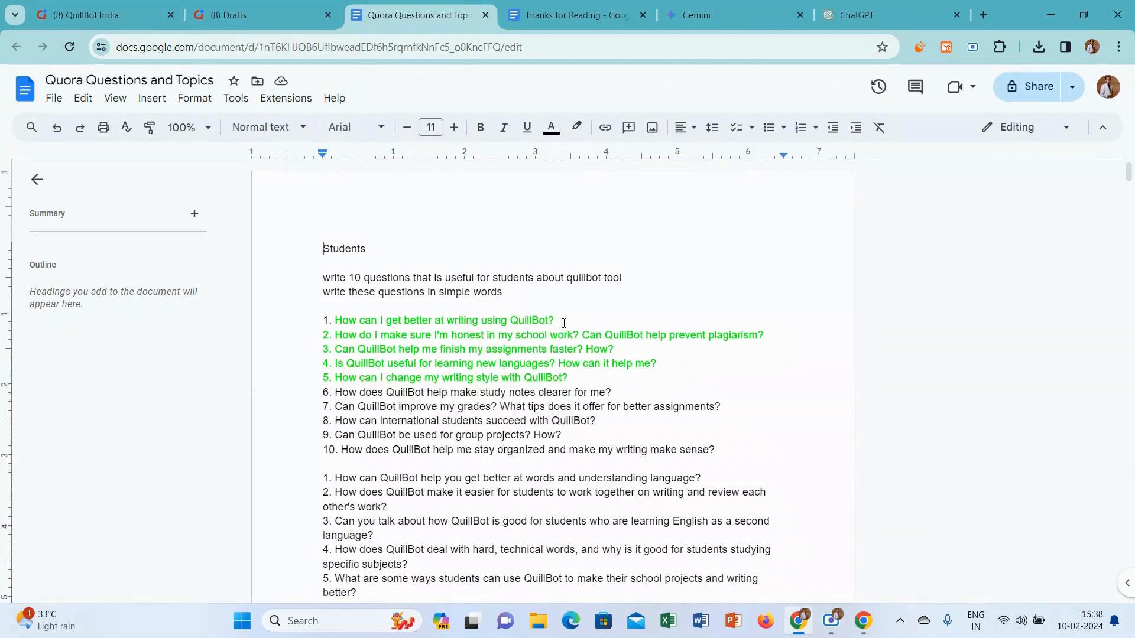
left_click_drag(564, 323, 337, 318)
key("ctrl+c")
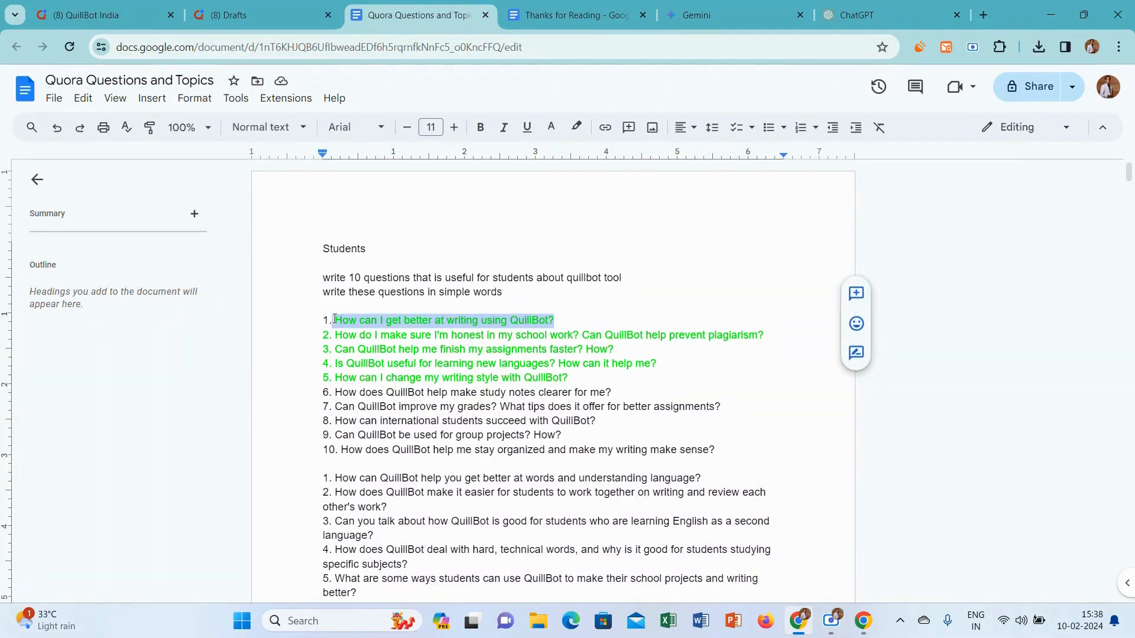
Ask the copied question "How can I get better at writing using QuillBot?" in the QuillBot India Space on Quora
left_click(95, 15)
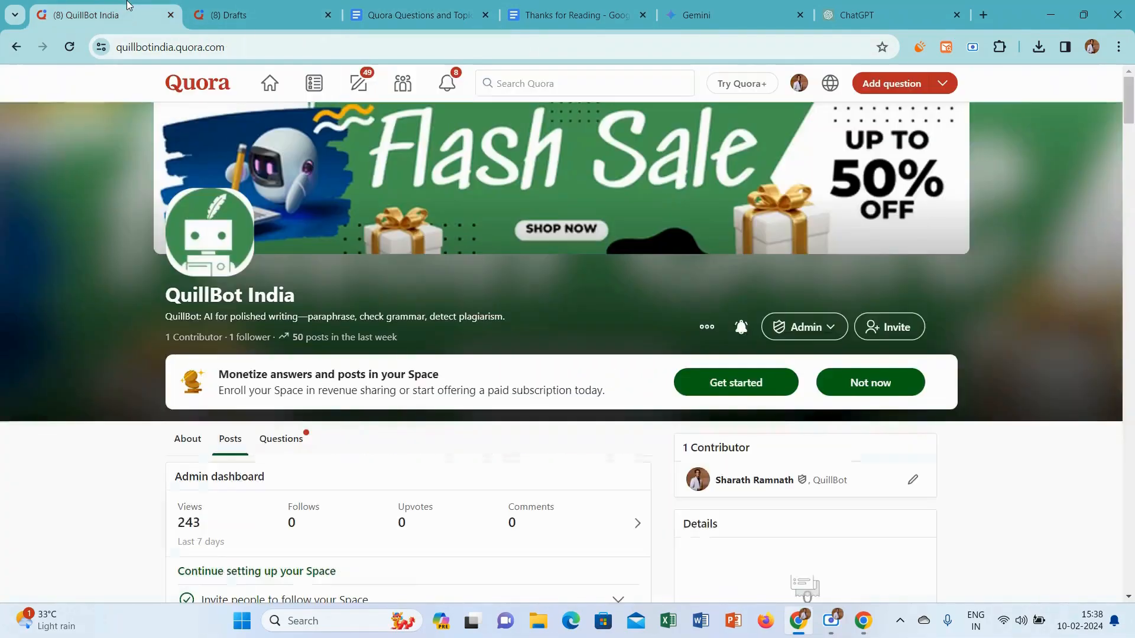
scroll(569, 260, "down", 7)
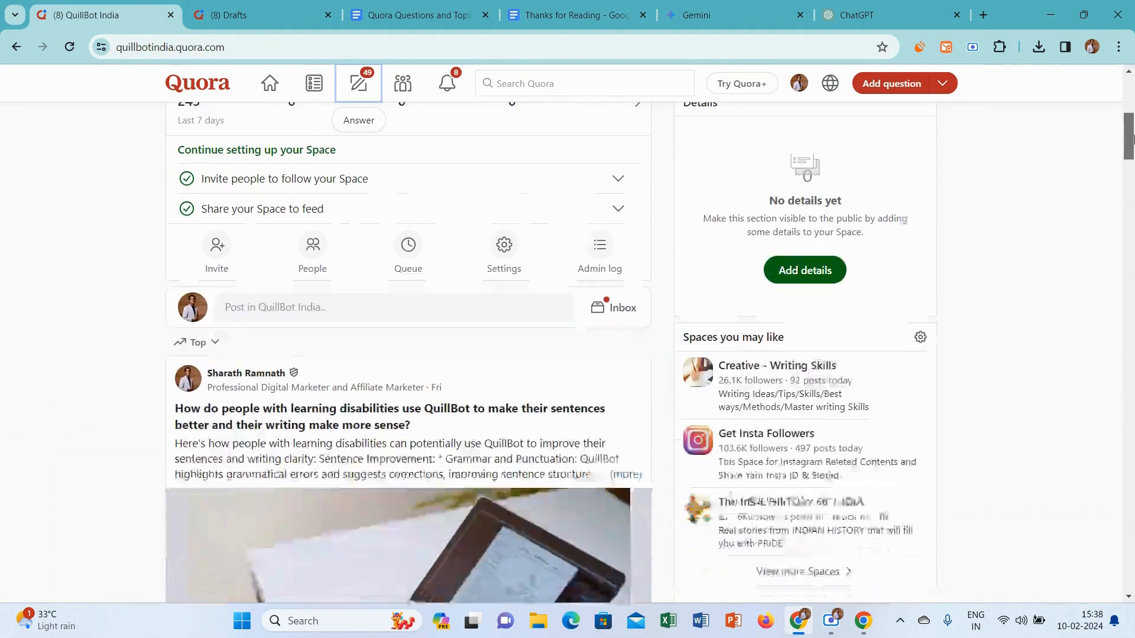
left_click(442, 293)
left_click(727, 235)
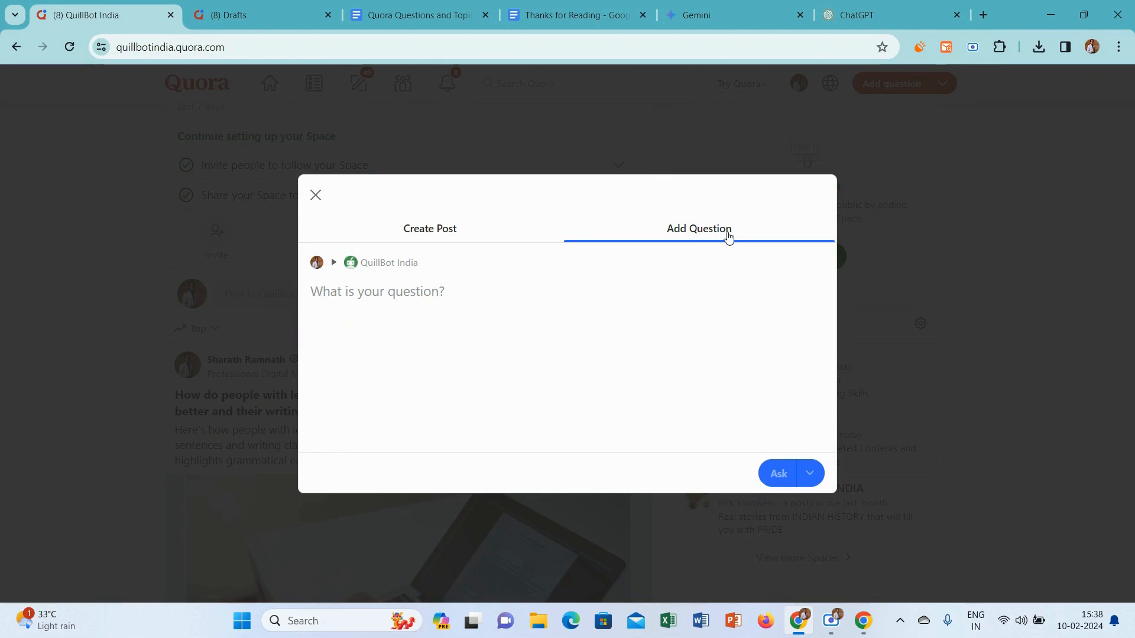
key("ctrl+v")
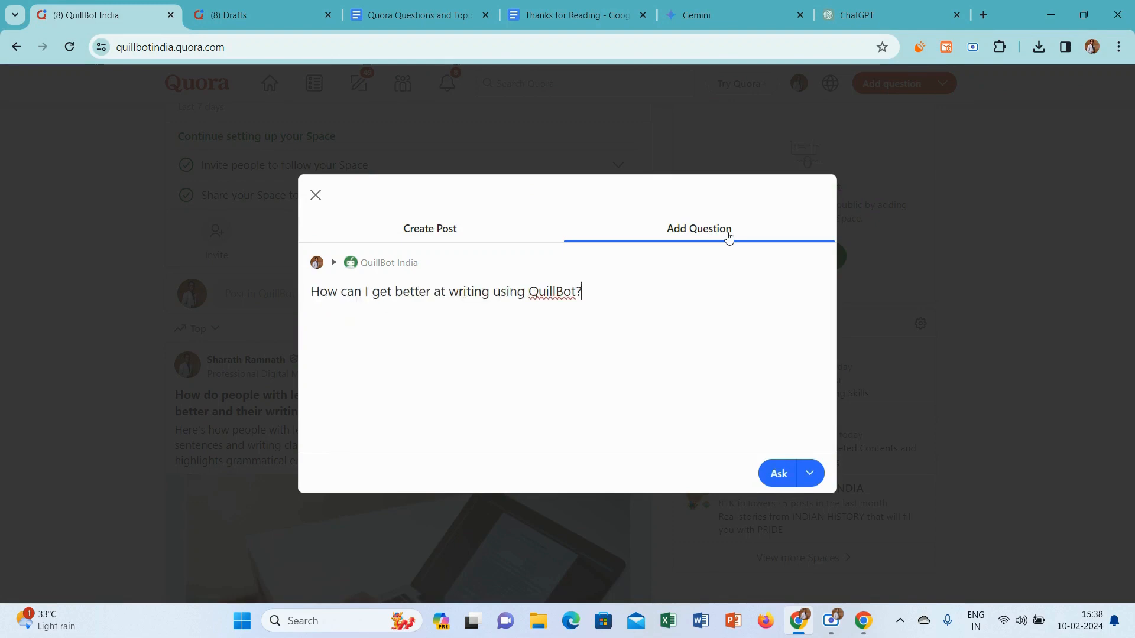
left_click(776, 478)
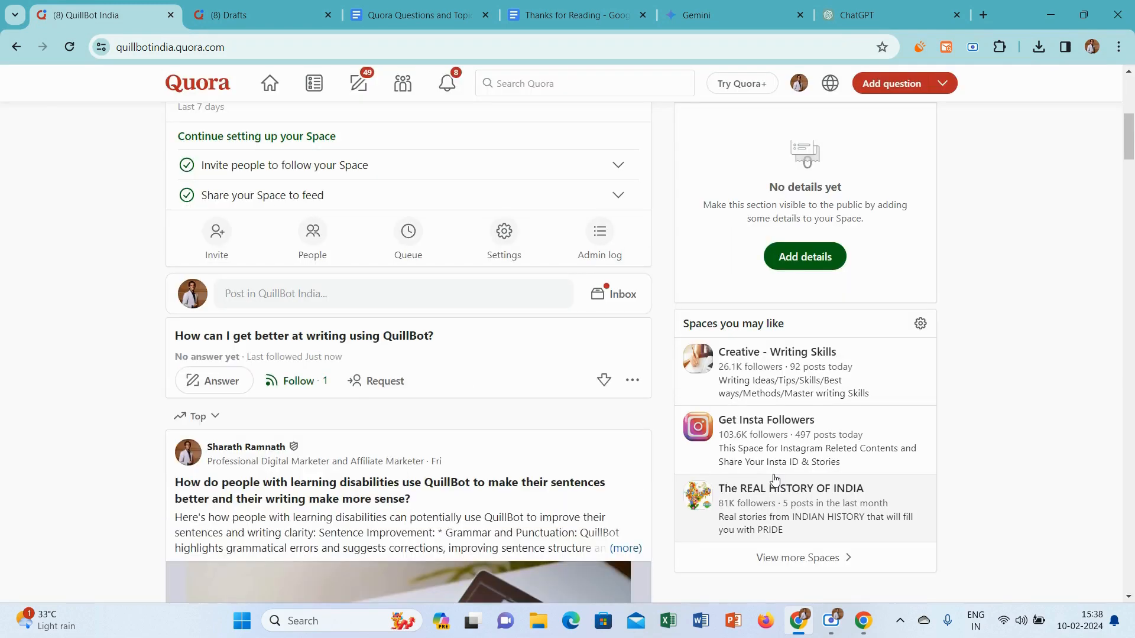
Start an answer to the new question and set its credential to Professional Digital Marketer and Affiliate Marketer
left_click(216, 382)
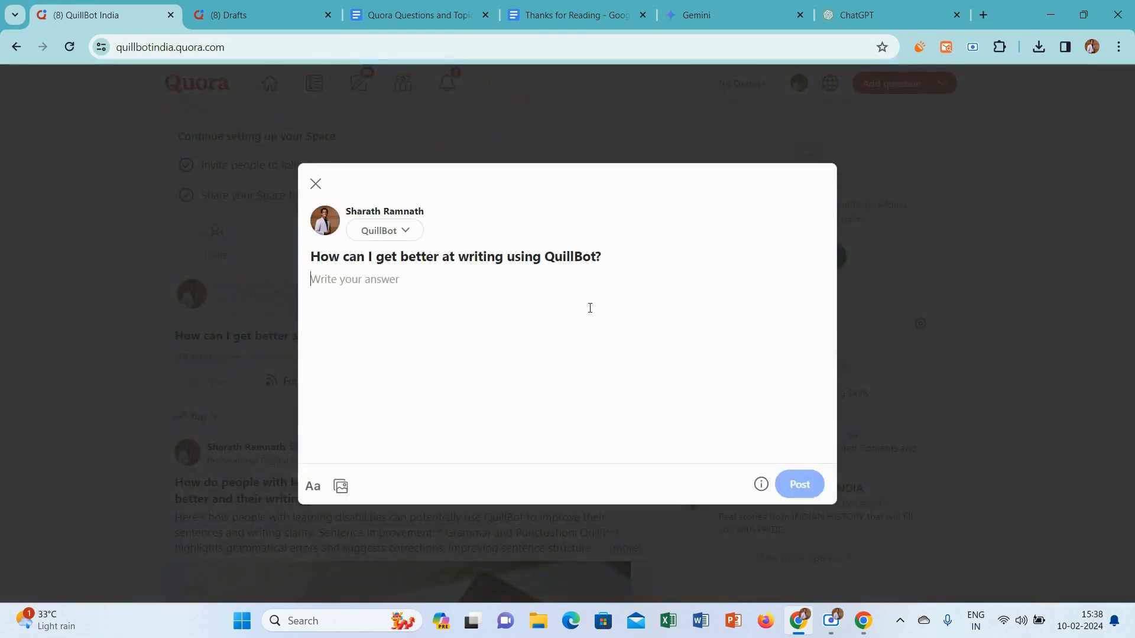
left_click(400, 235)
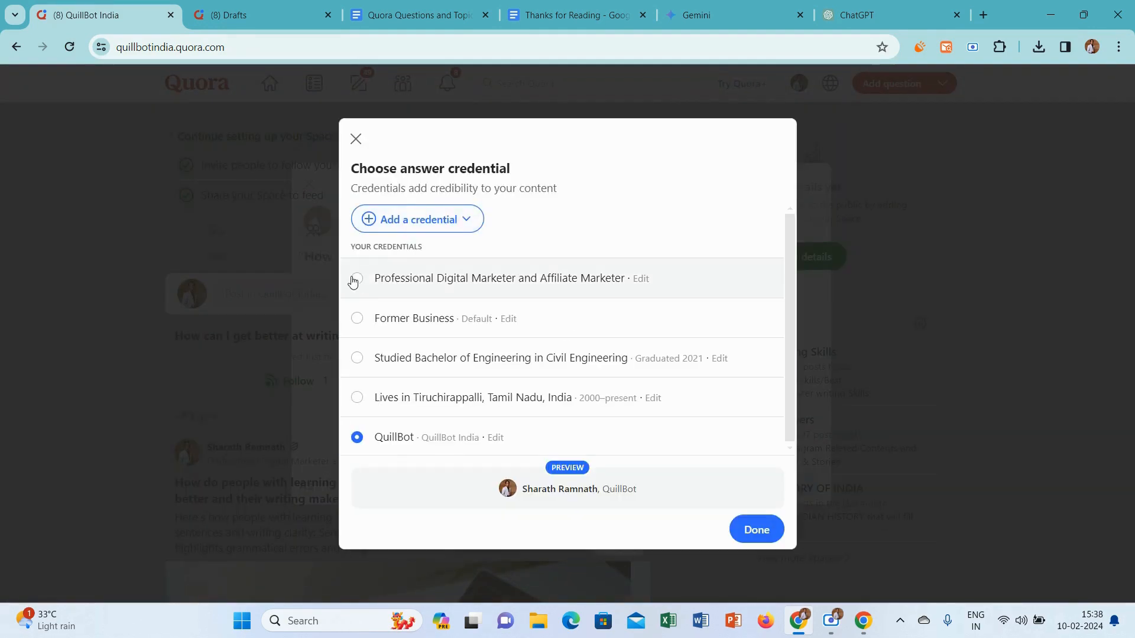
left_click(356, 278)
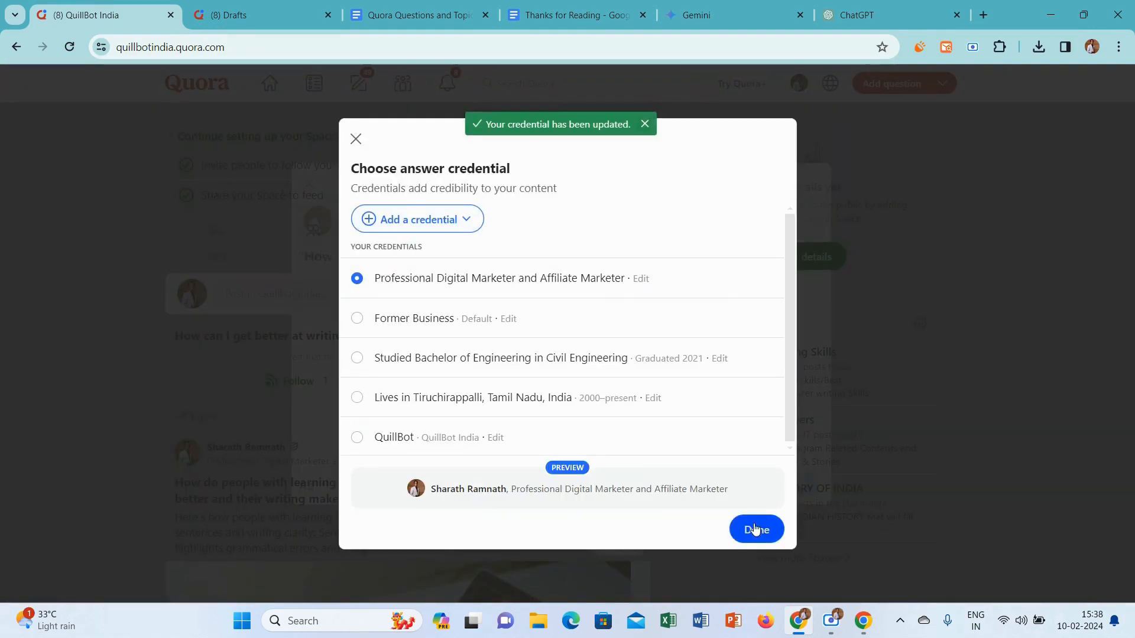
left_click(757, 530)
Copy the question title from the answer window and submit it as a prompt in Gemini
left_click_drag(595, 257, 300, 257)
key("ctrl+c")
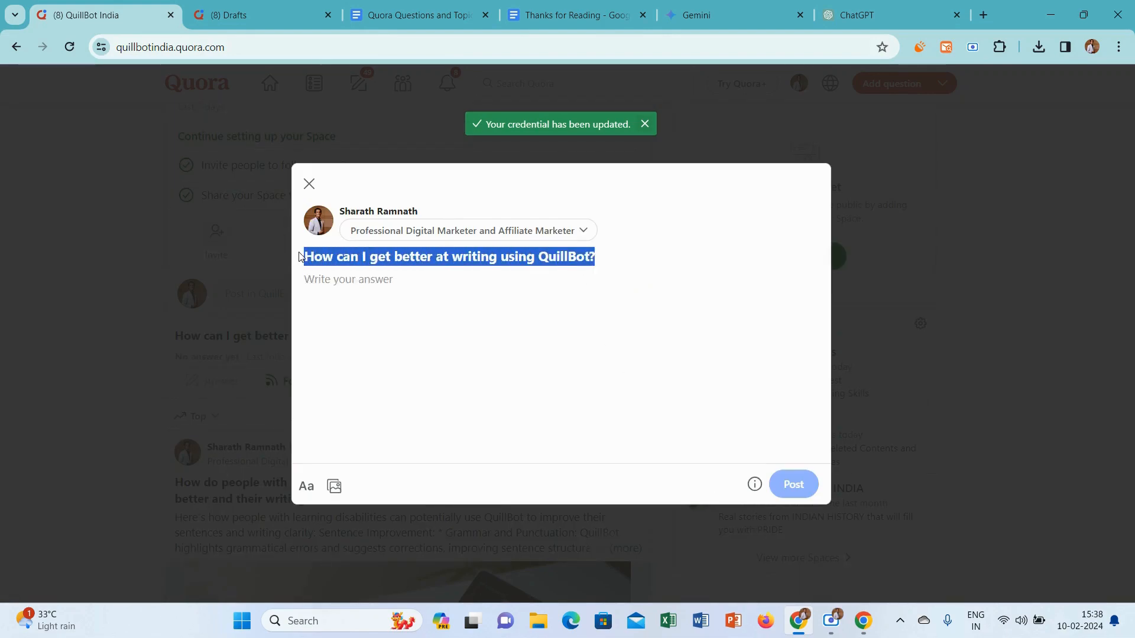
left_click(747, 9)
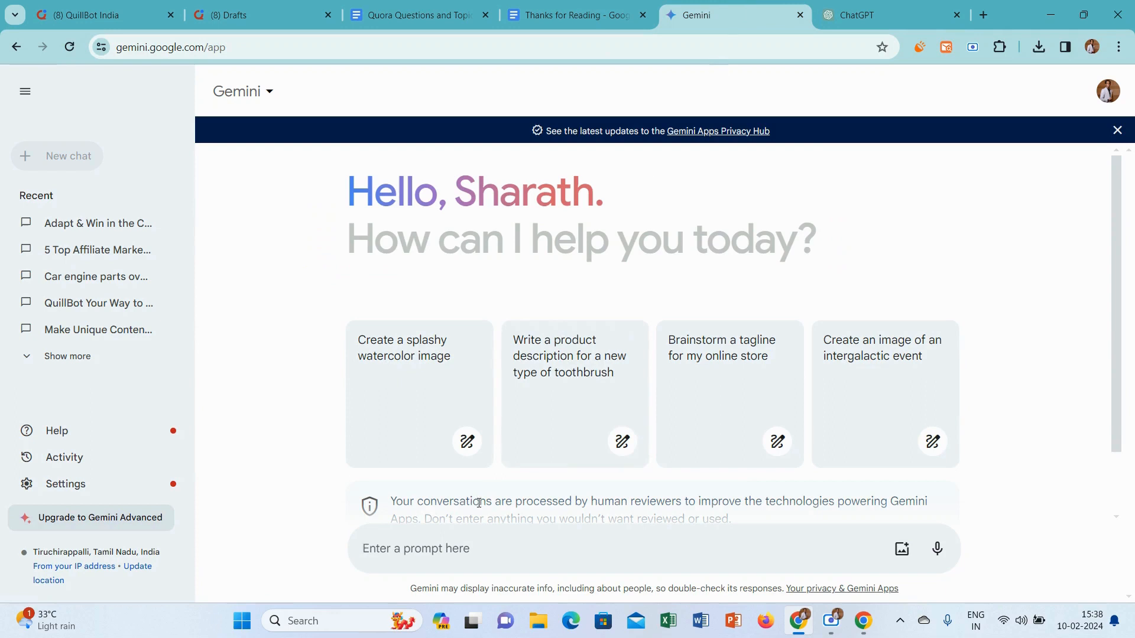
key("ctrl+v")
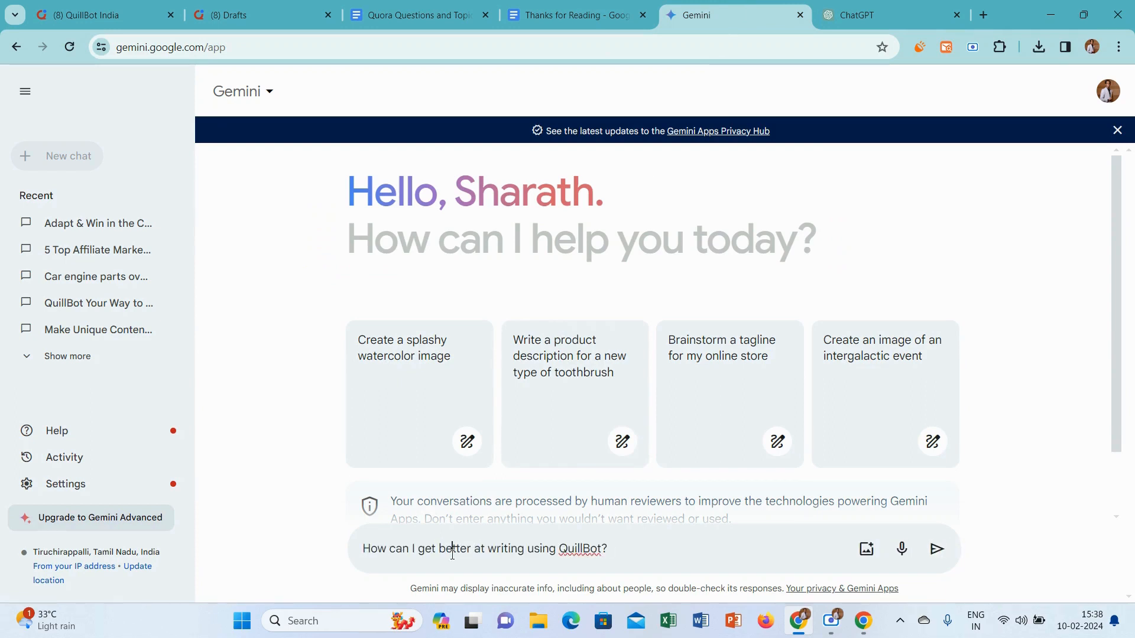
key("Return")
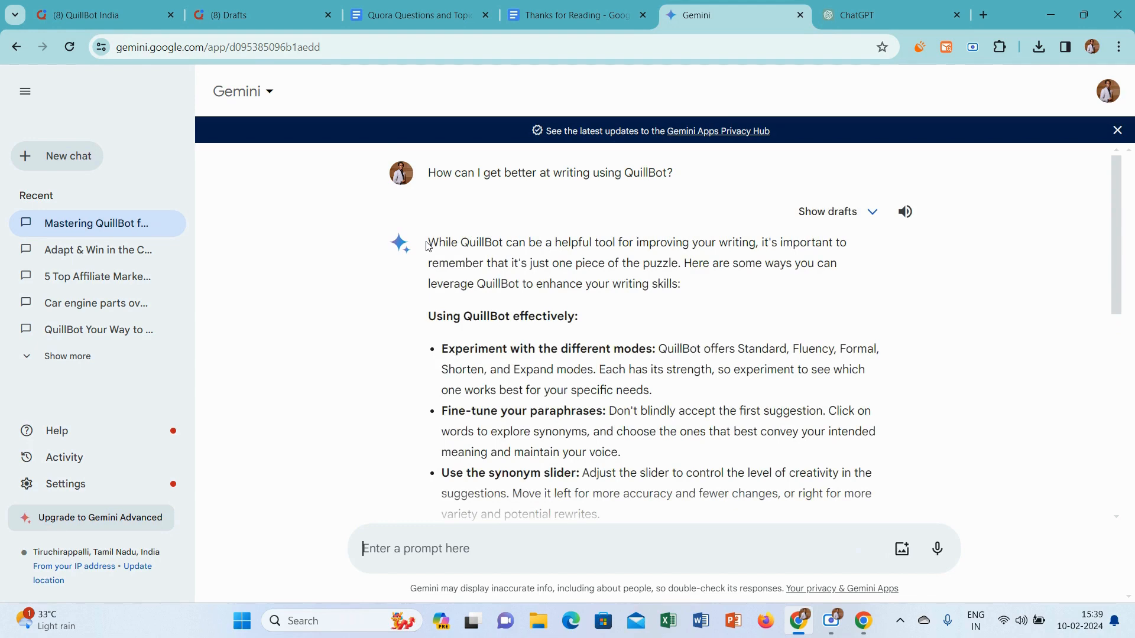
Copy Gemini's whole response and paste it as the answer text in Quora
left_click_drag(427, 244, 641, 427)
key("ctrl+c")
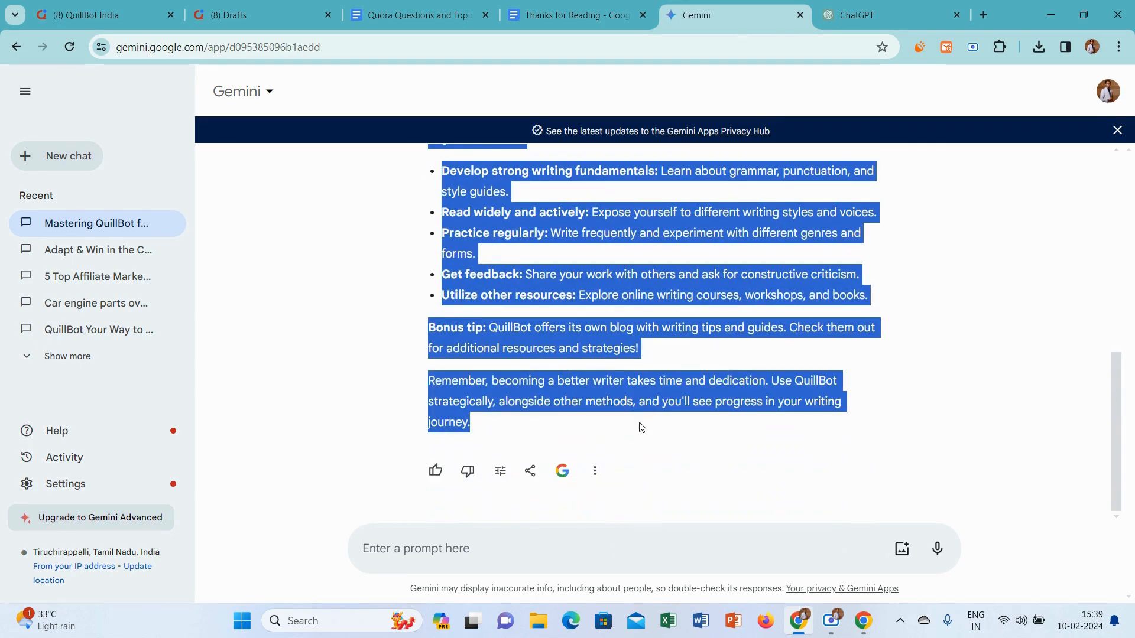
left_click(108, 12)
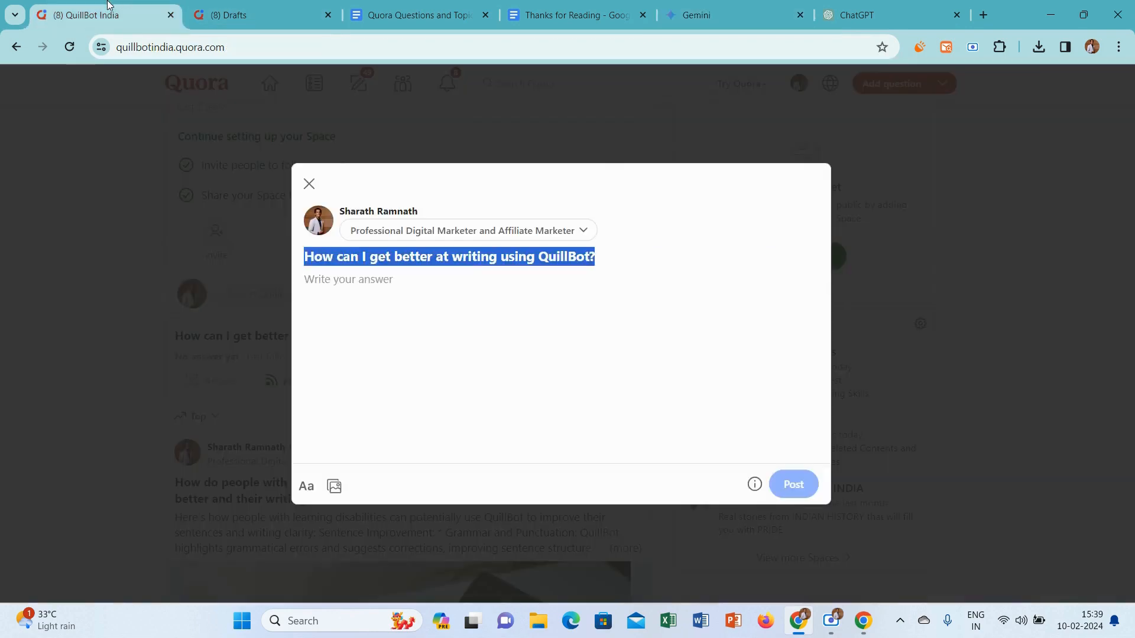
left_click(333, 288)
key("ctrl+v")
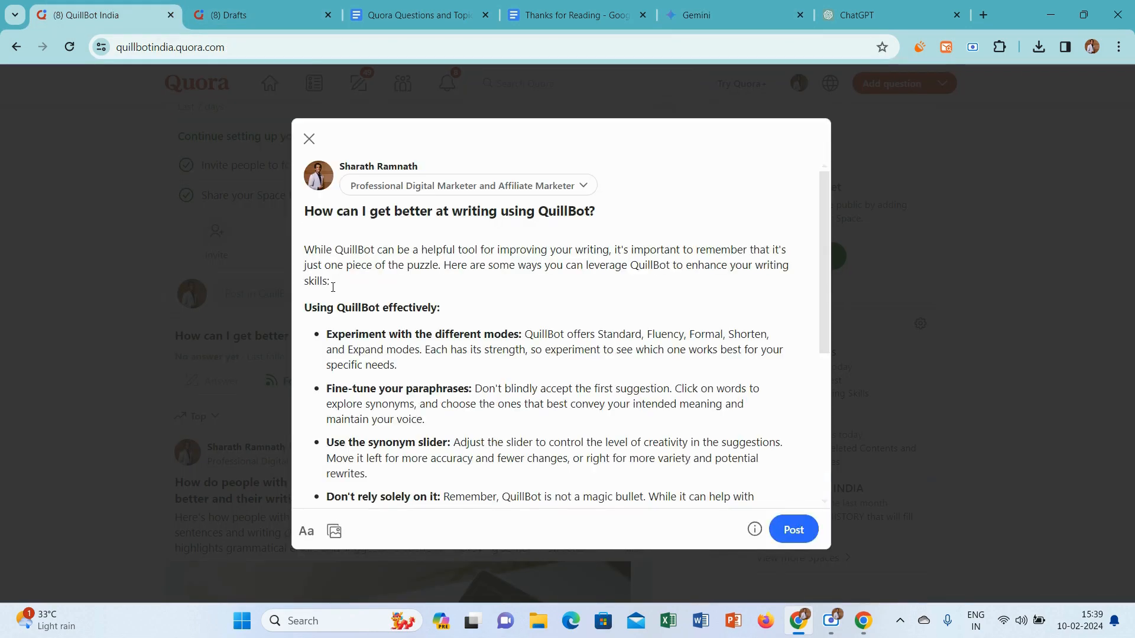
Remove the blank line at the start of the answer and insert an empty line above "Using QuillBot effectively:"
left_click(305, 250)
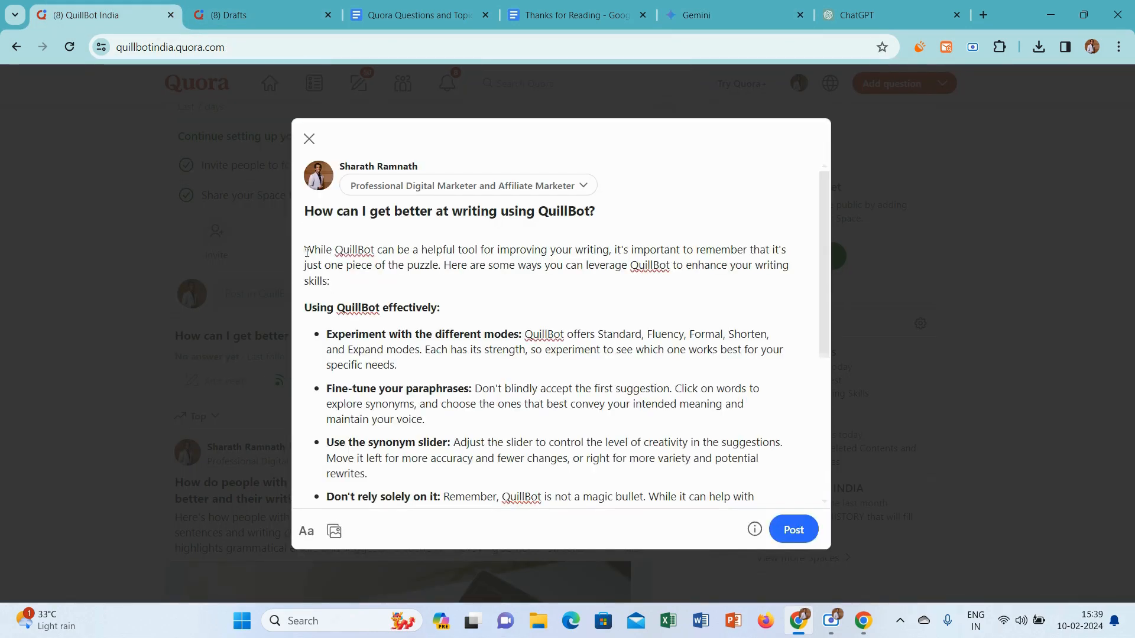
key("BackSpace")
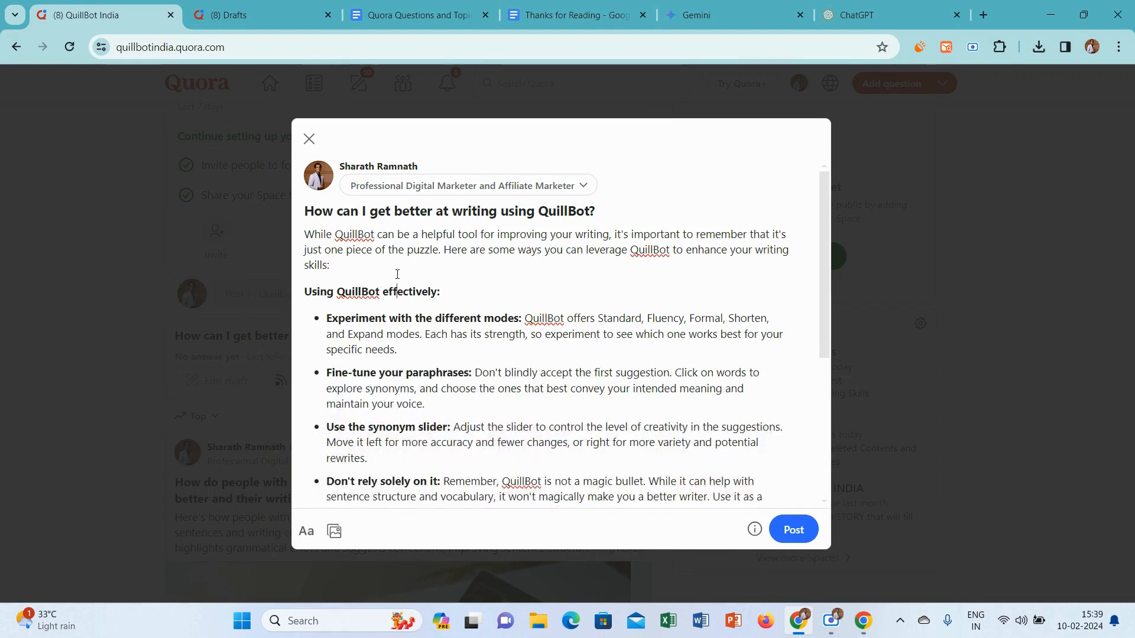
key("Return")
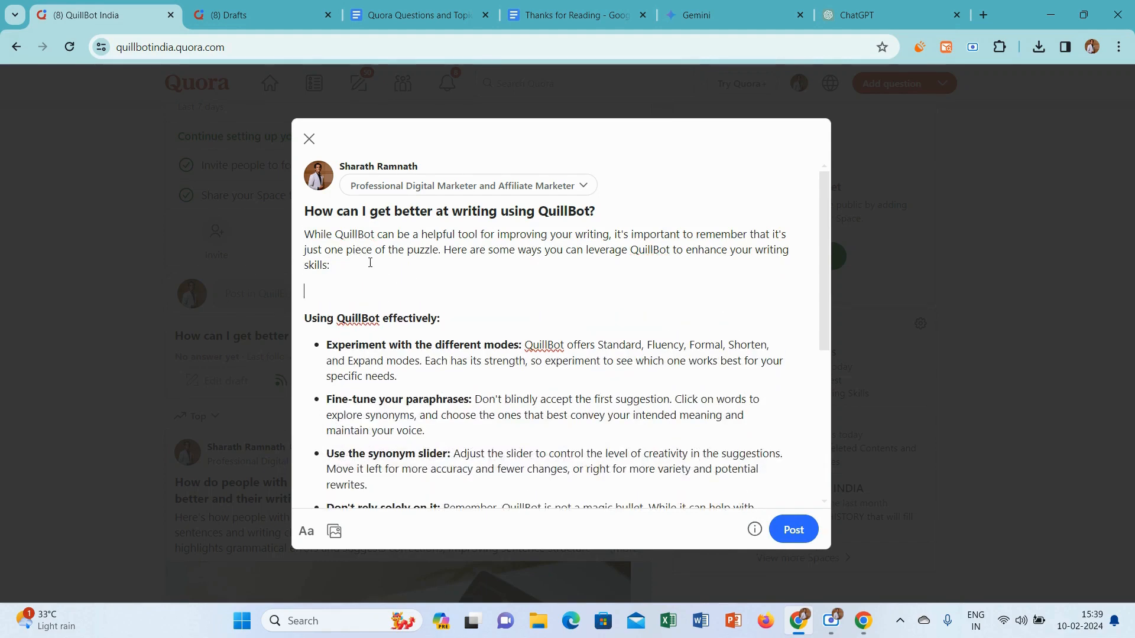
Open Canva in a new browser tab and create a custom-size design of 602 × 399 px
left_click(994, 10)
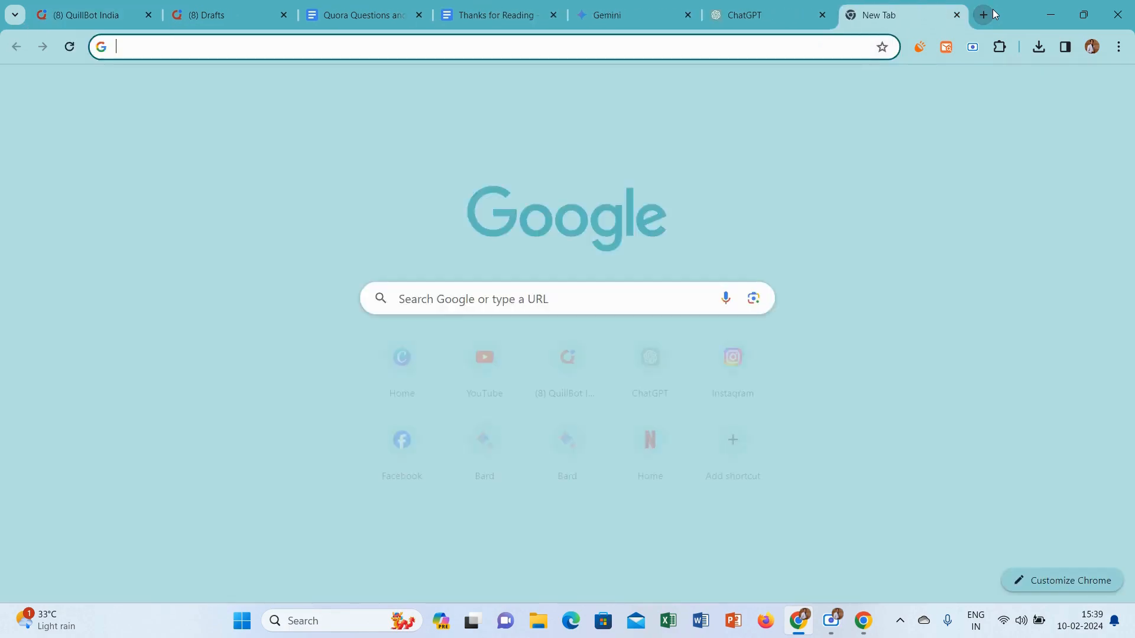
type("c")
key("Return")
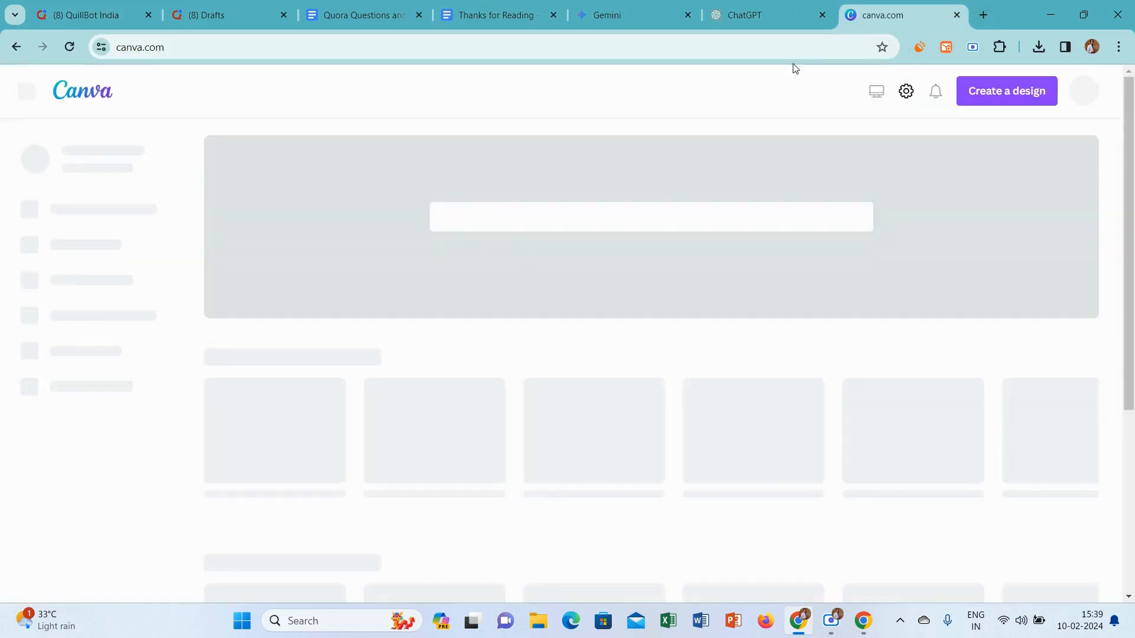
left_click(1009, 95)
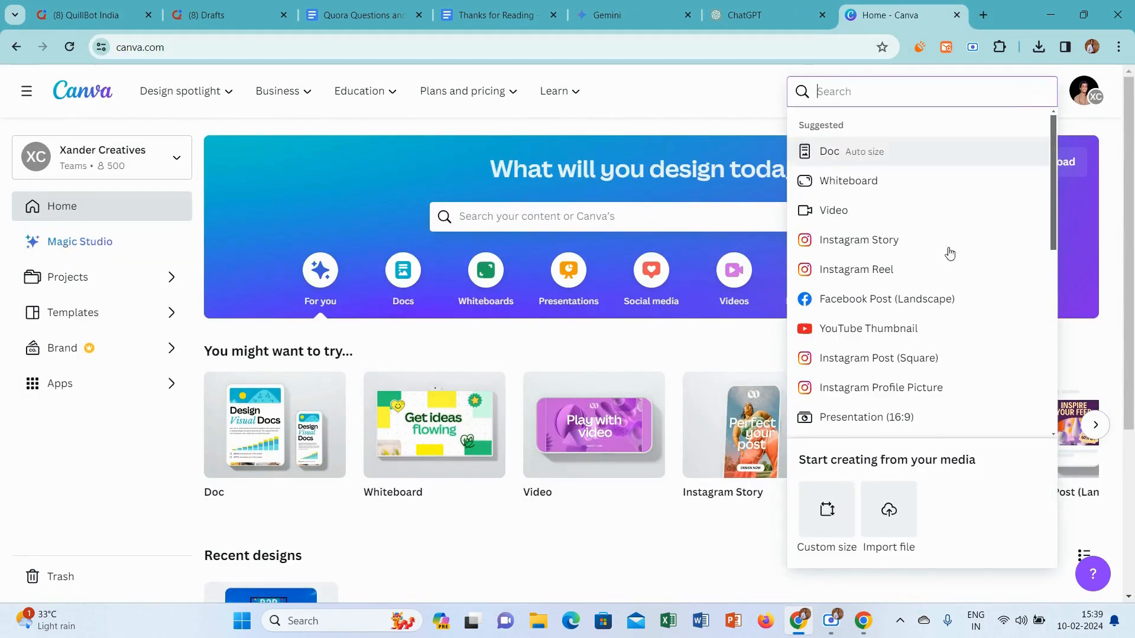
left_click(815, 520)
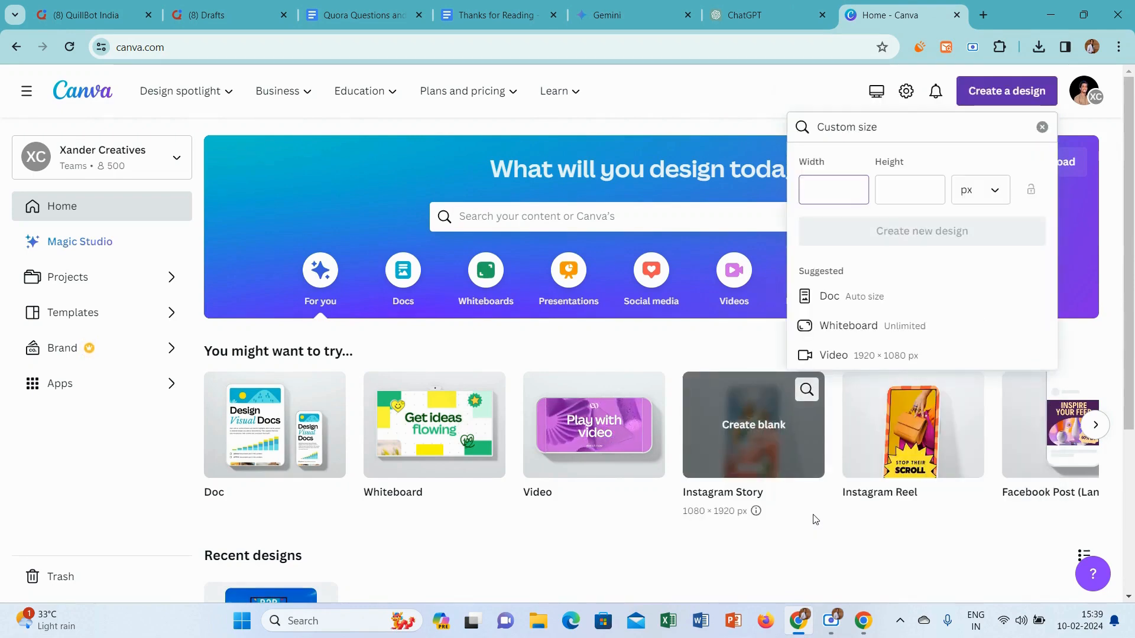
type("602")
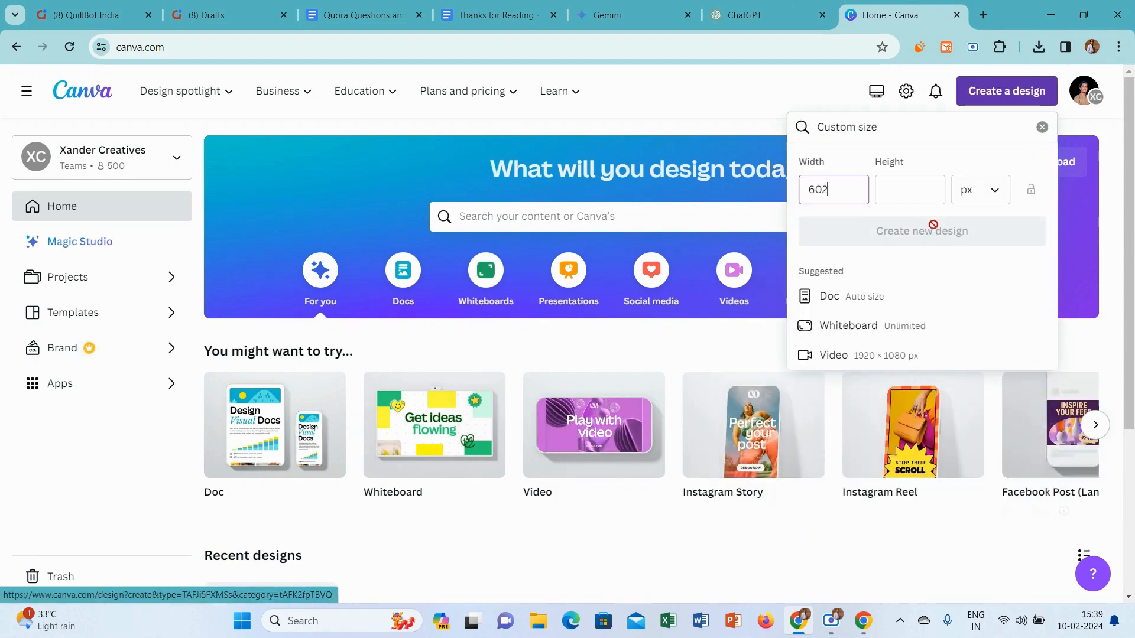
left_click(902, 192)
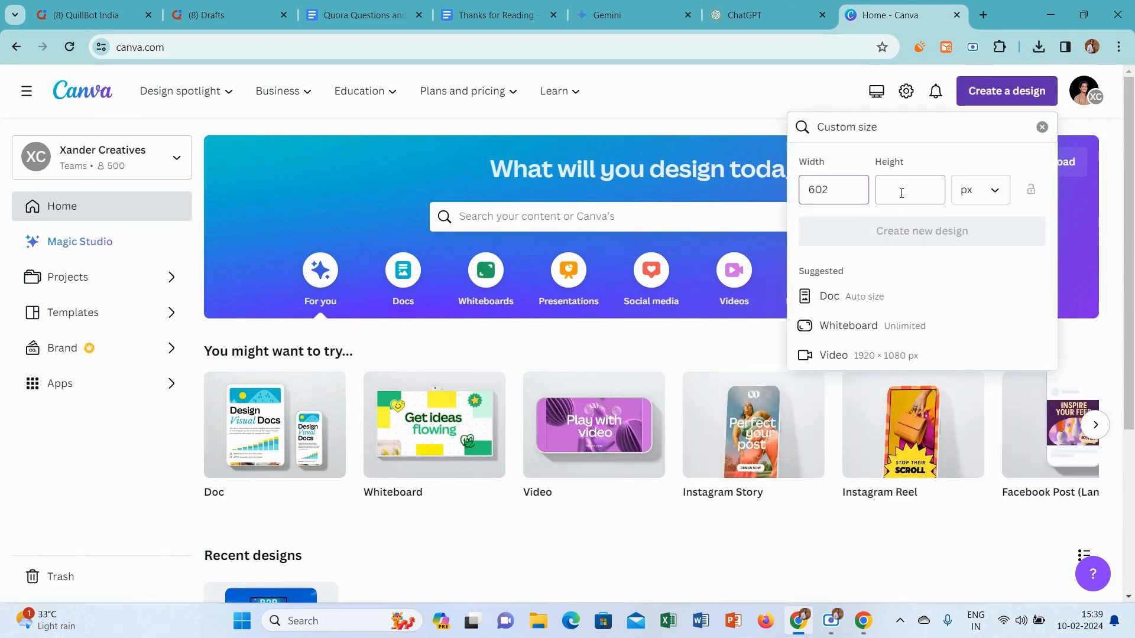
type("399")
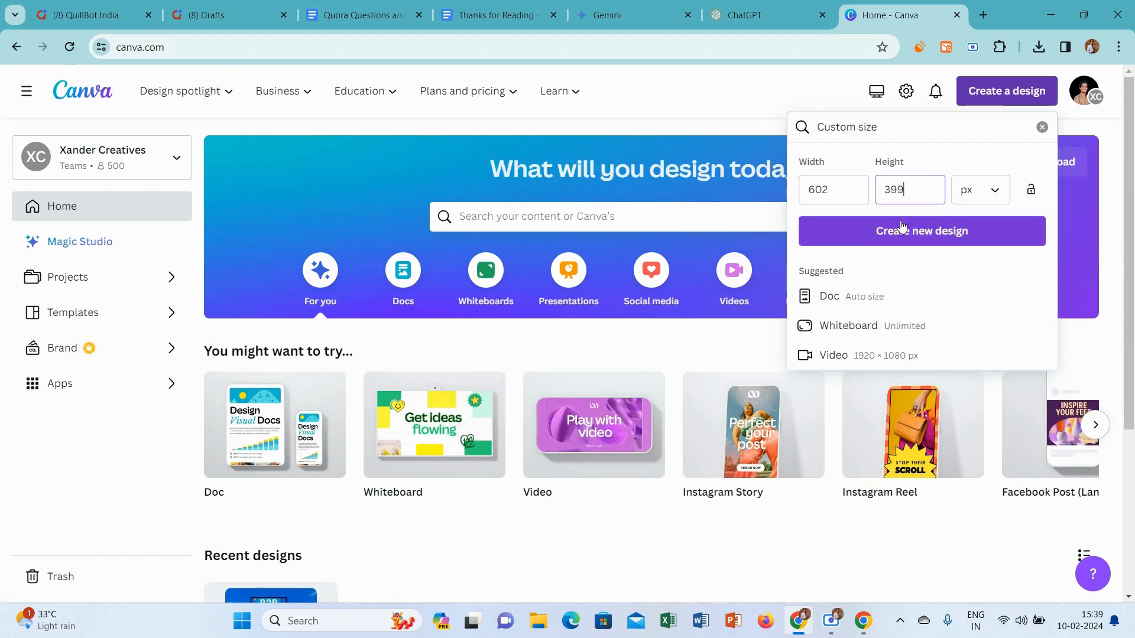
left_click(903, 228)
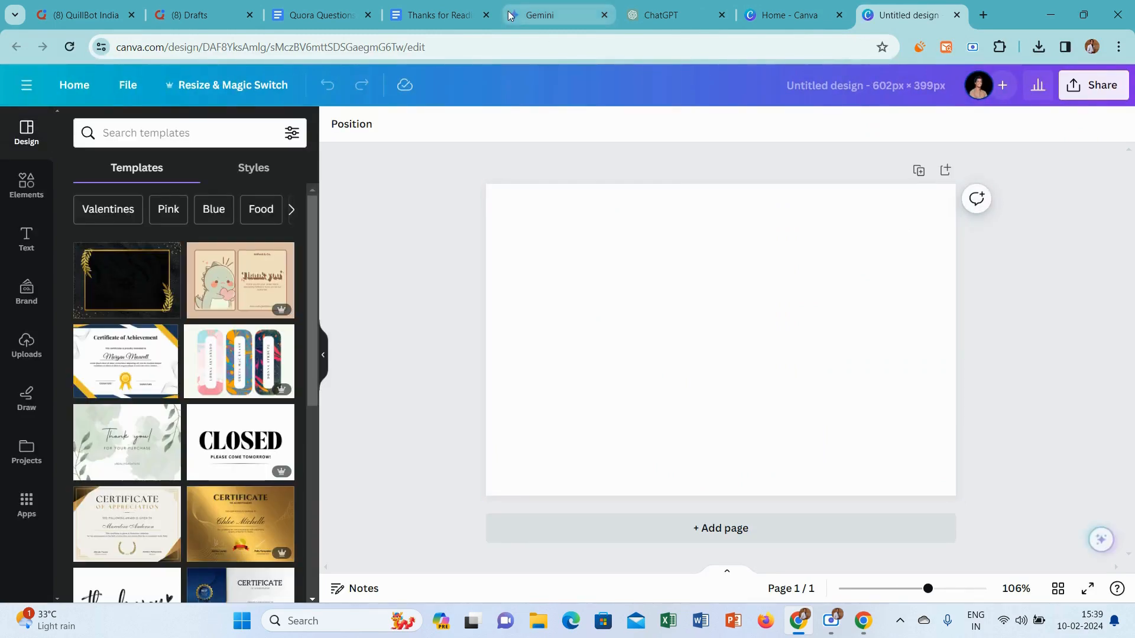
Search the design elements for "better" and browse the matching photos
left_click(9, 186)
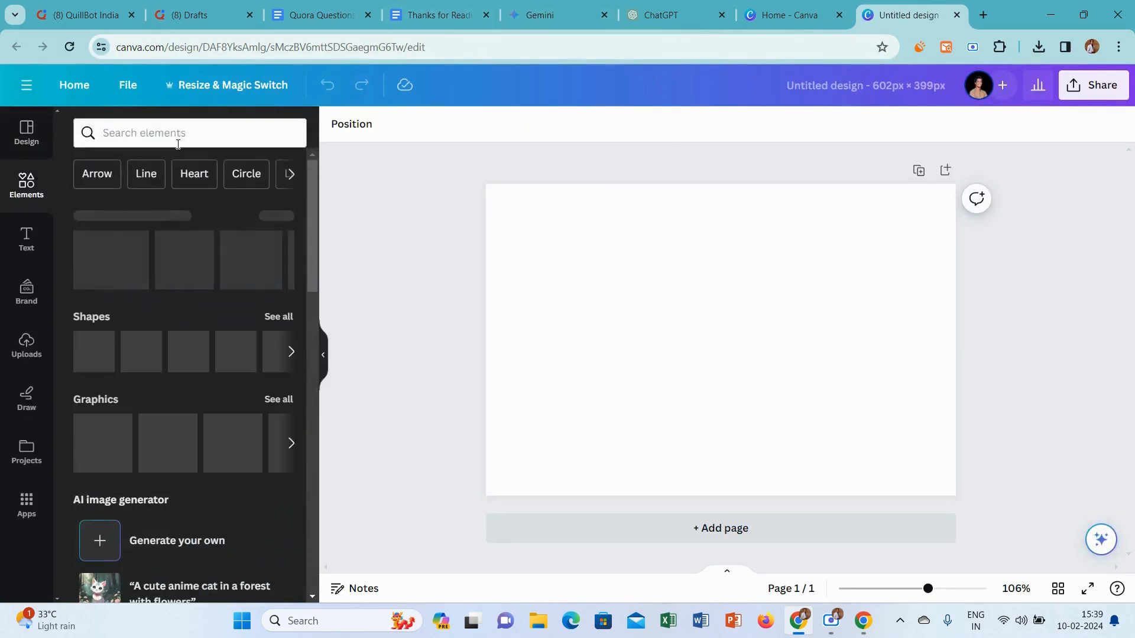
left_click(162, 133)
type("better")
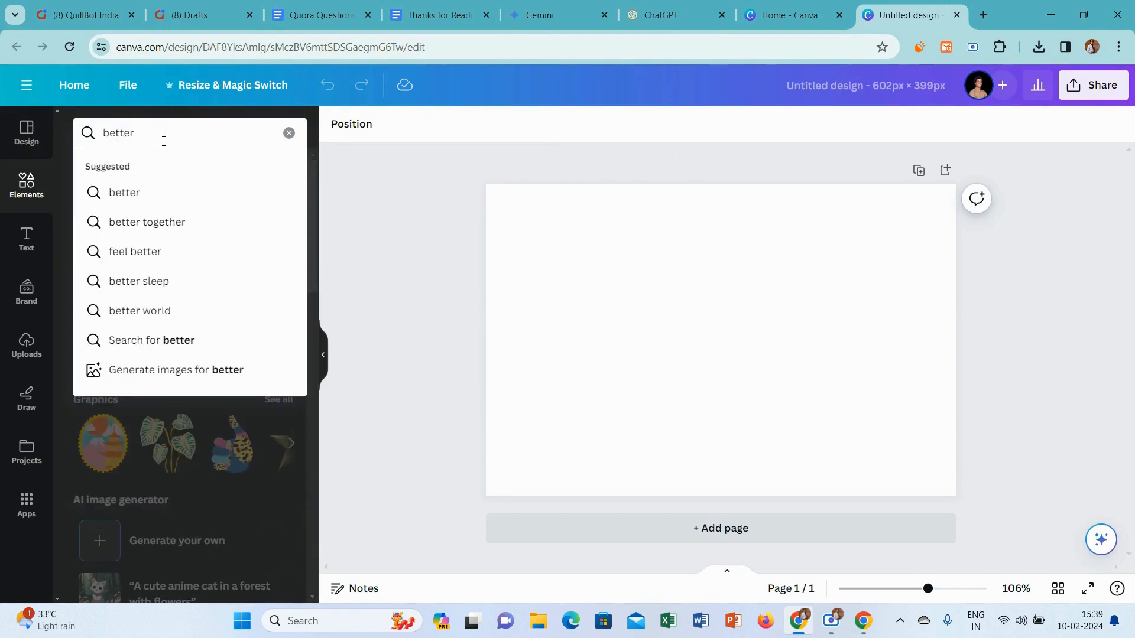
key("Return")
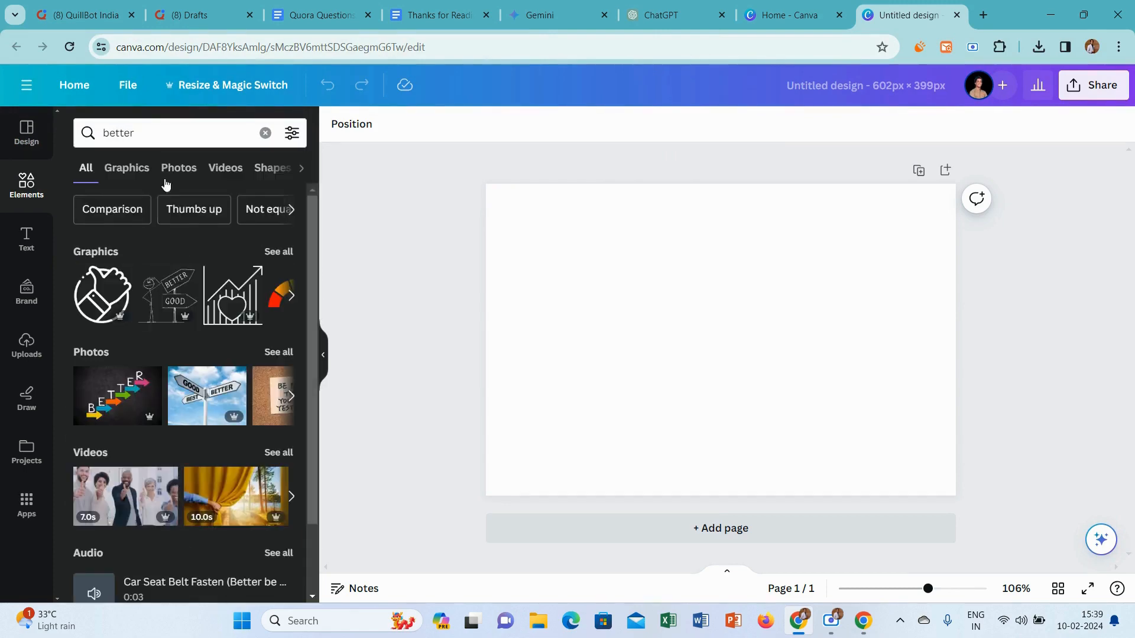
left_click(175, 170)
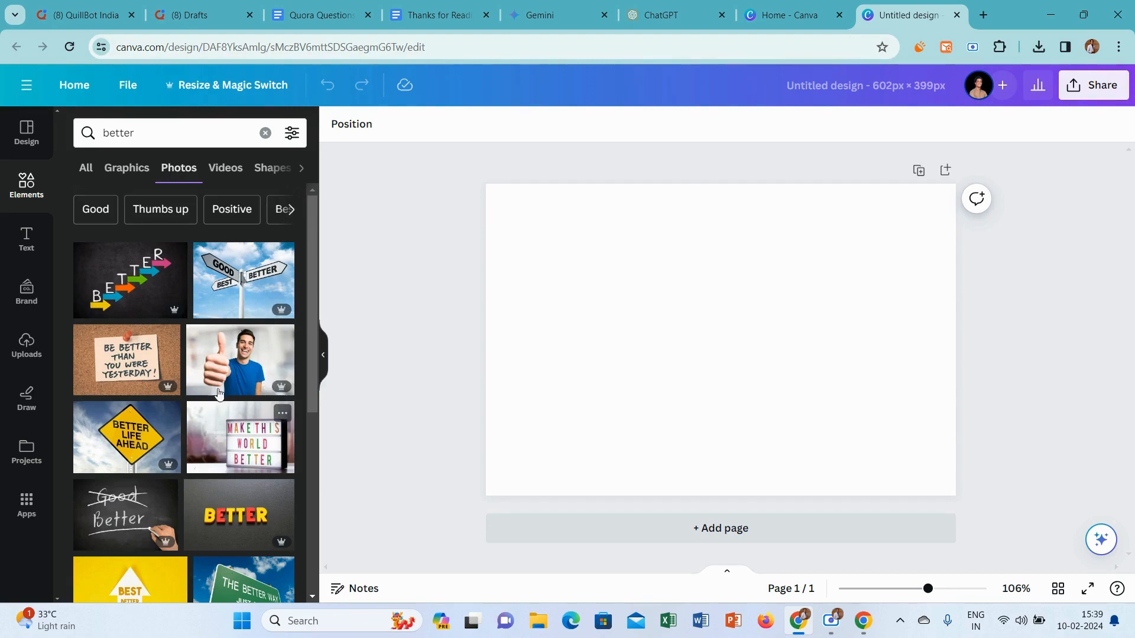
scroll(310, 244, "down", 3)
scroll(323, 256, "up", 3)
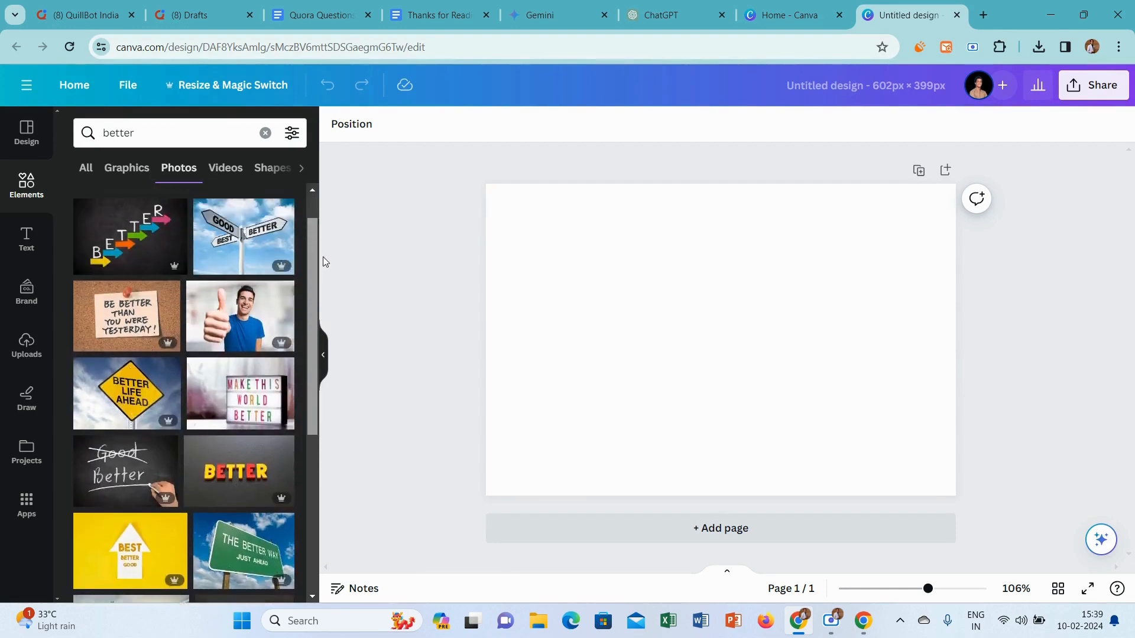
Add the chalkboard photo with "BETTER" on rising coloured arrows to the page and set it as the background
left_click(130, 279)
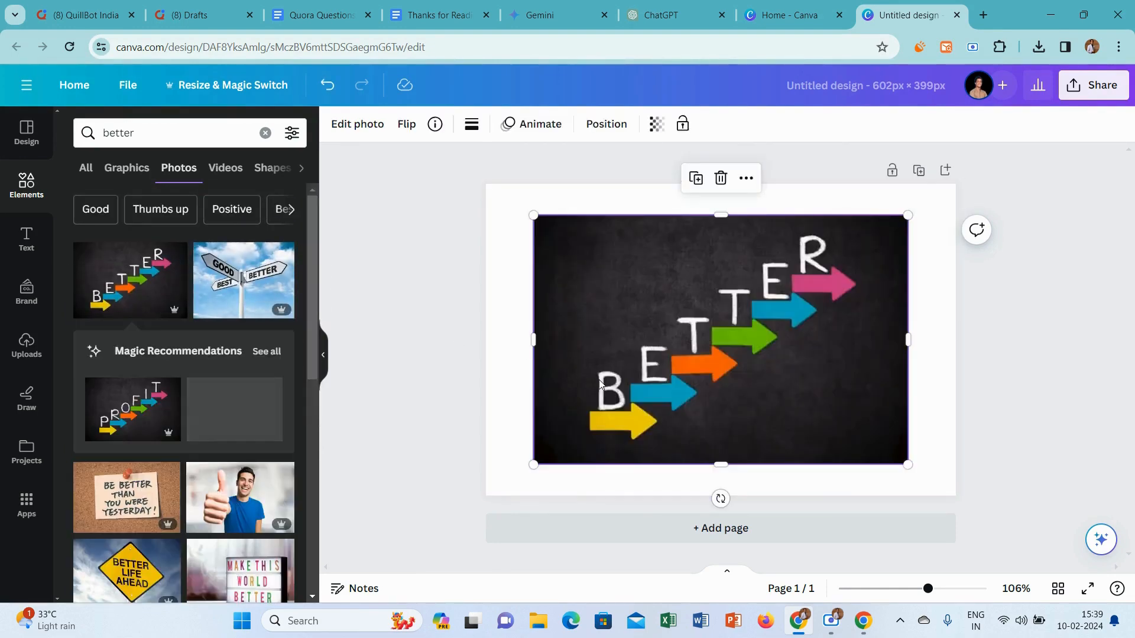
right_click(600, 384)
left_click(684, 549)
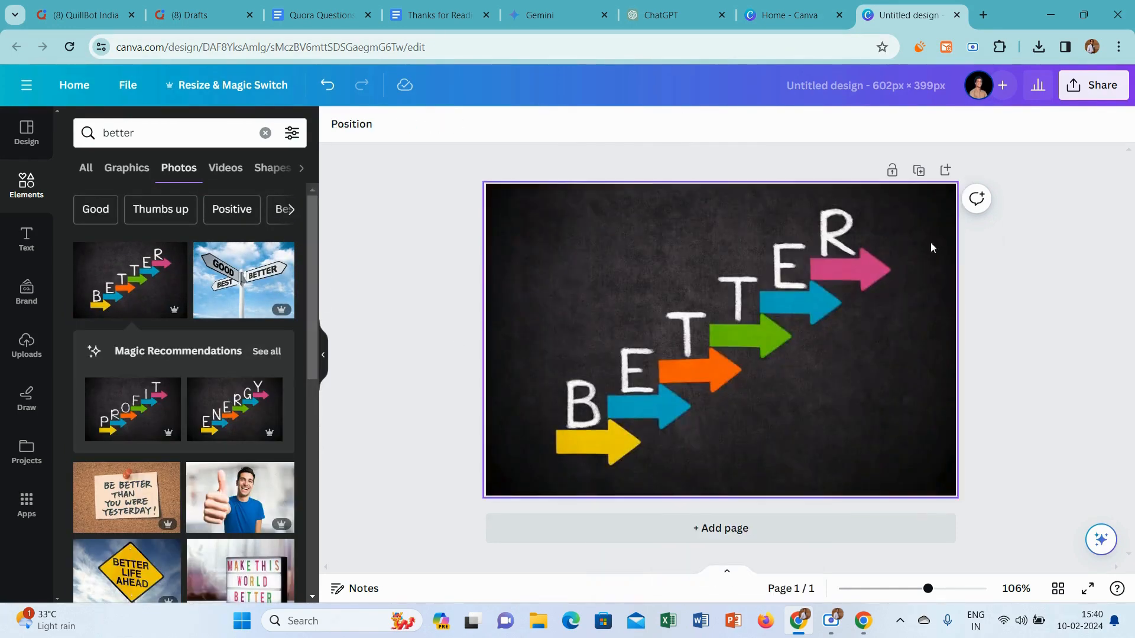
Download the finished design as a PNG file
left_click(1094, 85)
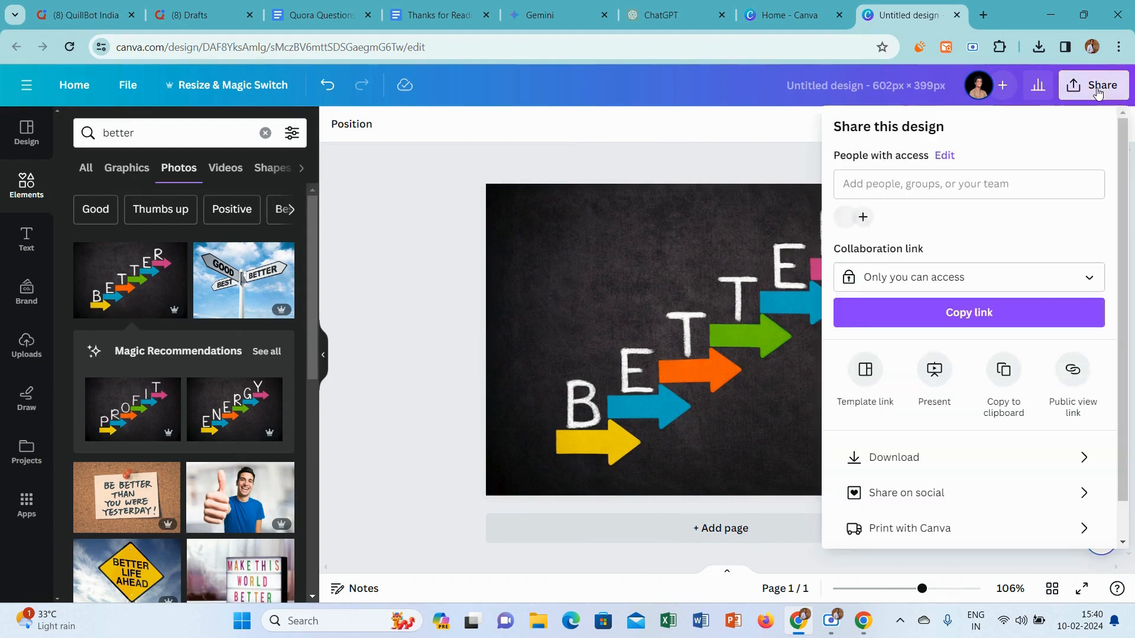
left_click(937, 458)
left_click(936, 365)
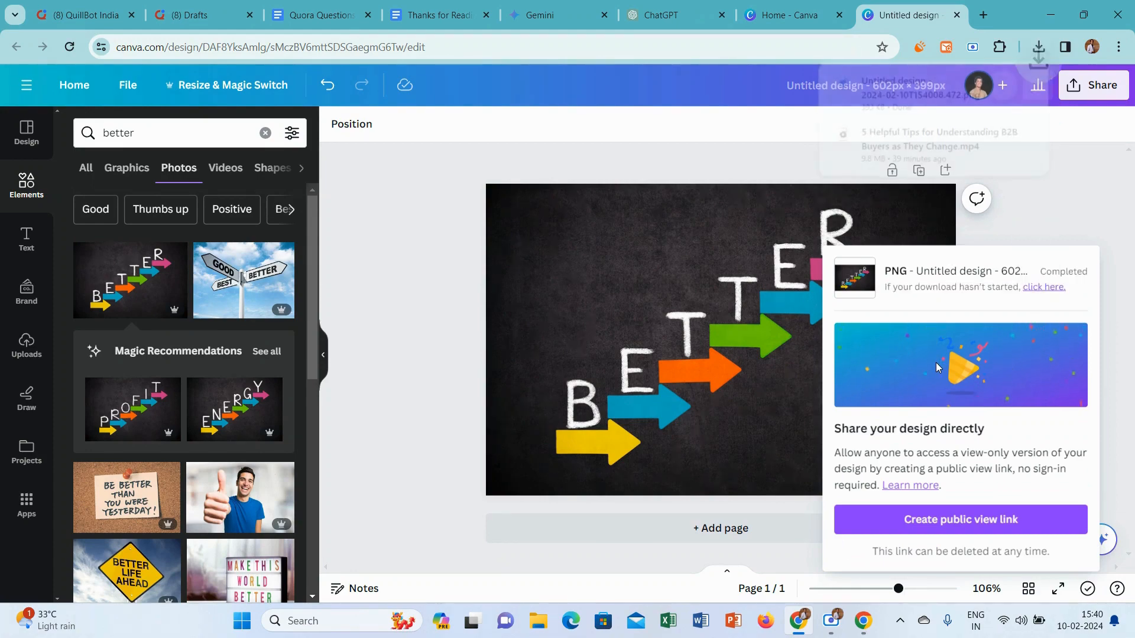
Switch to Quora and insert the newly downloaded Untitled design PNG below the answer's introductory paragraph
left_click(86, 15)
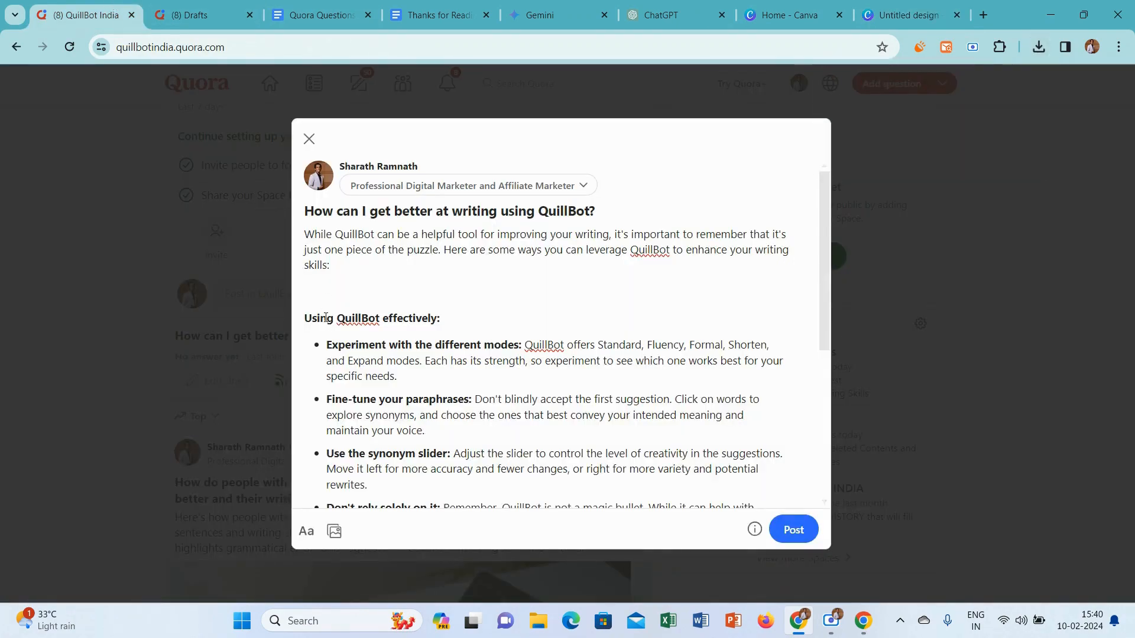
left_click(335, 531)
left_click(284, 137)
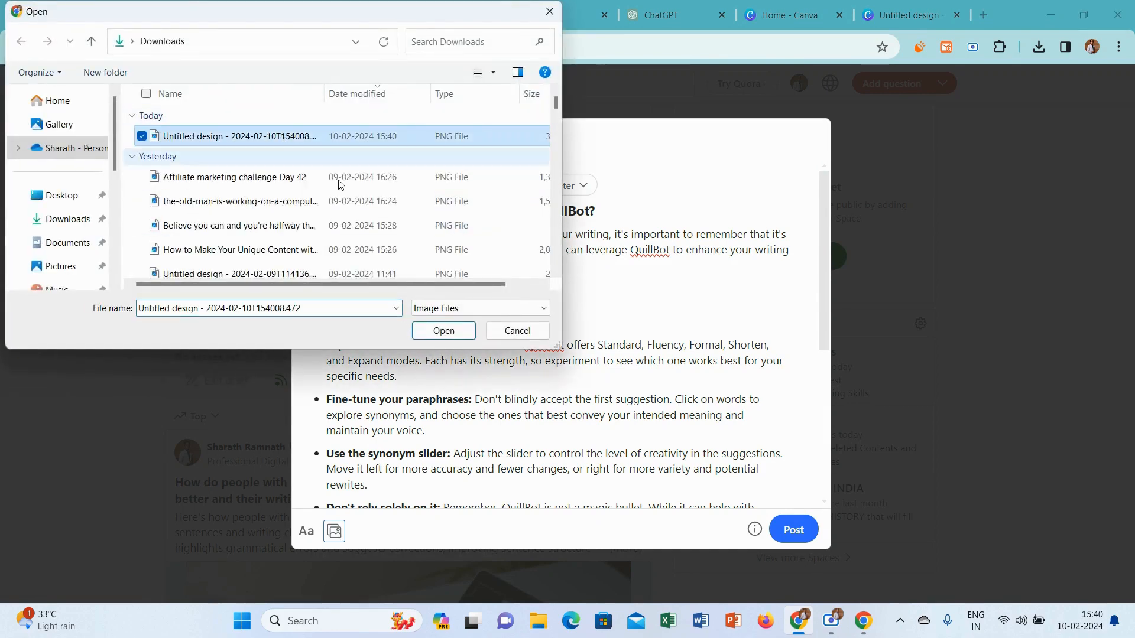
left_click(442, 335)
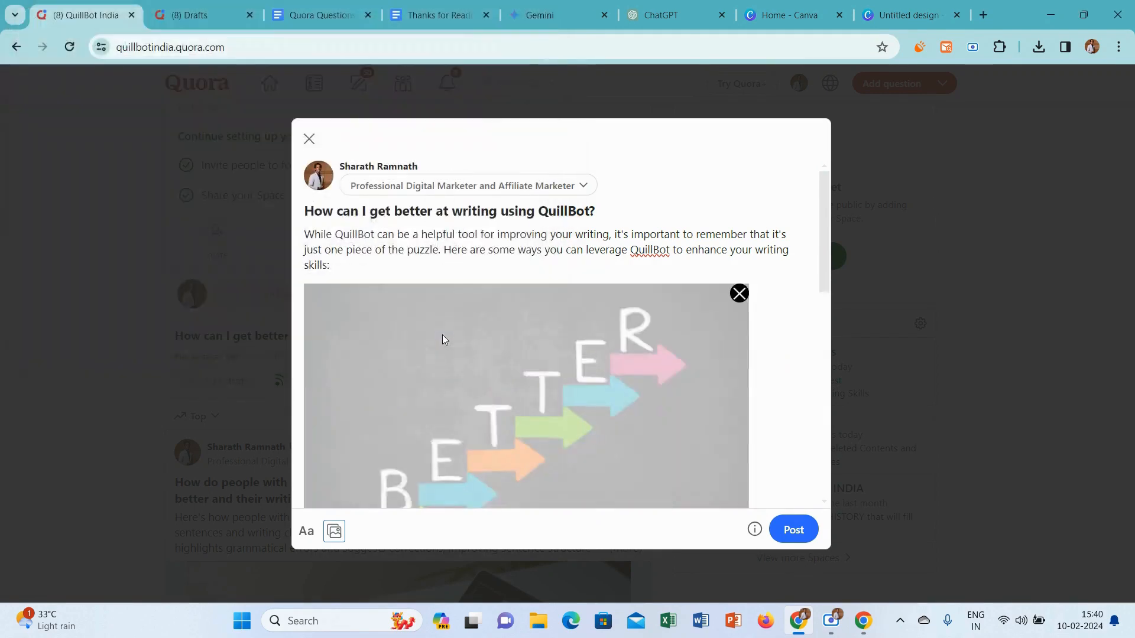
Remove the empty line between the inserted image and the heading "Using QuillBot effectively:"
scroll(600, 355, "down", 4)
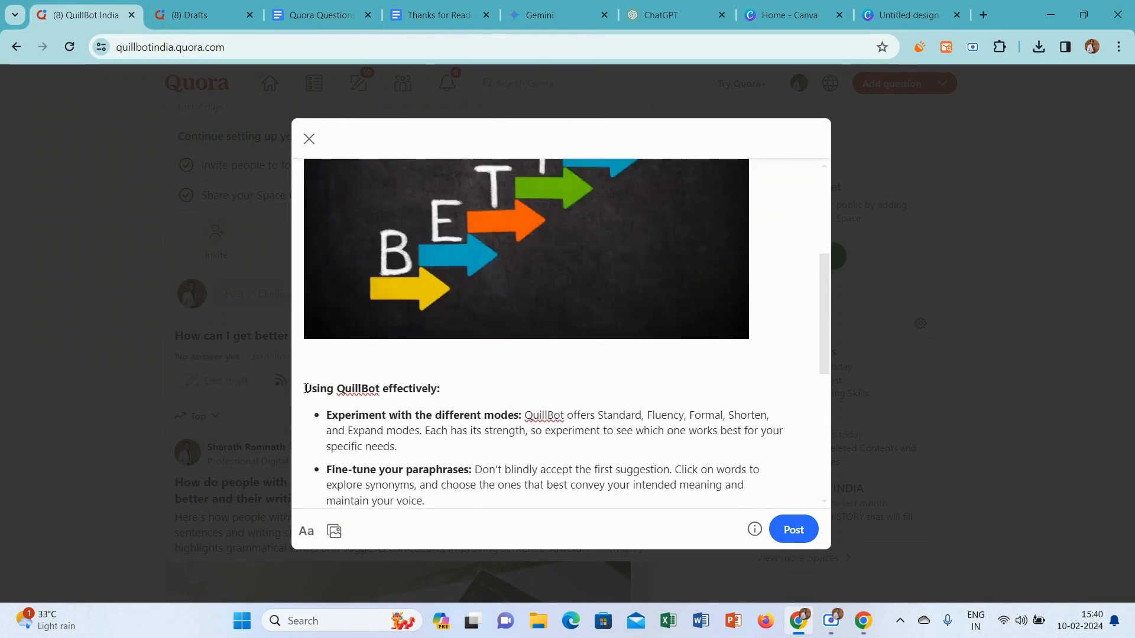
left_click(306, 389)
key("BackSpace")
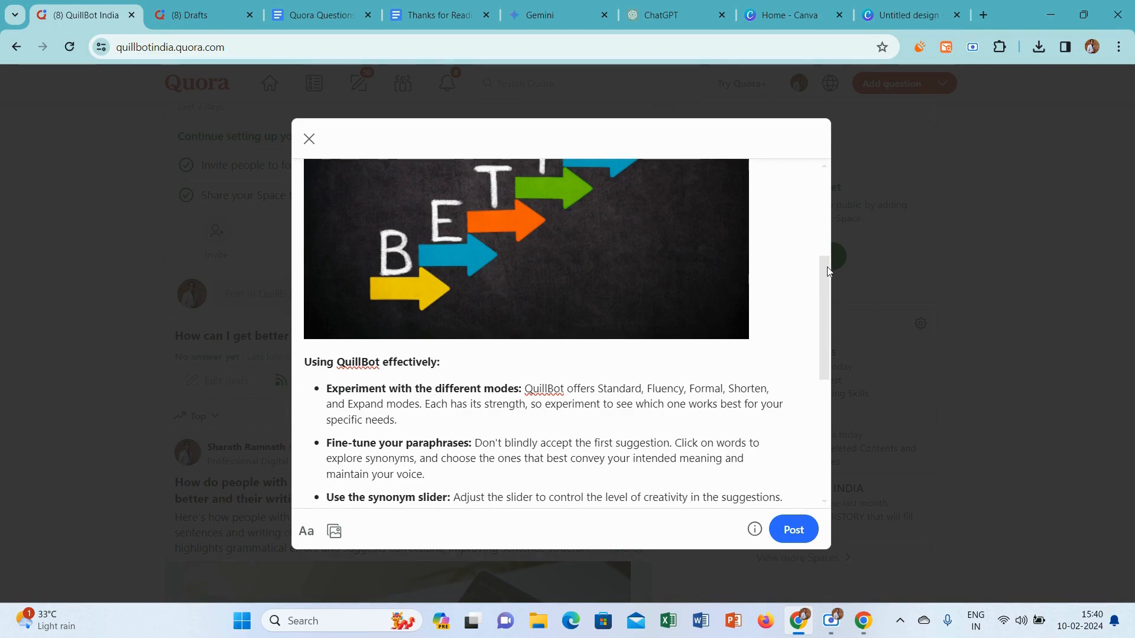
Copy the "Thanks for Reading.." line from its Google Docs document and paste it on a new line at the end of the Quora answer
left_click_drag(827, 272, 830, 447)
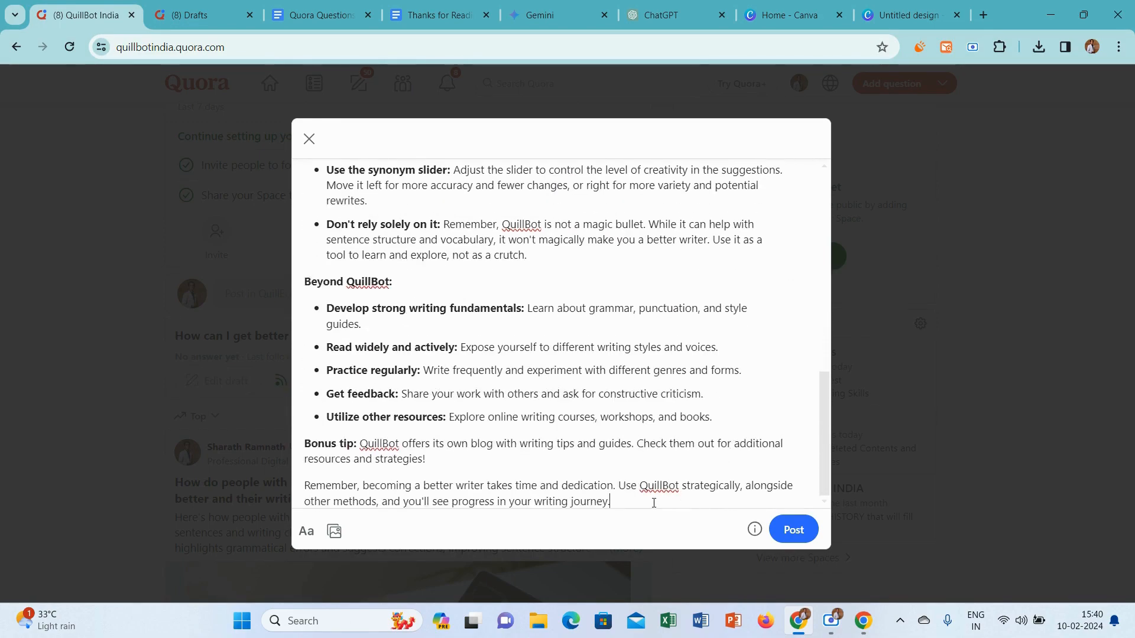
key("Return")
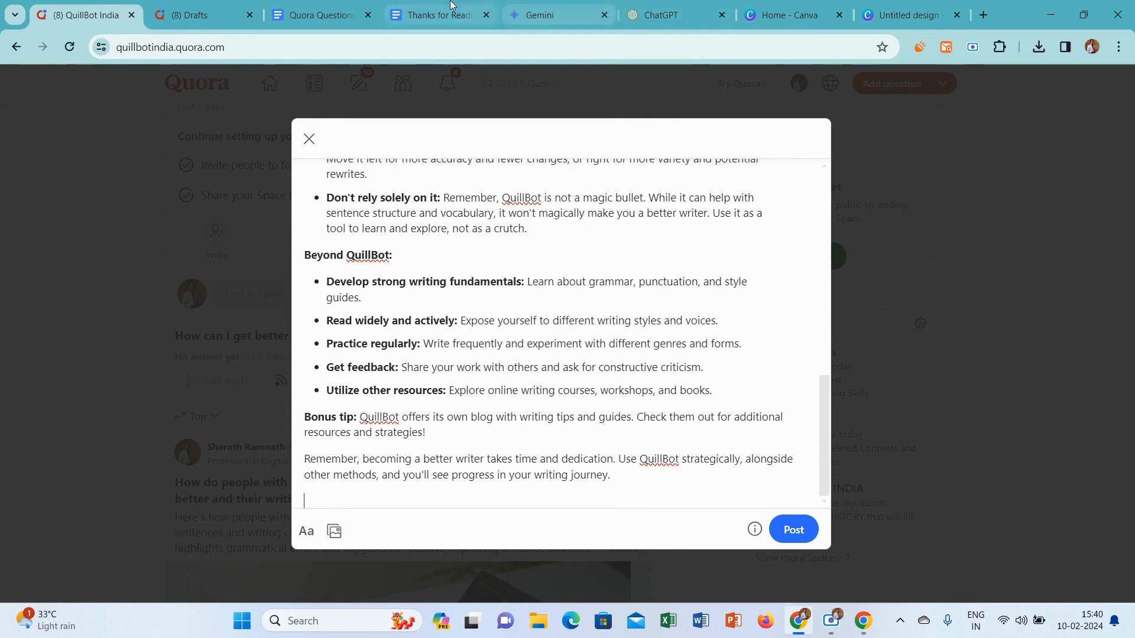
left_click(417, 6)
key("ctrl+a")
key("ctrl+c")
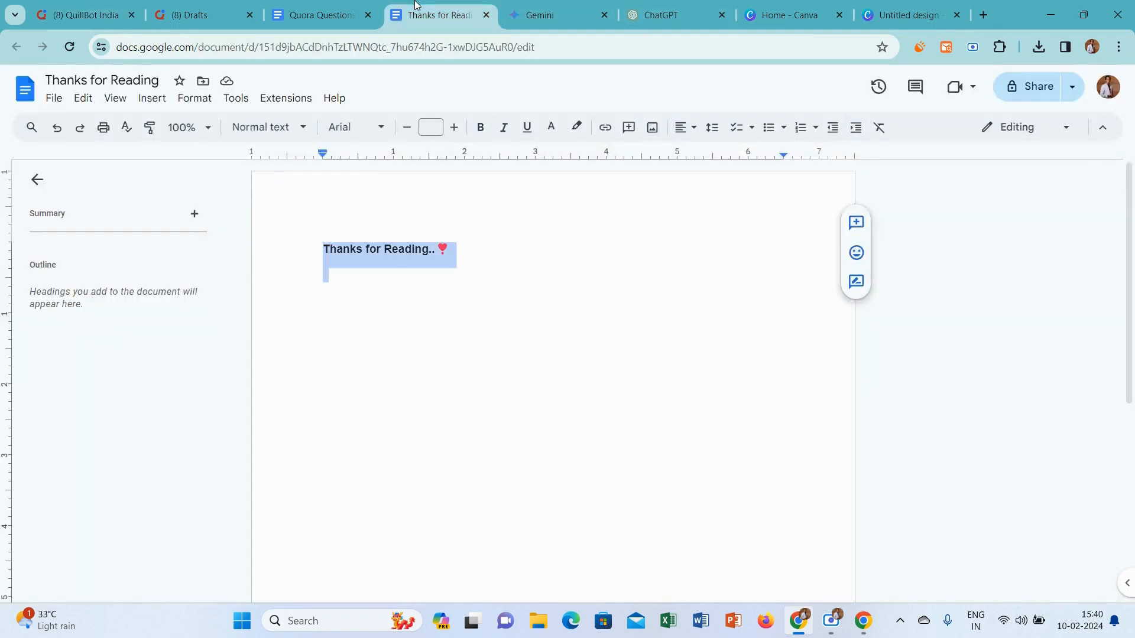
left_click(98, 5)
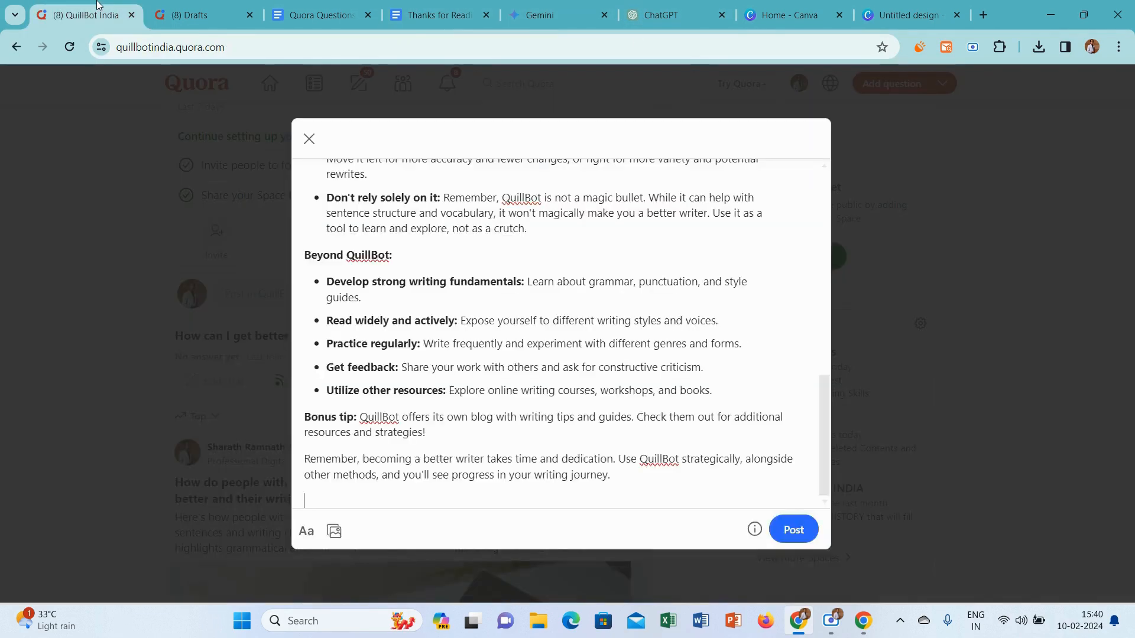
key("ctrl+v")
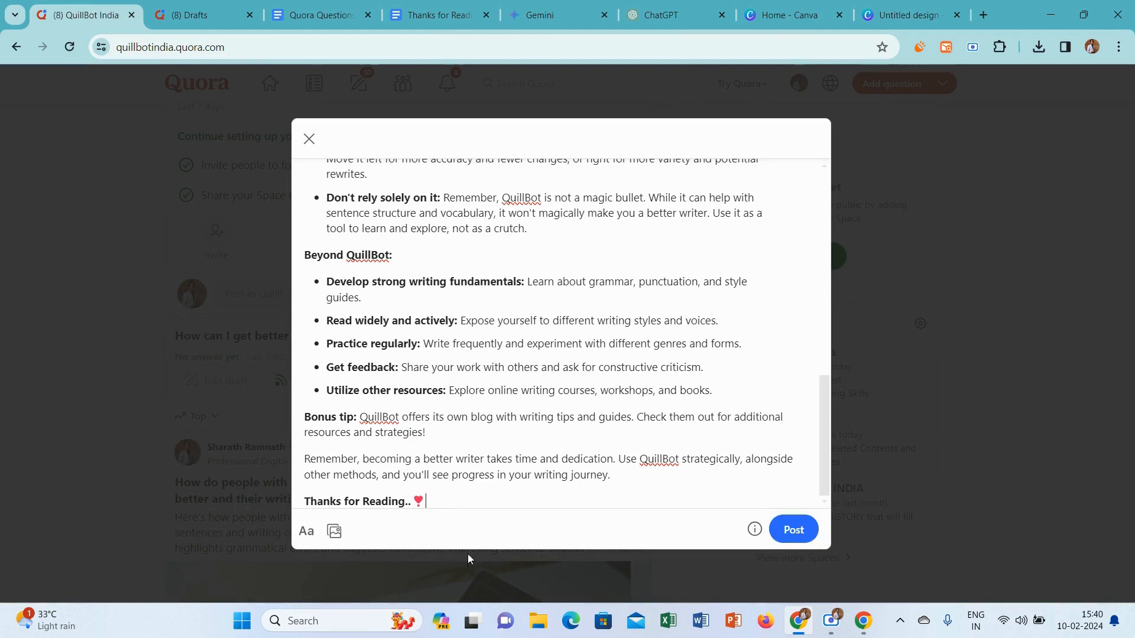
Post the answer and go back to the QuillBot India Space
left_click(795, 528)
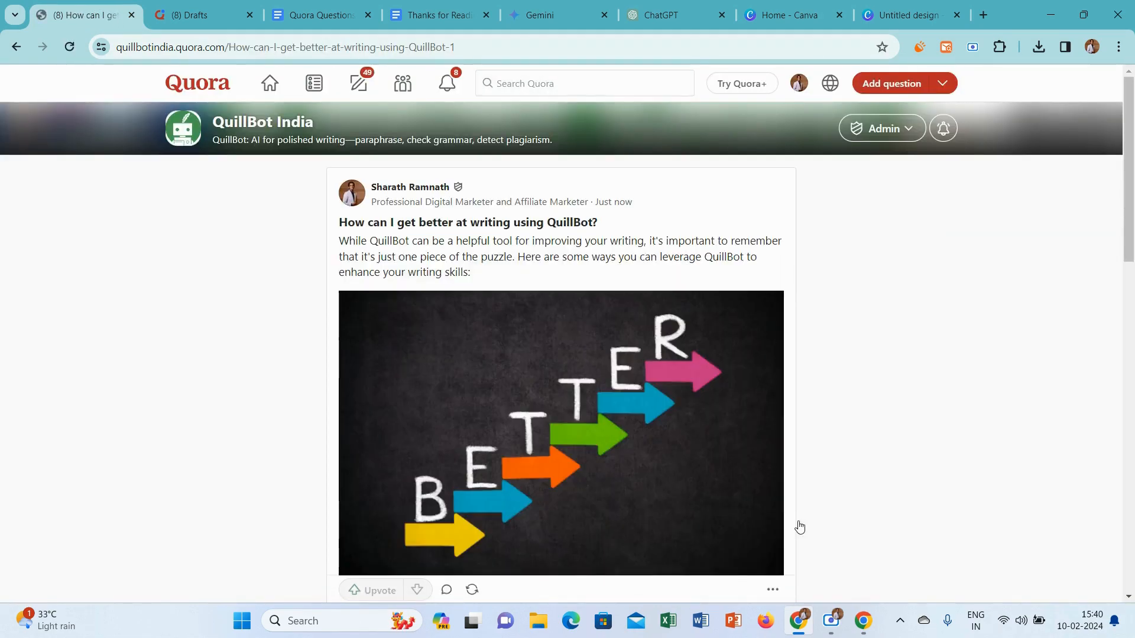
left_click(404, 85)
left_click(383, 196)
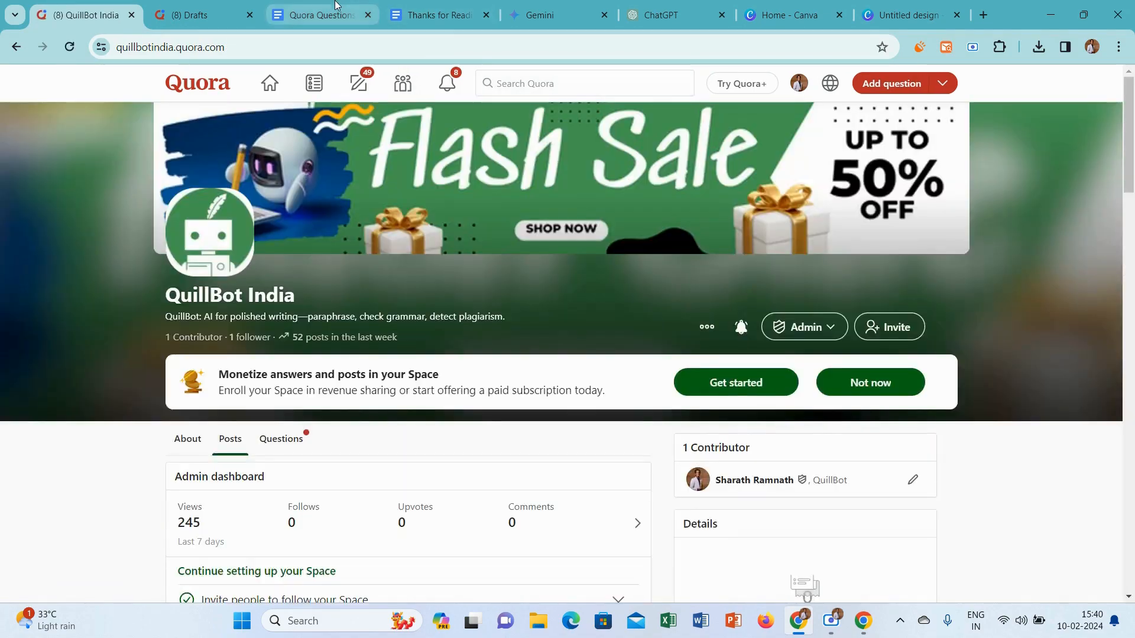
In the Quora Questions and Topics document, colour the question "How can I get better at writing using QuillBot?" red
left_click(320, 15)
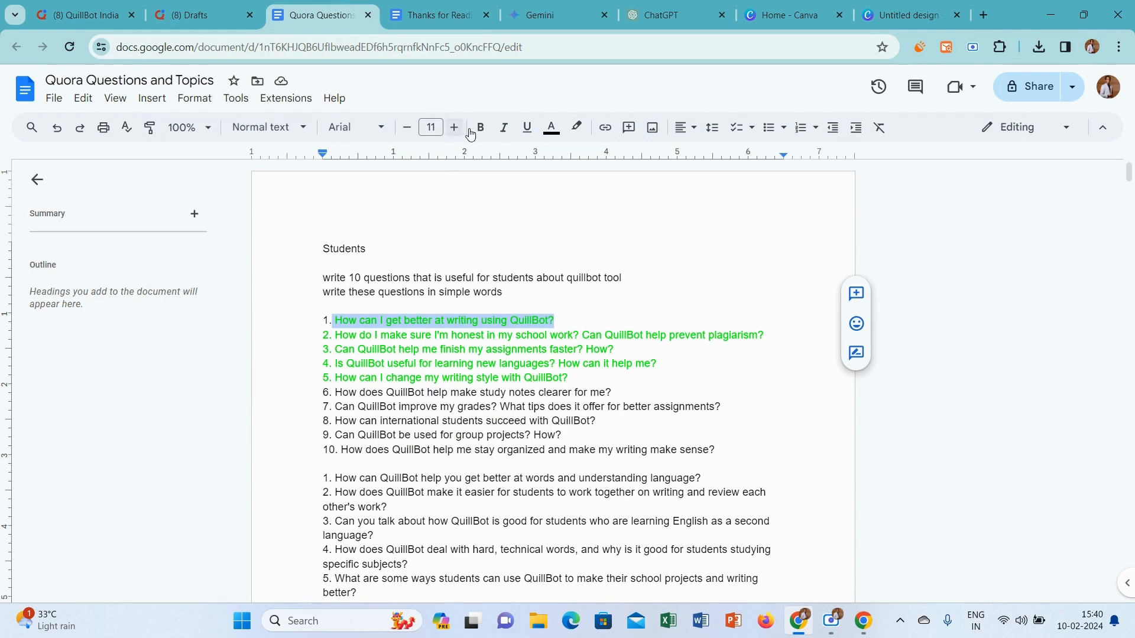
left_click(549, 134)
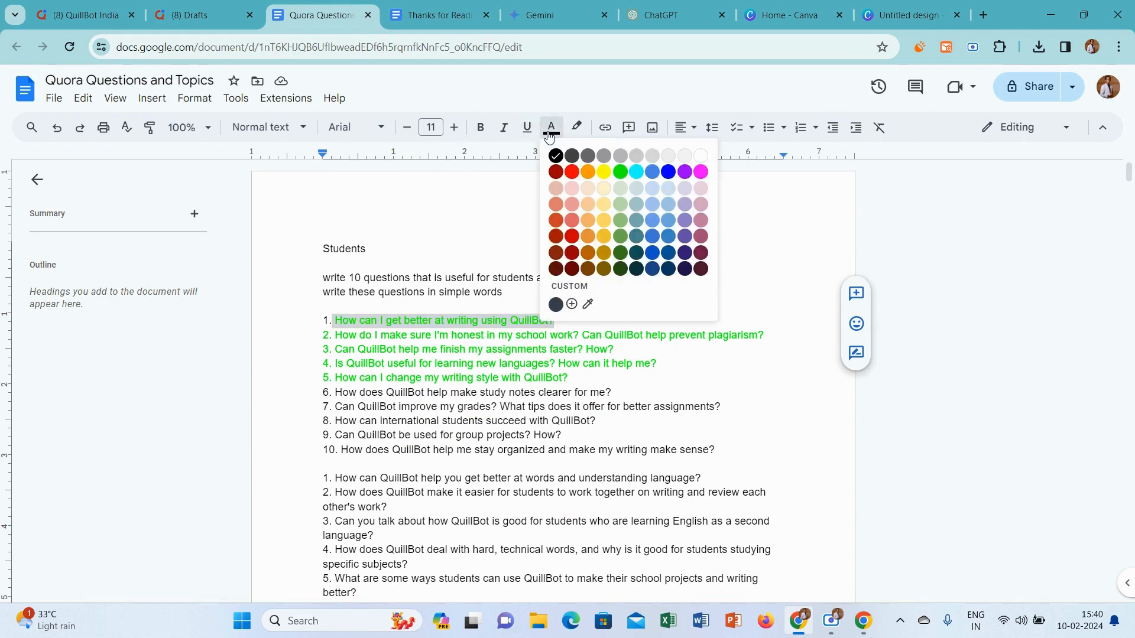
left_click(571, 172)
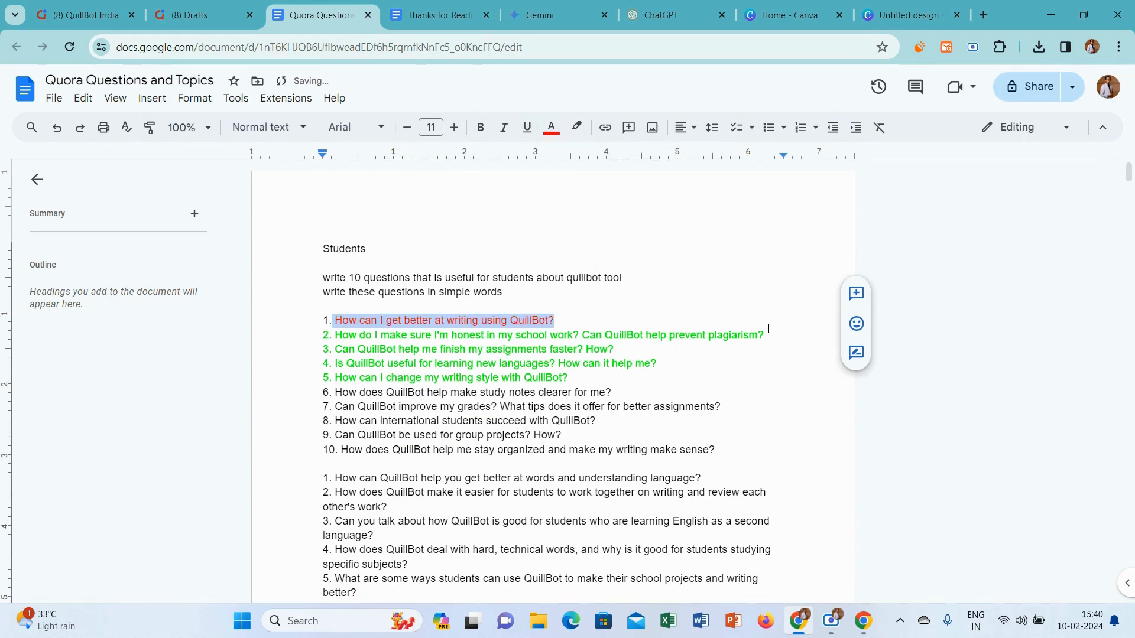
Copy the second student question, about honesty in school work and plagiarism, from the document and ask it in the QuillBot India Space
left_click_drag(768, 329, 336, 334)
key("ctrl+c")
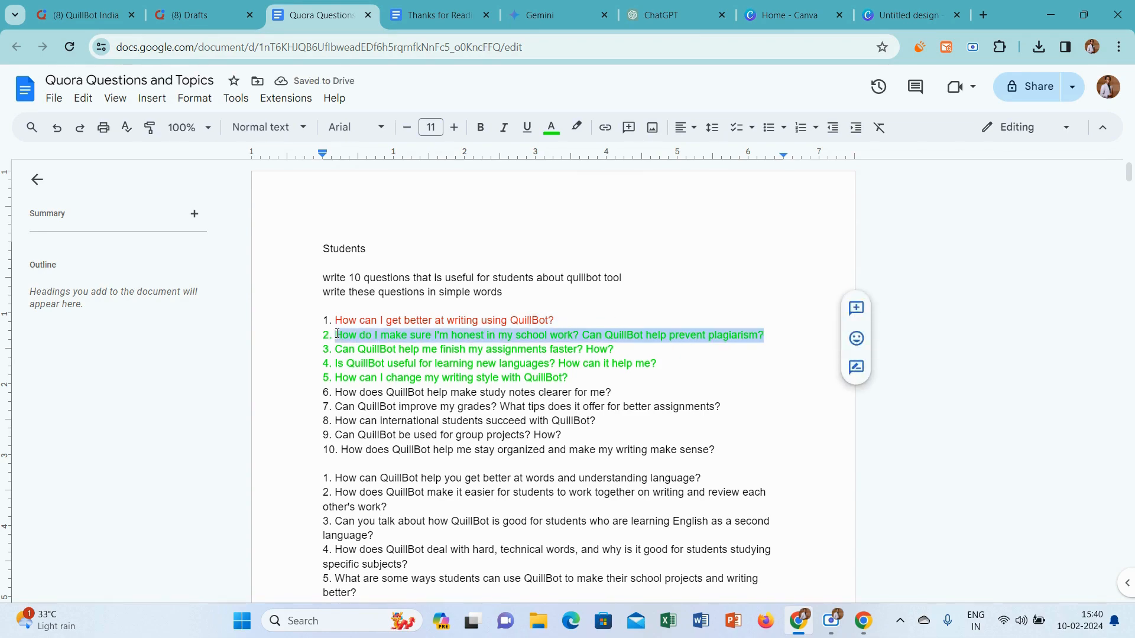
left_click(86, 15)
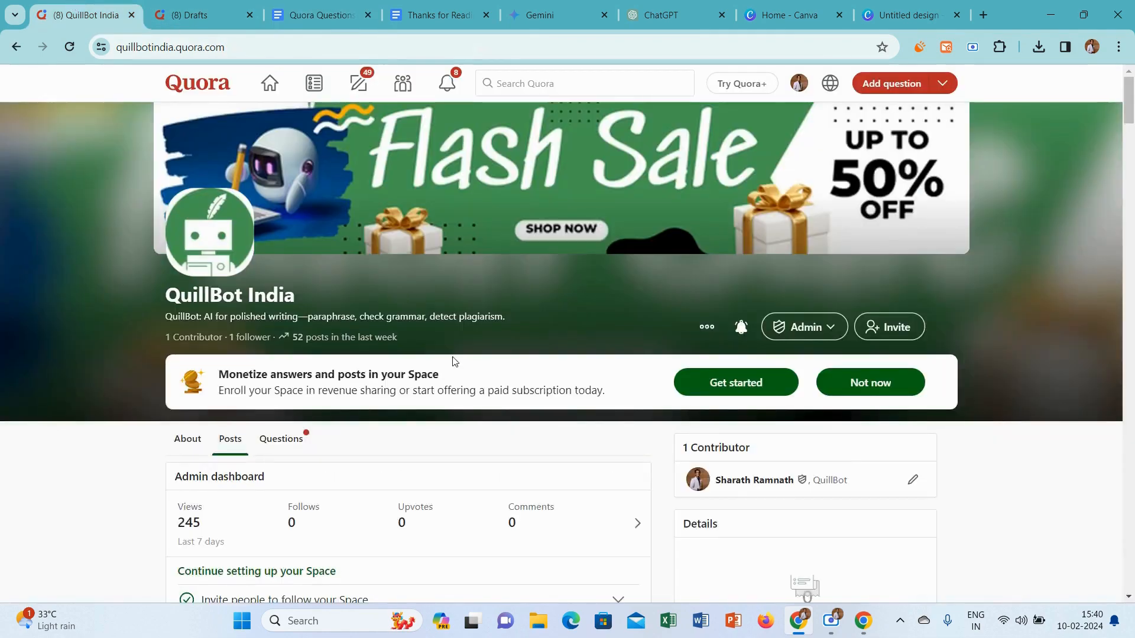
left_click_drag(1130, 86, 1130, 125)
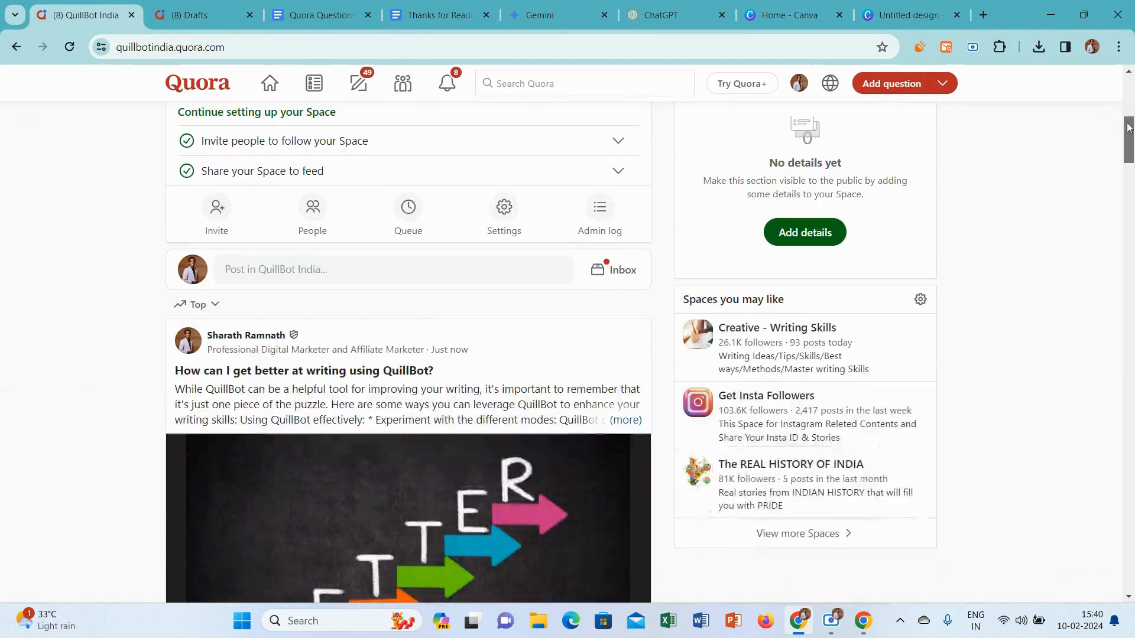
left_click(304, 270)
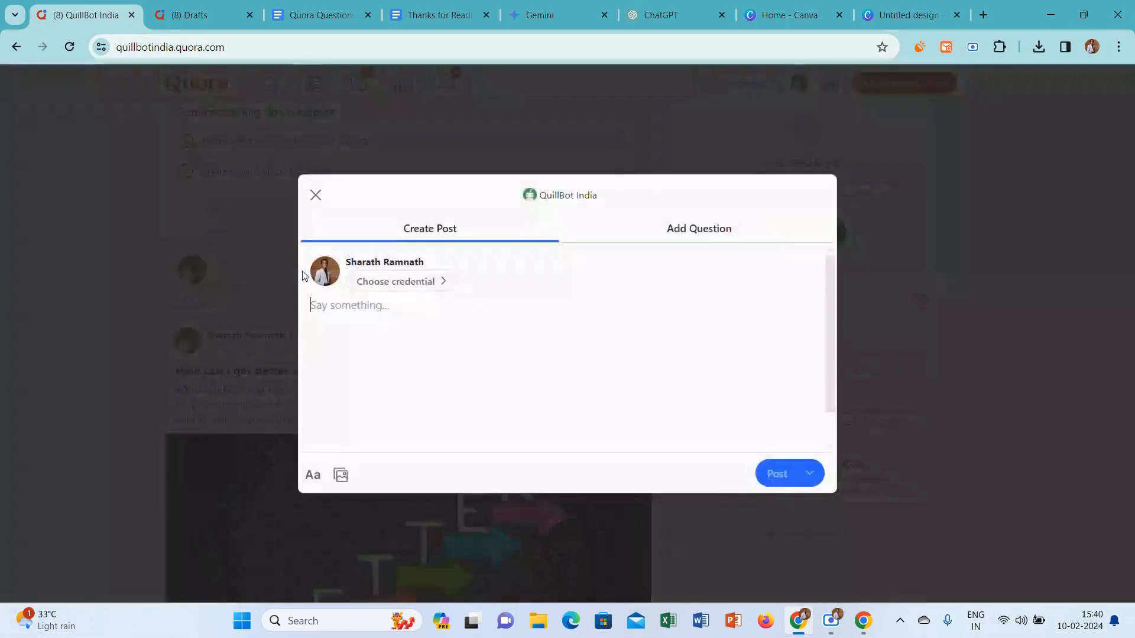
left_click(711, 225)
key("ctrl+v")
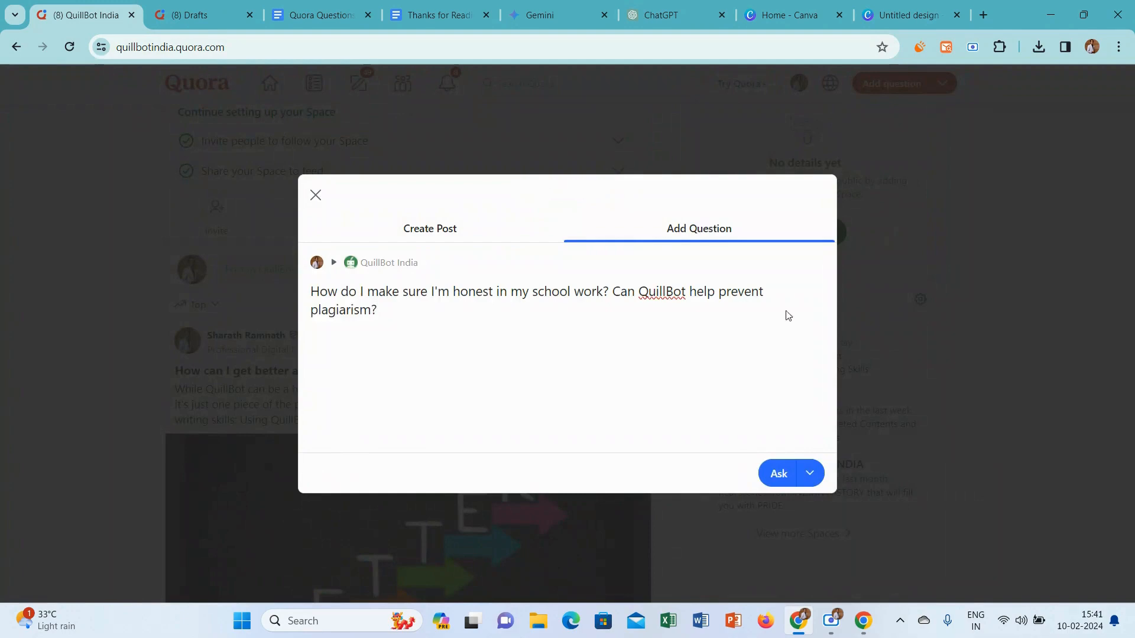
left_click(785, 476)
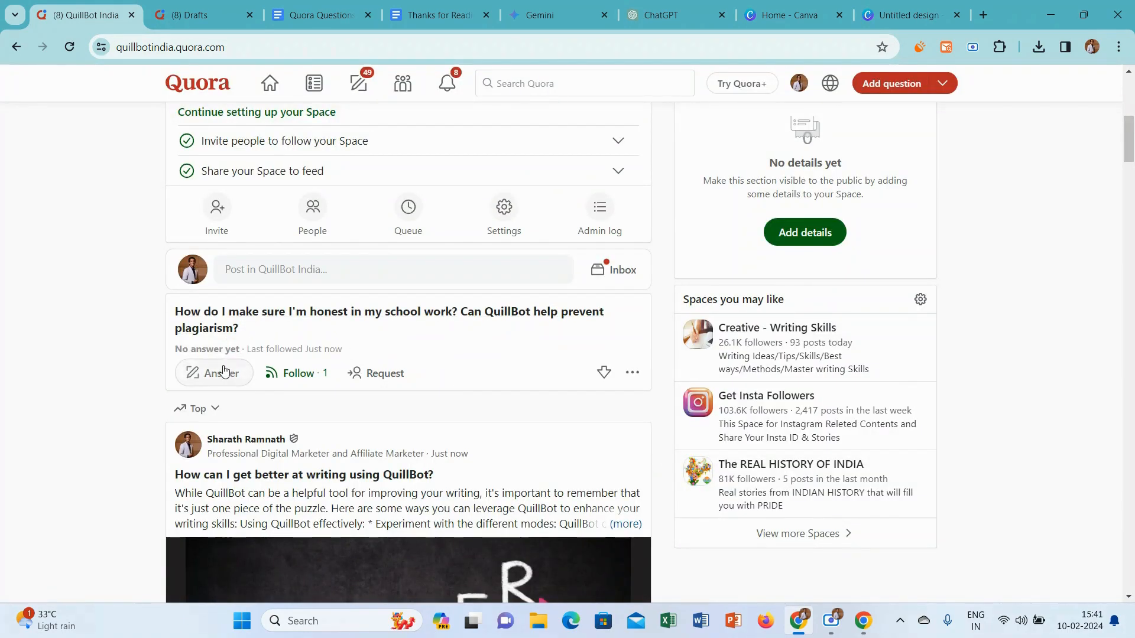
Start answering the new question with the credential "Professional Digital Marketer and Affiliate Marketer"
left_click(224, 371)
left_click(395, 222)
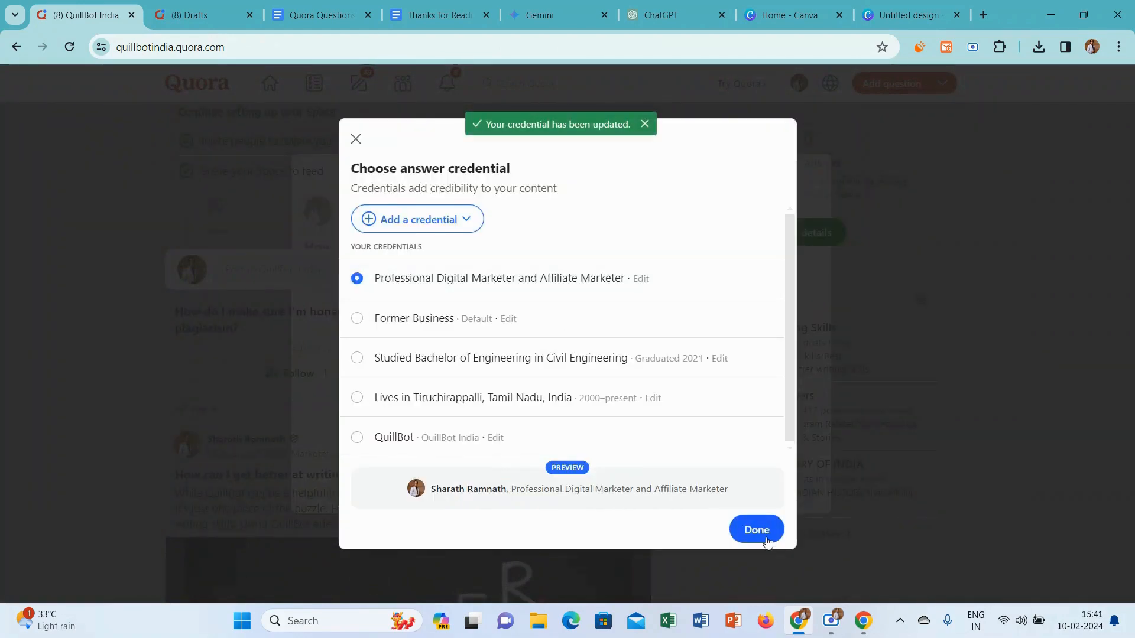
left_click(758, 532)
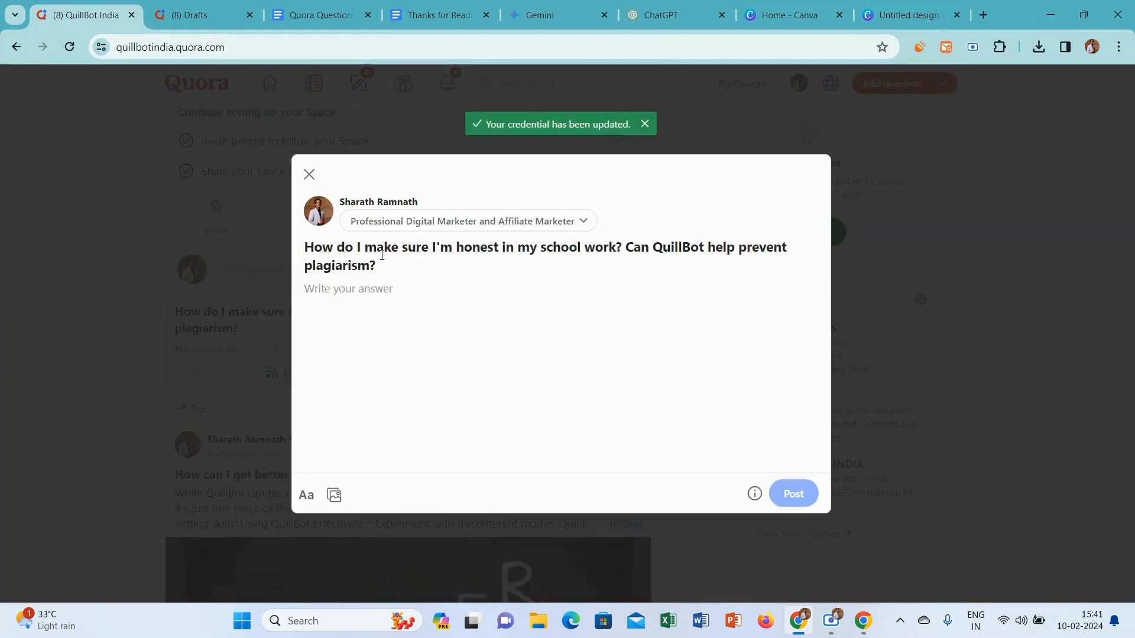
Copy the question about honesty in school work and plagiarism from the answer form and ask Gemini the same question
left_click_drag(350, 258, 292, 253)
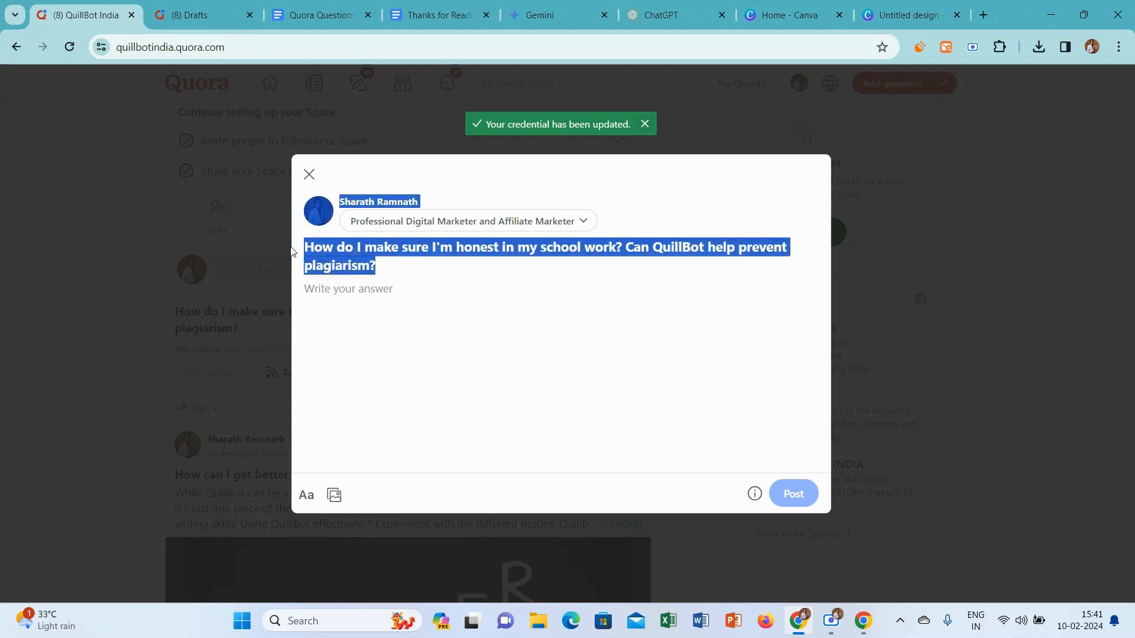
left_click(399, 269)
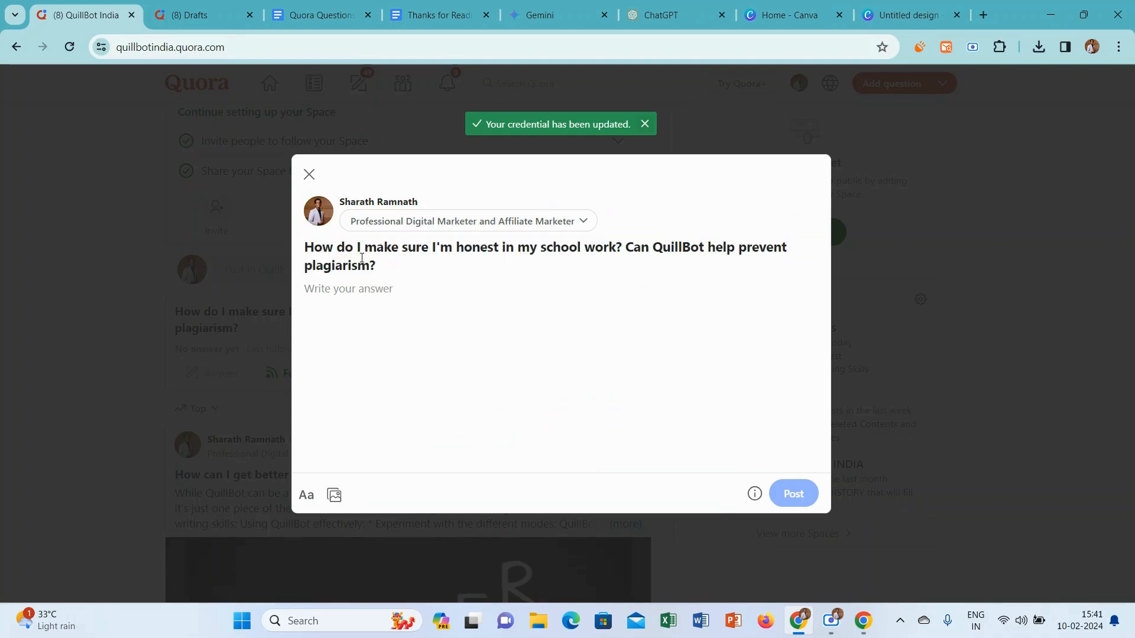
left_click_drag(362, 259, 309, 246)
key("ctrl+c")
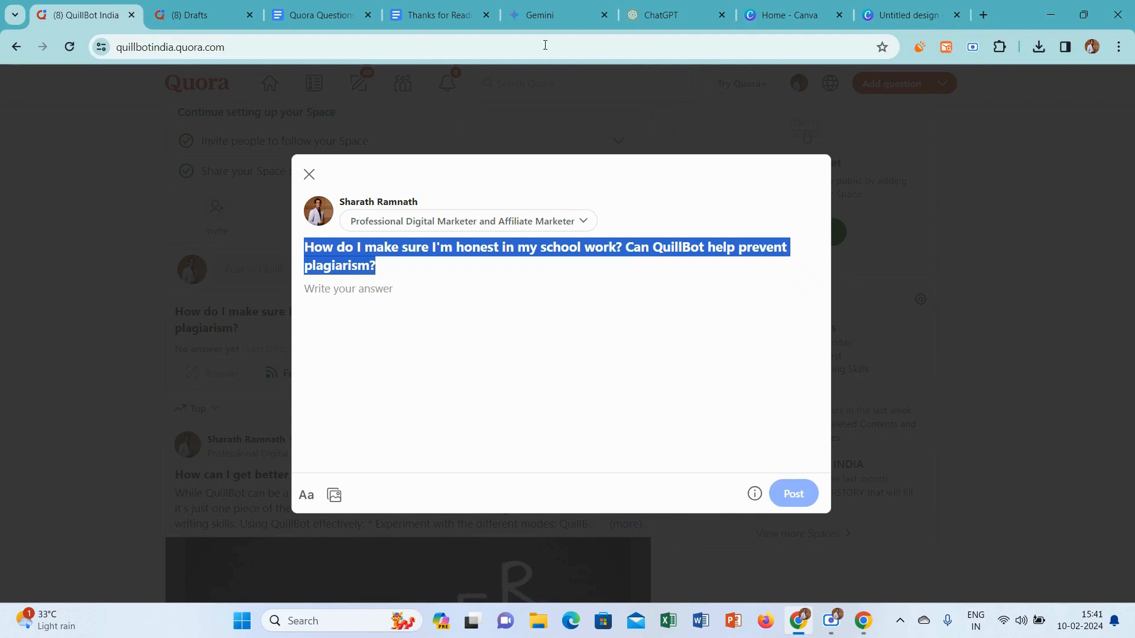
left_click(591, 6)
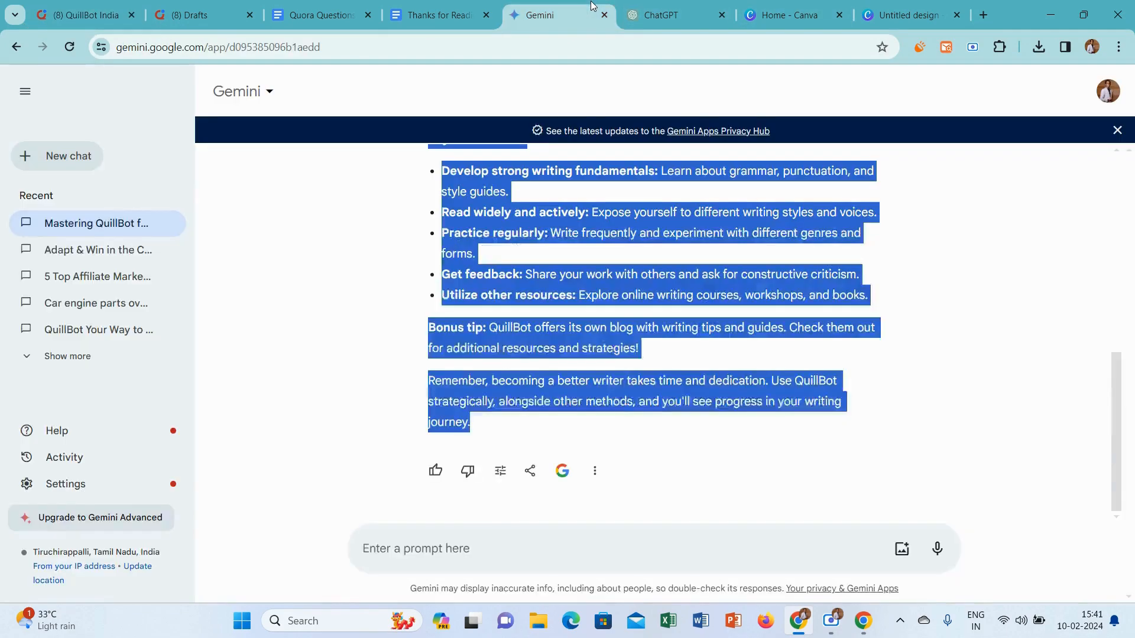
left_click(465, 546)
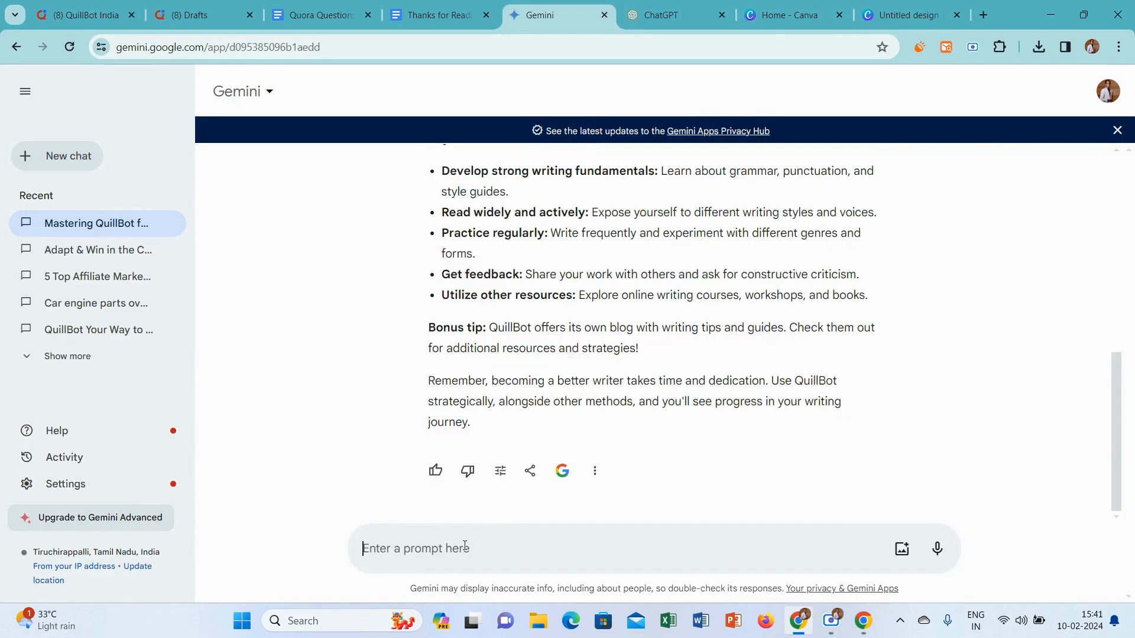
key("ctrl+v")
key("Return")
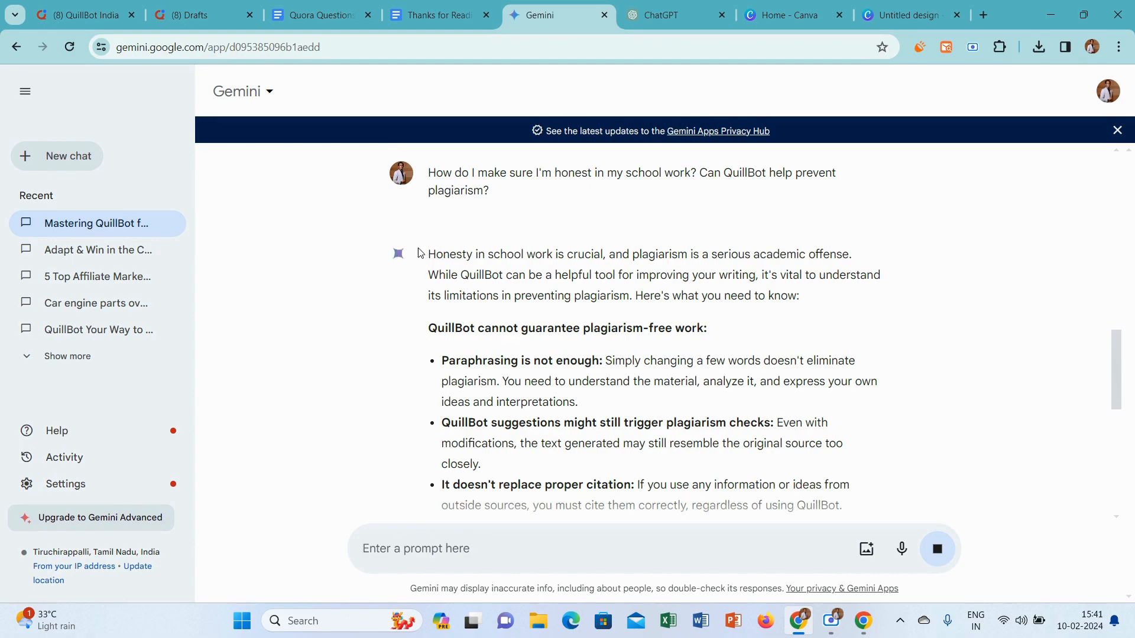
Copy Gemini's whole answer into the Quora answer, remove the blank line at its start and add an empty line after the introduction
left_click_drag(429, 255, 729, 421)
key("ctrl+c")
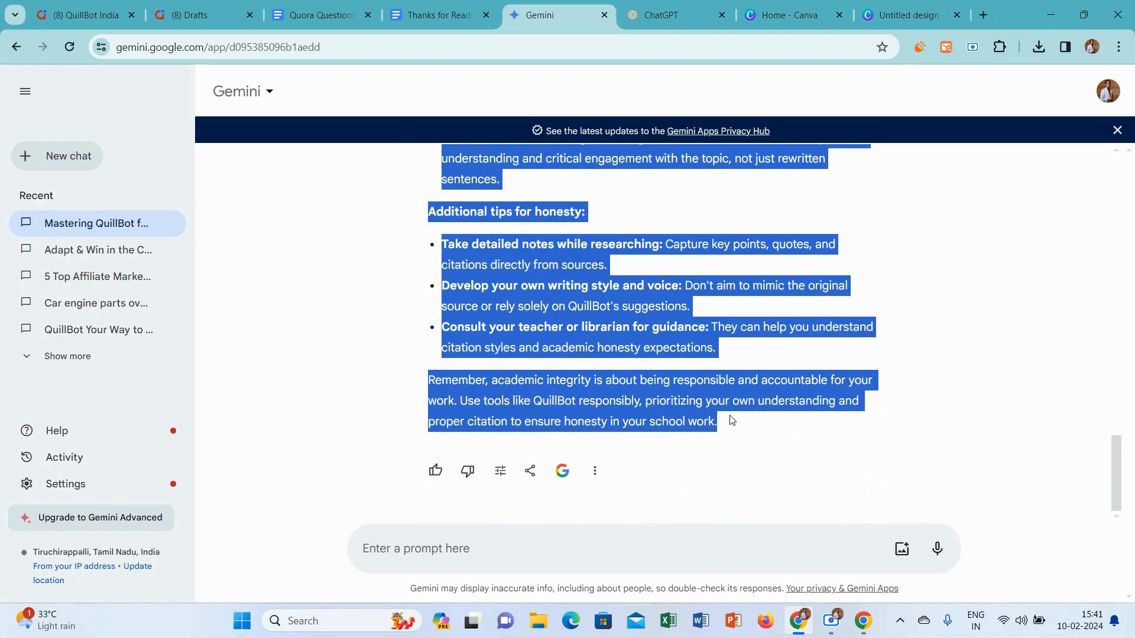
left_click(732, 420)
left_click(86, 15)
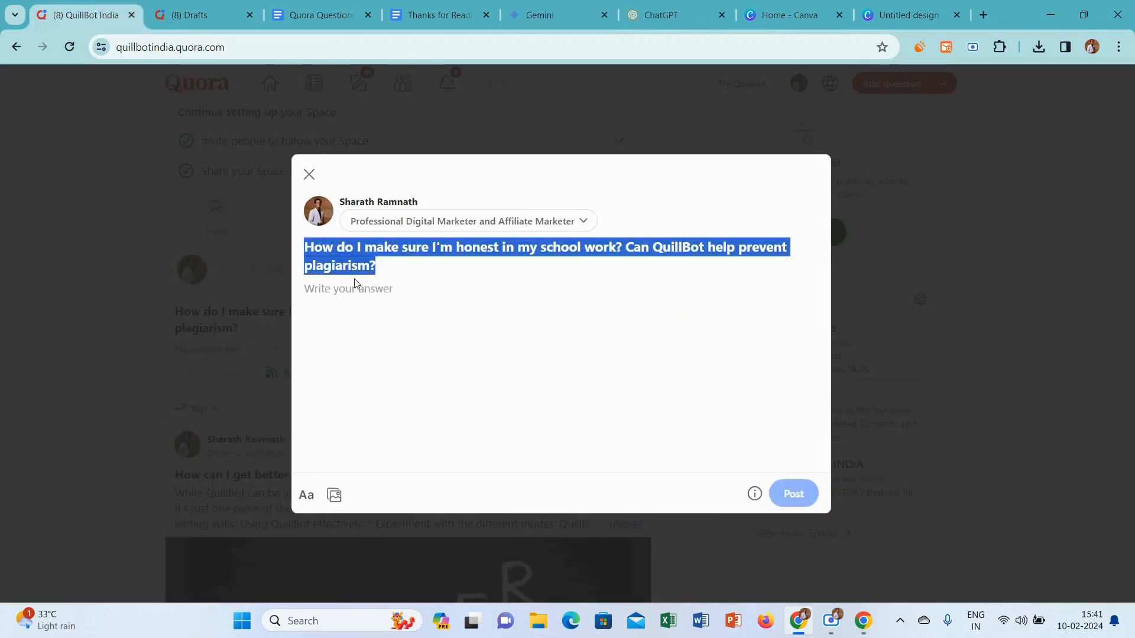
left_click(355, 295)
key("ctrl+v")
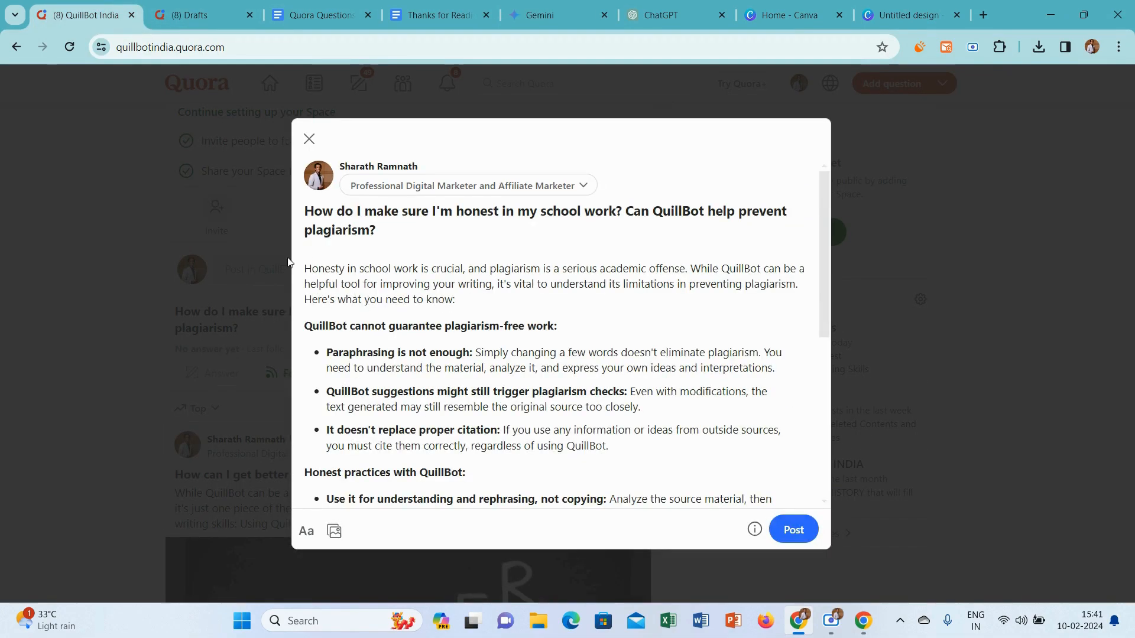
key("BackSpace")
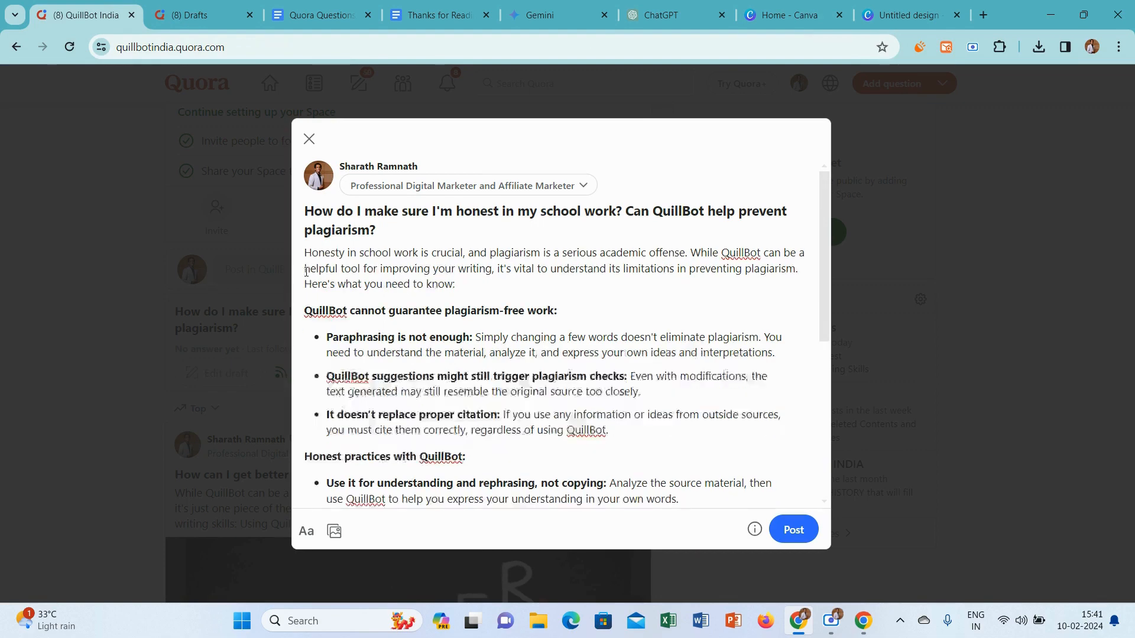
key("Return")
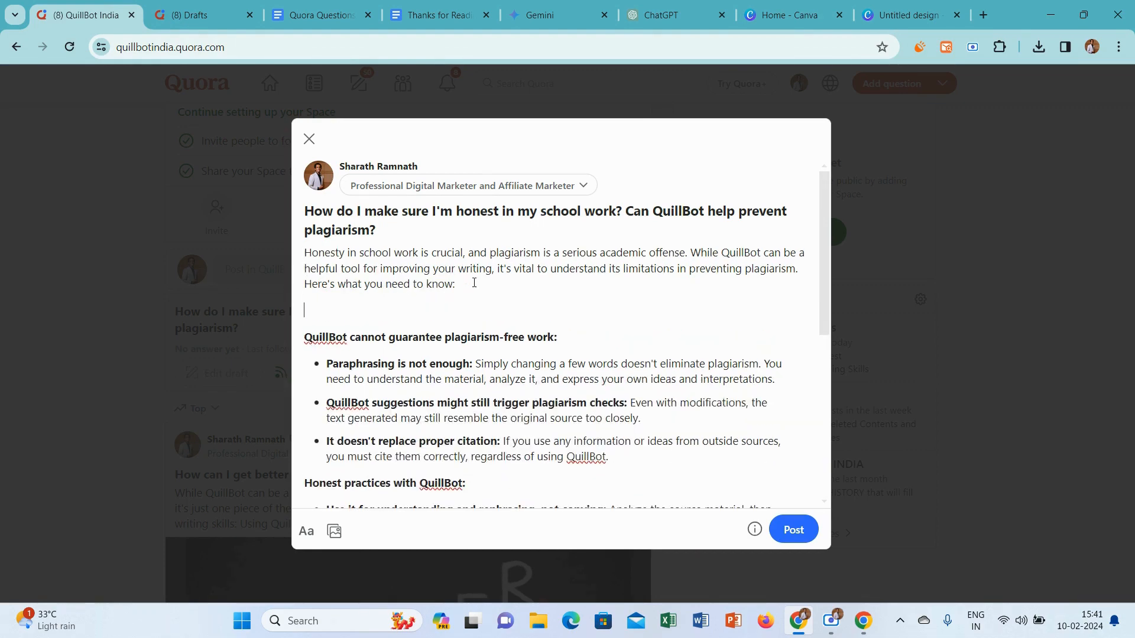
In the Canva design, delete the "better" background picture and search the photos for "school homework"
left_click(910, 13)
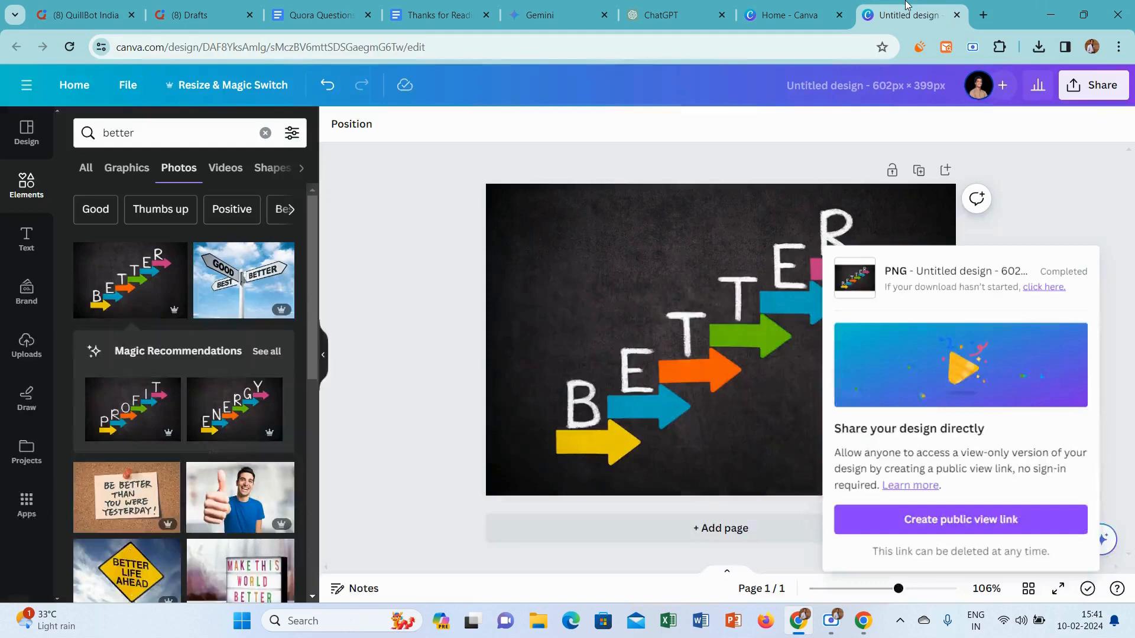
left_click(696, 255)
left_click(707, 220)
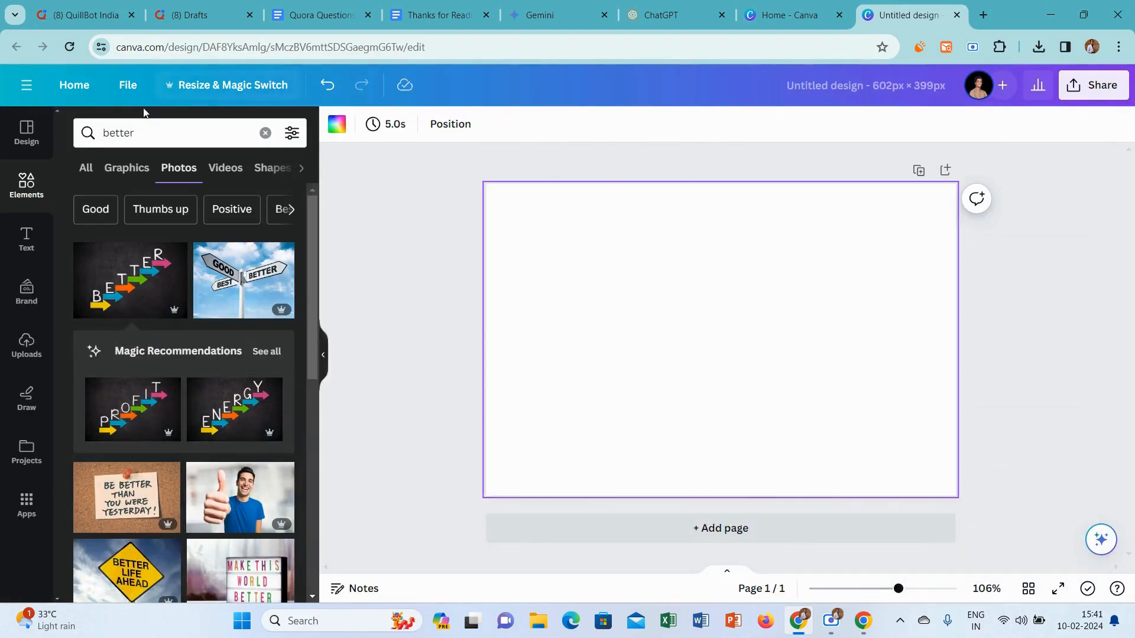
double_click(141, 133)
type("sch")
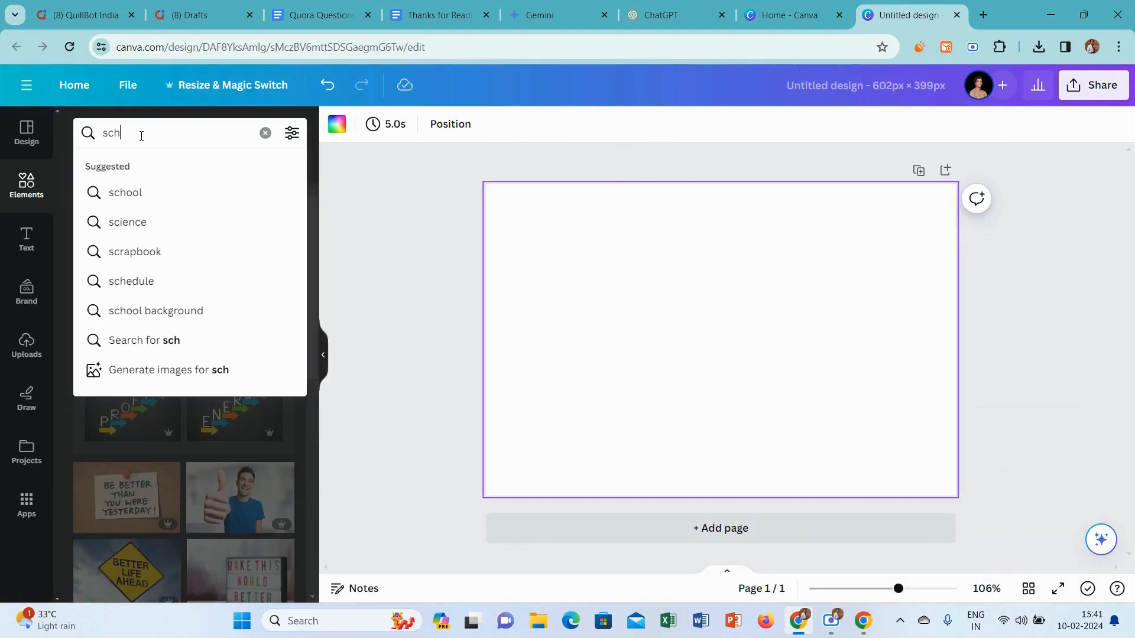
type("ool hom")
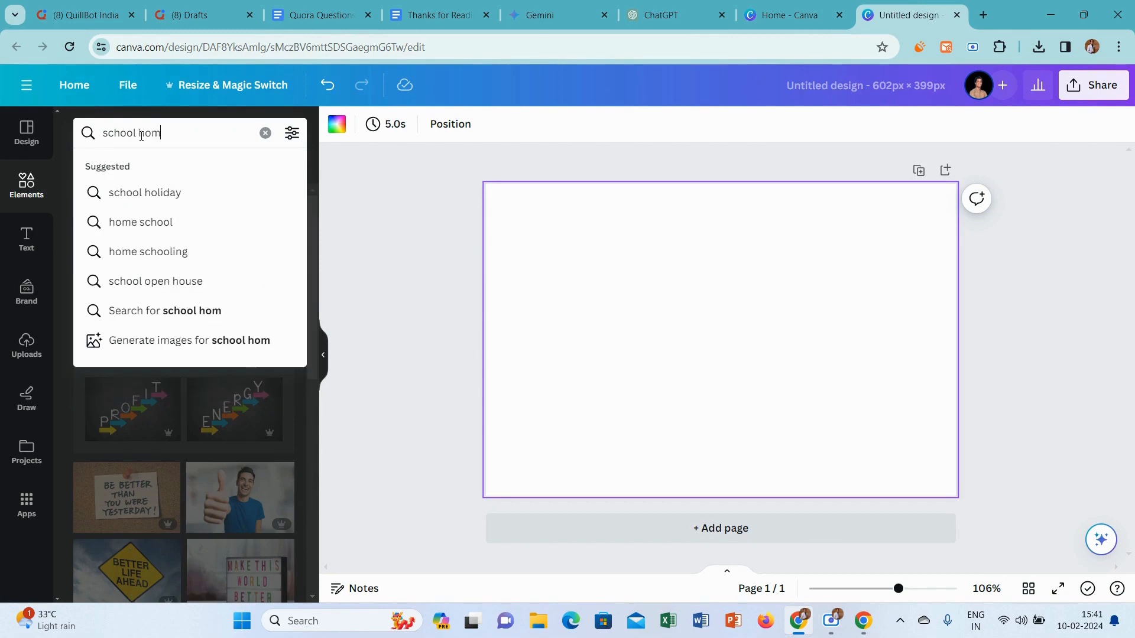
type("ework")
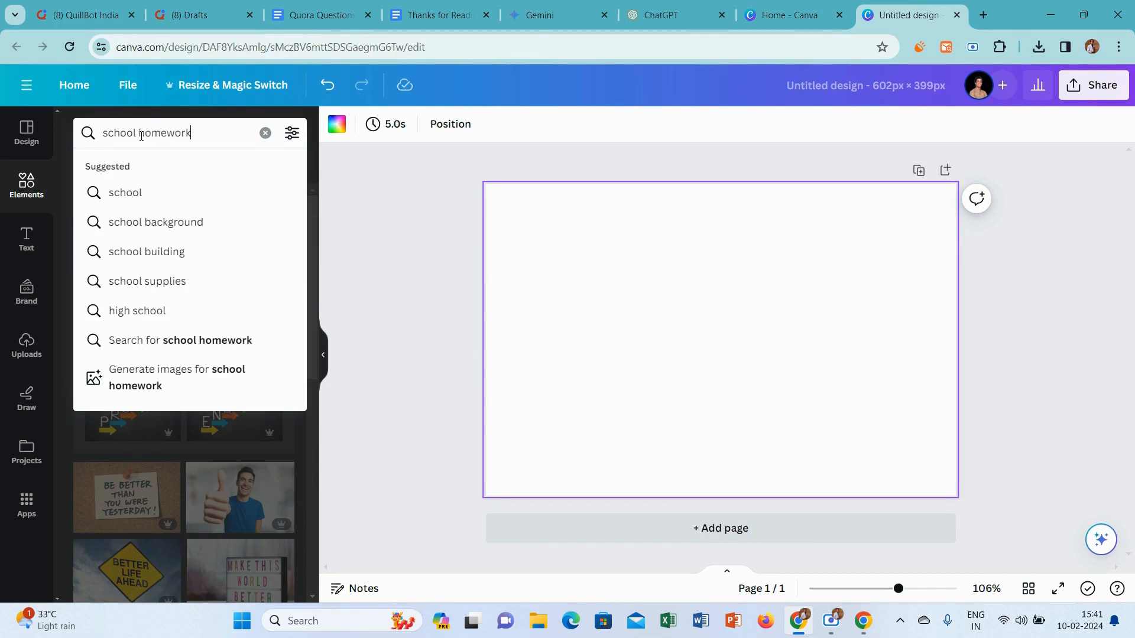
key("Return")
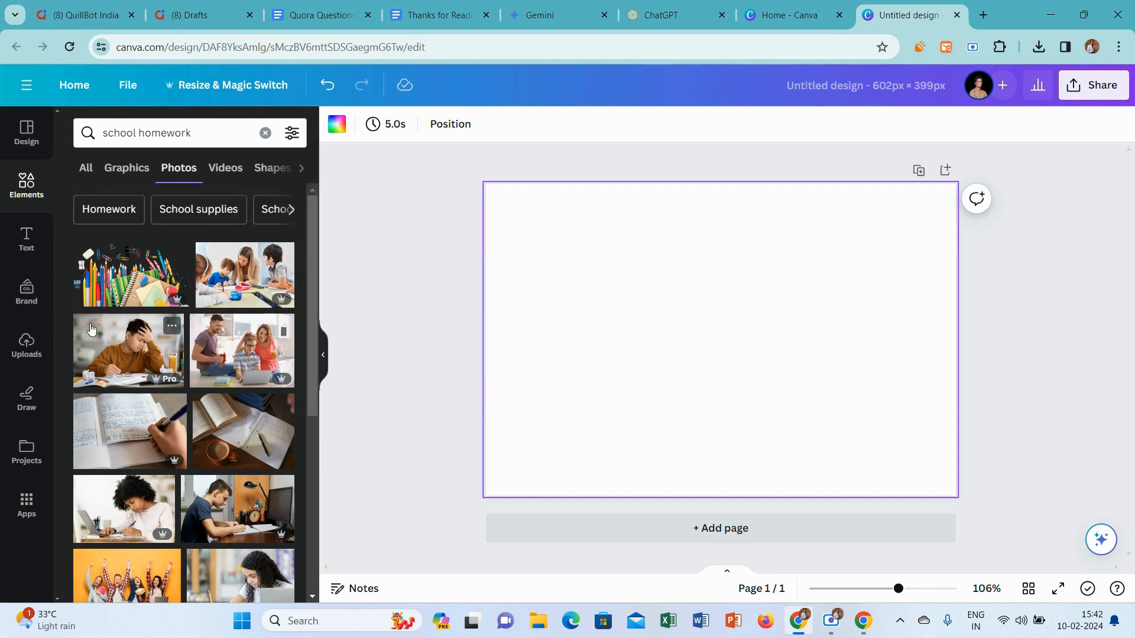
Set the photo of the boy in a brown sweater struggling with homework as the page background and download the design as PNG
left_click(106, 336)
right_click(664, 354)
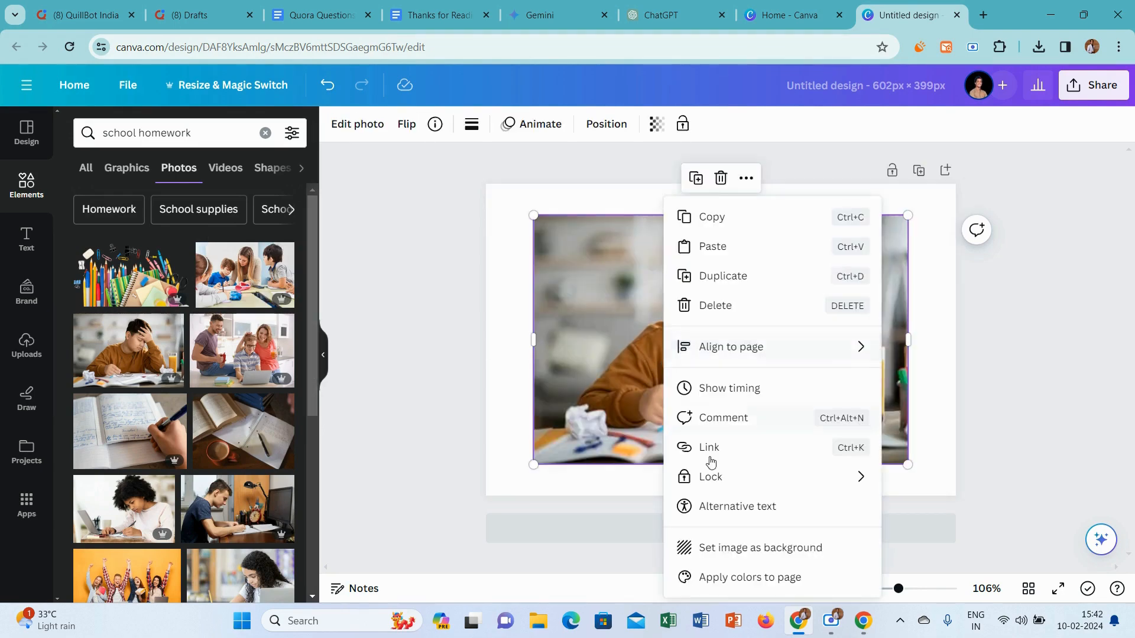
left_click(752, 550)
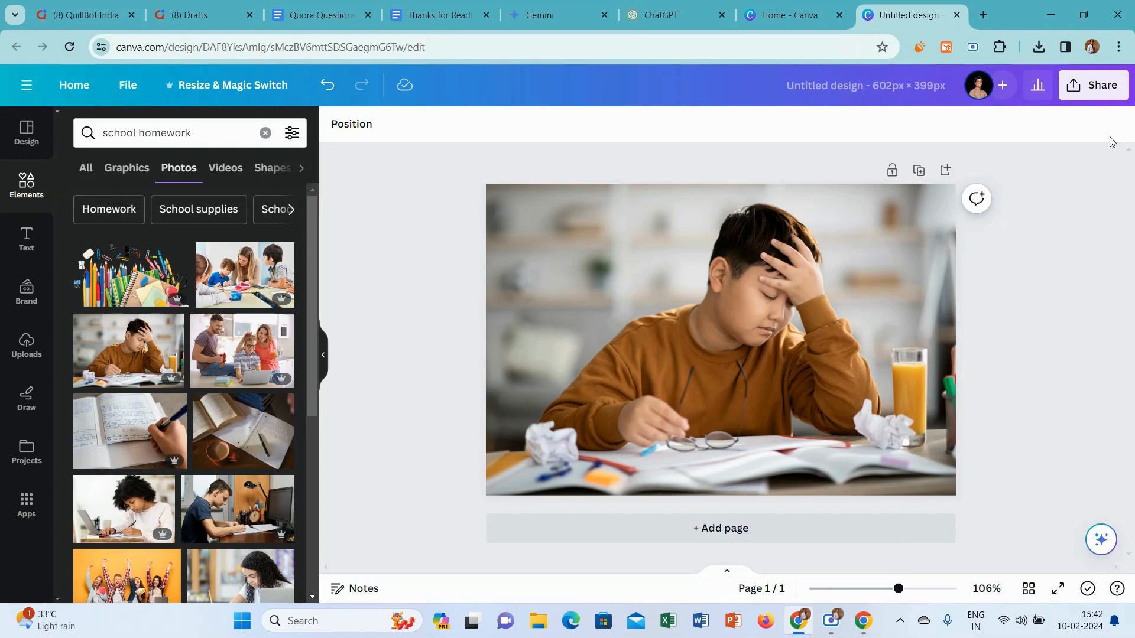
left_click(1095, 85)
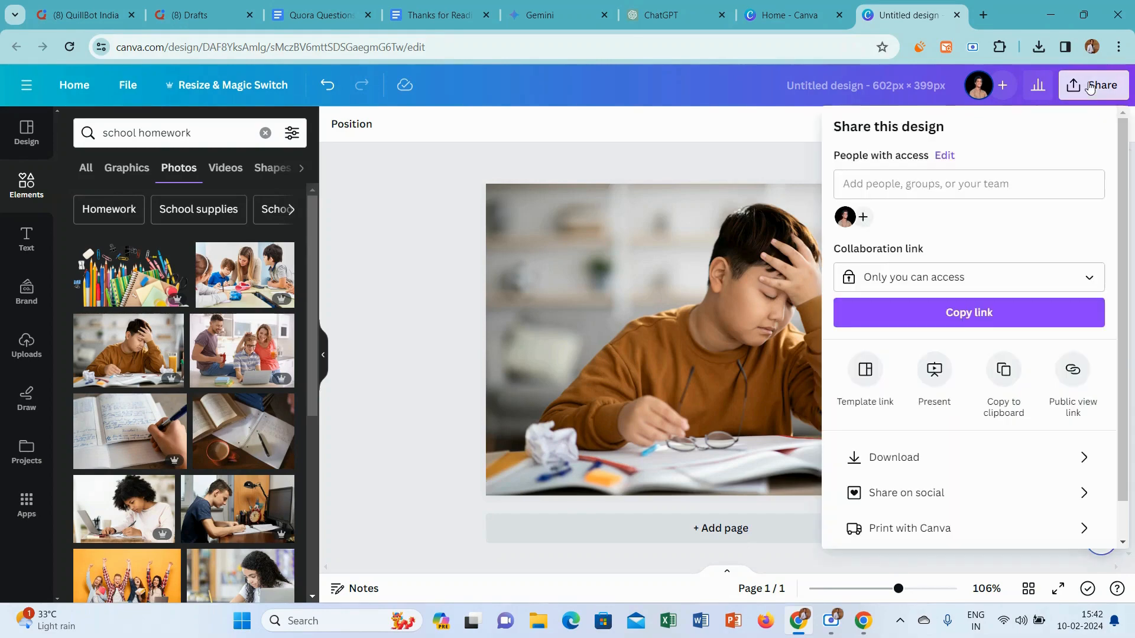
left_click(909, 455)
left_click(979, 364)
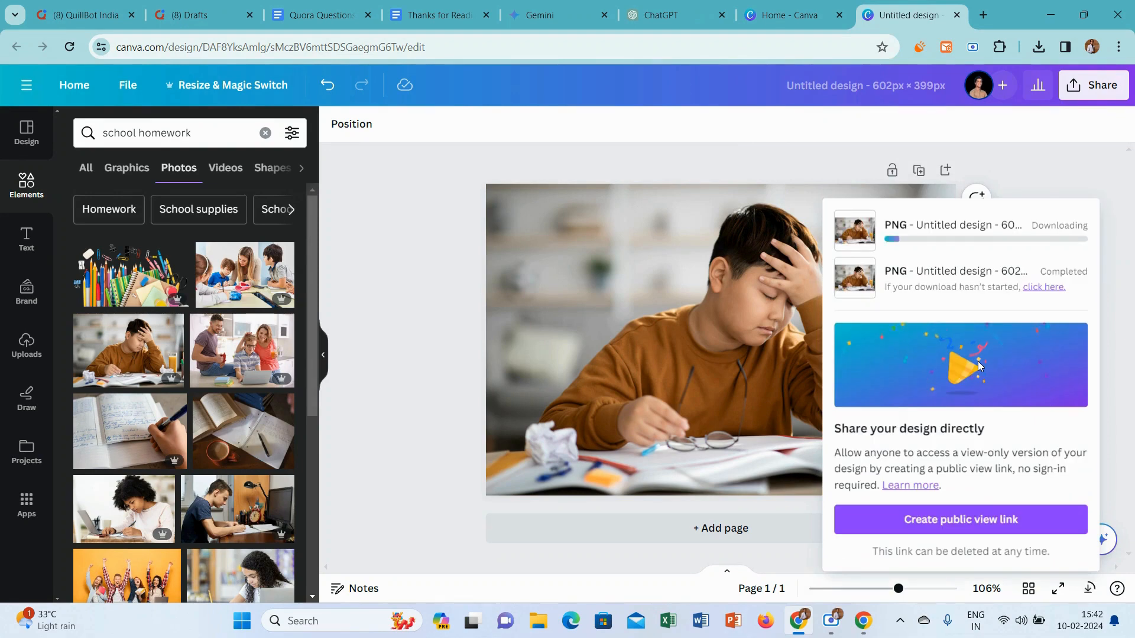
Insert the newly downloaded homework image below the introduction of the Quora answer and remove the extra blank line under it
left_click(72, 5)
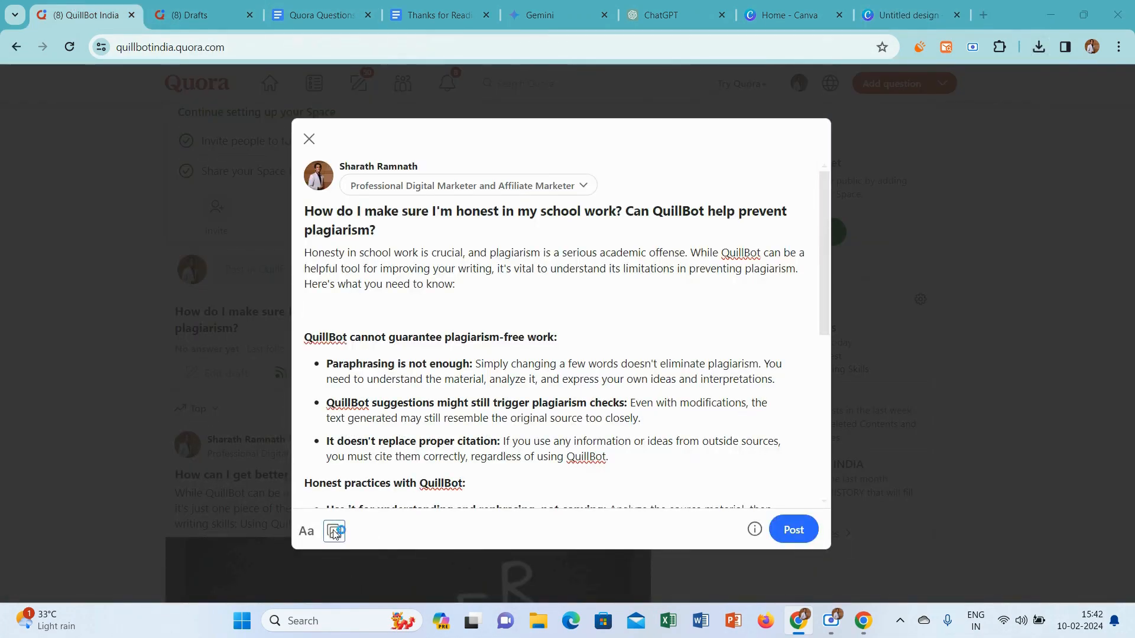
left_click(334, 532)
left_click(303, 144)
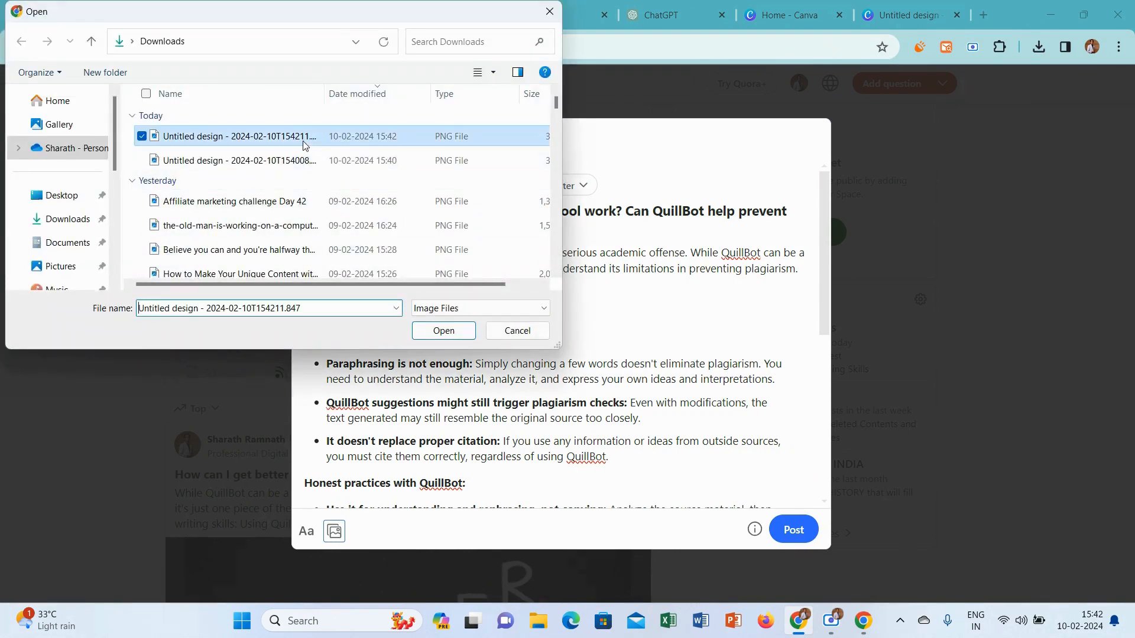
left_click(443, 331)
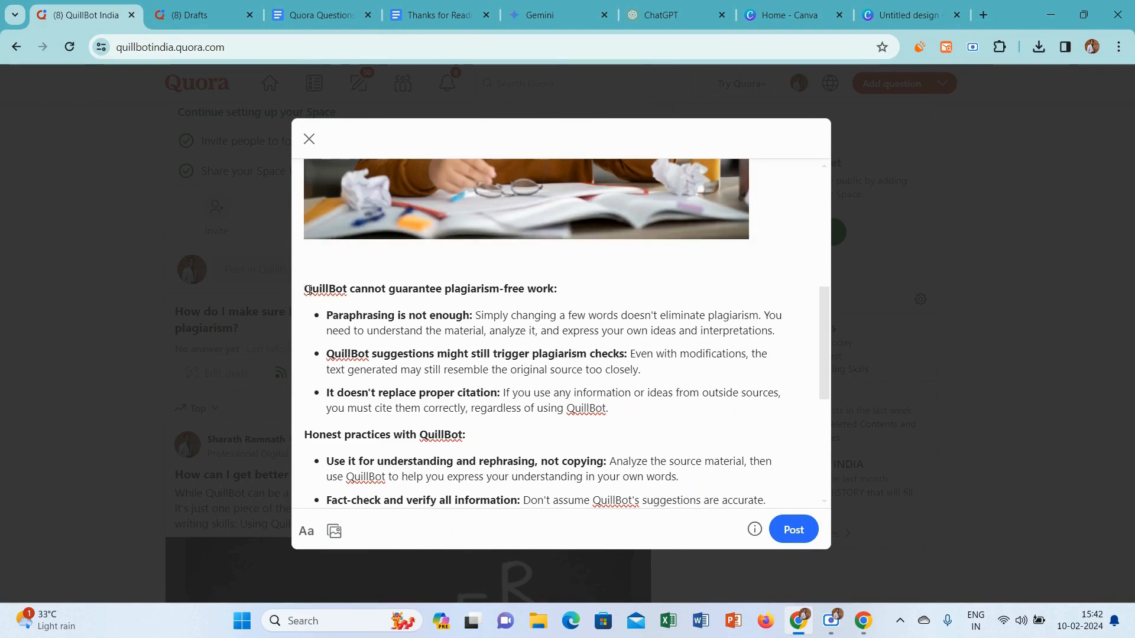
key("BackSpace")
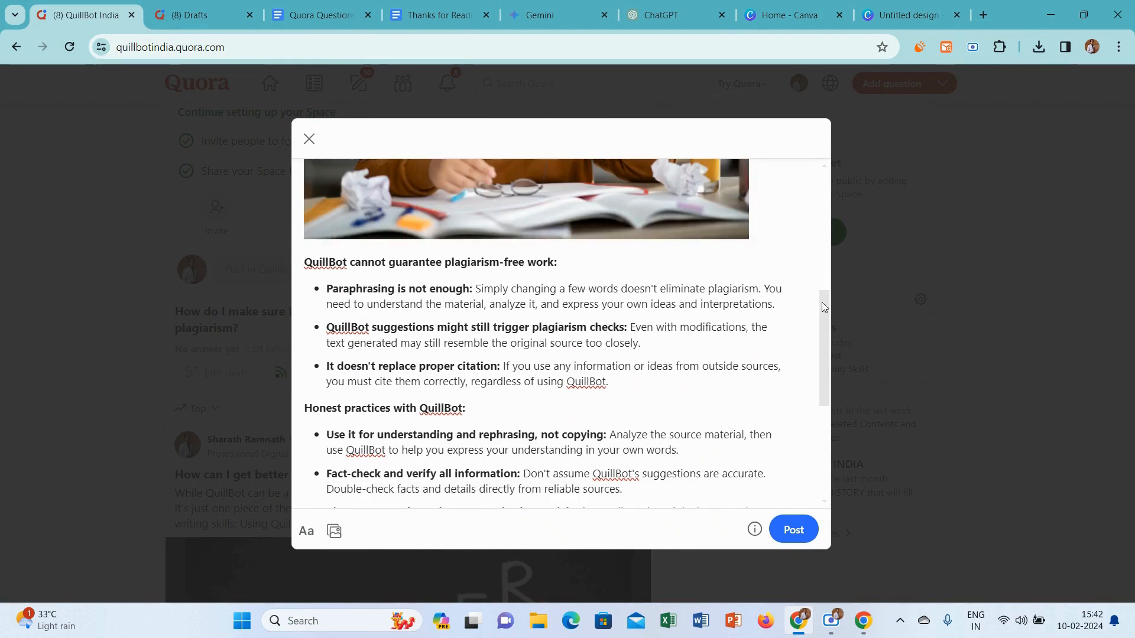
Add the closing line "Thanks for Reading.. ❣" from the Thanks for Reading document on a new line at the end of the answer
left_click_drag(823, 305, 841, 443)
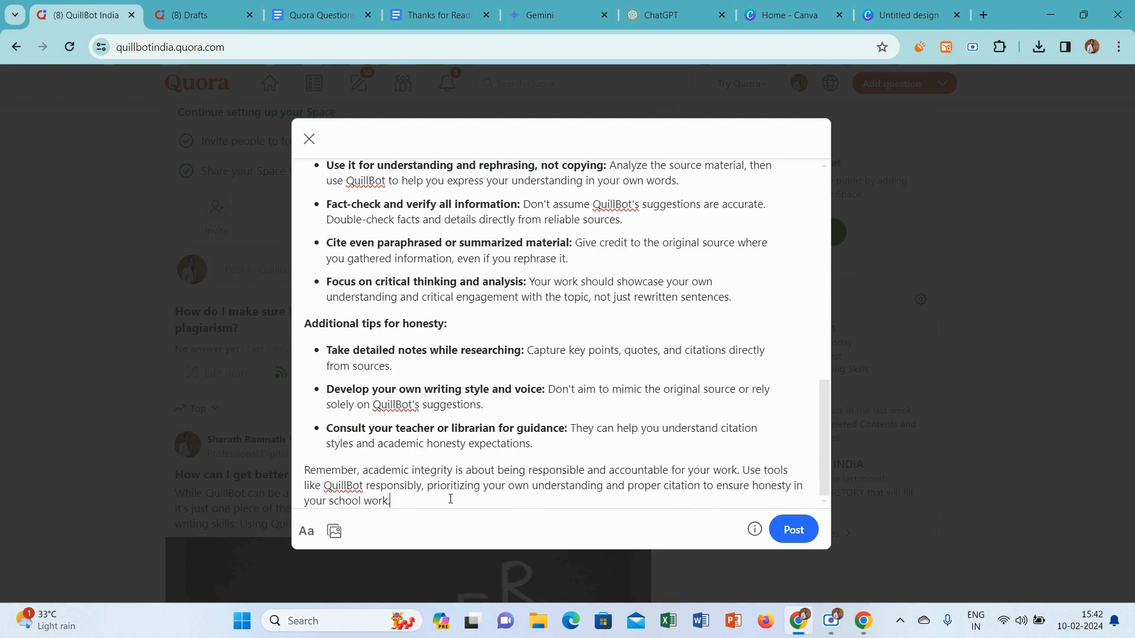
key("Return")
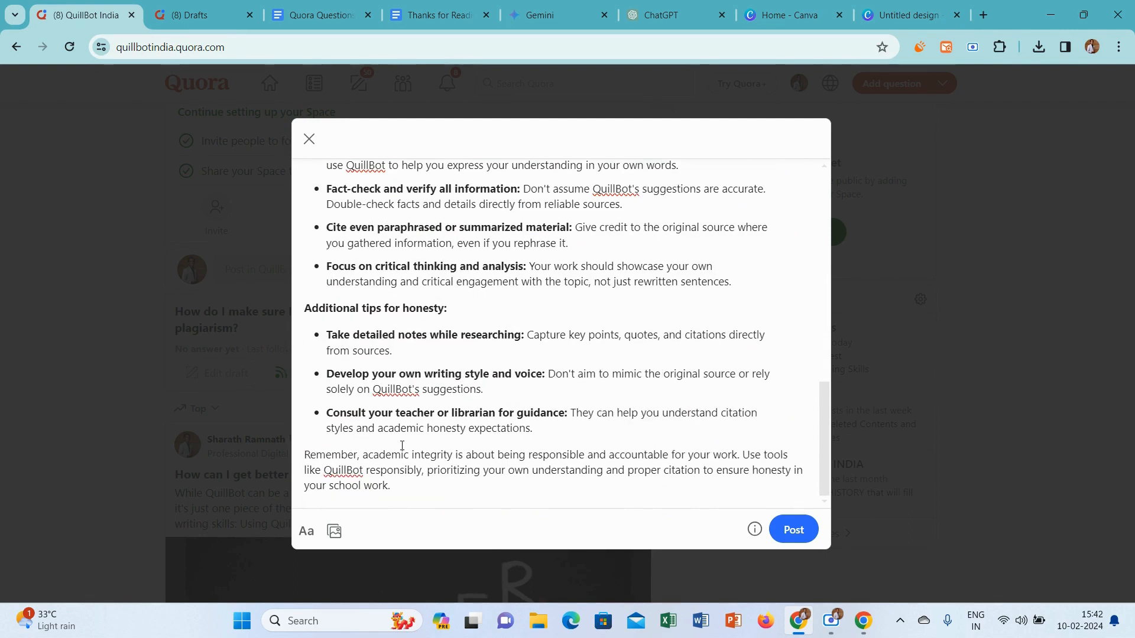
left_click(435, 13)
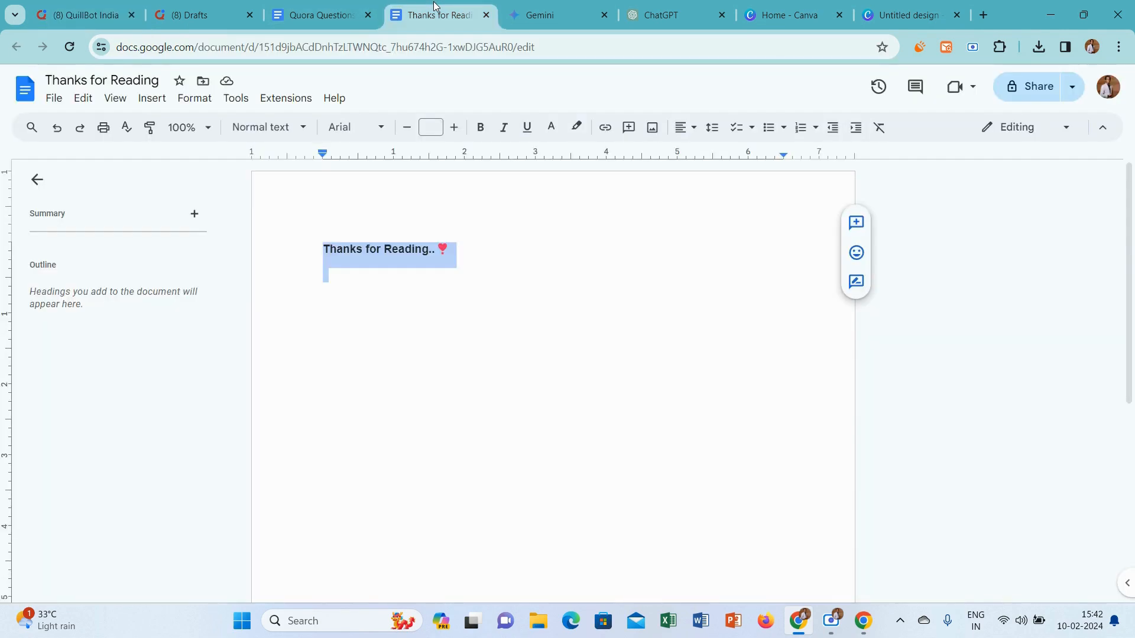
left_click(105, 6)
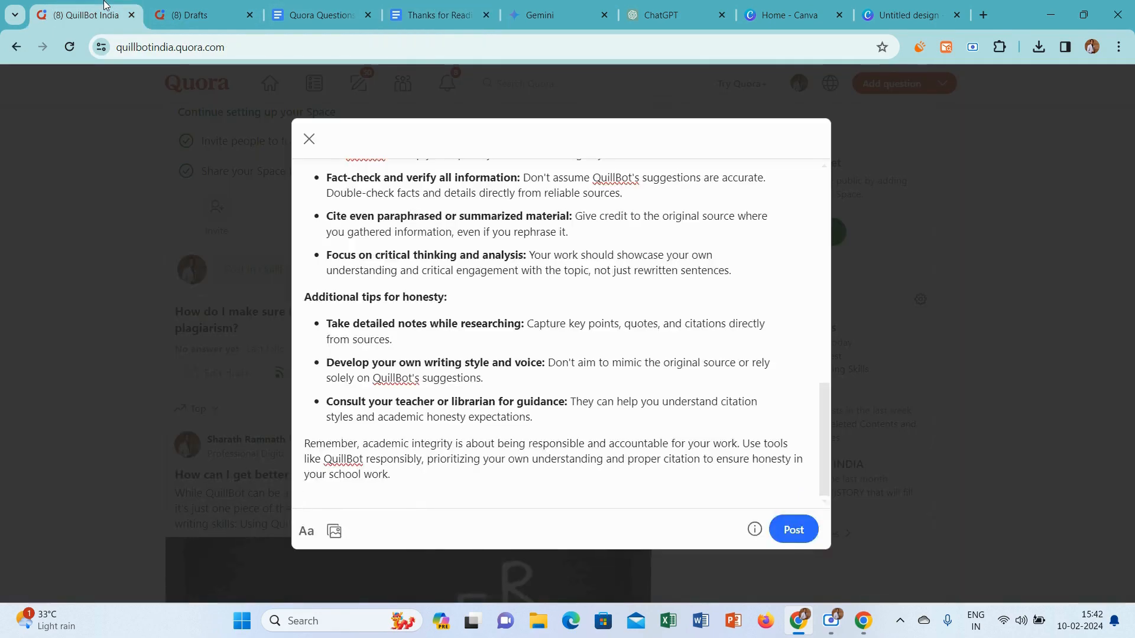
type("Thanks for Reading.. ❣")
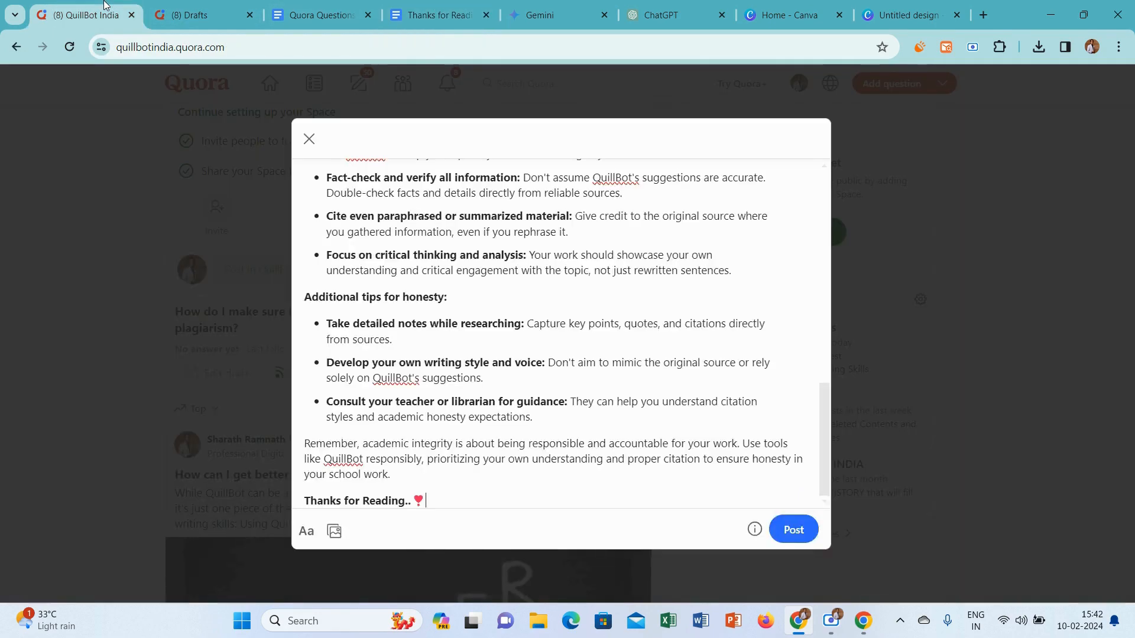
Post the answer about honesty and plagiarism and return to the QuillBot India Space
left_click(790, 530)
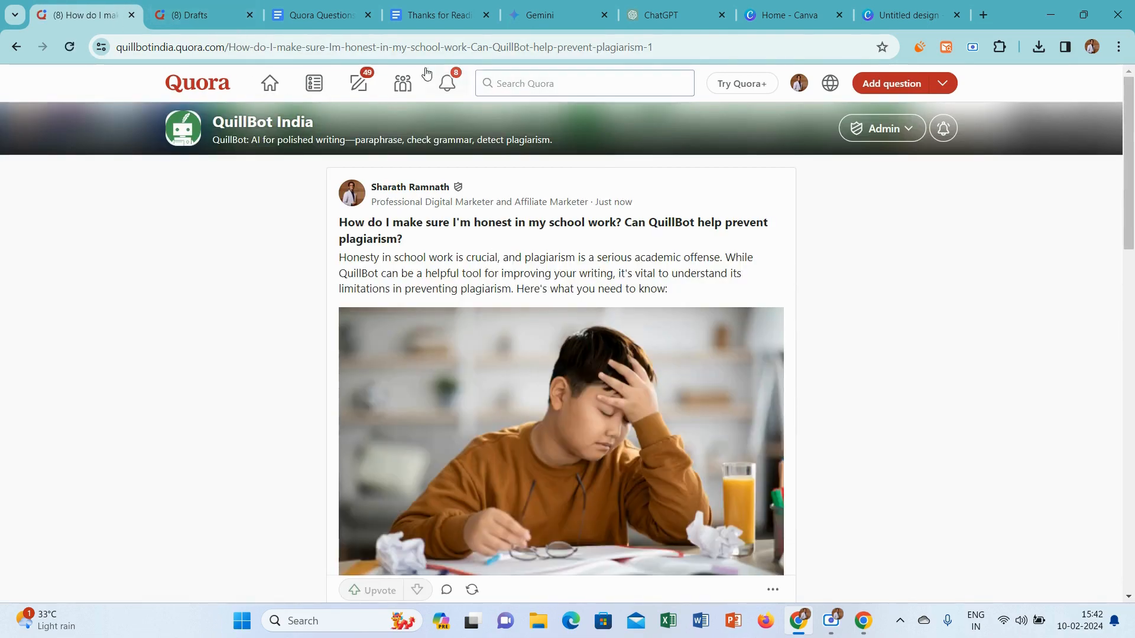
left_click(404, 81)
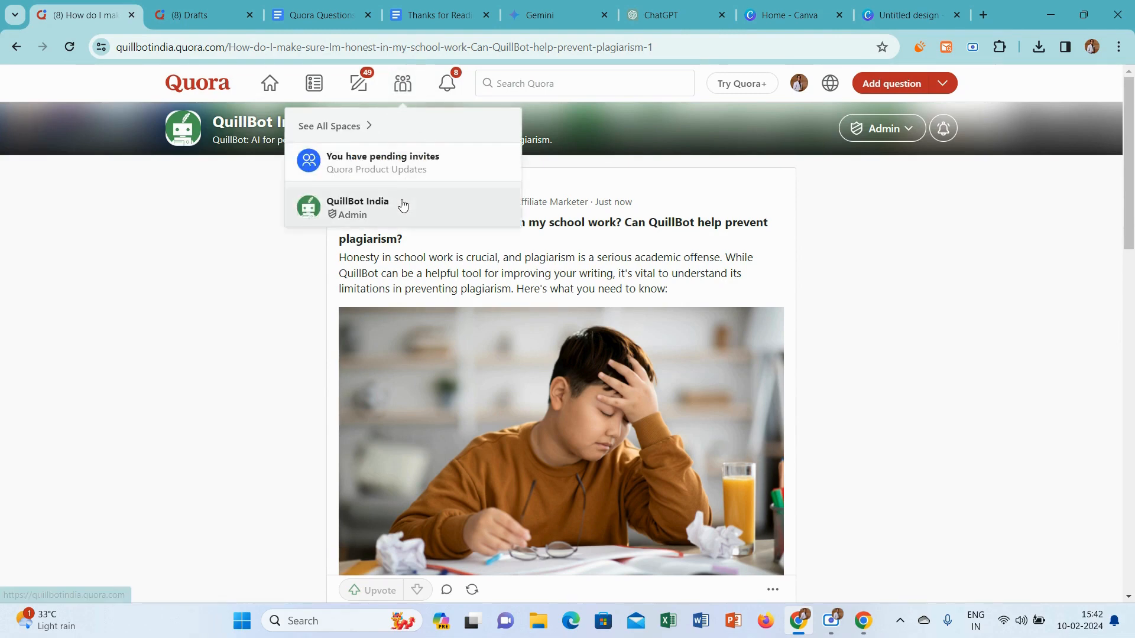
left_click(402, 204)
In the Quora Questions and Topics document, colour the second student question, about honesty in school work and plagiarism, red
left_click(319, 15)
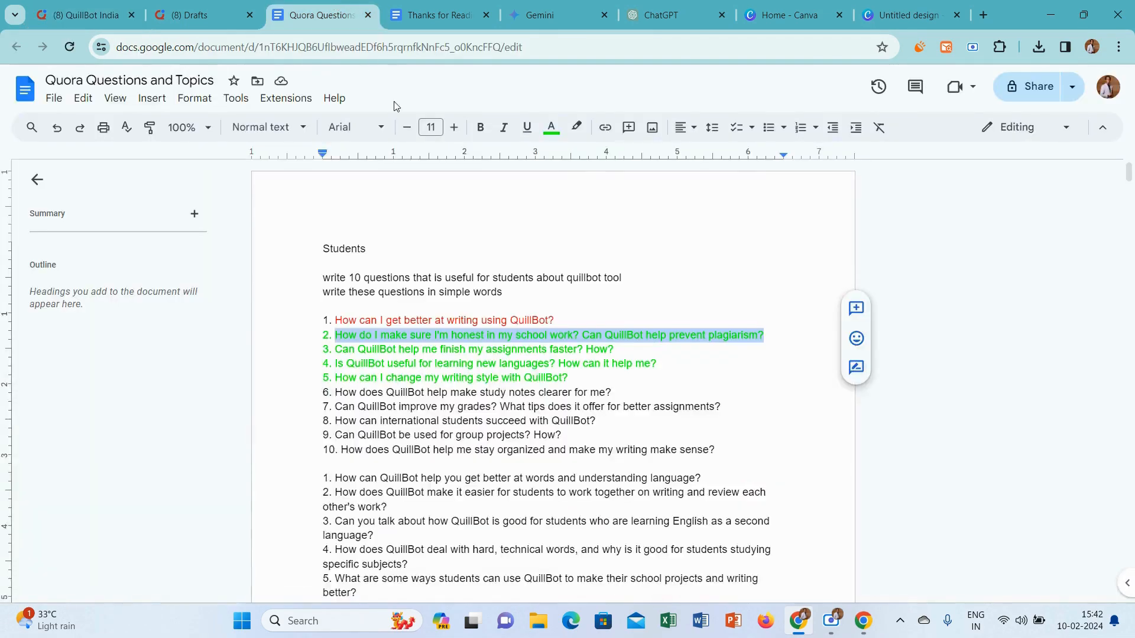
left_click(551, 127)
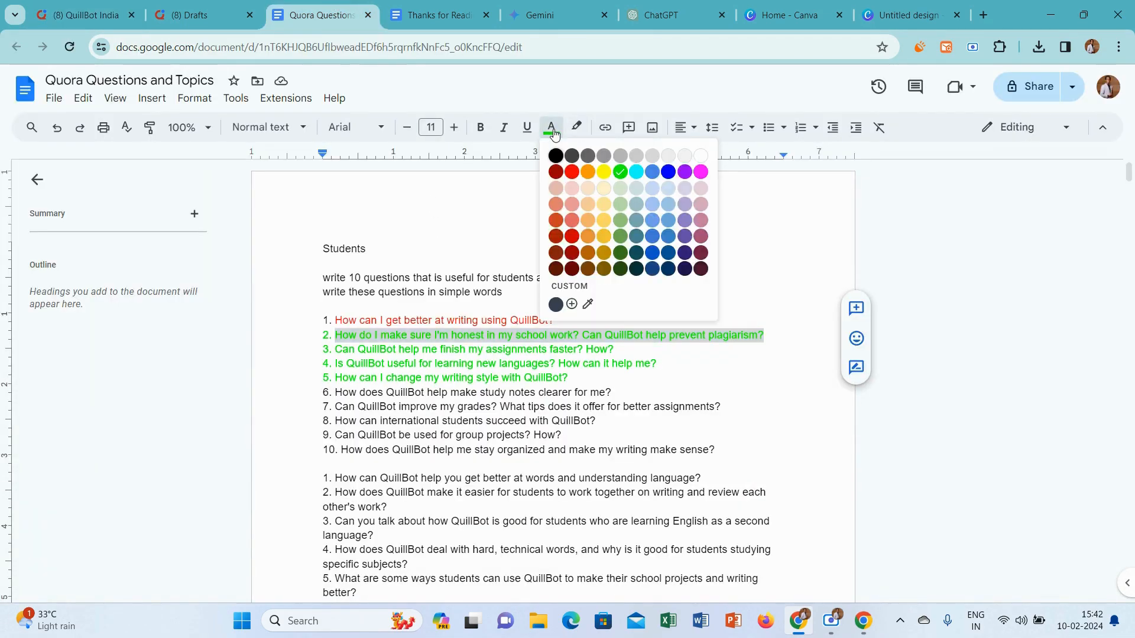
left_click(571, 173)
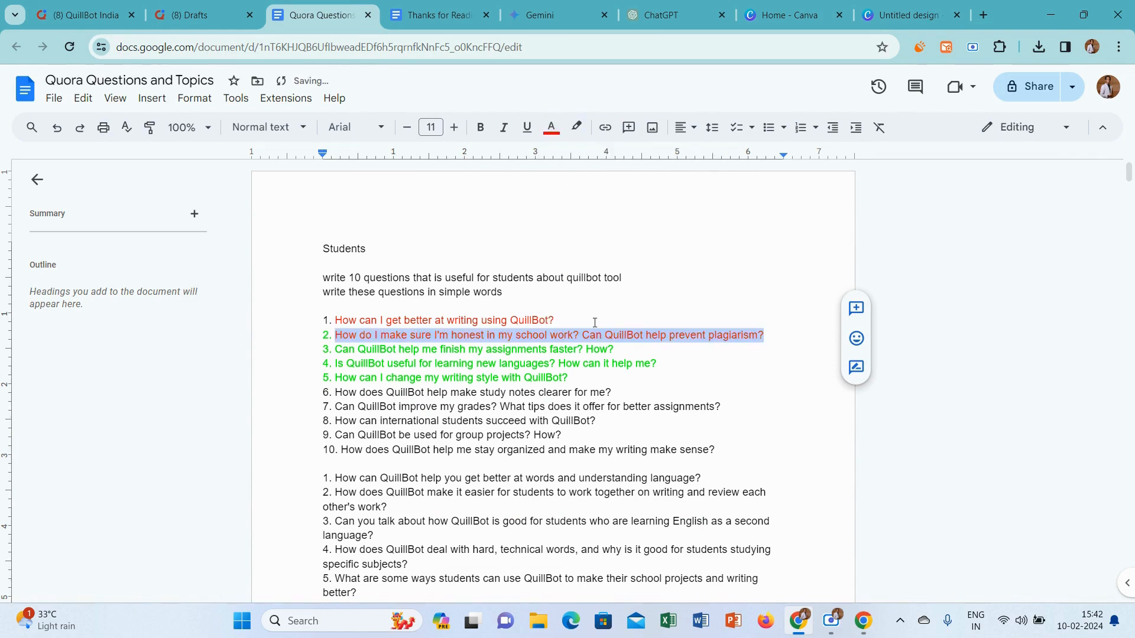
Copy the third student question, about finishing assignments faster, from the questions document and ask it in the QuillBot India Space on Quora
left_click_drag(614, 350, 339, 347)
key("ctrl+c")
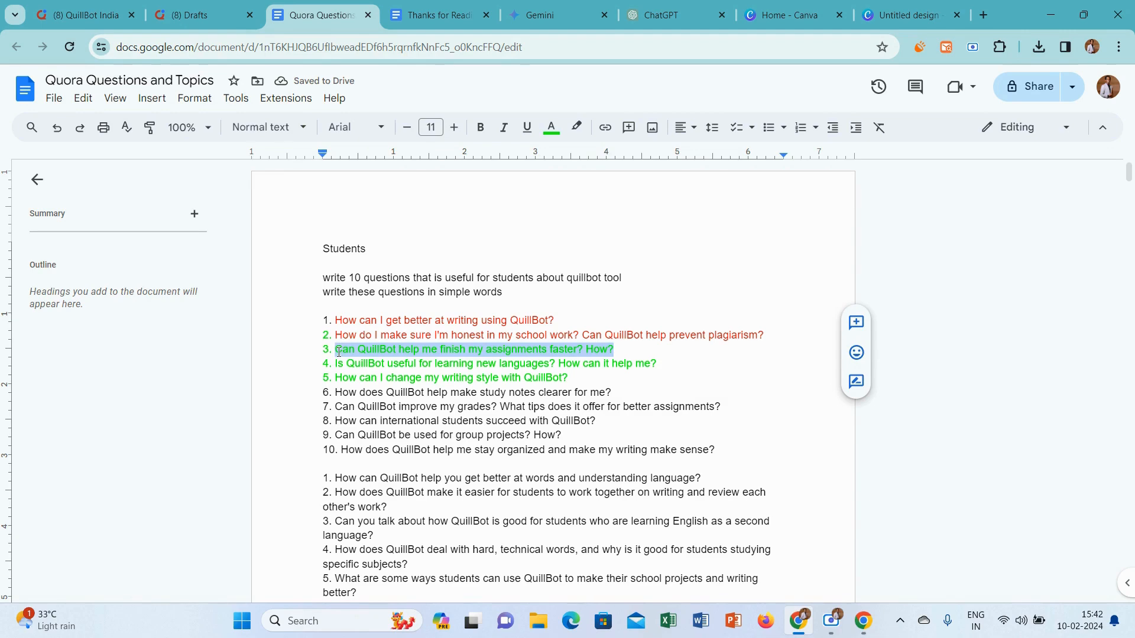
key("ctrl+1")
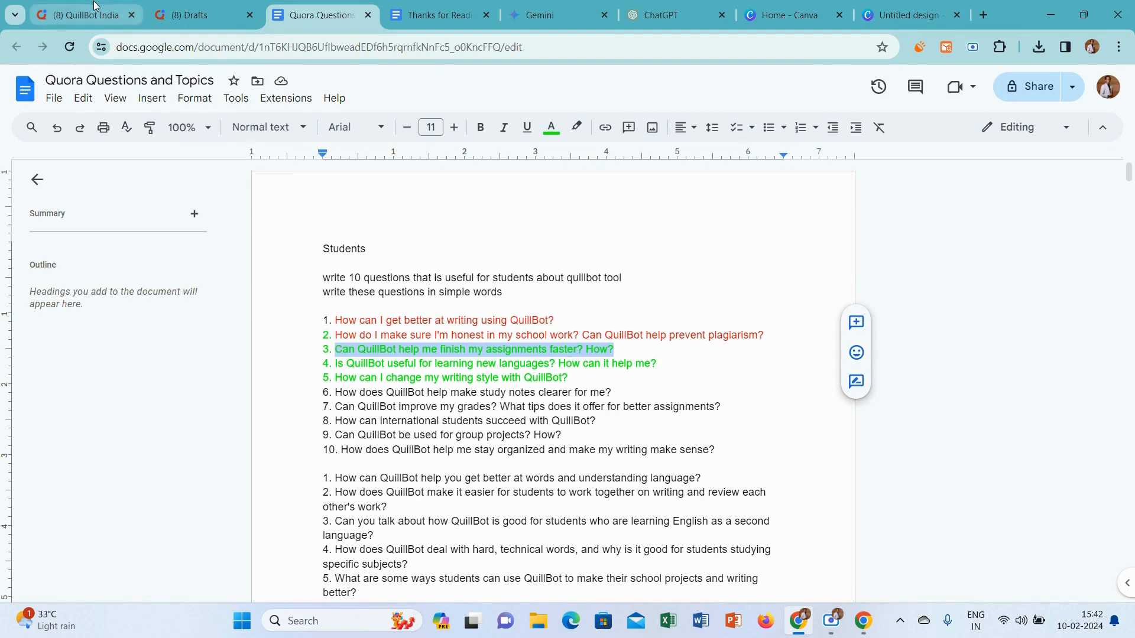
scroll(590, 363, "down", 5)
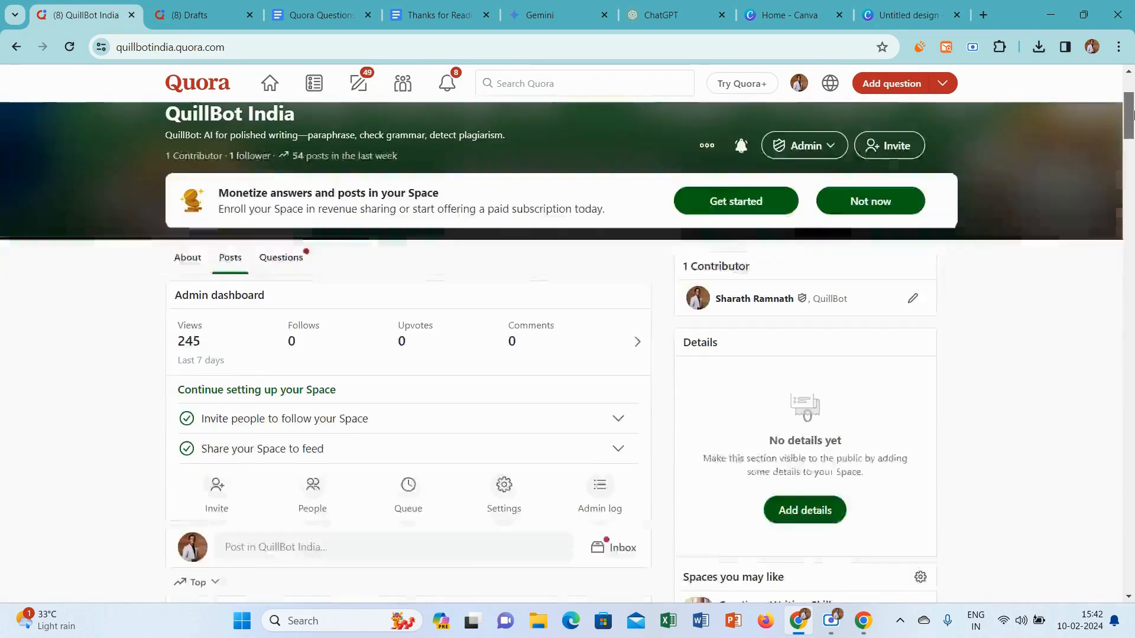
left_click(344, 463)
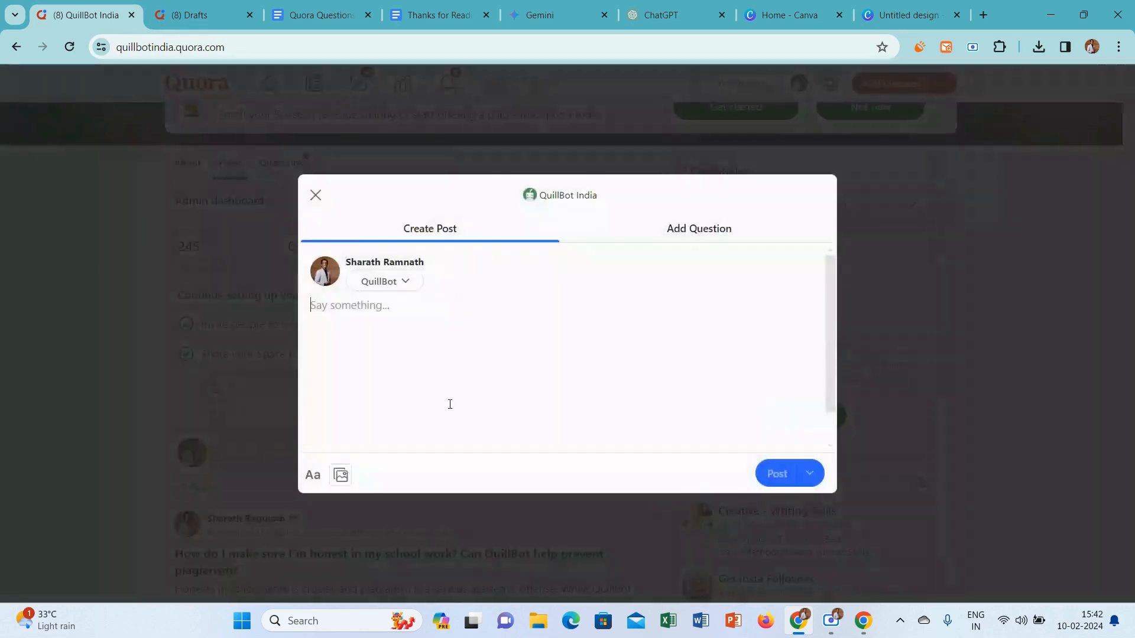
left_click(667, 226)
key("ctrl+v")
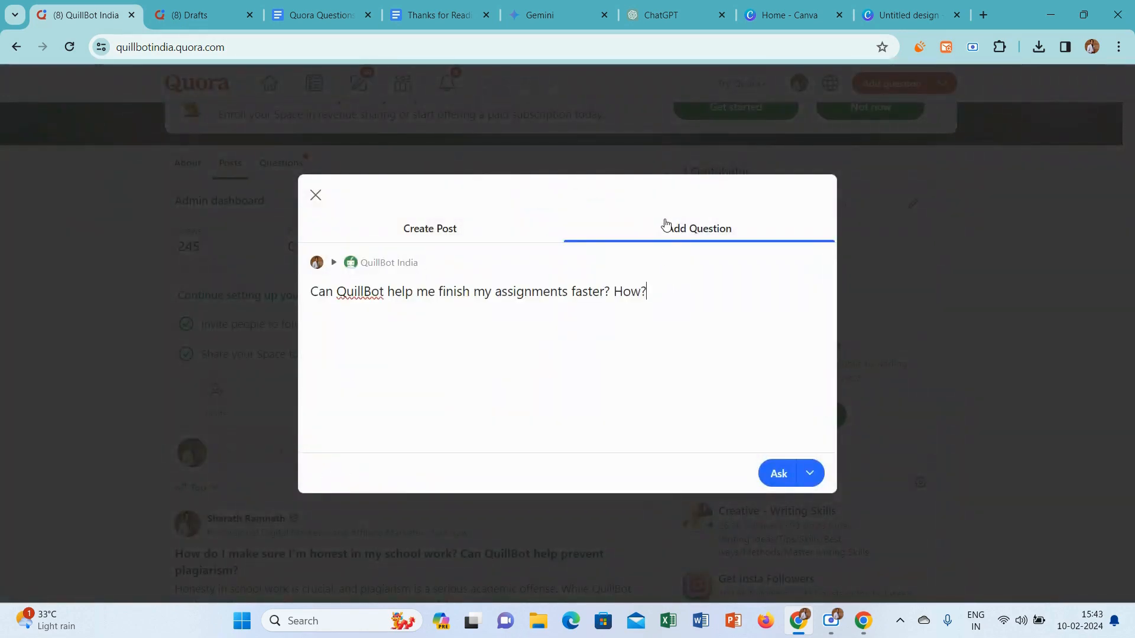
left_click(774, 470)
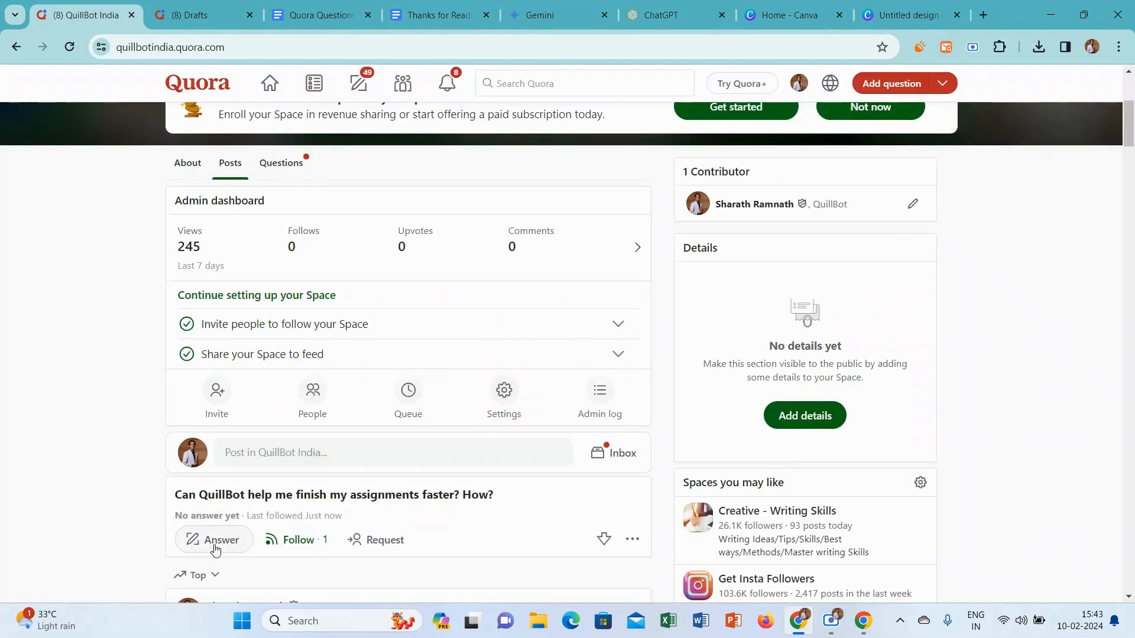
Start an answer to the assignments question and set its credential to Professional Digital Marketer and Affiliate Marketer
left_click(214, 543)
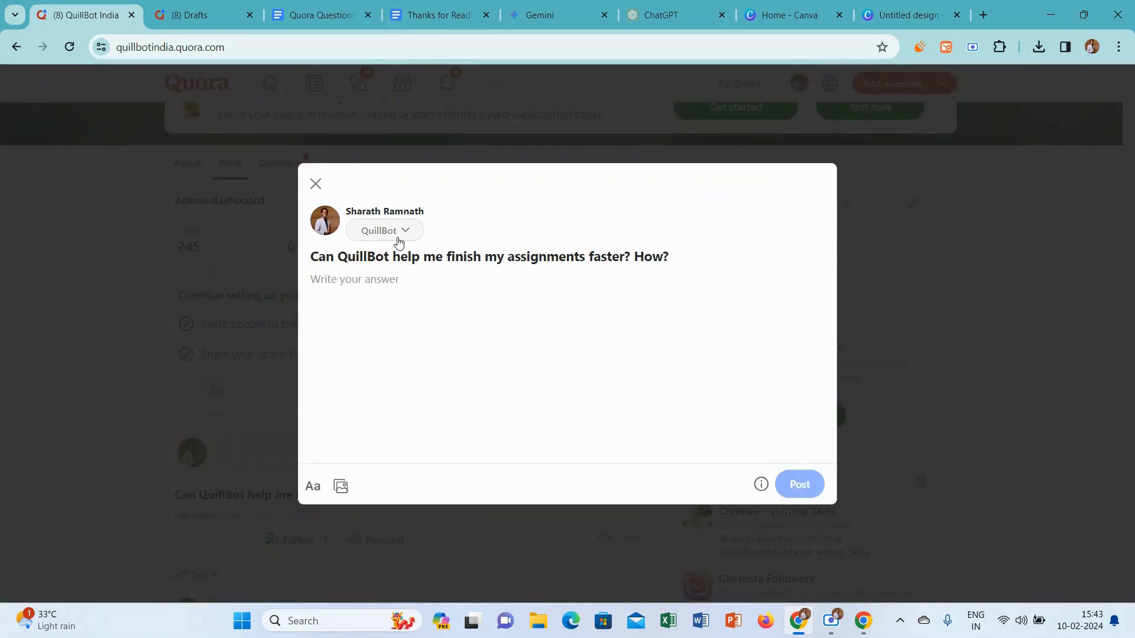
left_click(398, 238)
left_click(371, 273)
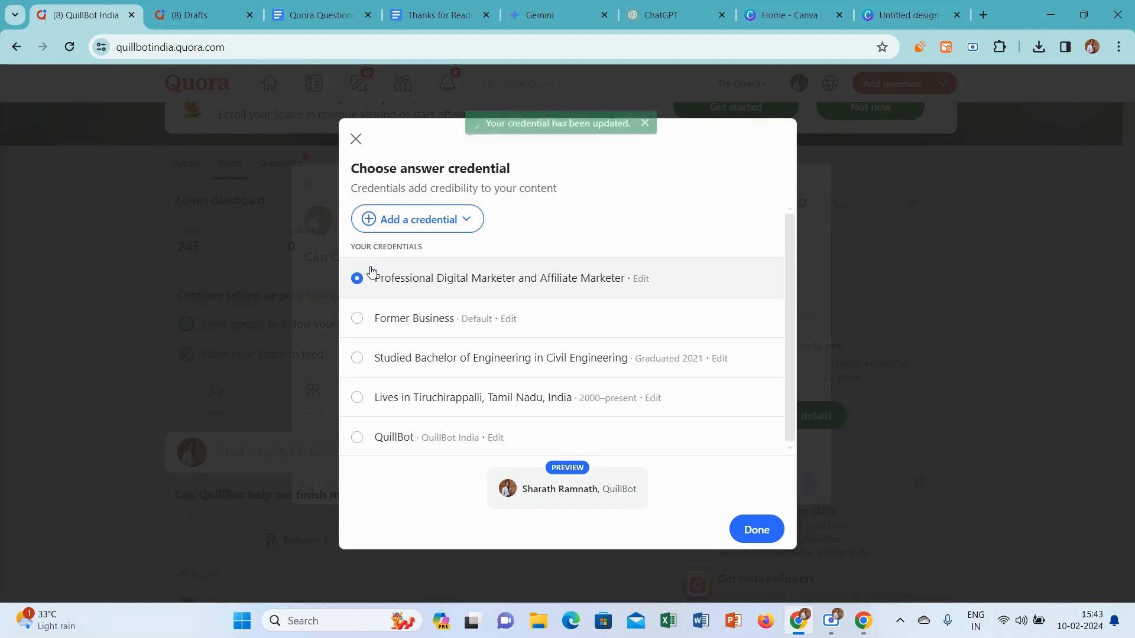
left_click(755, 528)
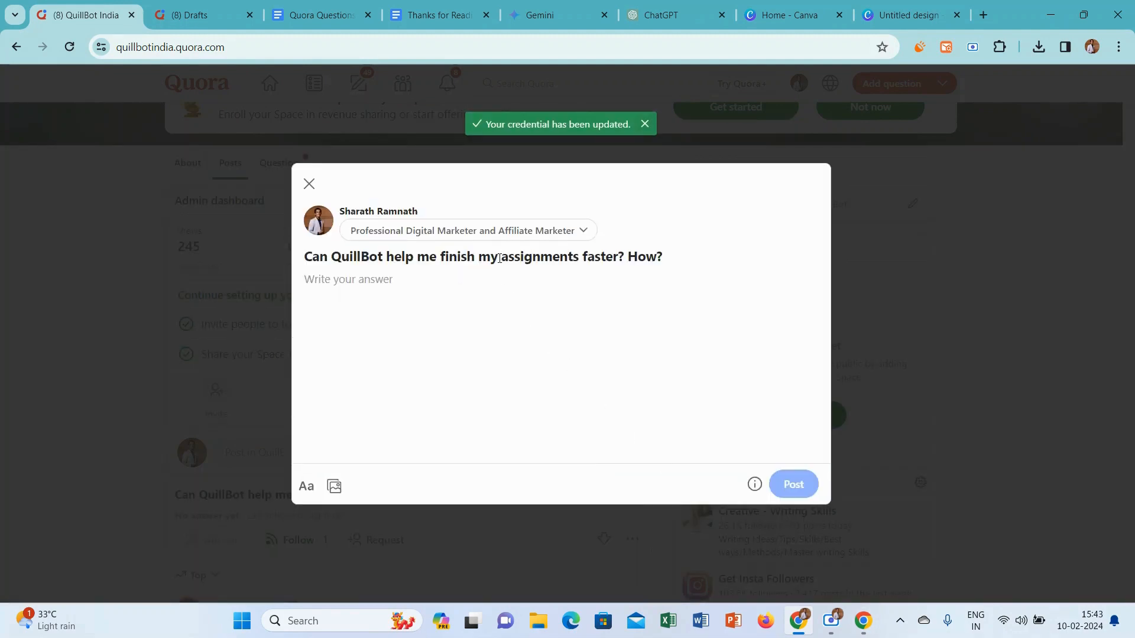
Copy the question title from the Quora answer and submit it as a prompt in Gemini
left_click_drag(304, 256, 626, 286)
key("ctrl+c")
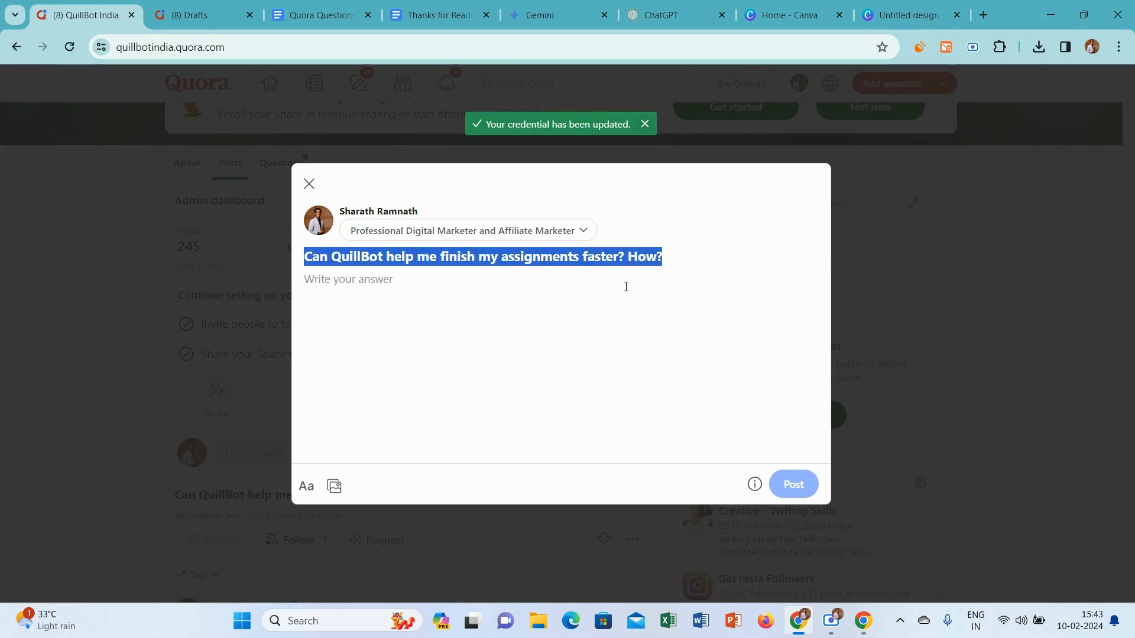
left_click(639, 279)
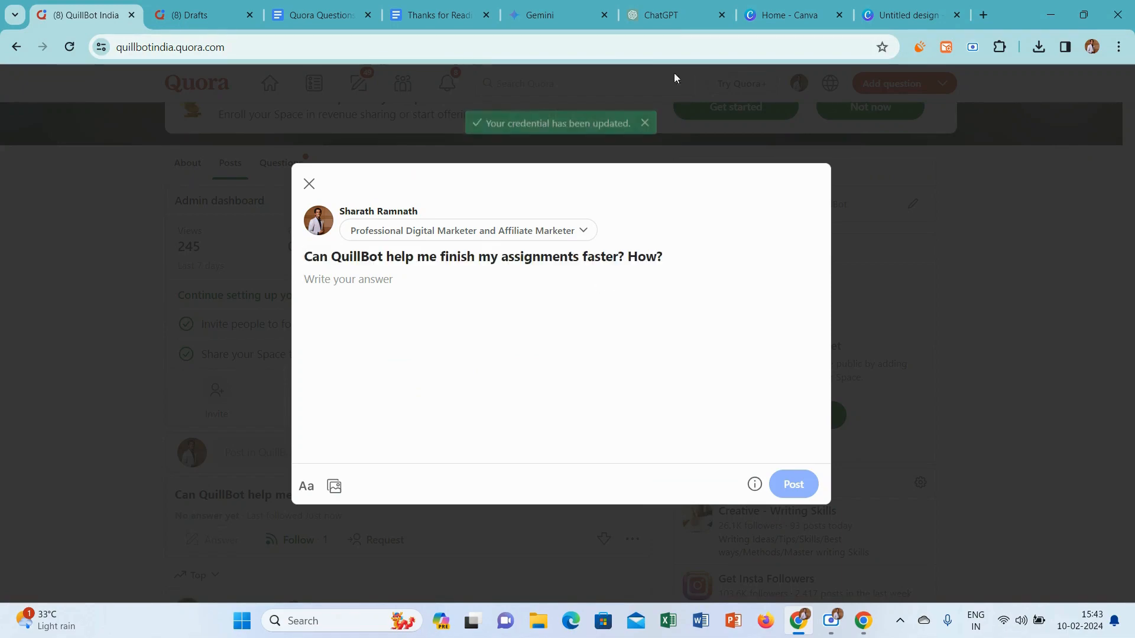
left_click(523, 10)
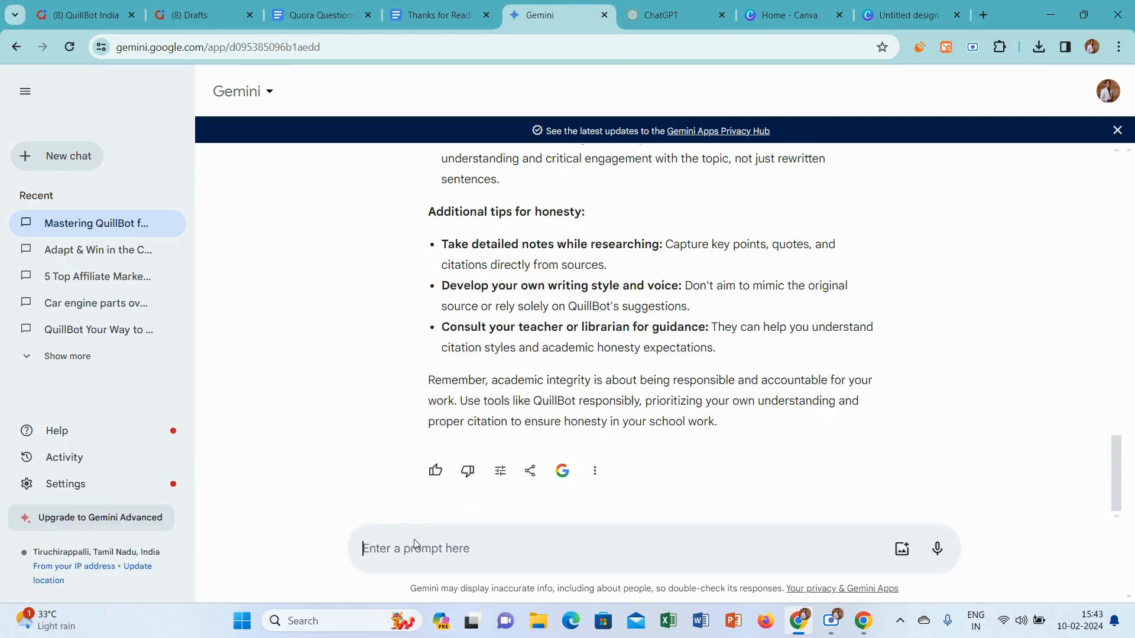
key("ctrl+v")
key("BackSpace")
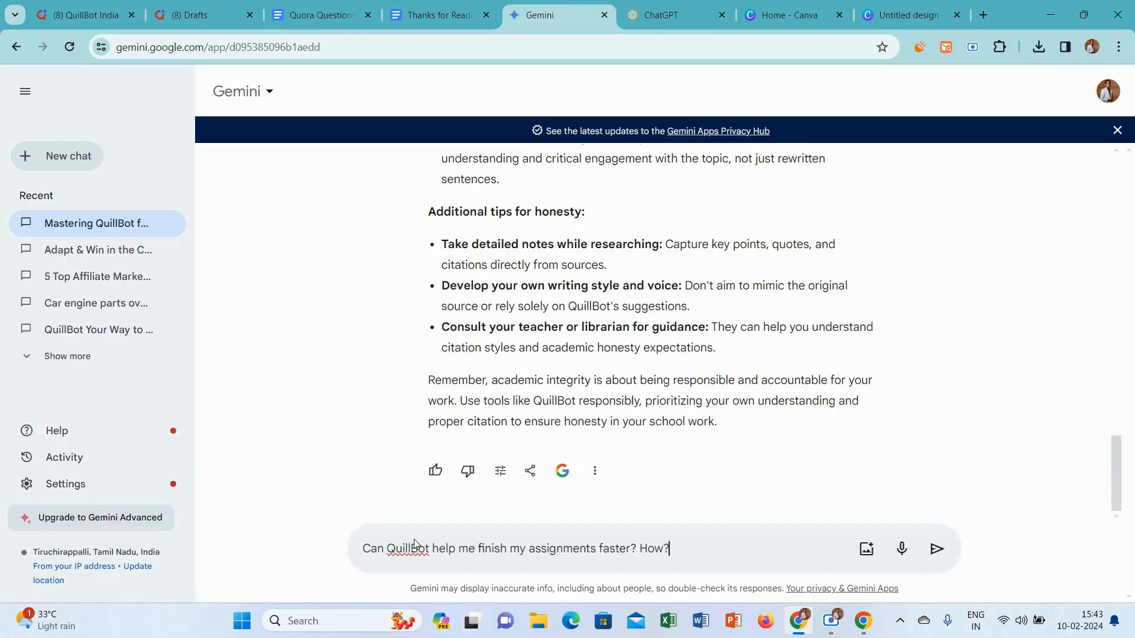
key("Return")
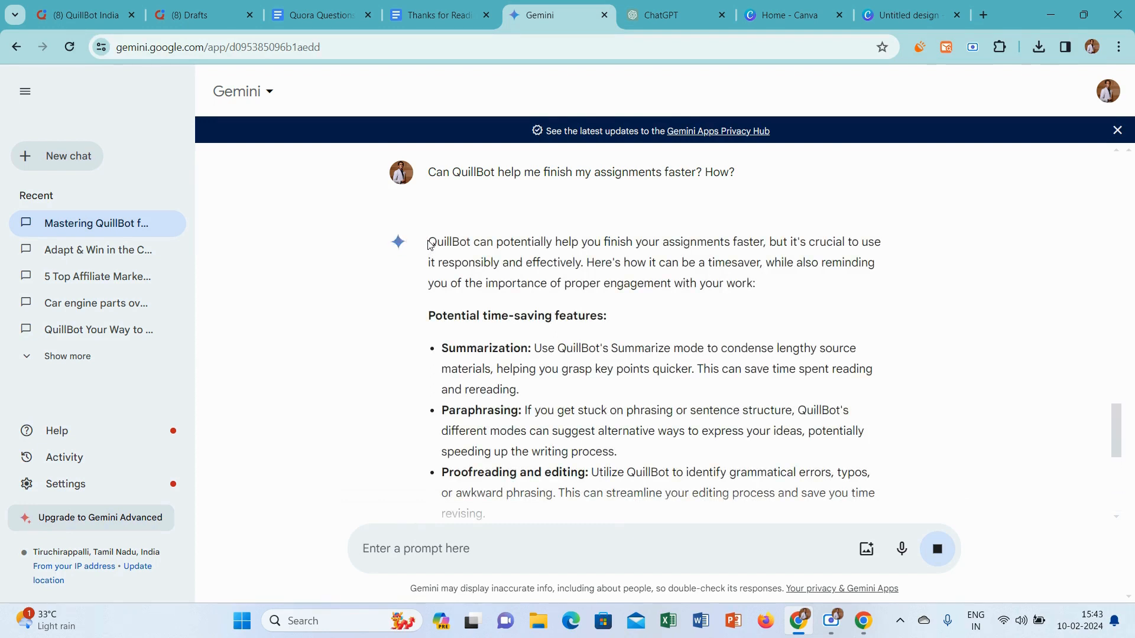
left_click_drag(430, 243, 633, 436)
left_click(632, 445)
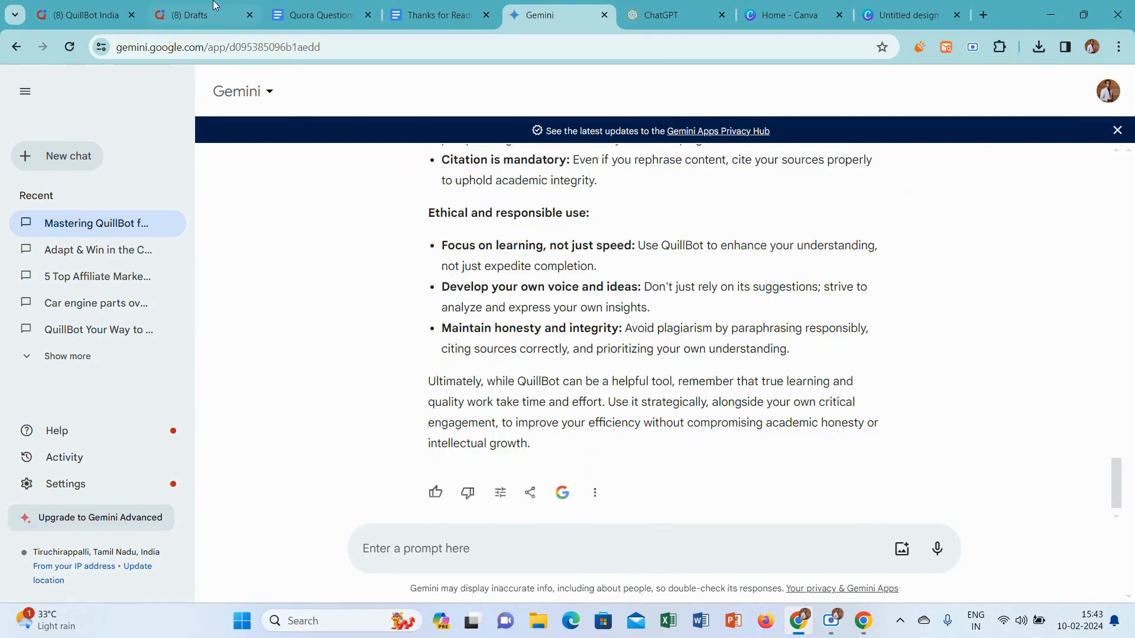
left_click(195, 15)
left_click(83, 15)
mouse_move(82, 15)
left_mouse_down()
mouse_move(520, 281)
mouse_move(82, 15)
left_mouse_up()
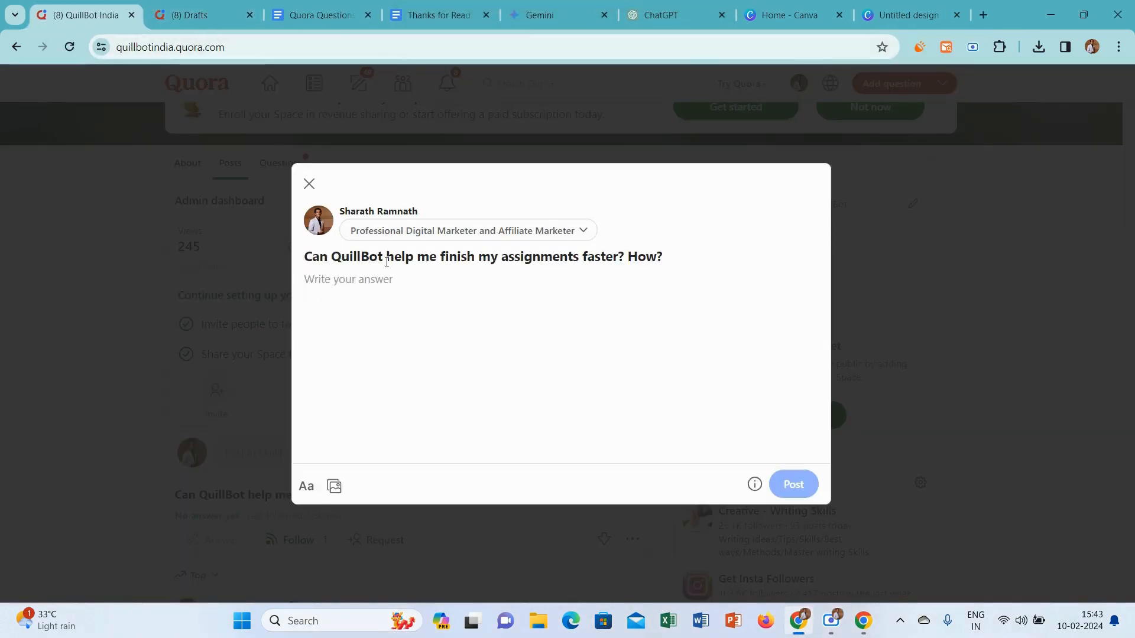
key("ctrl+v")
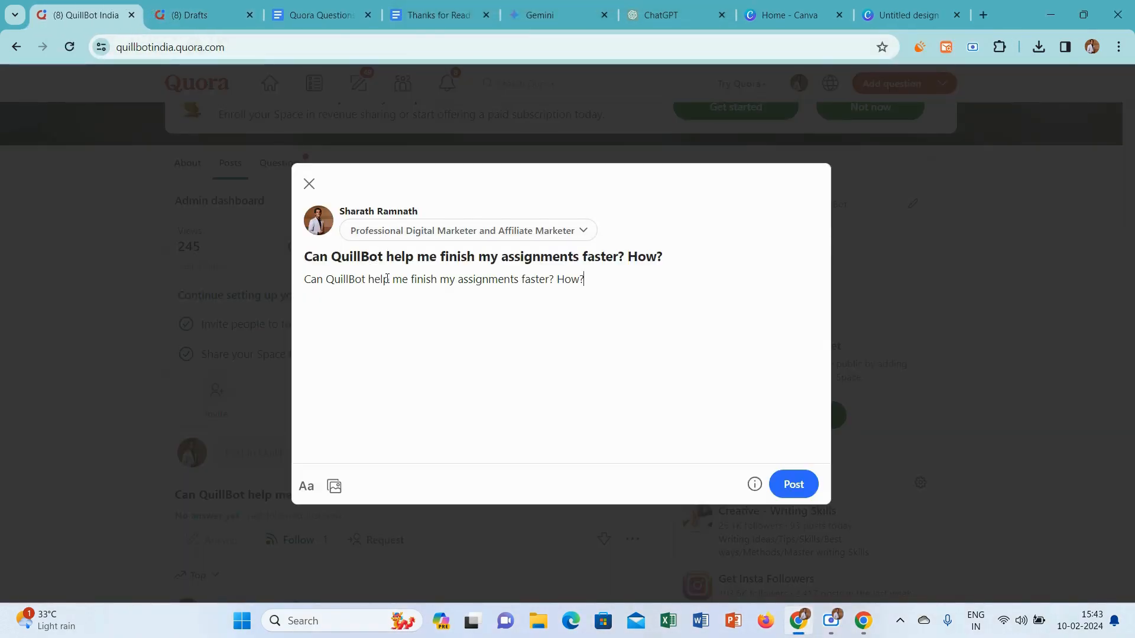
key("ctrl+a")
key("BackSpace")
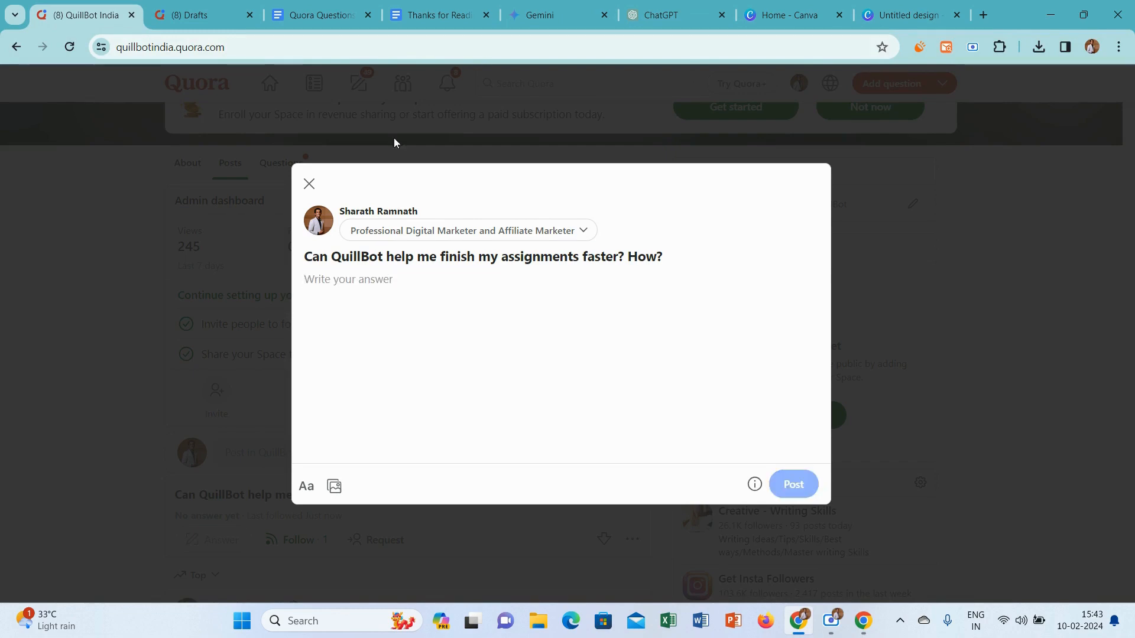
Copy Gemini's full response into the Quora answer and add an empty line above "Potential time-saving features:"
left_click(557, 6)
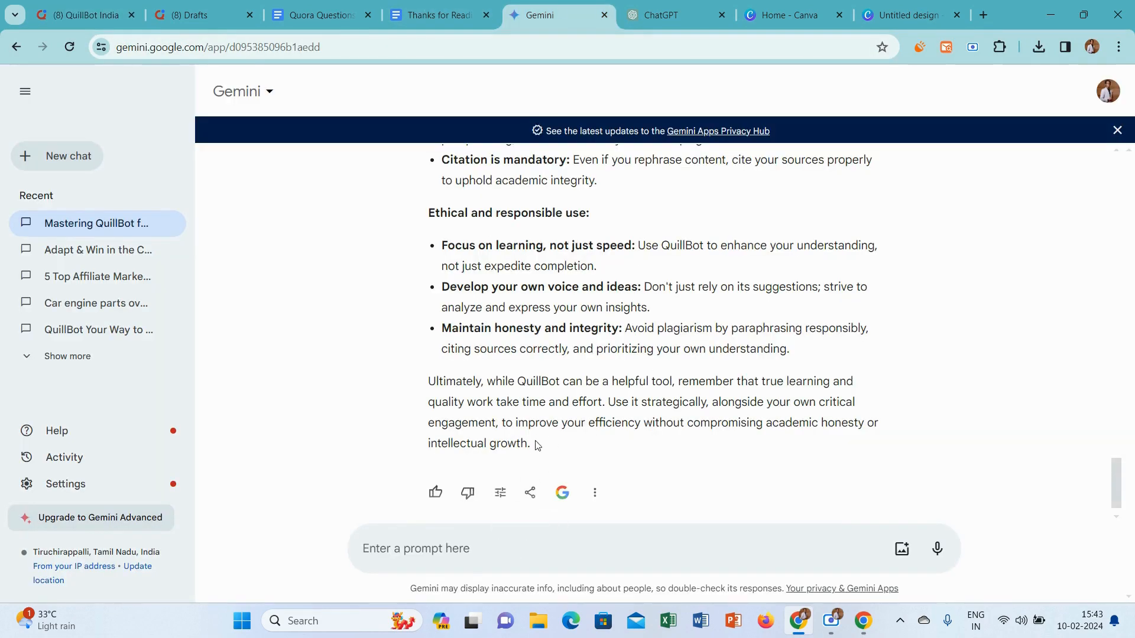
left_click_drag(535, 445, 432, 486)
key("ctrl+c")
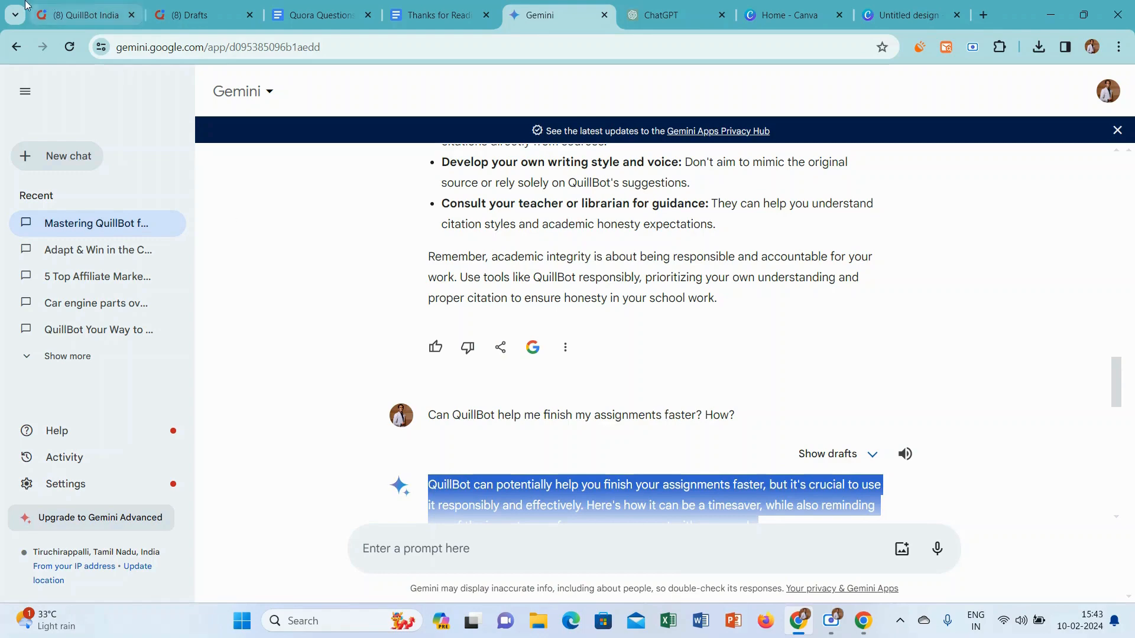
left_click(87, 5)
key("ctrl+v")
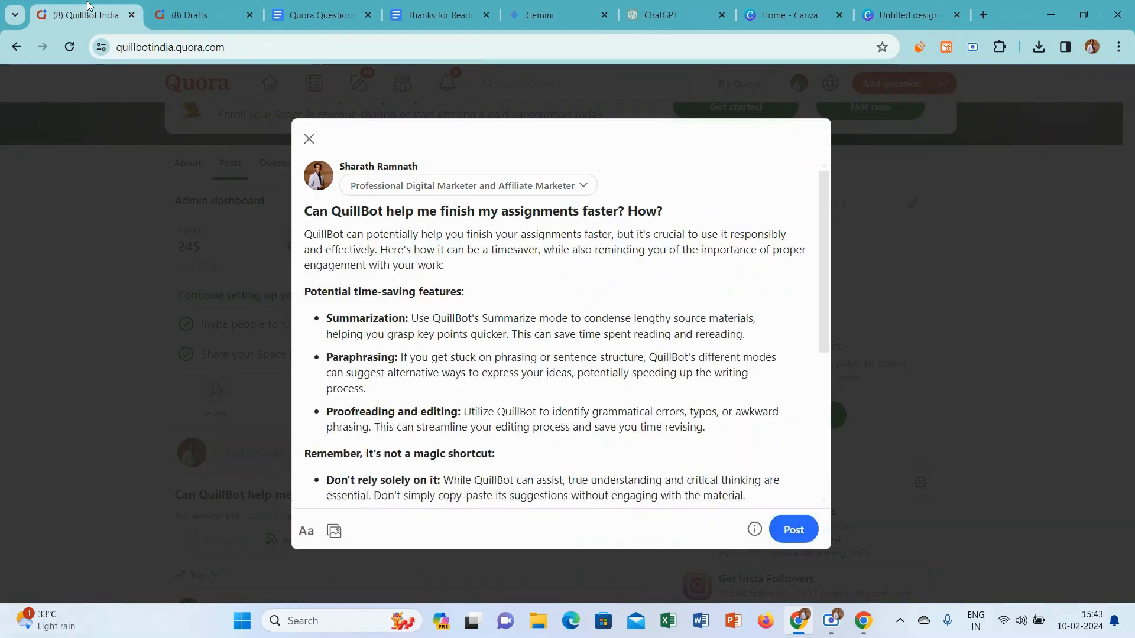
left_click(487, 274)
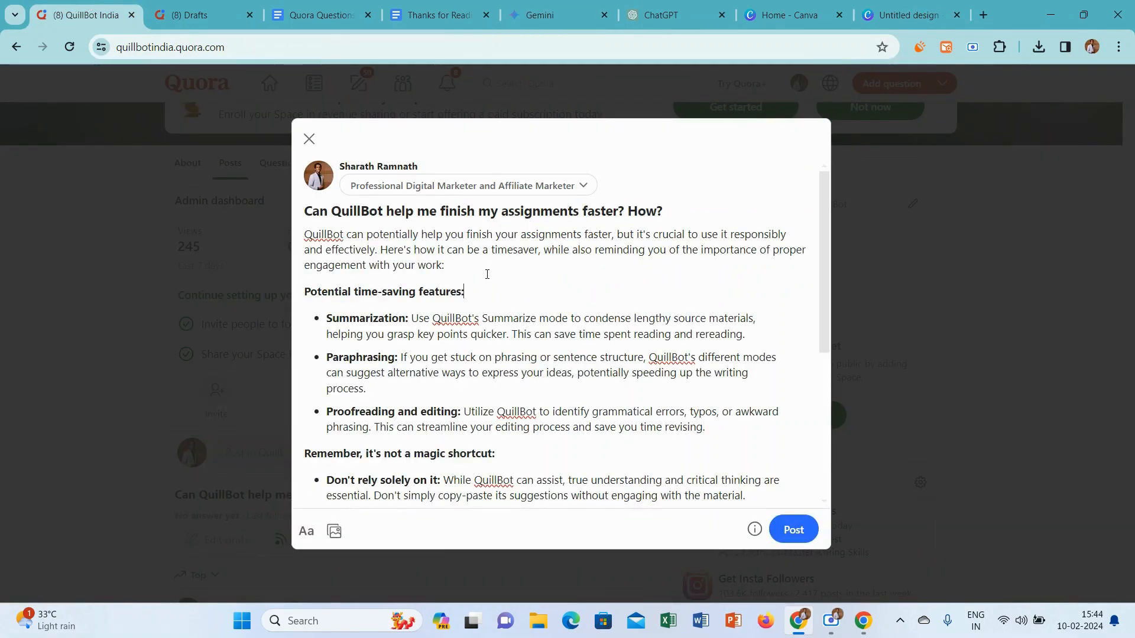
key("Return")
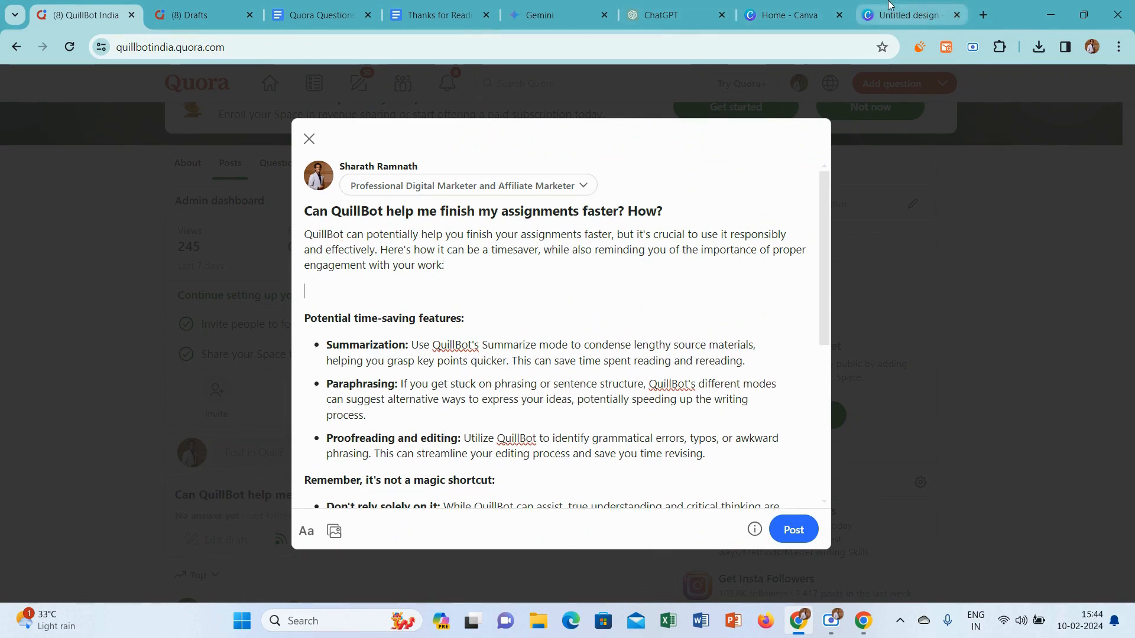
Switch to the untitled Canva design and search its photos for "assignments"
left_click(905, 14)
left_click(220, 135)
left_click(219, 133)
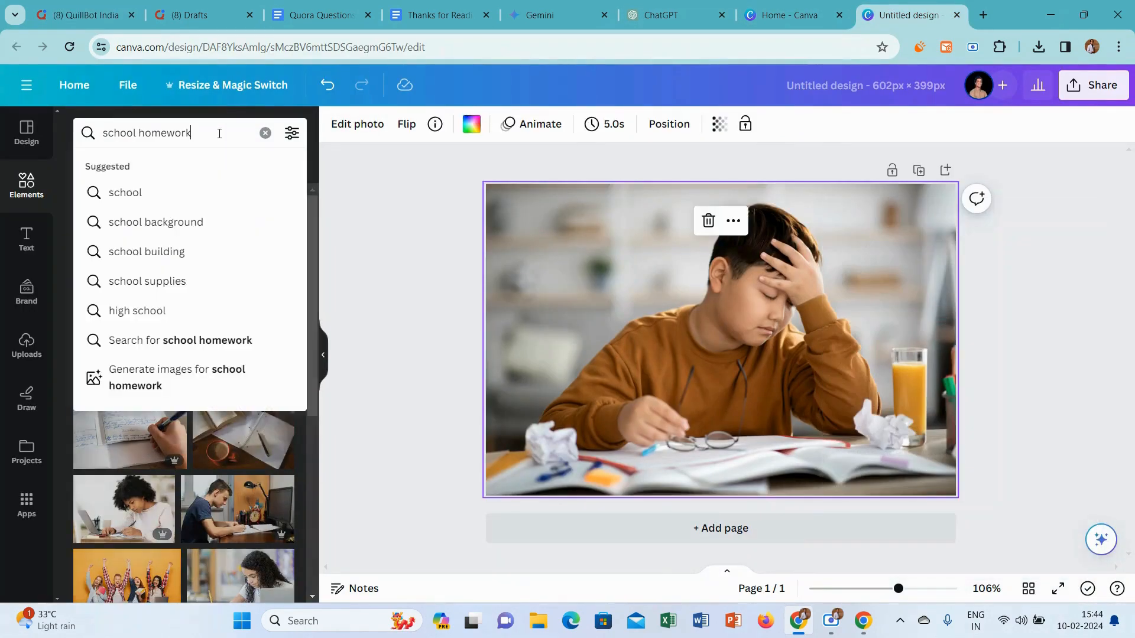
key("ctrl+a")
type("assig")
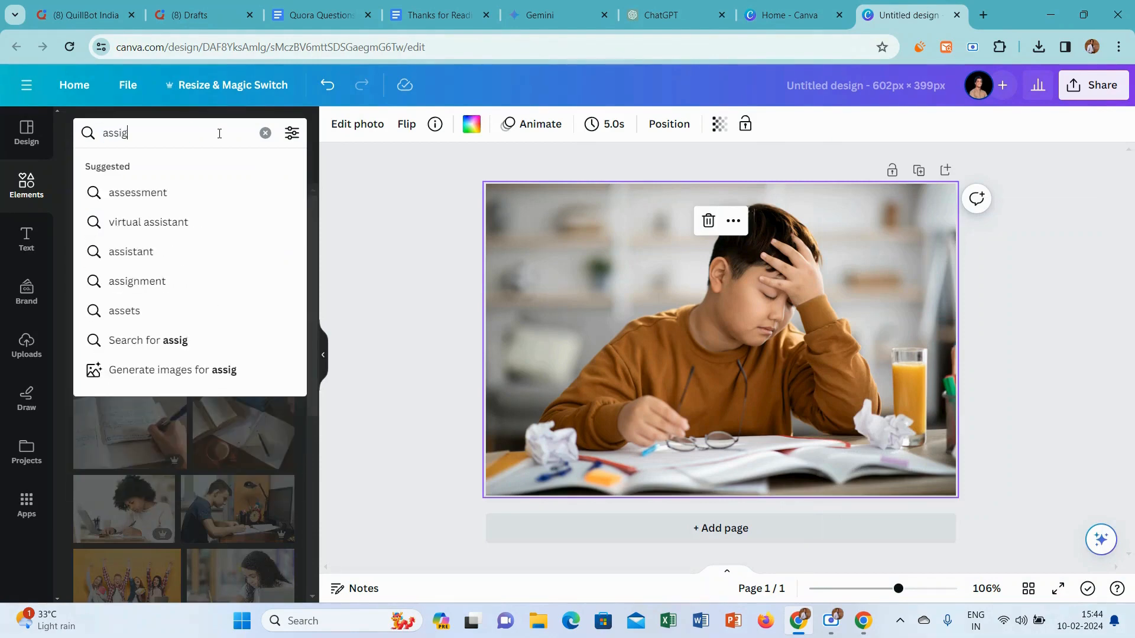
type("nments")
key("Return")
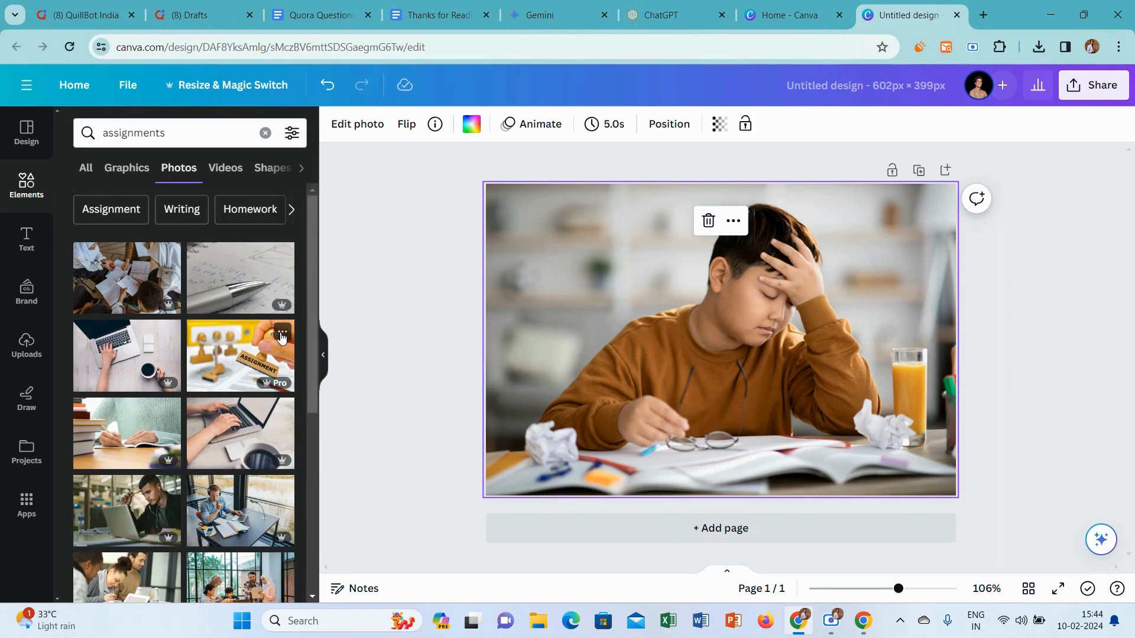
Remove the current photo of the boy and set the ASSIGNMENT stamp photo as the page background
left_click(709, 220)
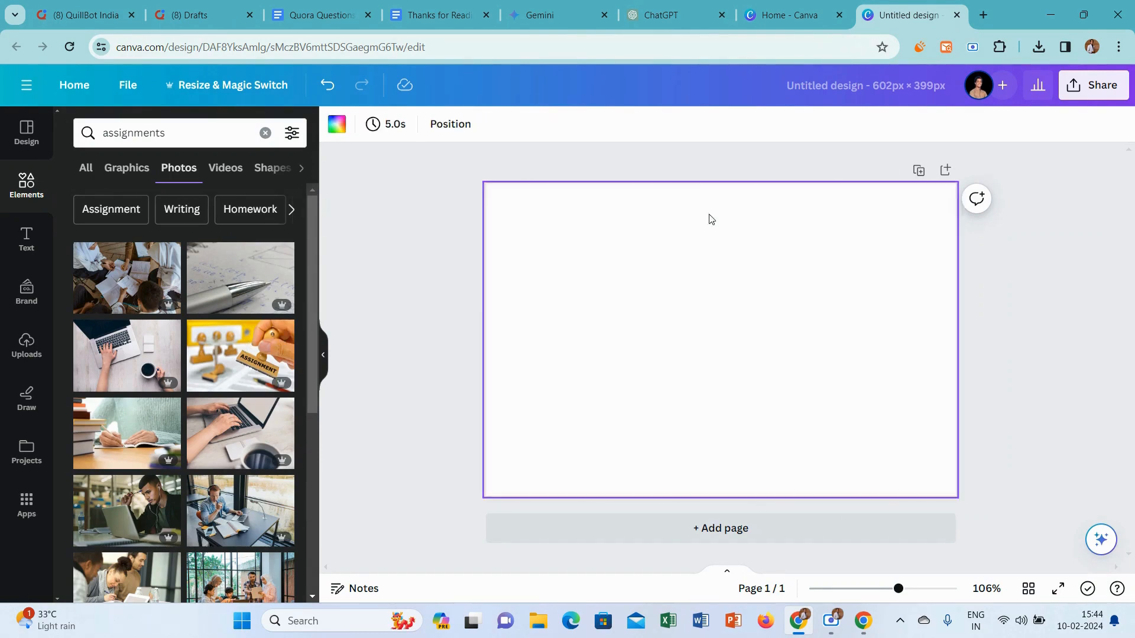
left_click(240, 356)
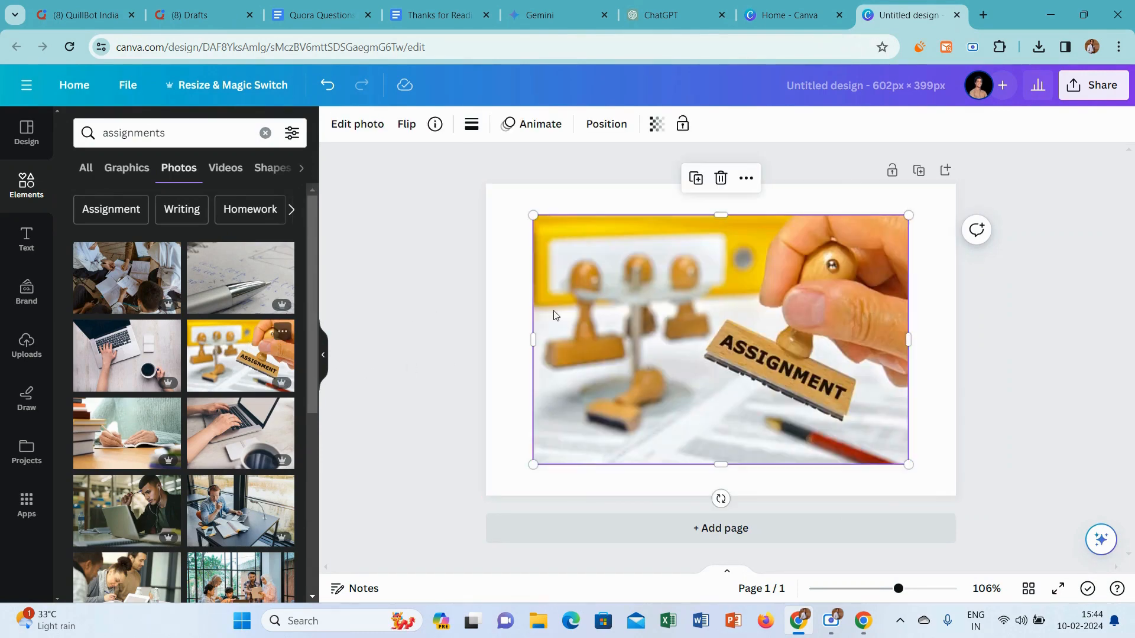
right_click(721, 302)
left_click(824, 549)
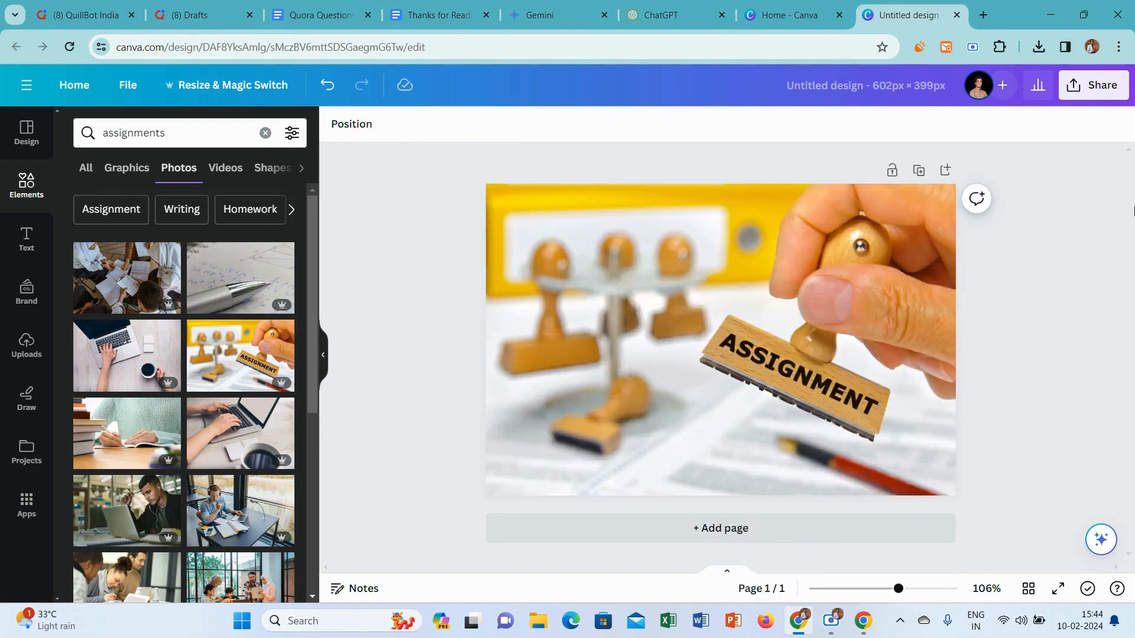
Download the Canva design with the ASSIGNMENT stamp as a PNG
left_click(1100, 84)
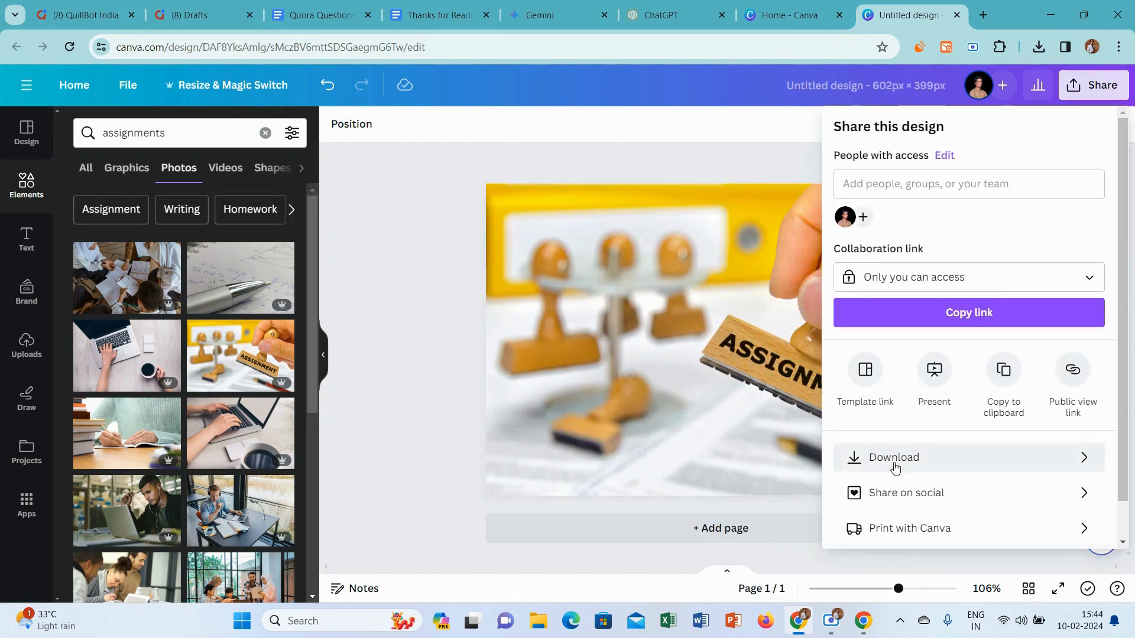
left_click(895, 461)
left_click(939, 364)
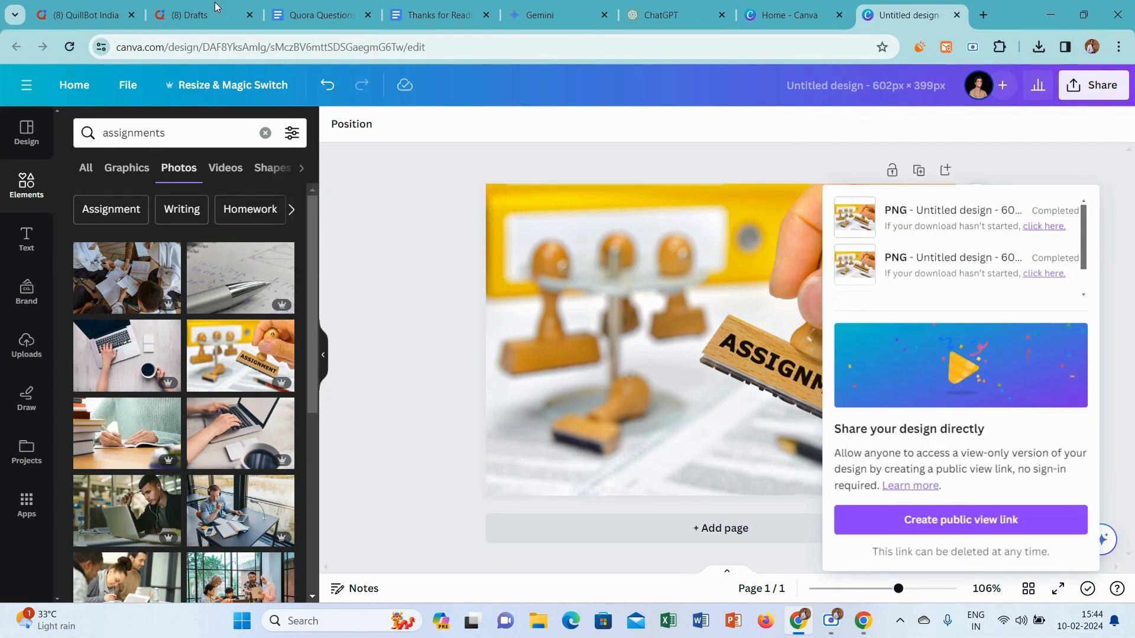
Insert the newly downloaded ASSIGNMENT stamp image below the introduction of the Quora answer
left_click(86, 15)
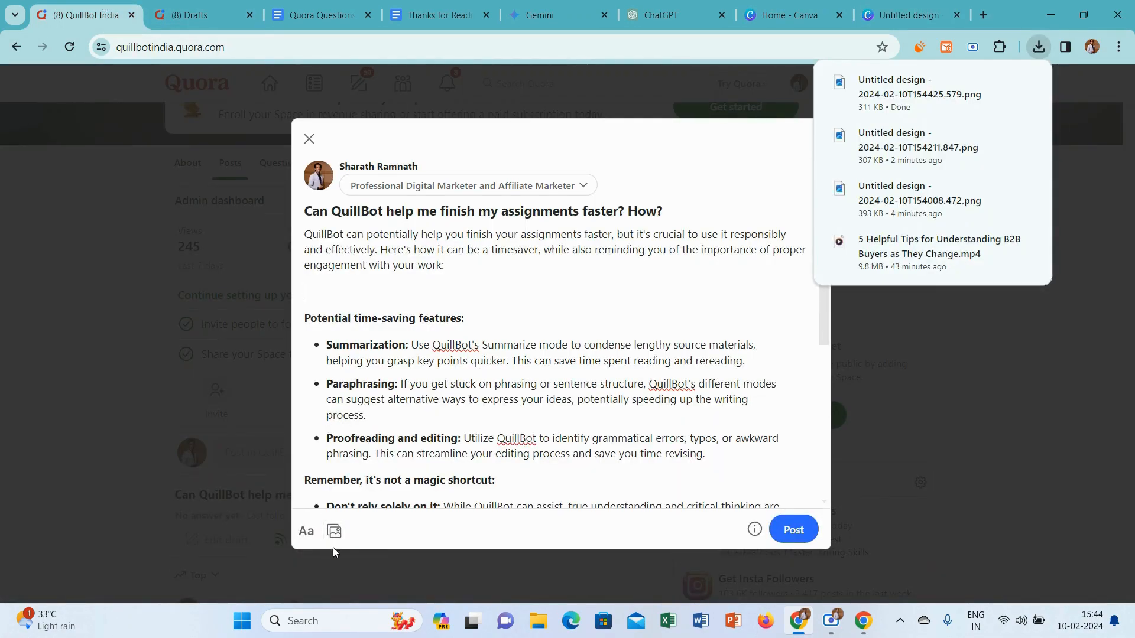
left_click(335, 533)
left_click(348, 143)
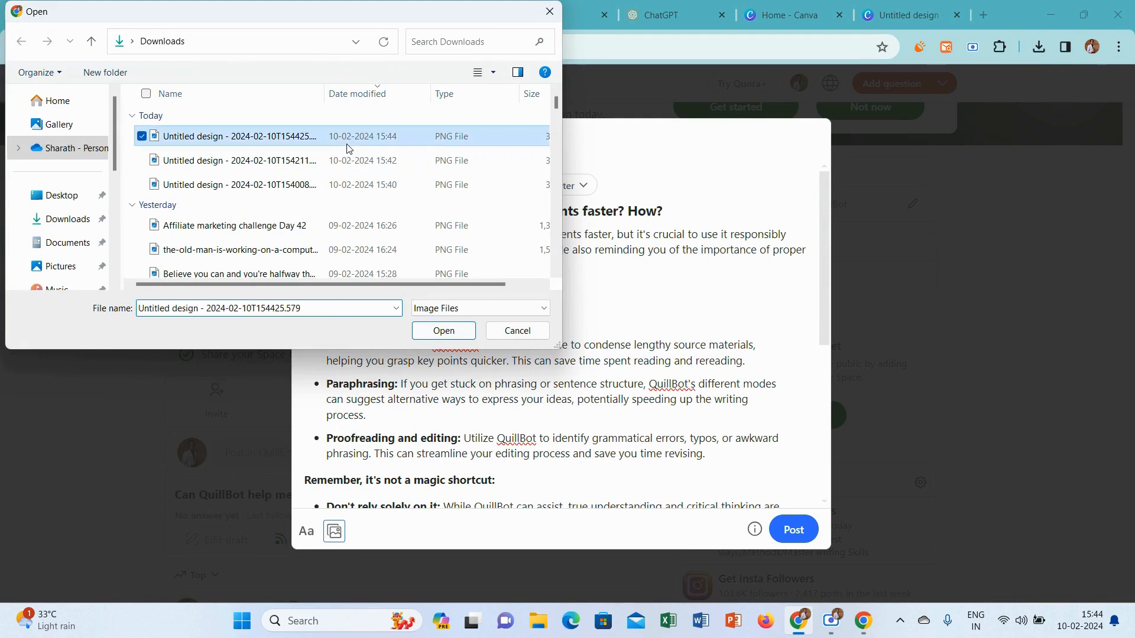
left_click(445, 330)
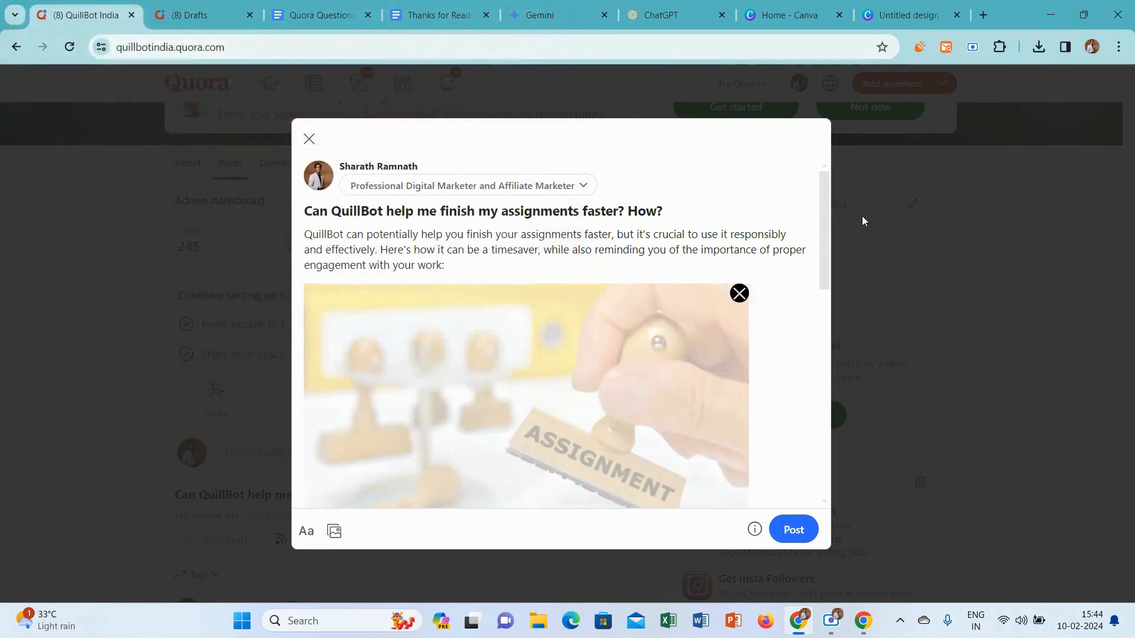
left_click_drag(826, 191, 833, 260)
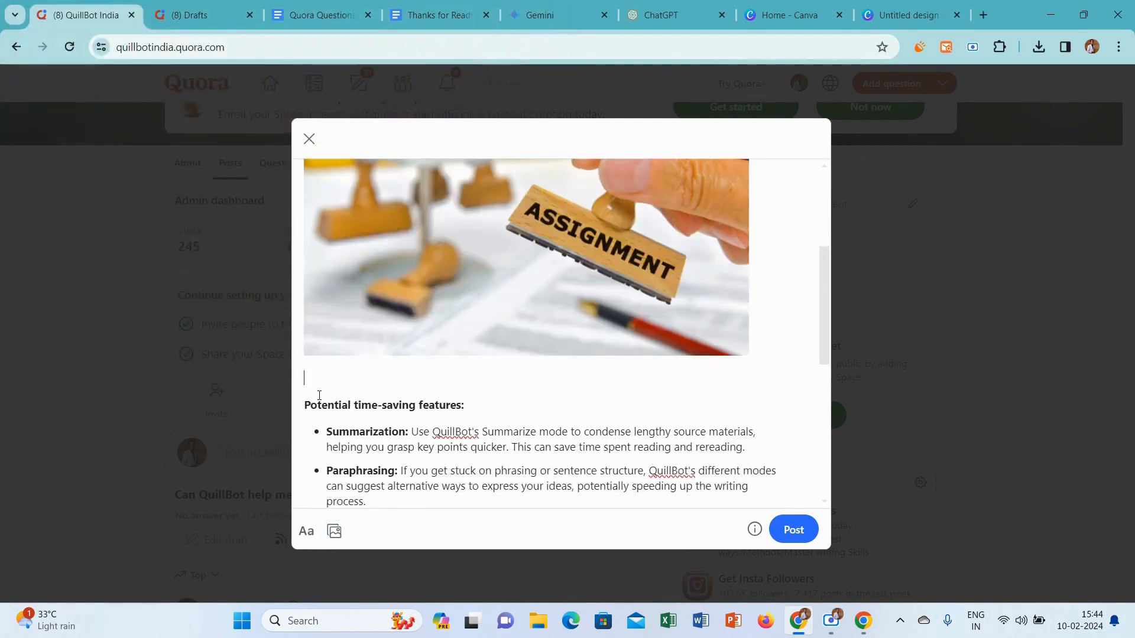
Remove the blank line below the image and end the Quora answer with "Thanks for Reading.. ❣" from the Thanks for Reading document
left_click(305, 404)
key("BackSpace")
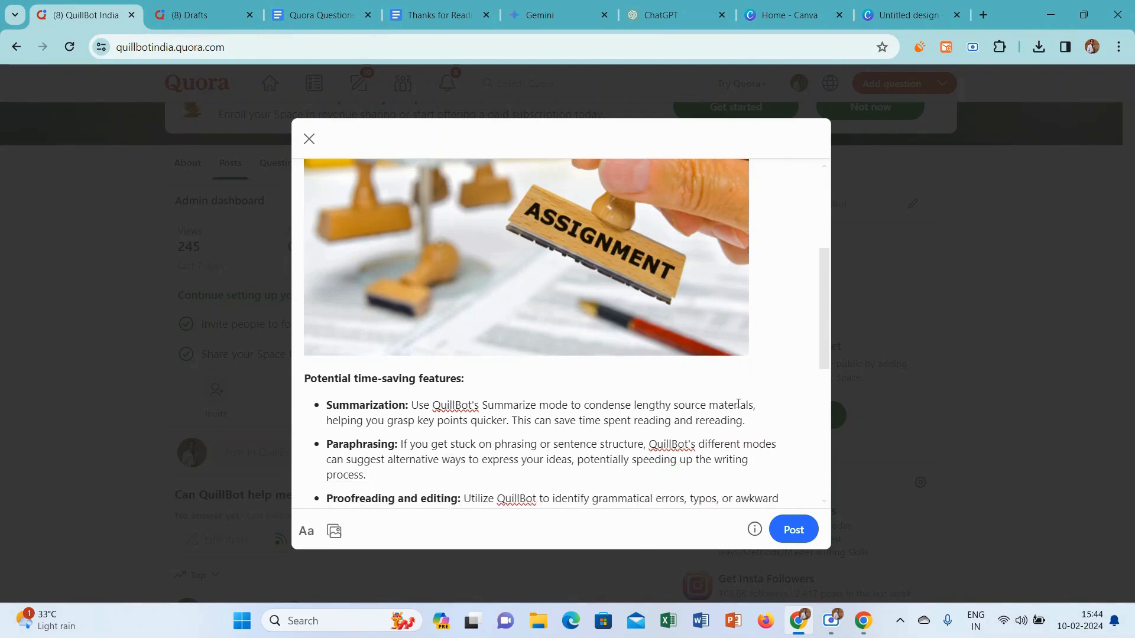
left_click_drag(823, 268, 850, 556)
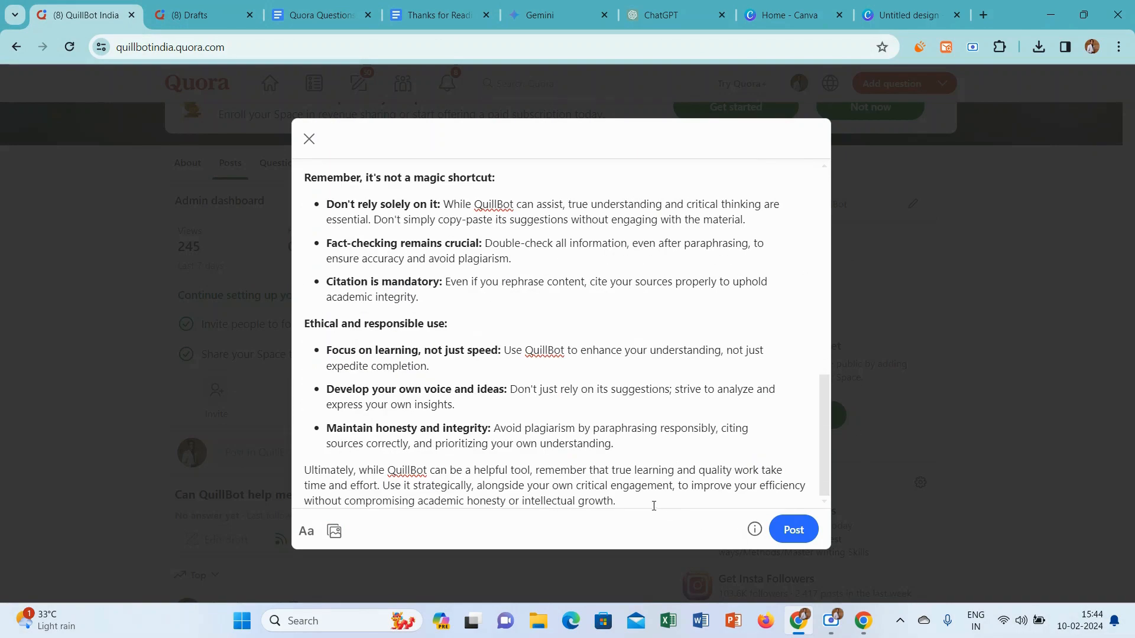
key("Return")
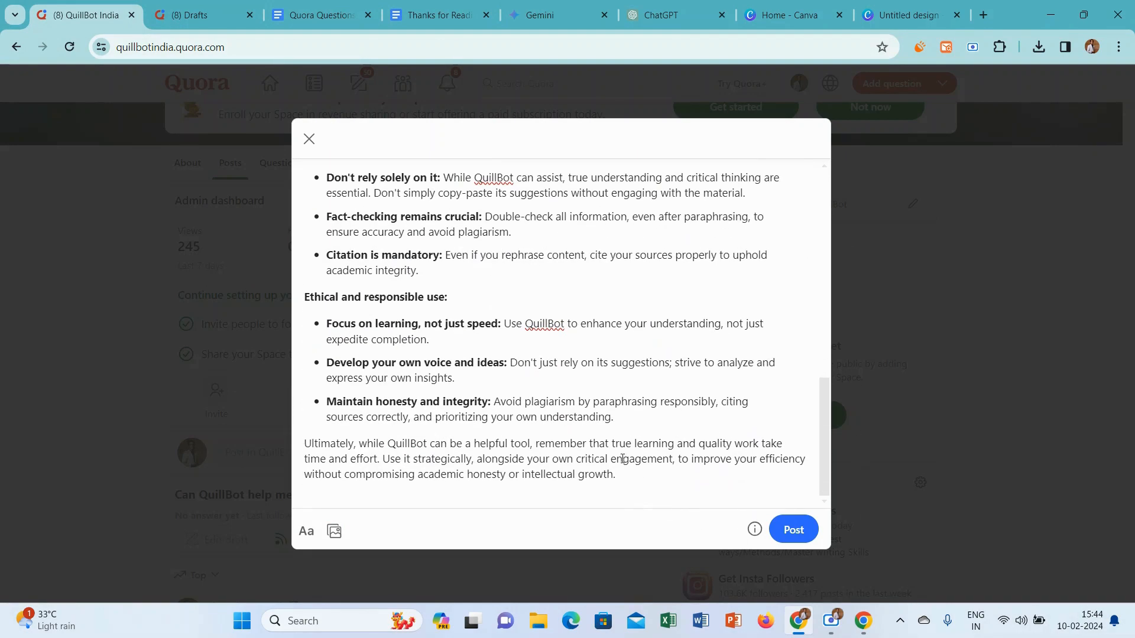
left_click(409, 5)
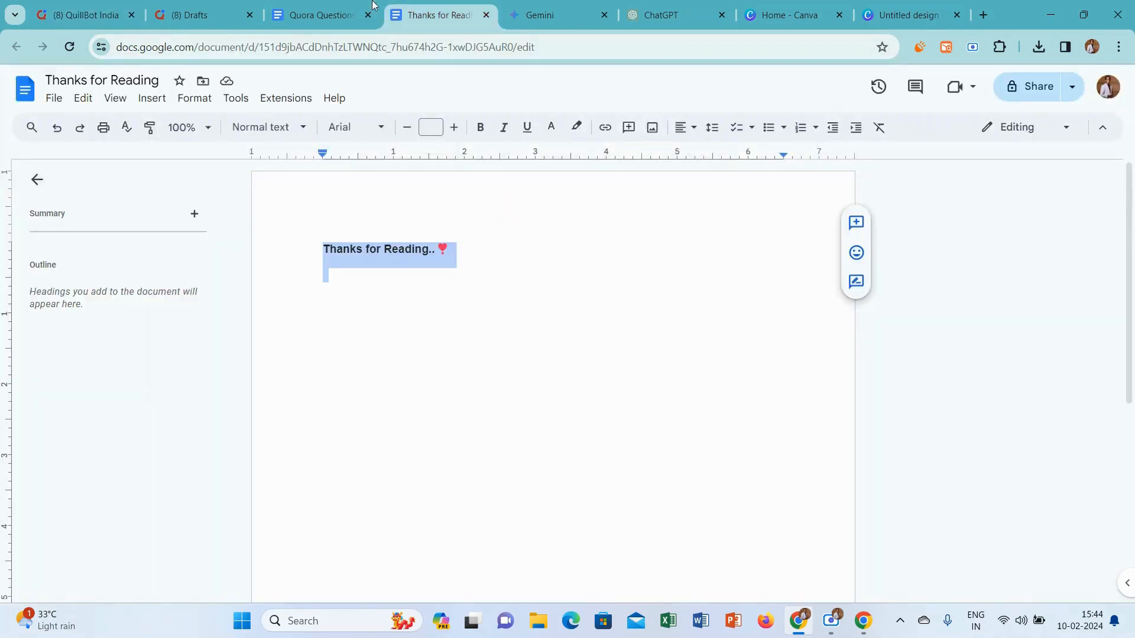
left_click(98, 5)
type("Thanks for Reading.. ❤")
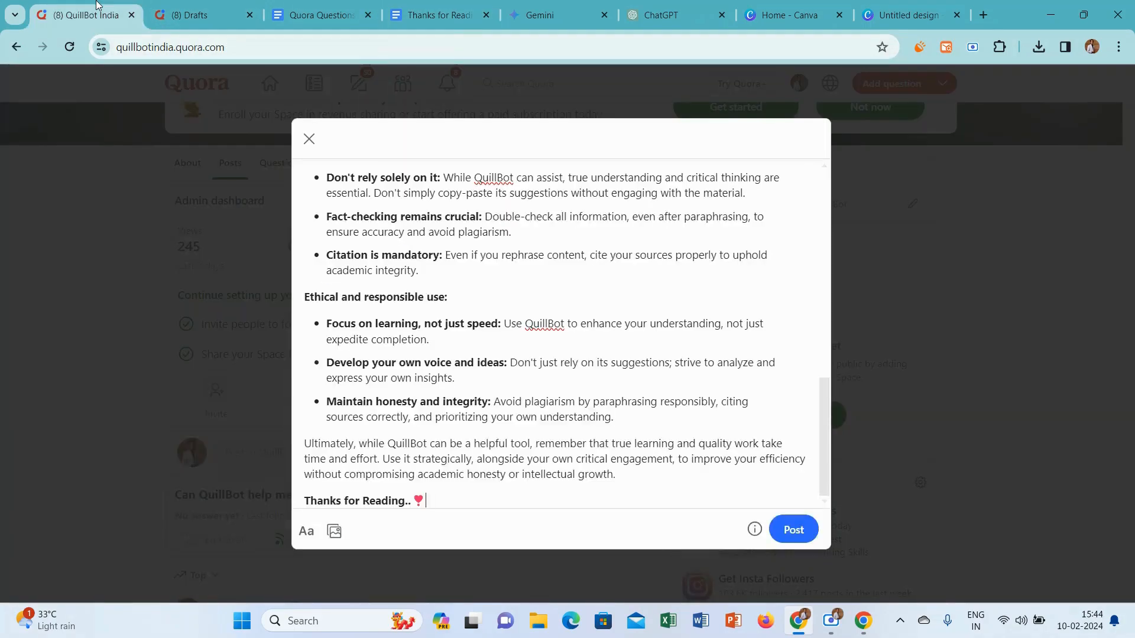
key("BackSpace")
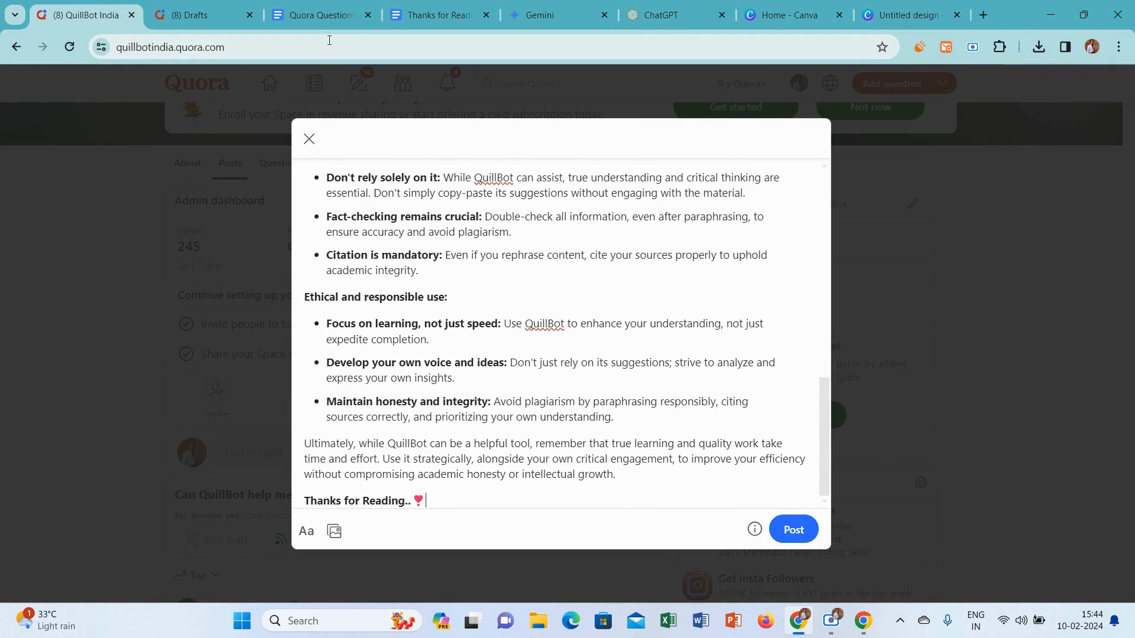
Post the assignments answer and return to the QuillBot India Space
left_click(794, 527)
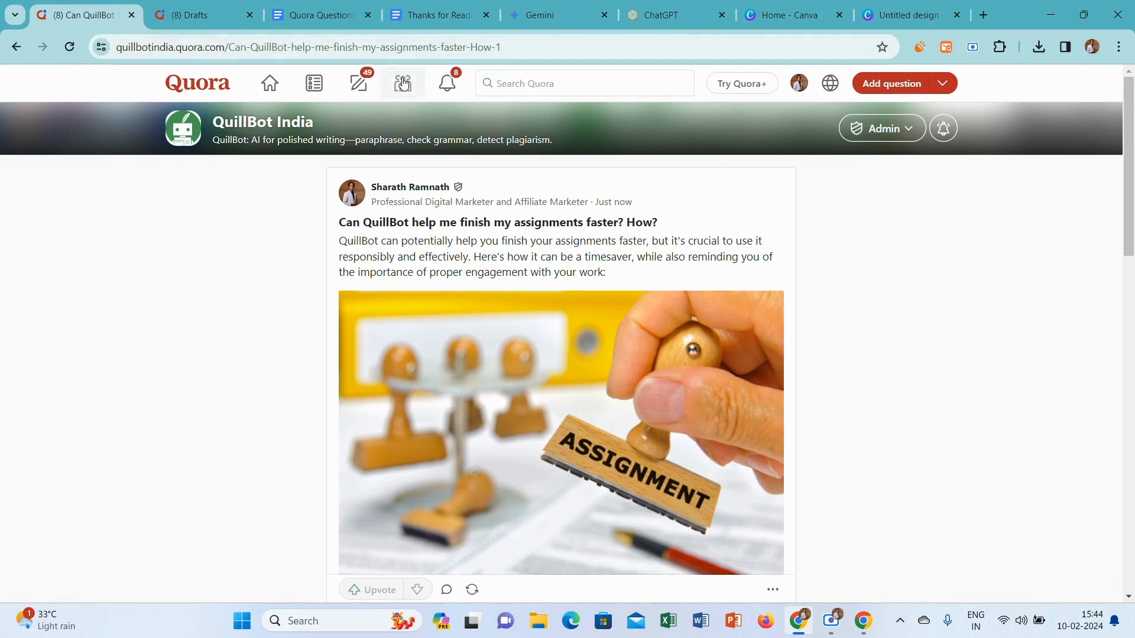
left_click(402, 83)
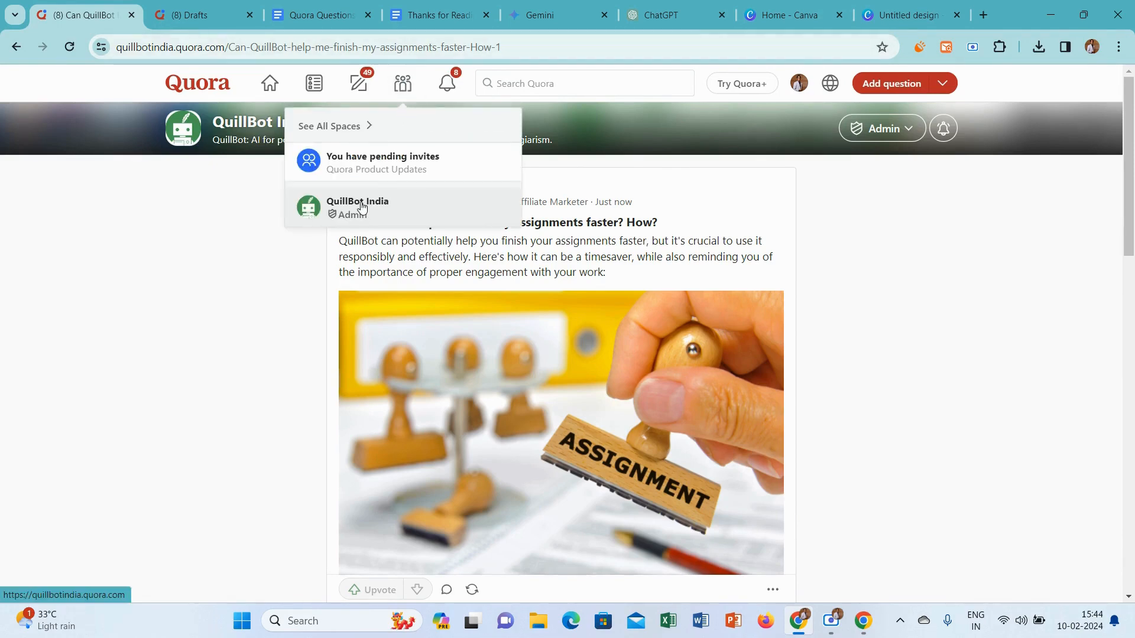
left_click(363, 205)
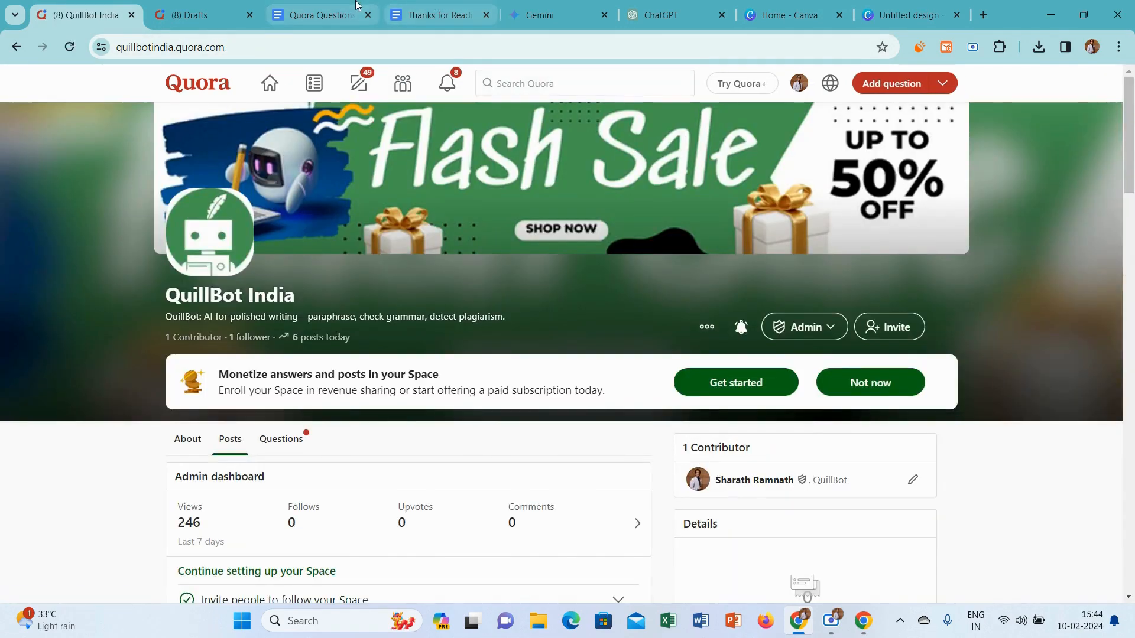
Switch to the Quora Questions and Topics document and color question 3 about finishing assignments faster red
left_click(357, 7)
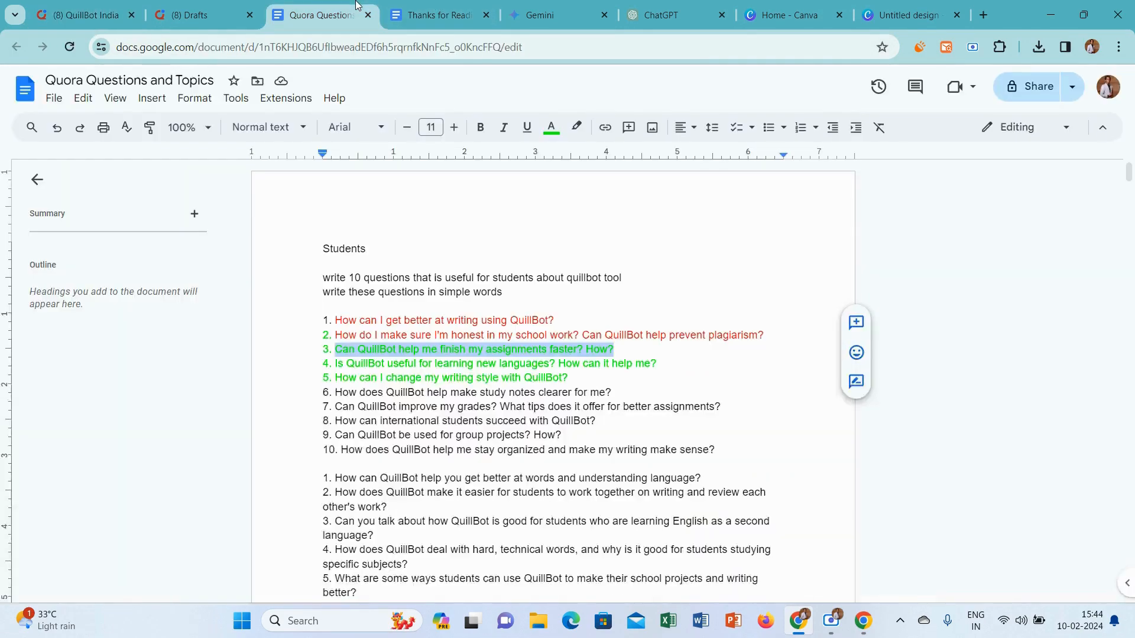
left_click(551, 127)
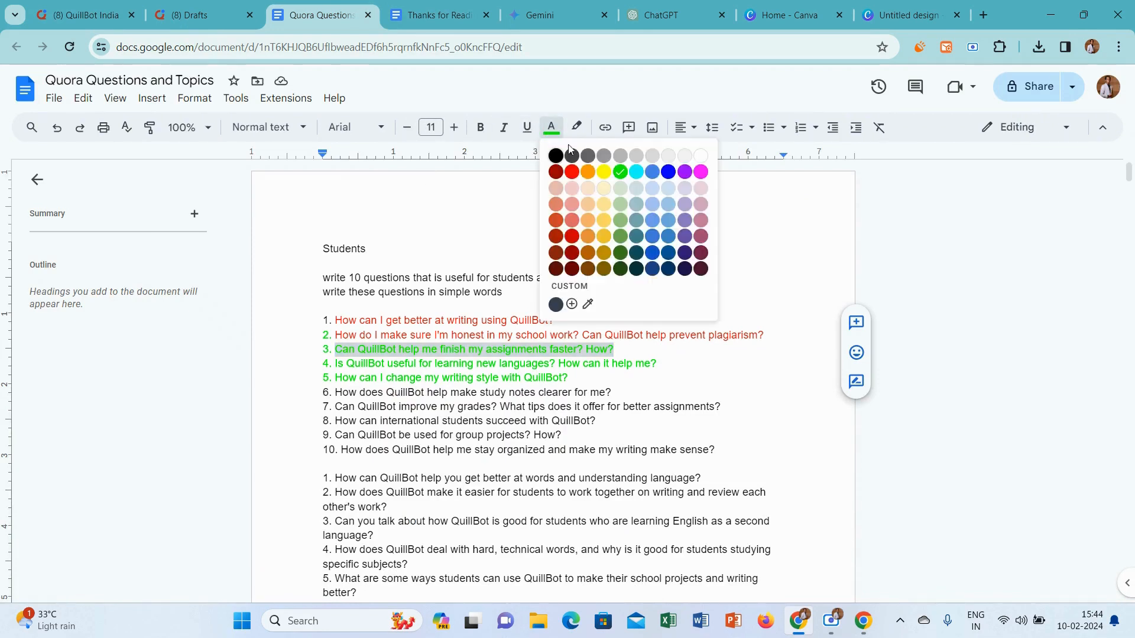
left_click(572, 179)
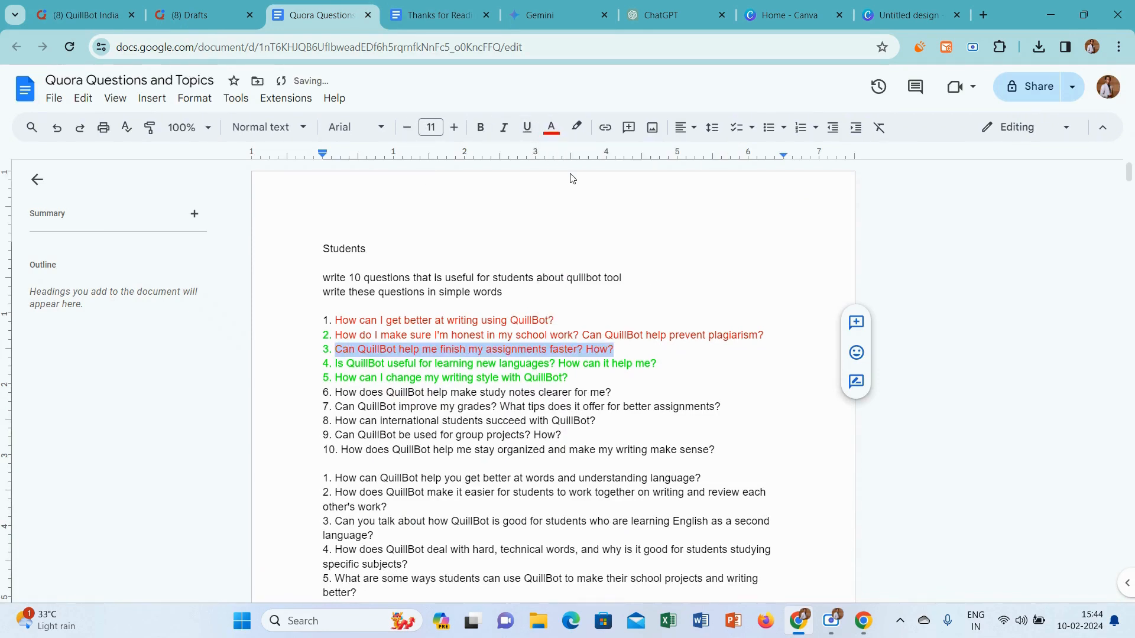
Copy question 4, "Is QuillBot useful for learning new languages? How can it help me?", and ask it in the QuillBot India Space on Quora
left_click(661, 365)
left_click_drag(661, 366, 335, 363)
key("ctrl+c")
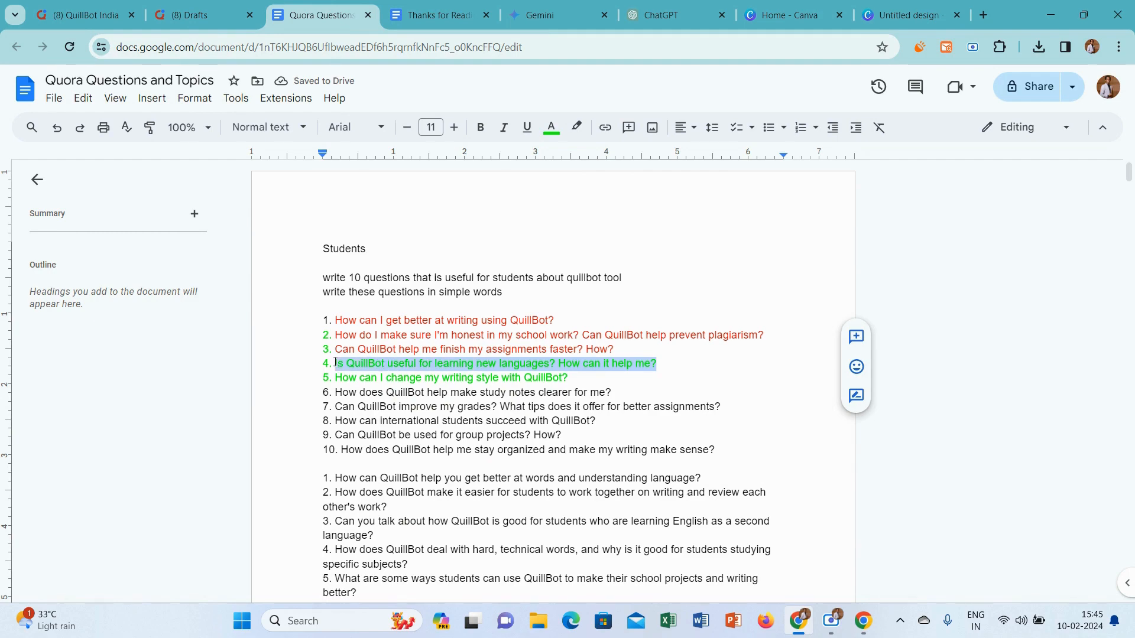
left_click(89, 15)
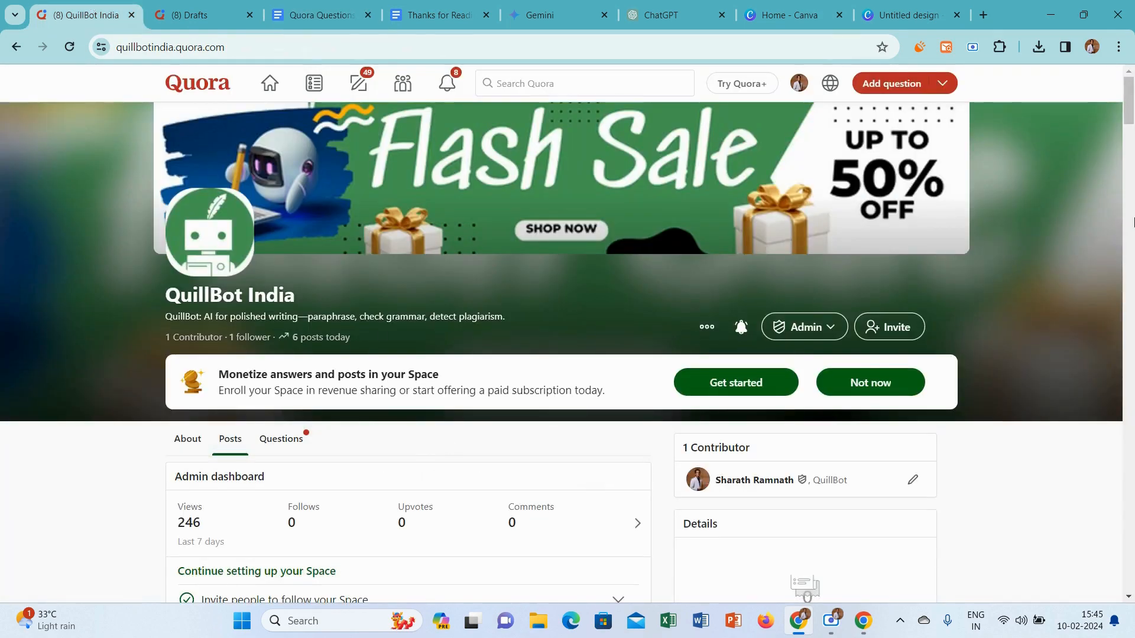
scroll(408, 414, "down", 3)
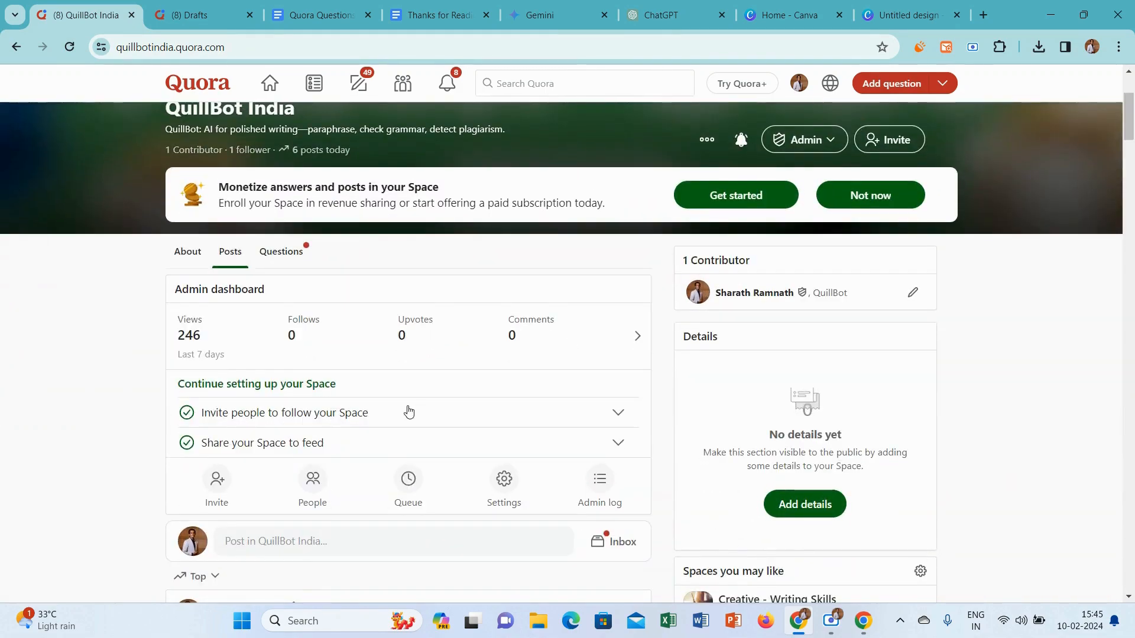
left_click(309, 547)
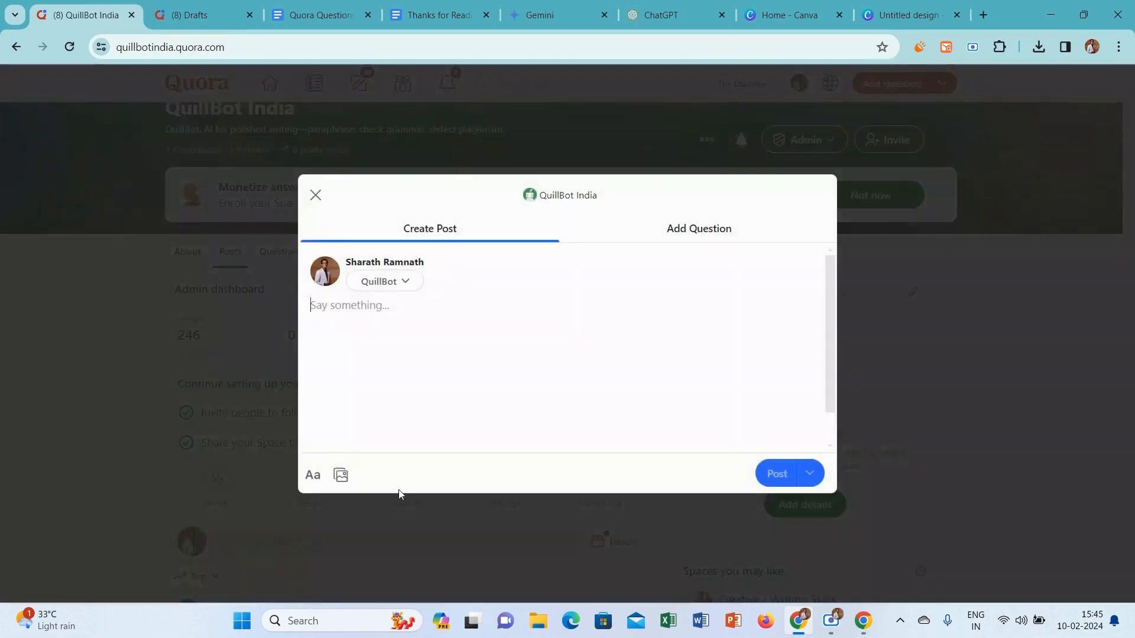
left_click(710, 235)
key("ctrl+v")
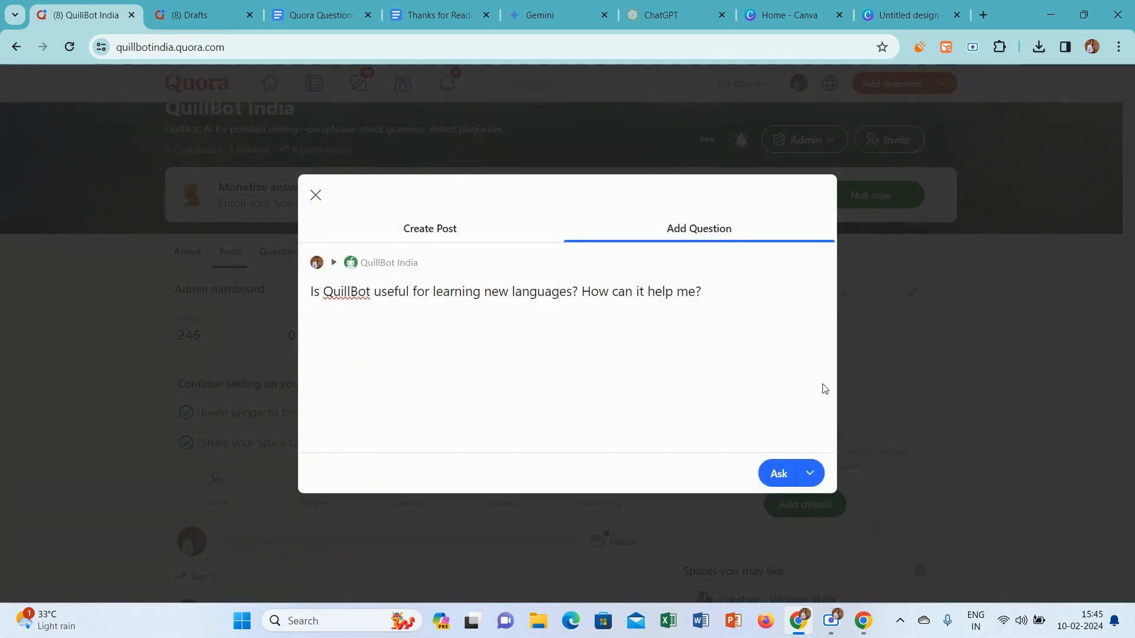
left_click(778, 475)
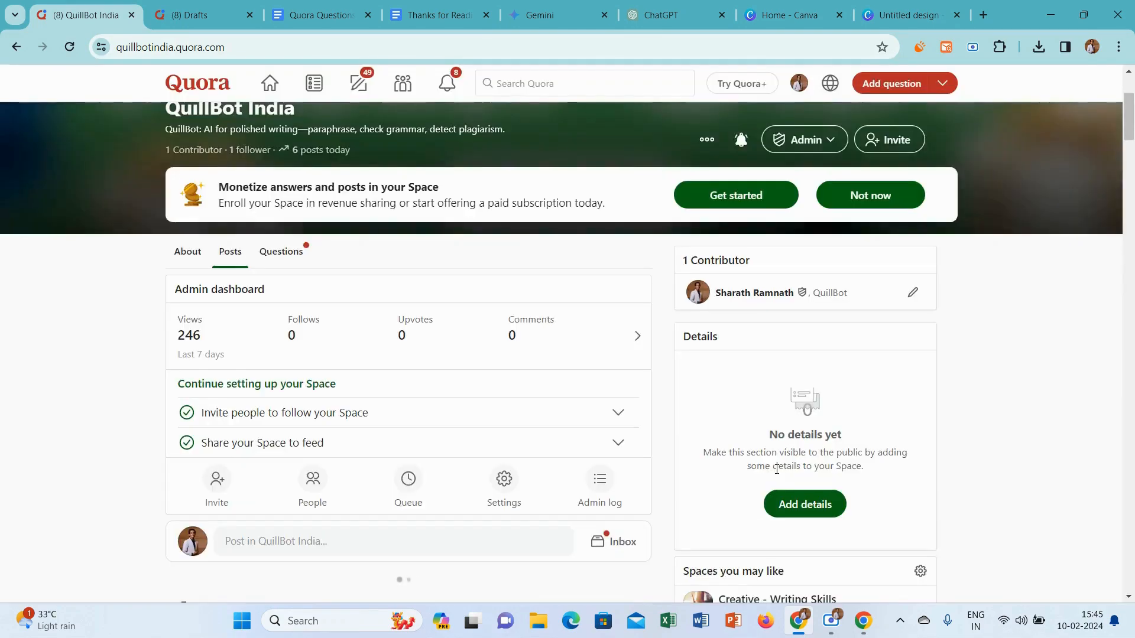
Start an answer to the new languages question with the credential "Professional Digital Marketer and Affiliate Marketer"
left_click_drag(1128, 107, 1128, 121)
left_click(220, 472)
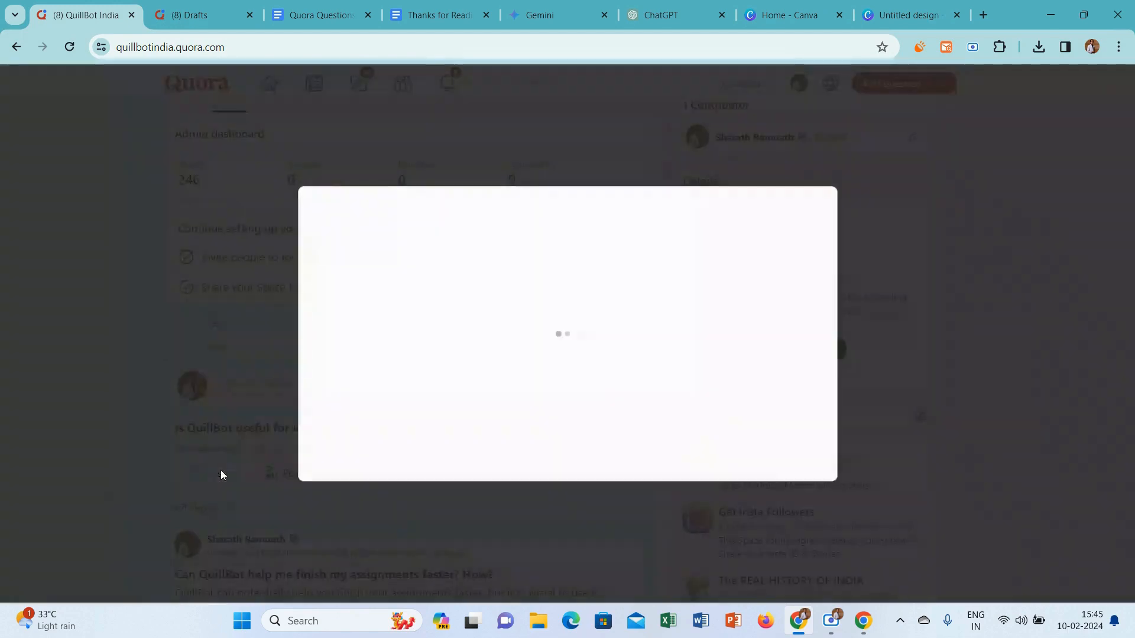
left_click(407, 232)
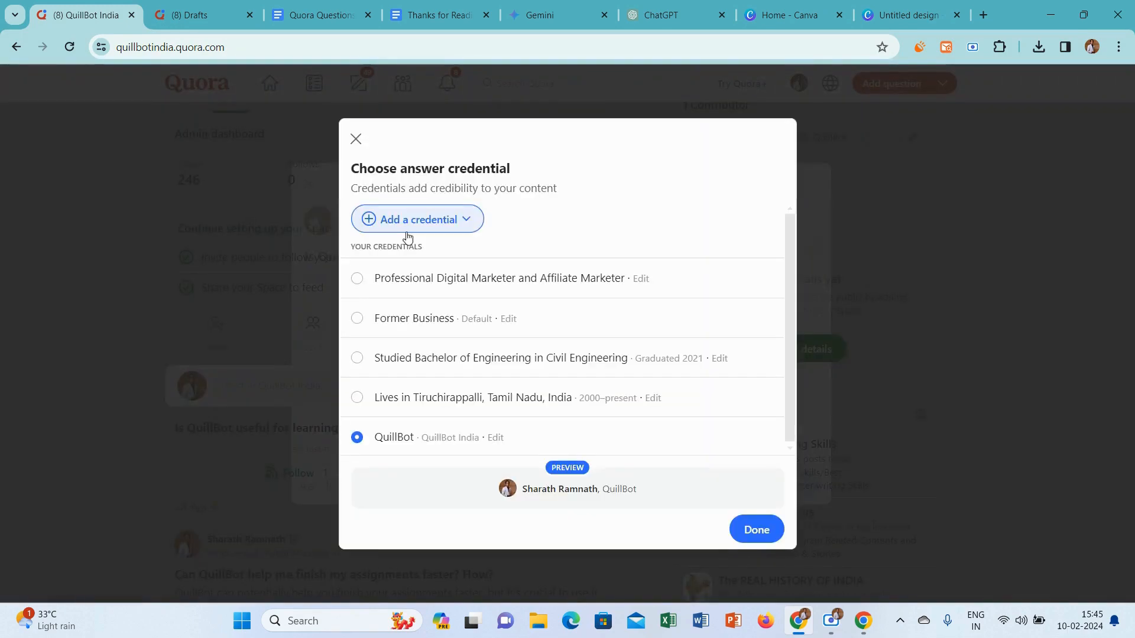
left_click(382, 277)
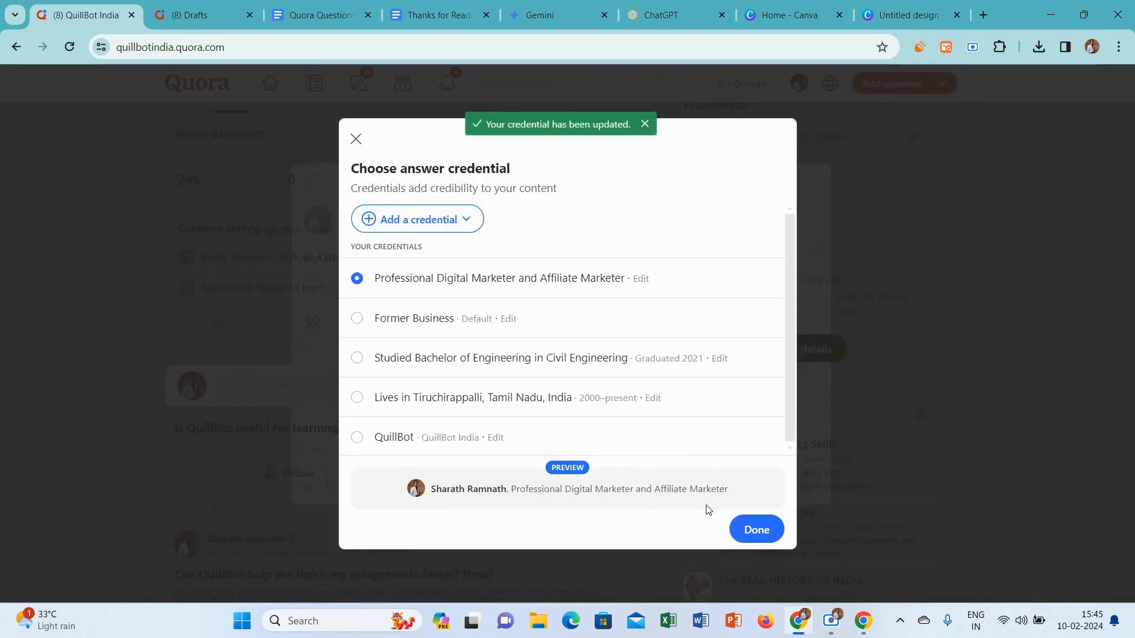
left_click(753, 531)
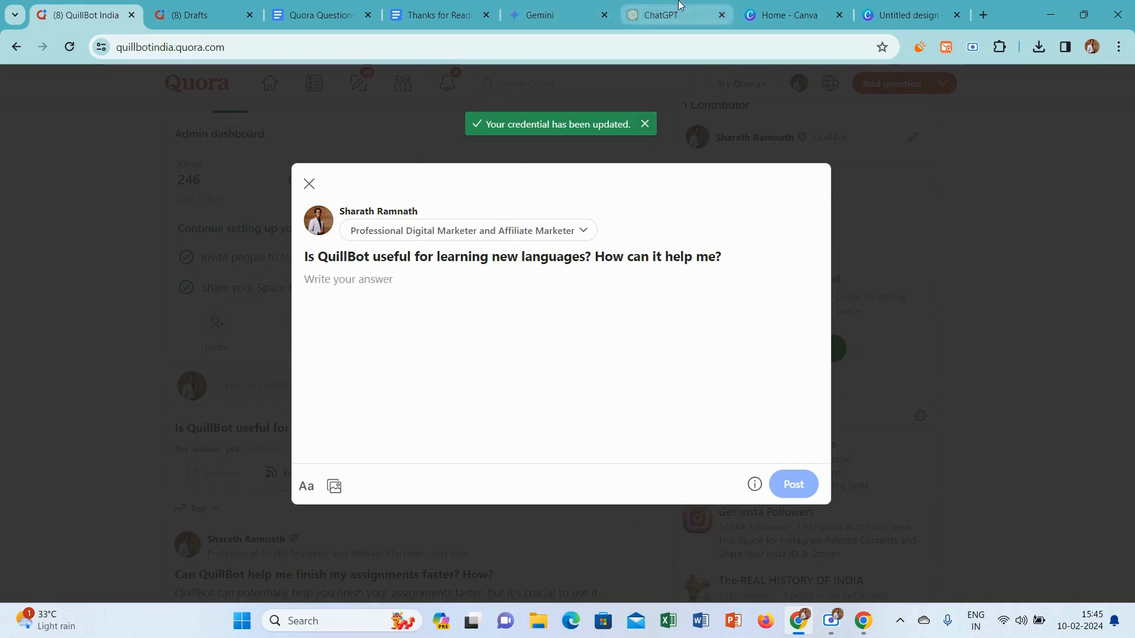
Switch to Gemini and submit the copied question about QuillBot and learning new languages as a prompt
left_click(550, 15)
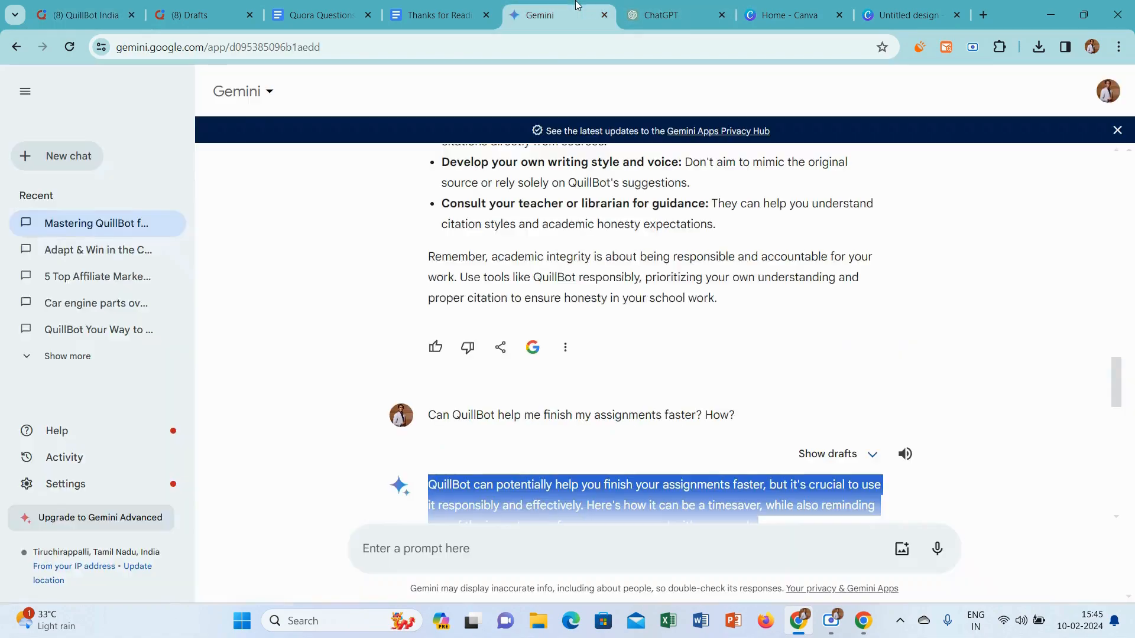
left_click(475, 549)
key("ctrl+v")
key("Return")
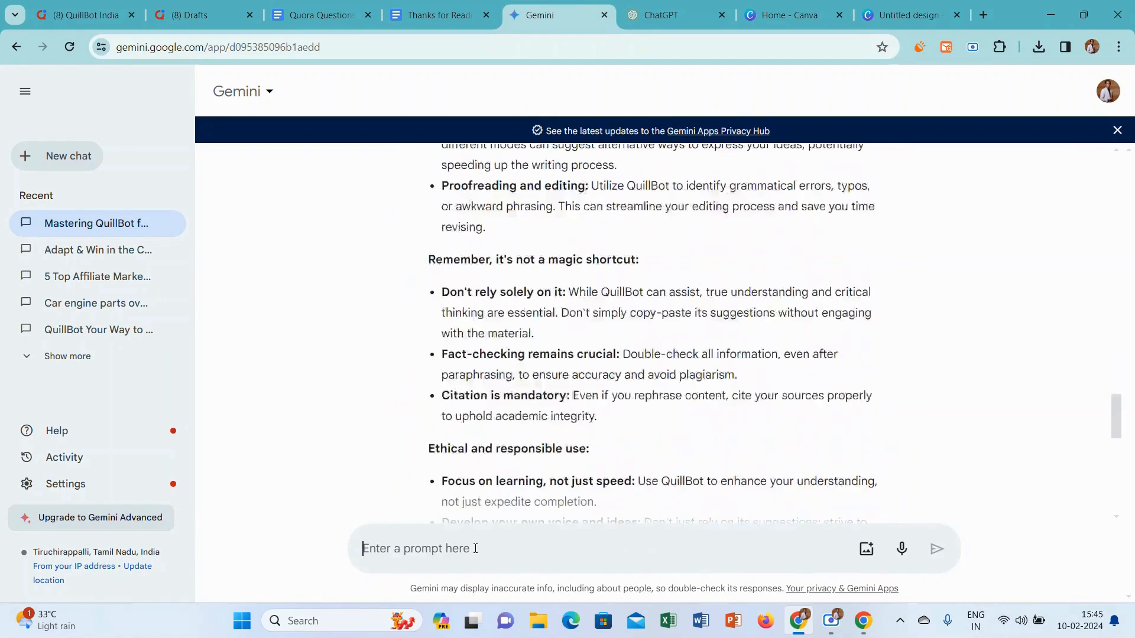
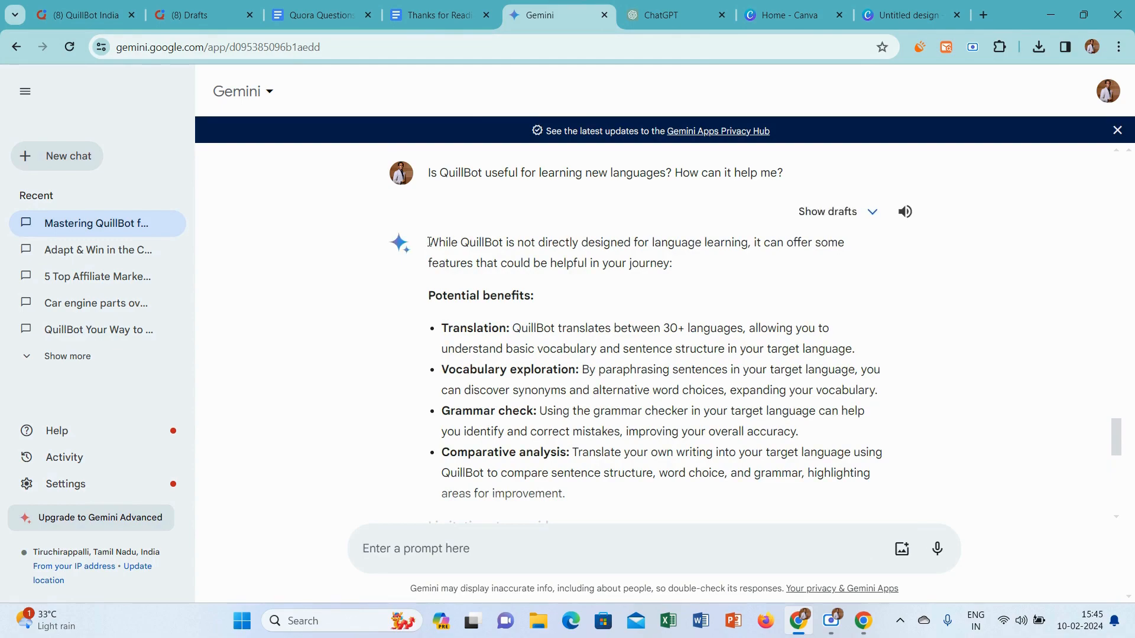
Copy Gemini's full answer about language learning into the Quora answer and add a blank line after its introductory paragraph
left_click_drag(429, 243, 645, 438)
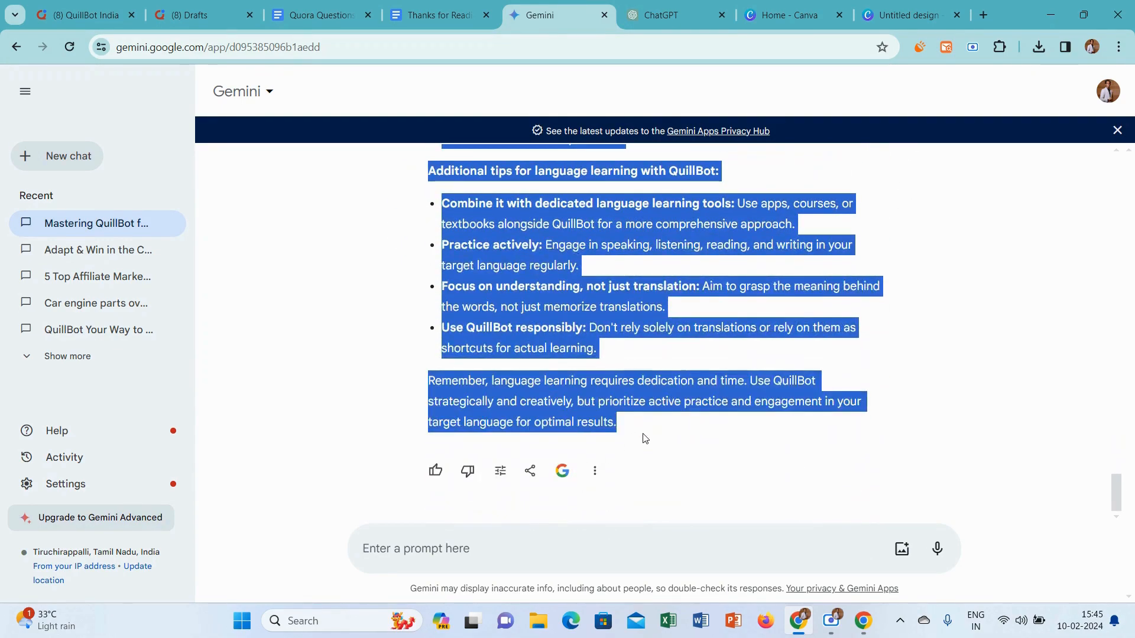
left_click(87, 6)
key("ctrl+v")
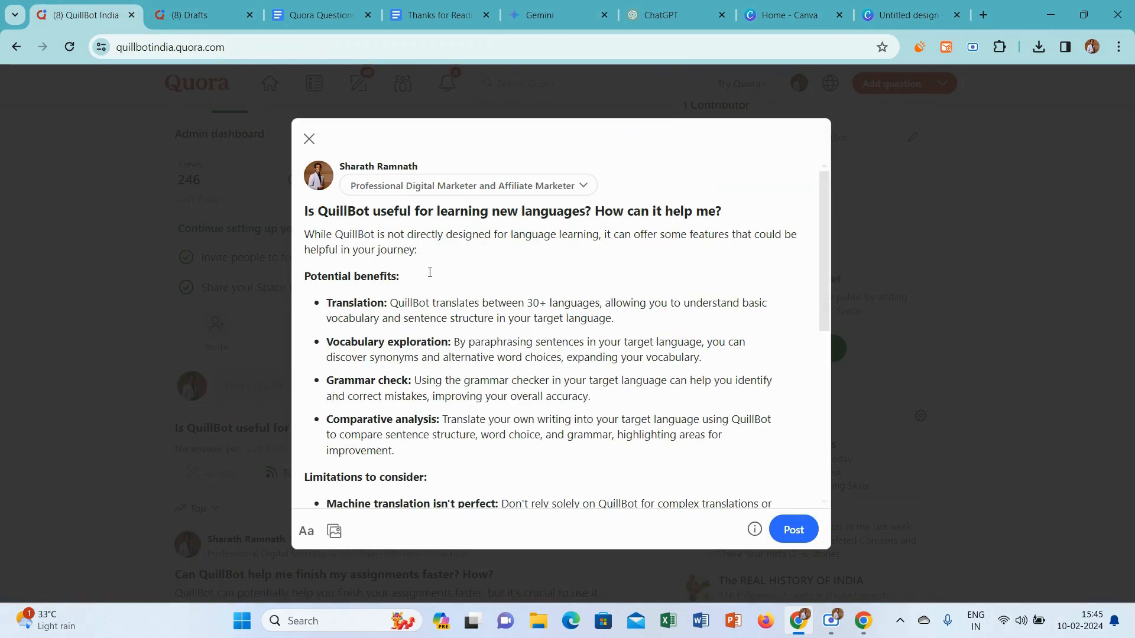
left_click(443, 246)
key("Return")
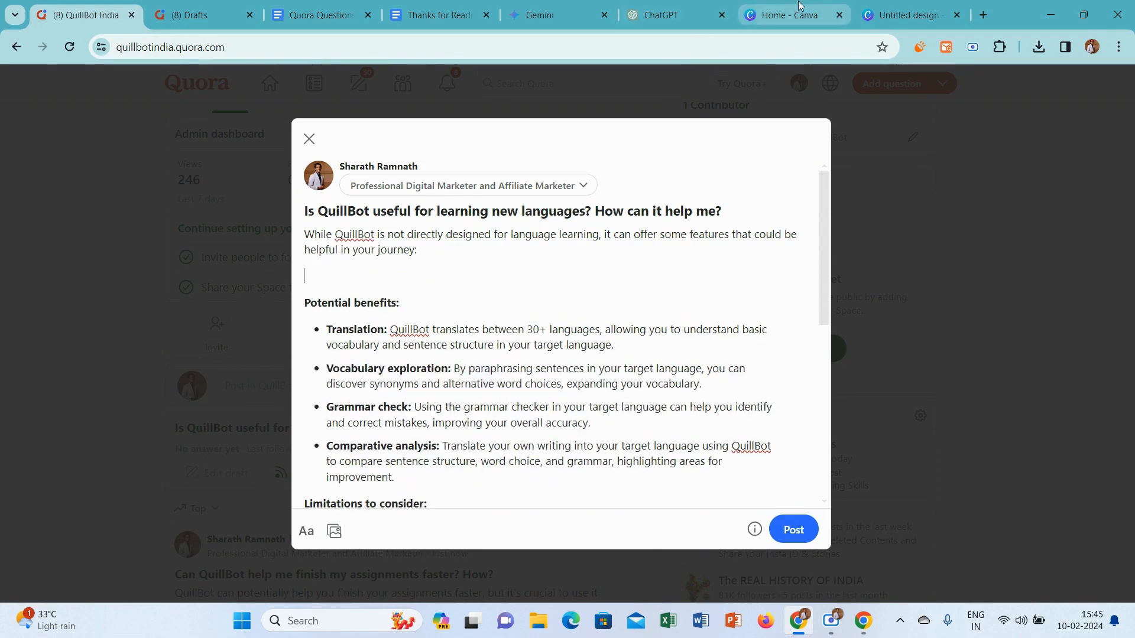
Switch to the Canva design, delete the assignment stamp photo from the page, and search the photos for "languages"
left_click(870, 6)
left_click(582, 234)
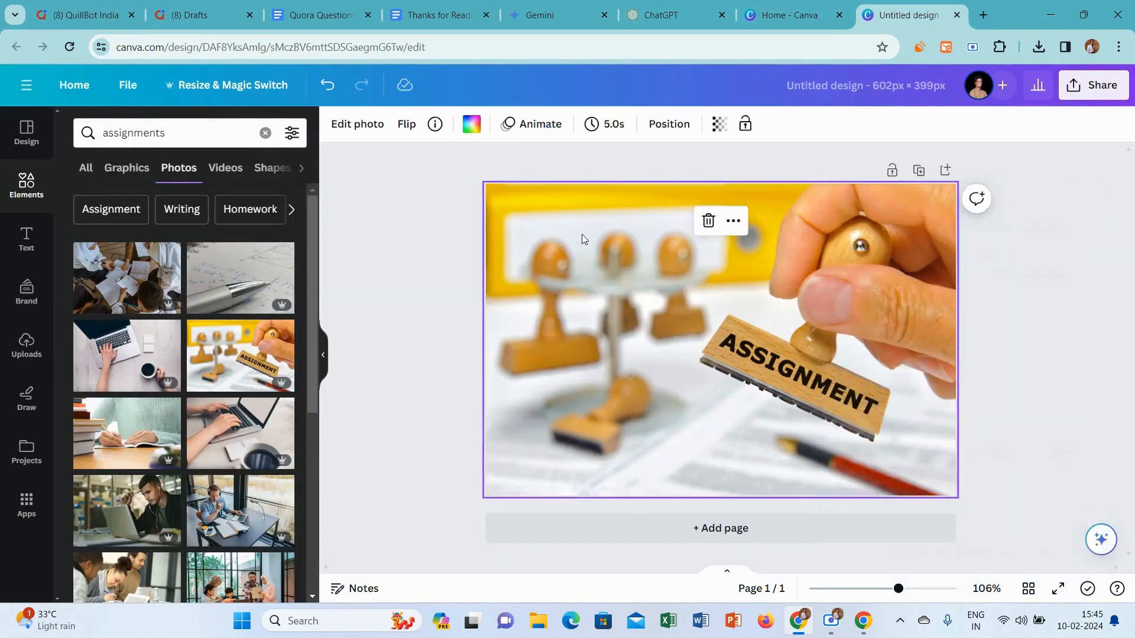
key("Delete")
left_click(234, 132)
key("ctrl+a")
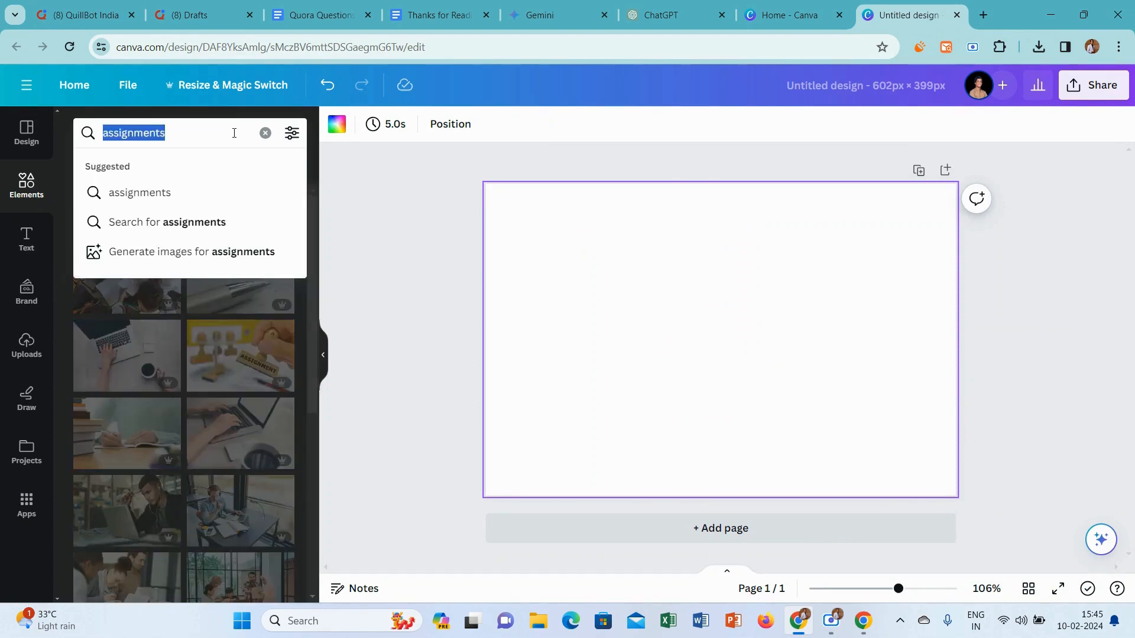
type("lang")
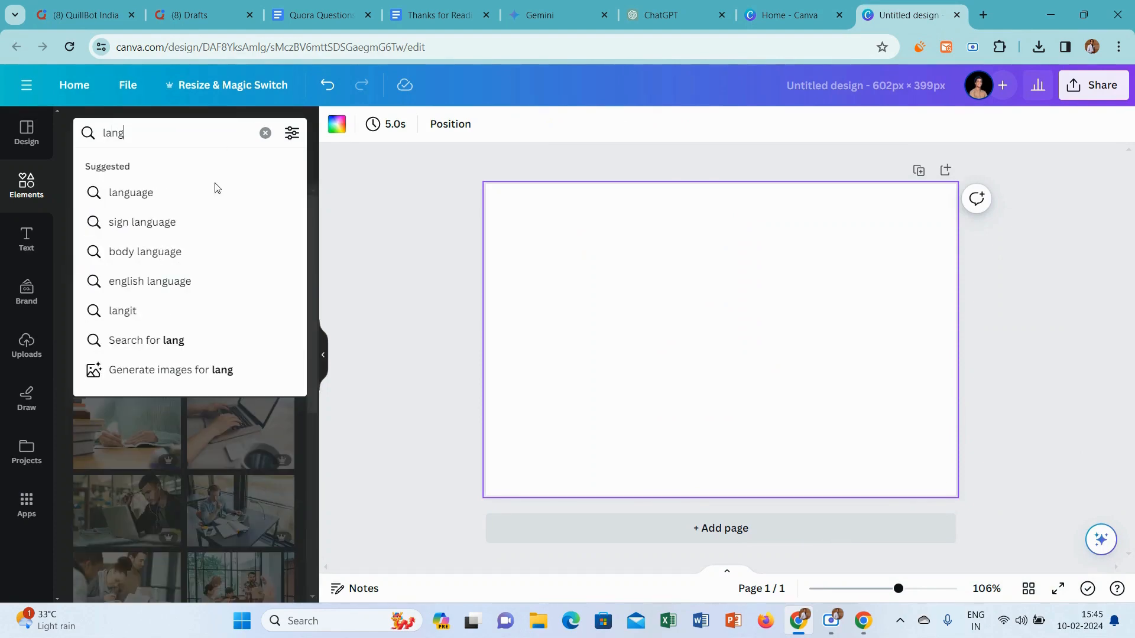
left_click(168, 191)
left_click(175, 129)
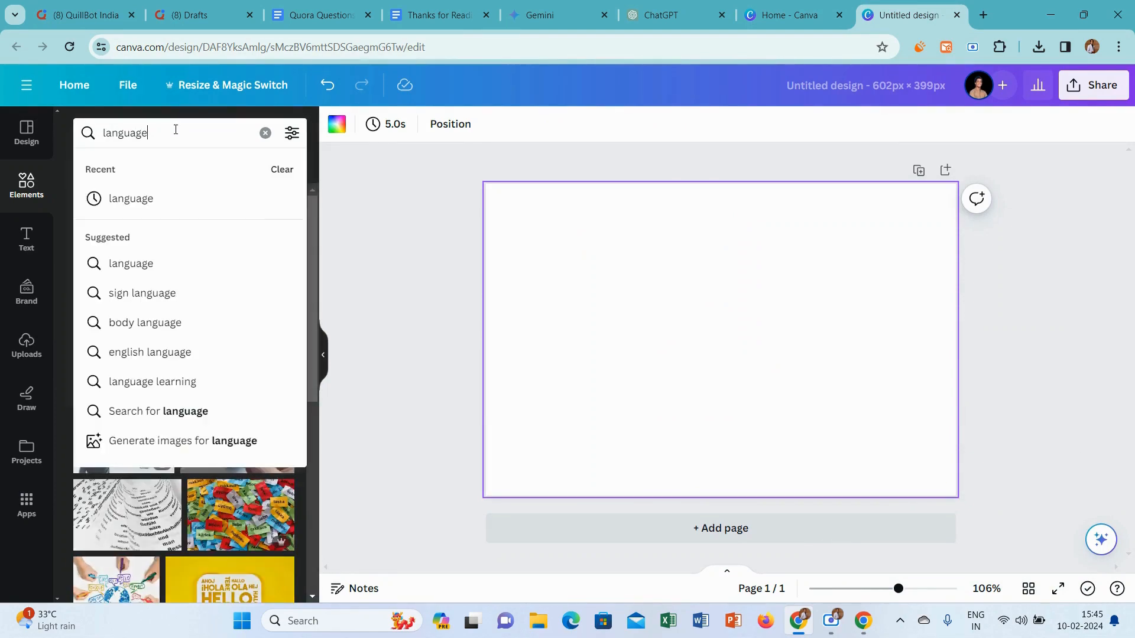
type("s")
key("Return")
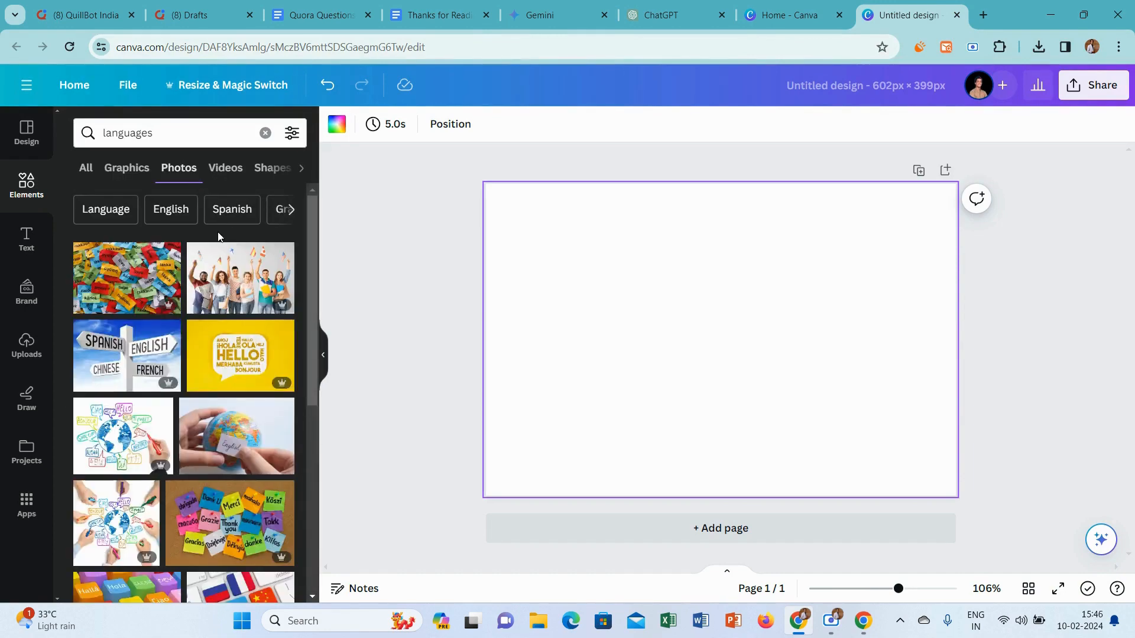
Set the green photo with yellow multilingual greeting bubbles and flags as the page background, and download the design as PNG
left_click_drag(310, 300, 317, 520)
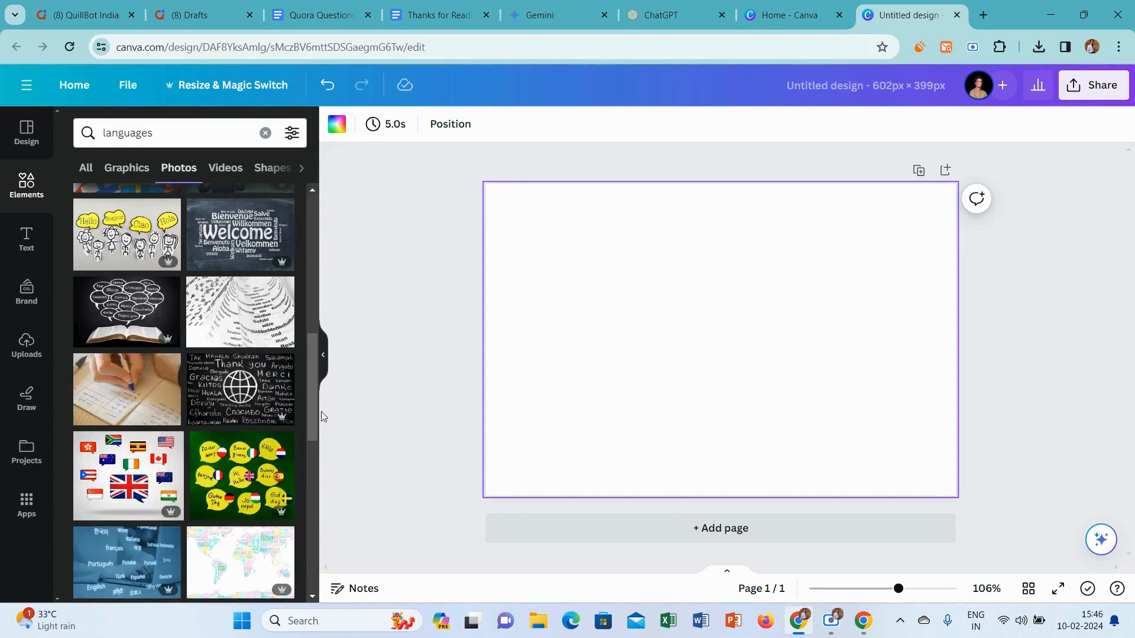
left_click(264, 488)
right_click(815, 293)
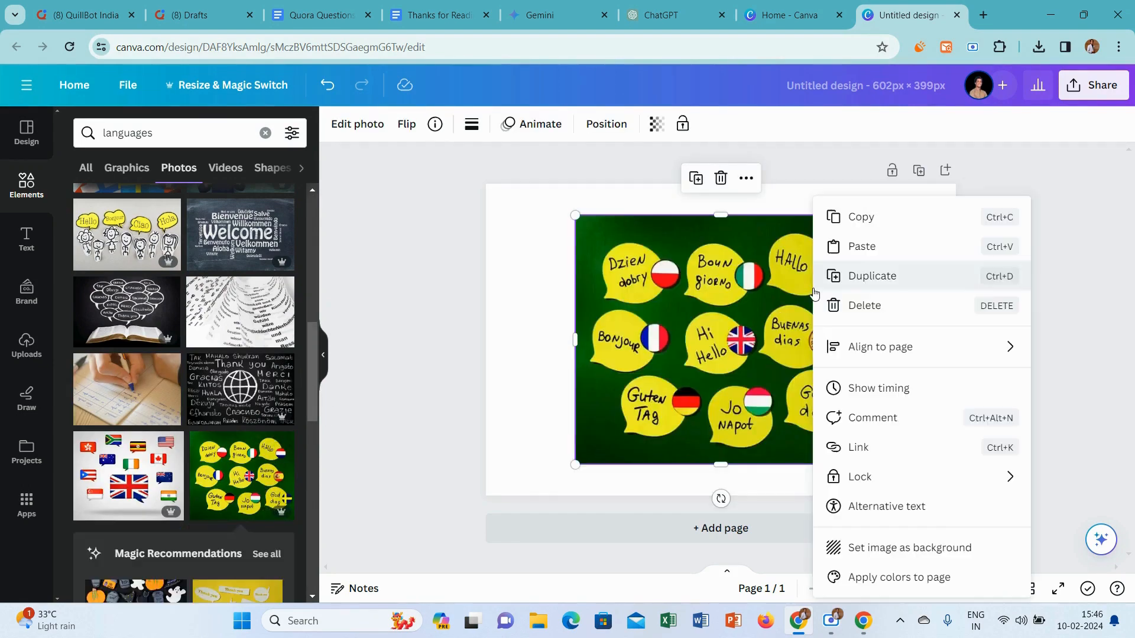
left_click(867, 560)
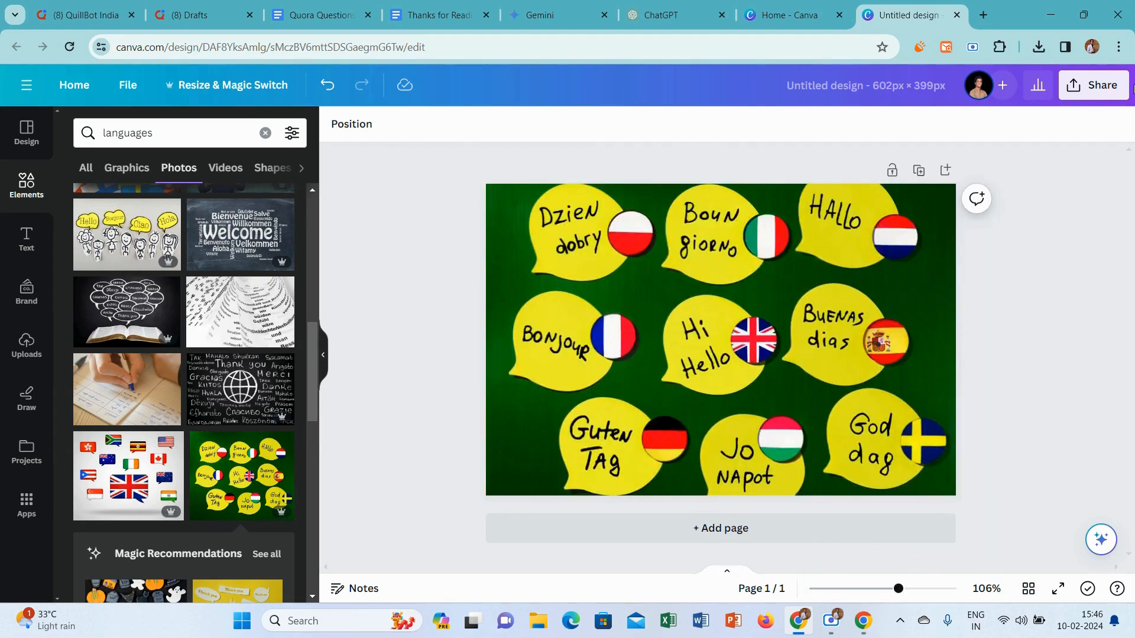
left_click(1109, 89)
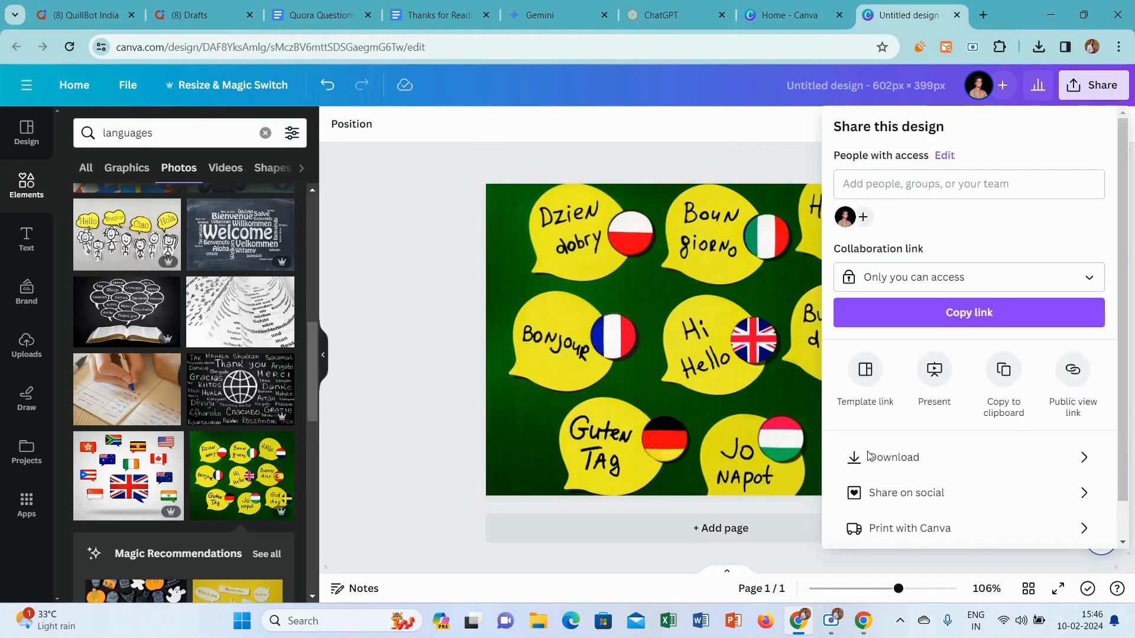
left_click(869, 457)
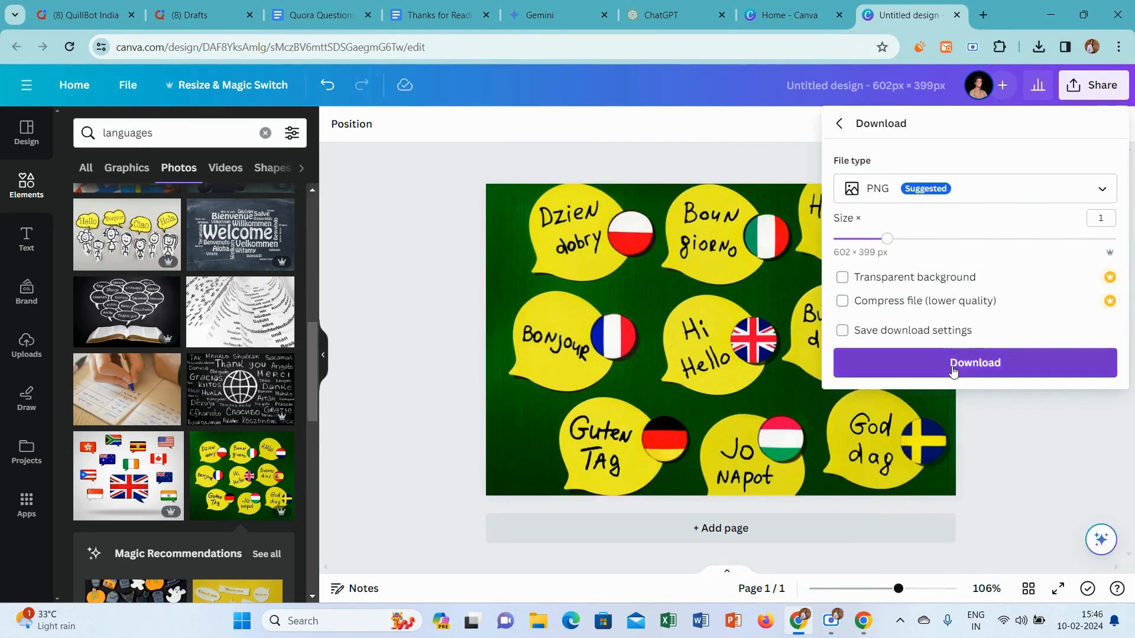
left_click(953, 371)
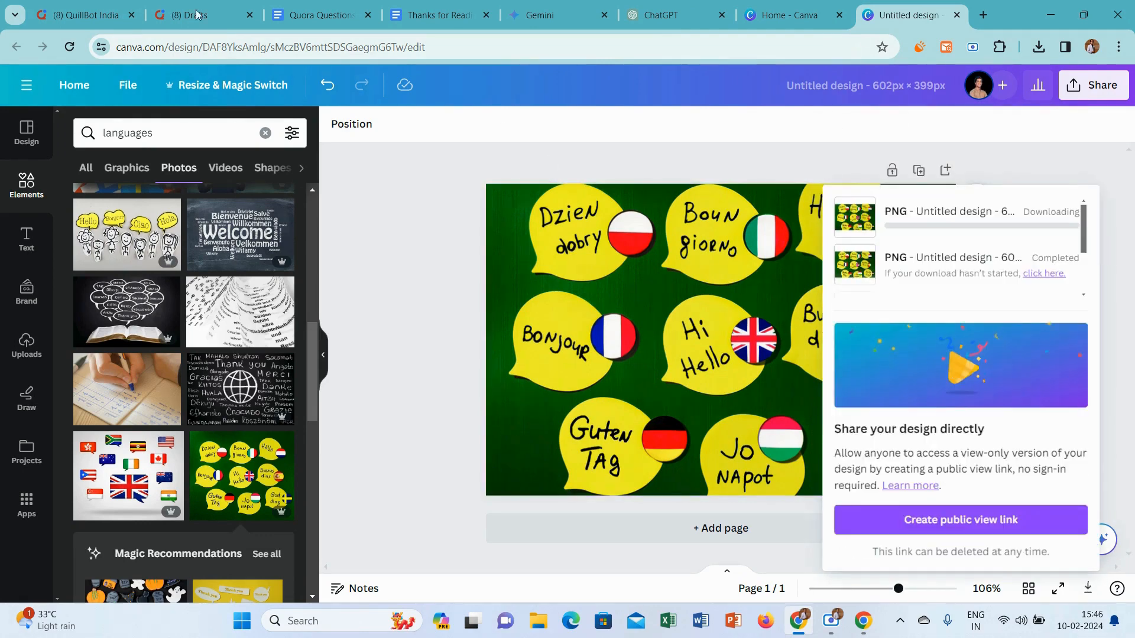
Switch to the Quora answer, insert the newly downloaded design image below the introduction, and remove the blank line above "Potential benefits:"
left_click(85, 15)
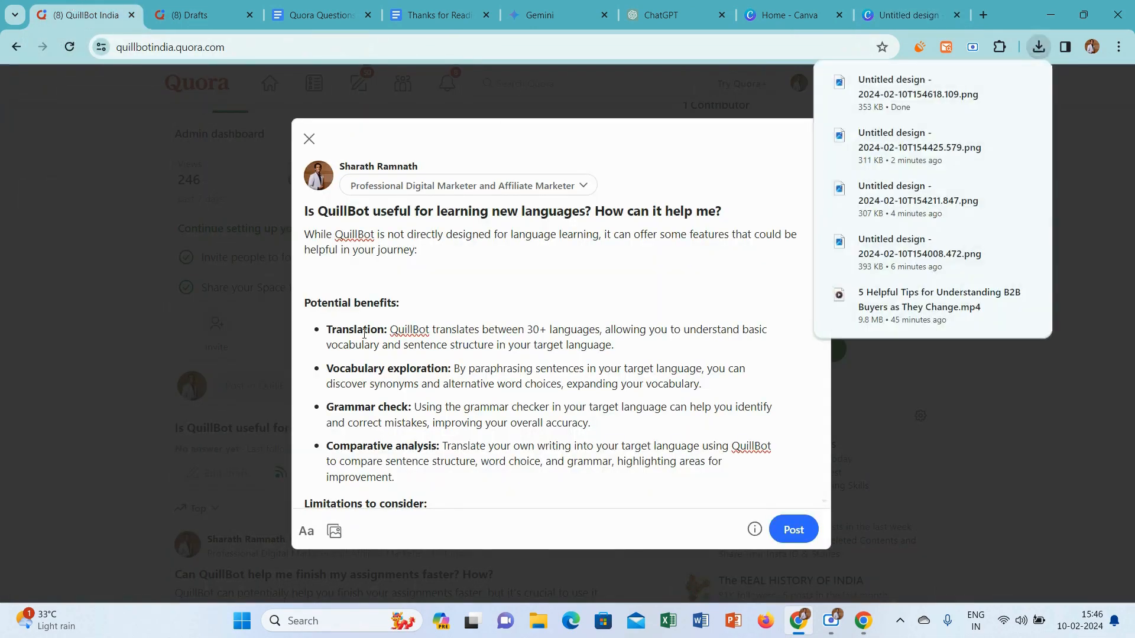
left_click(334, 531)
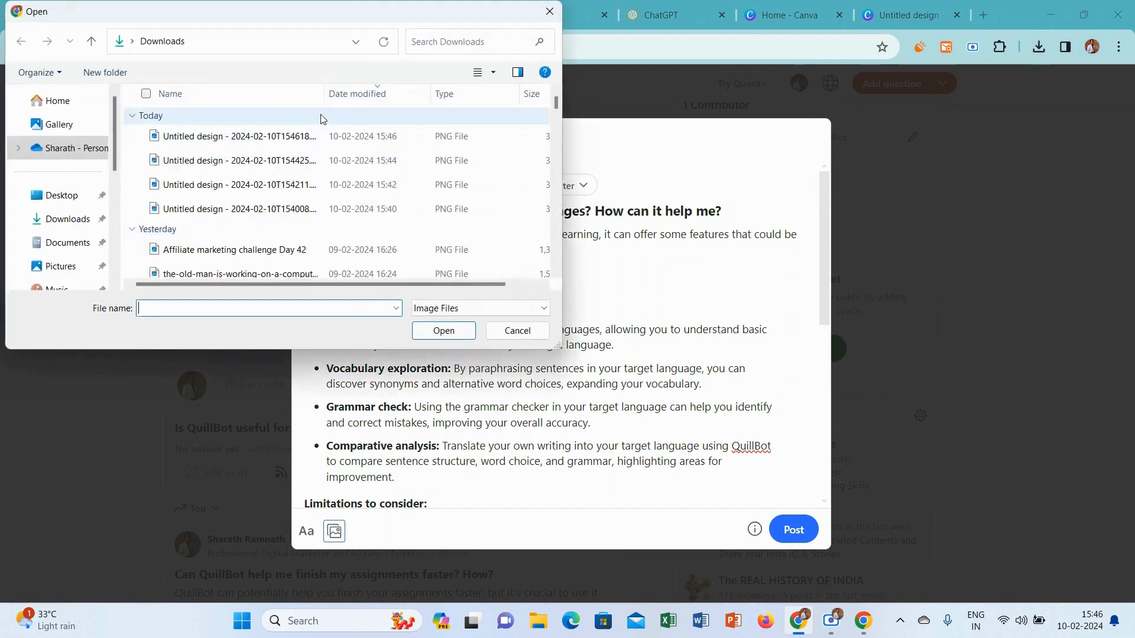
left_click(307, 136)
left_click(444, 331)
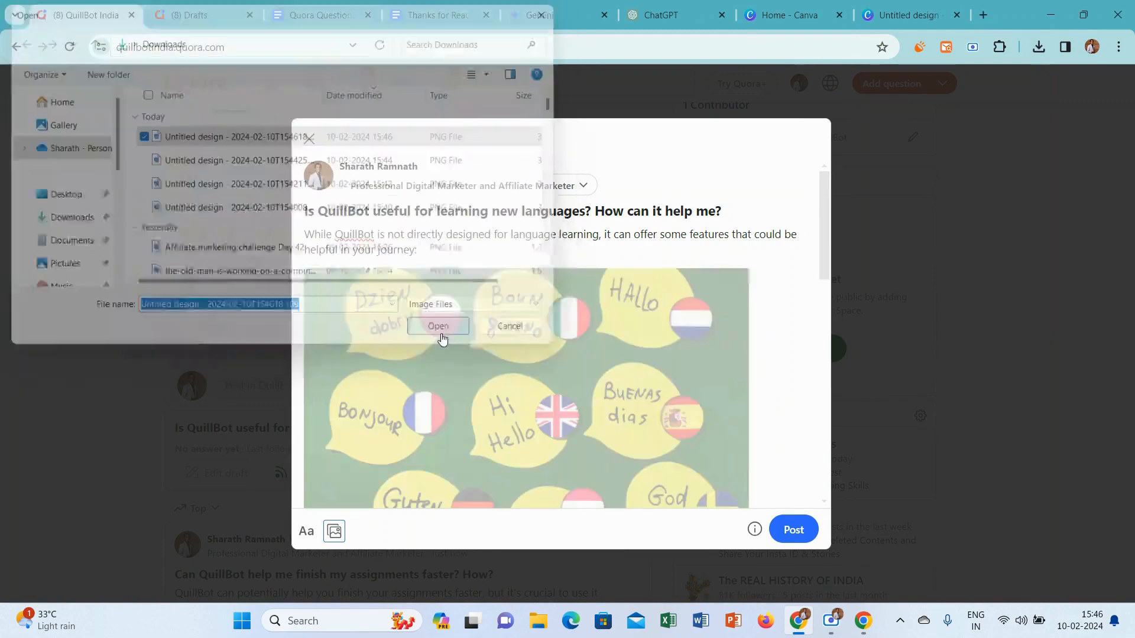
left_click_drag(828, 190, 806, 286)
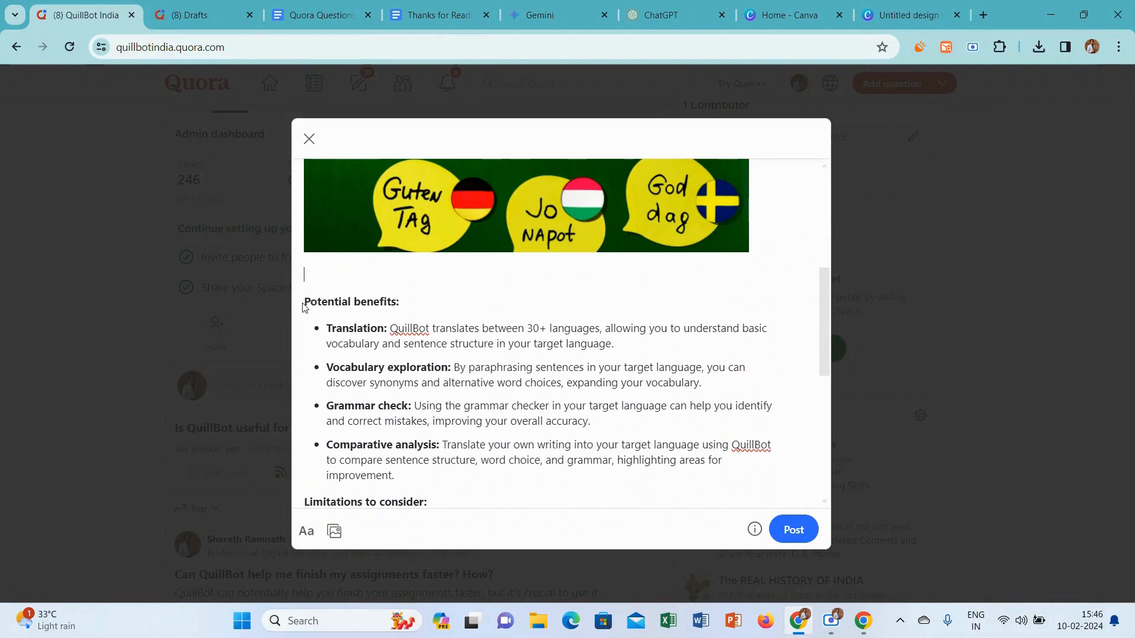
left_click(304, 301)
key("BackSpace")
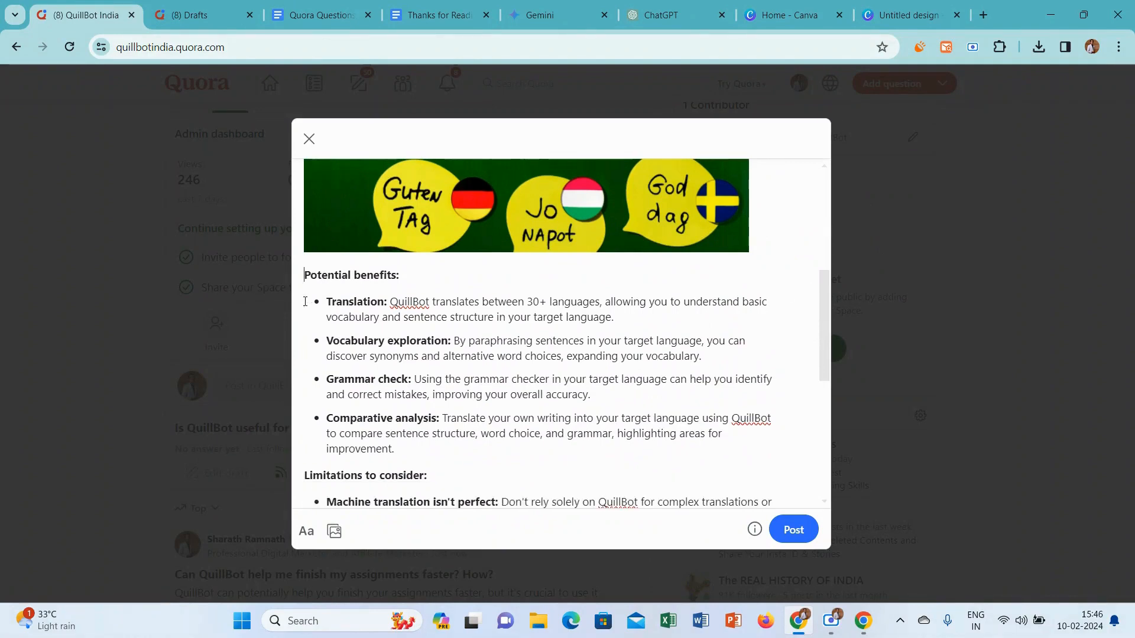
Add the "Thanks for Reading.." line with its heart emoji from the Thanks for Reading document at the end of the Quora answer
left_click_drag(821, 279, 837, 487)
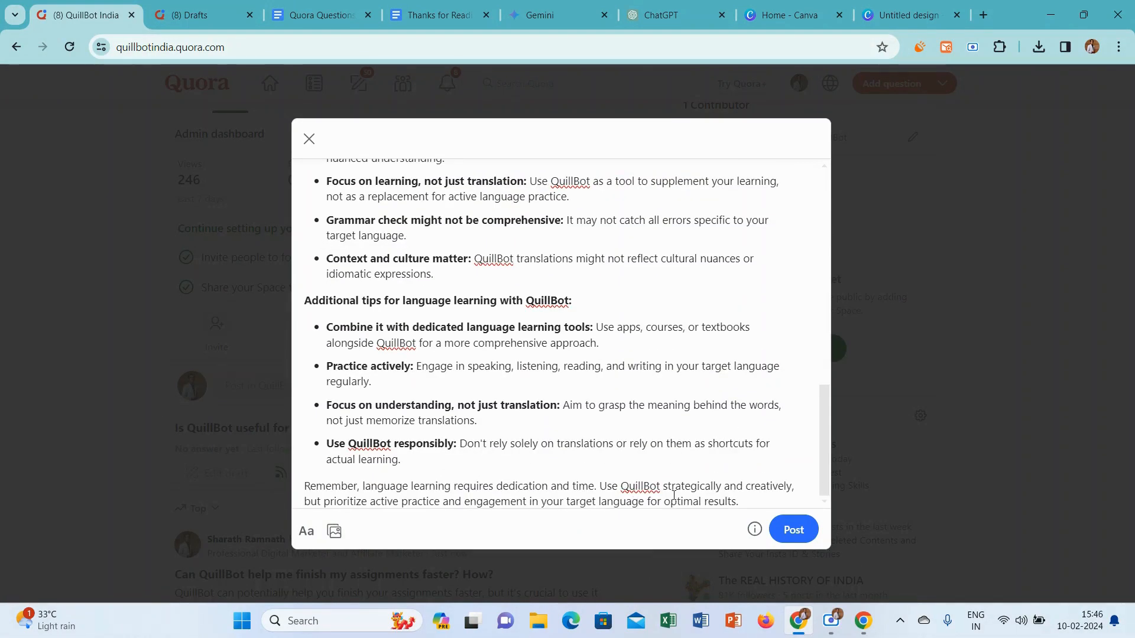
key("Return")
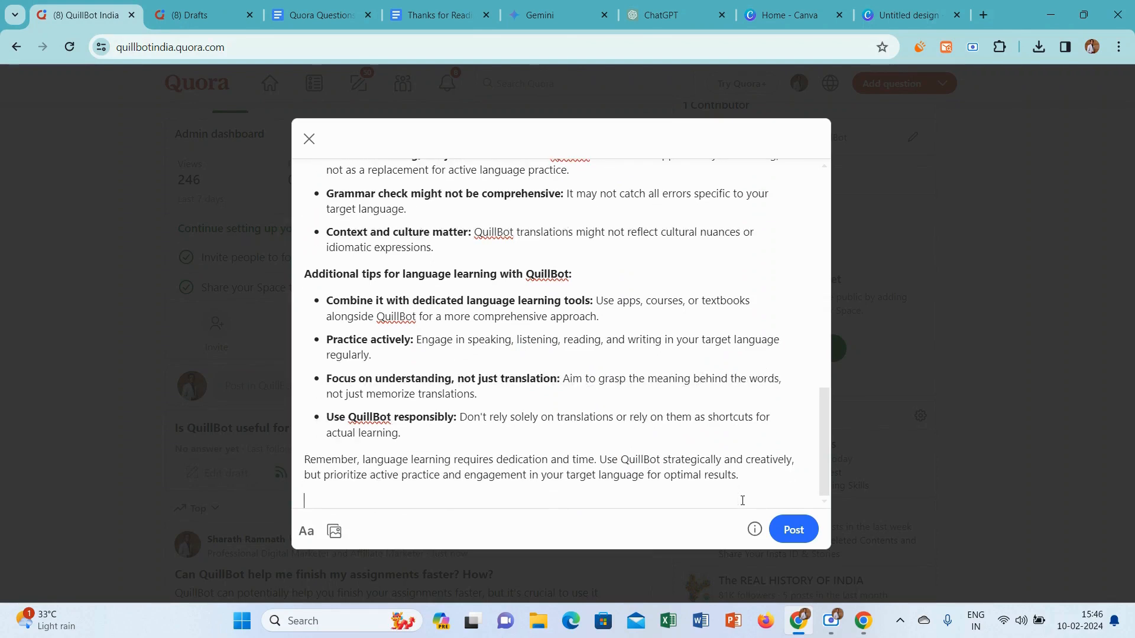
left_click(424, 6)
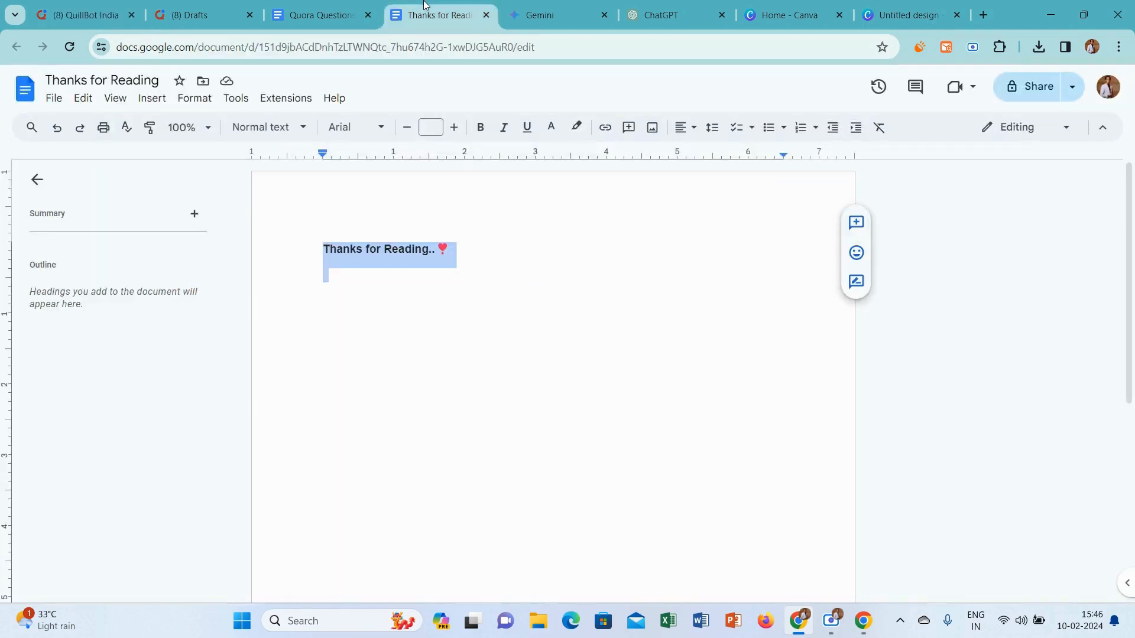
left_click(108, 5)
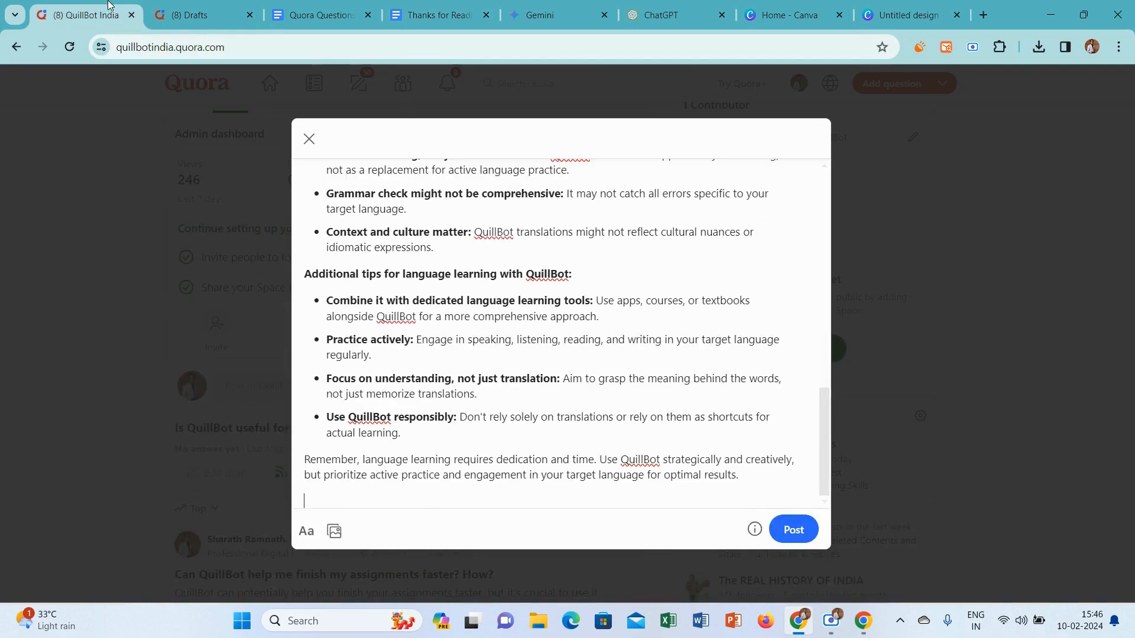
type("Thanks for Reading.. ❣")
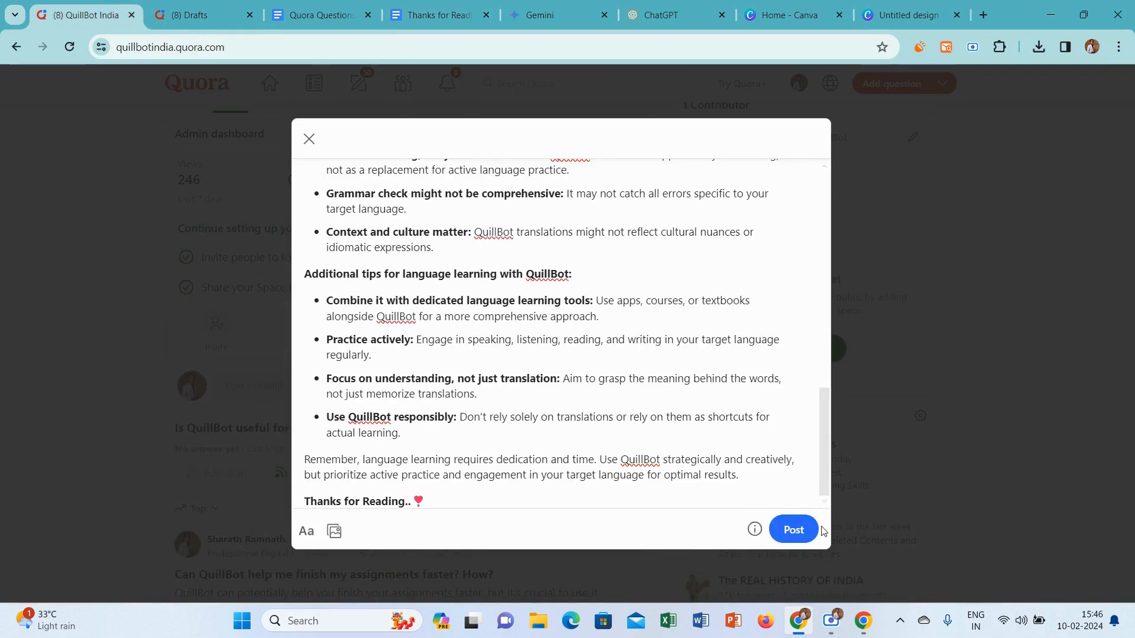
Post the answer to the new languages question and return to the QuillBot India Space
left_click(789, 528)
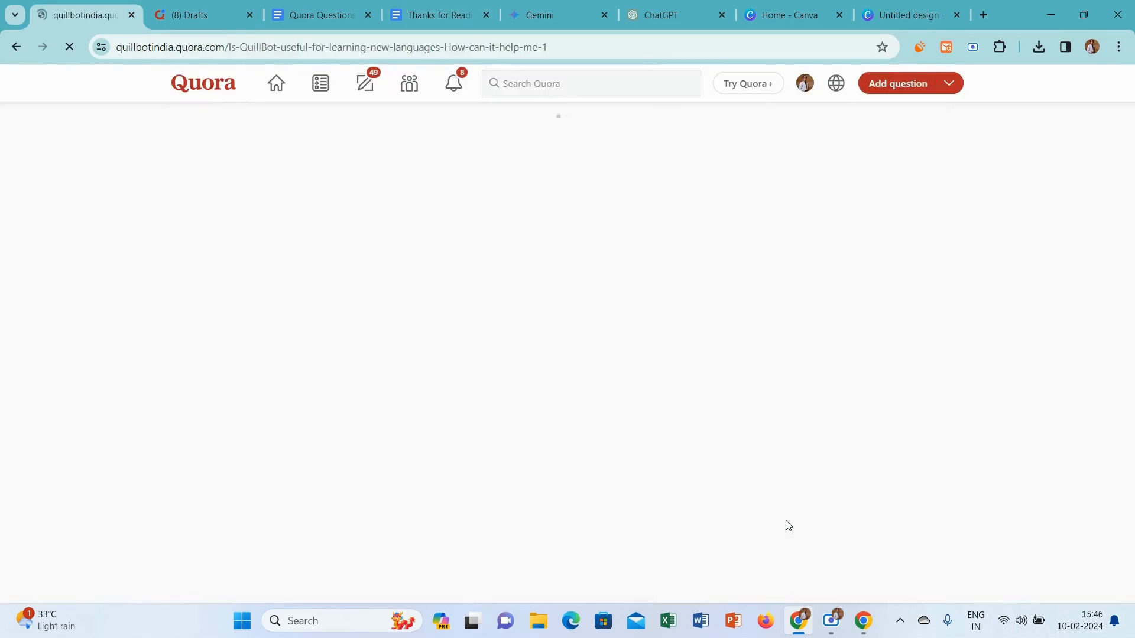
left_click(403, 84)
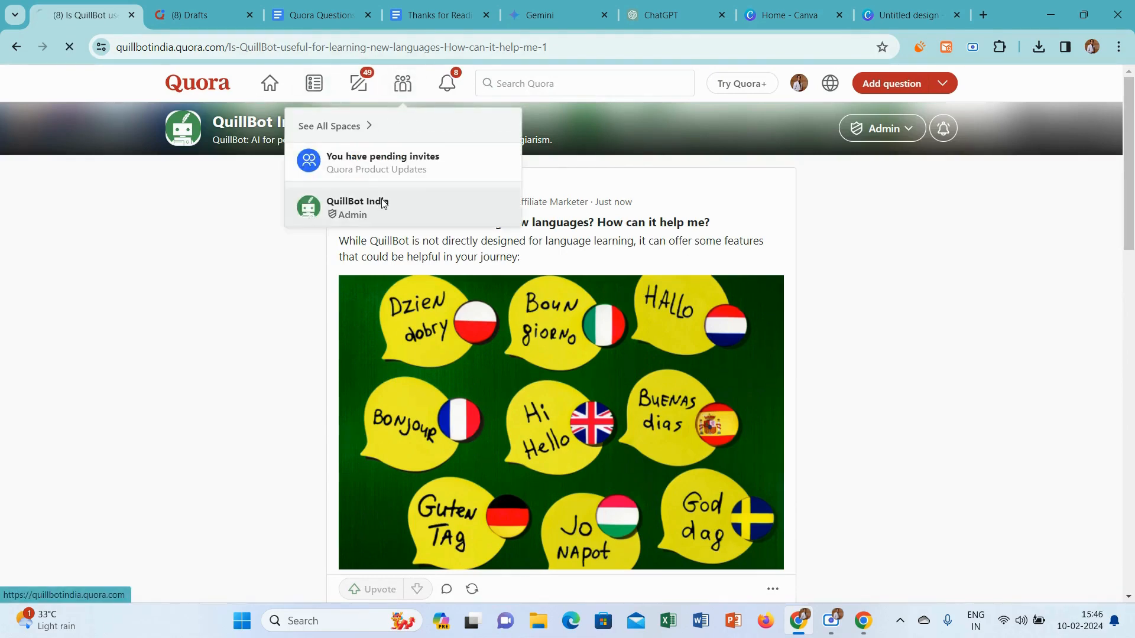
left_click(381, 202)
Switch to the Quora Questions and Topics document and color question 4 about learning new languages red
left_click(331, 7)
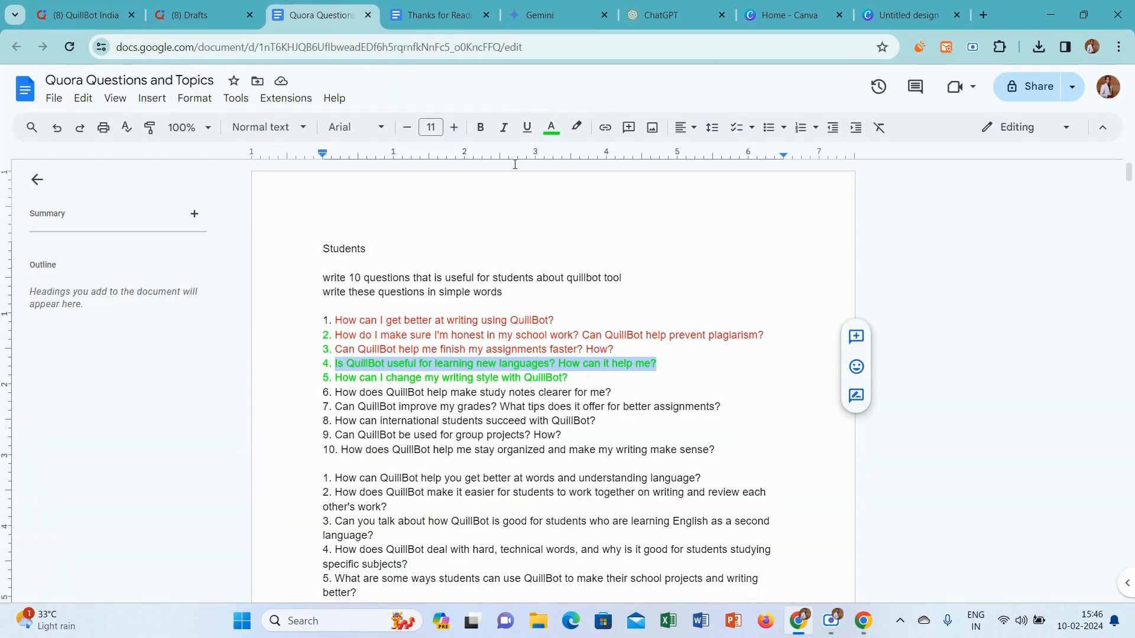
left_click(551, 127)
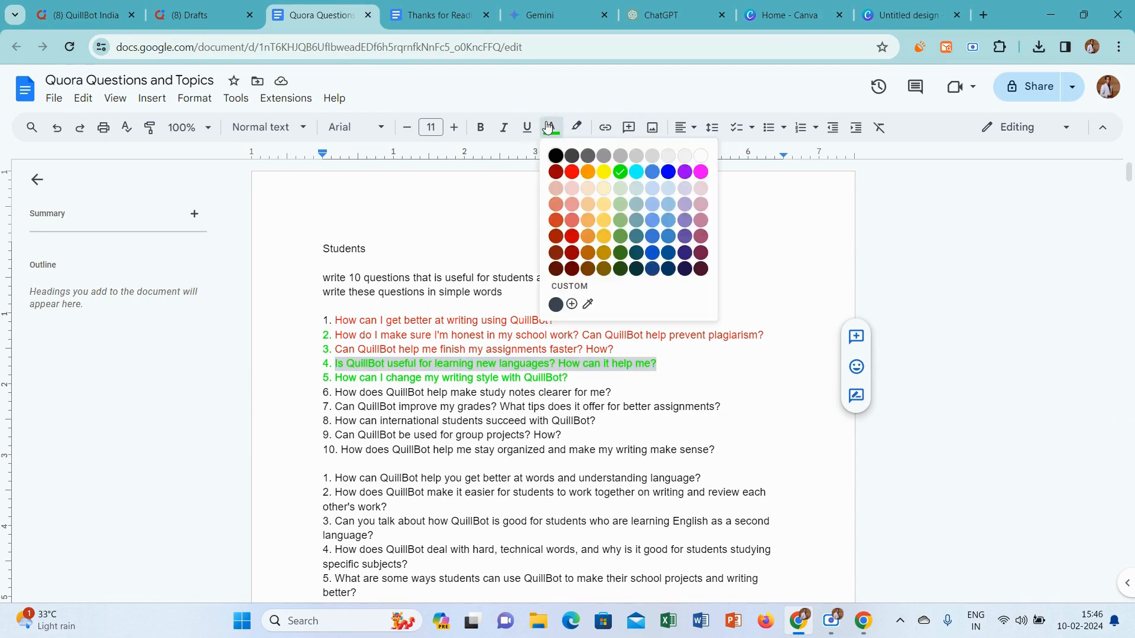
left_click(572, 171)
Copy question 5, "How can I change my writing style with QuillBot?", and ask it in the QuillBot India Space on Quora
left_click_drag(595, 381, 337, 381)
key("ctrl+c")
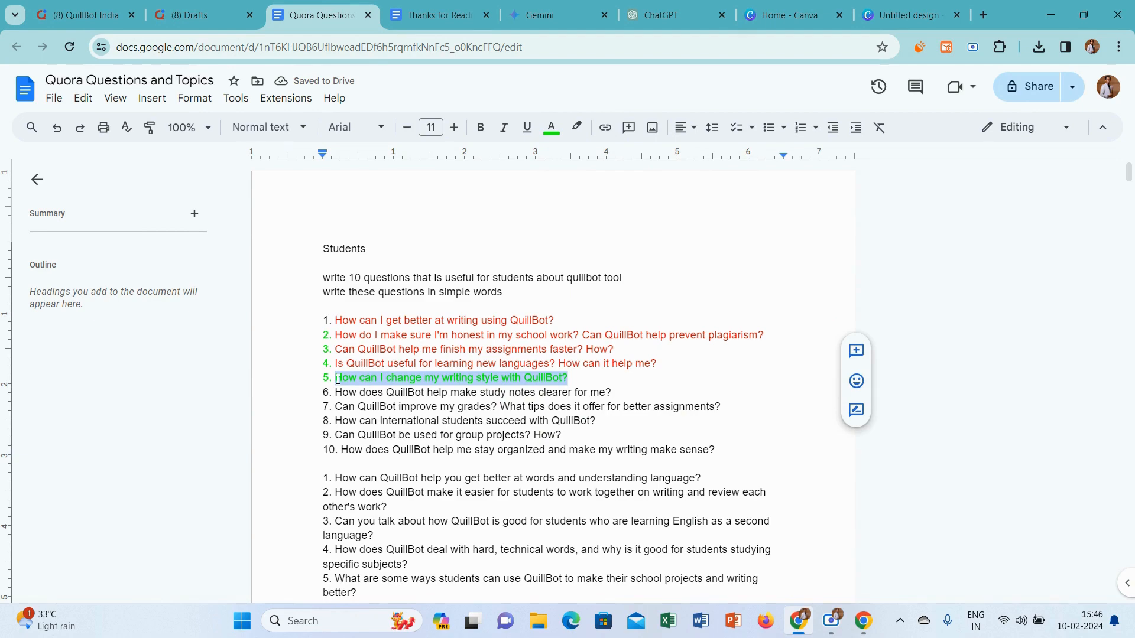
left_click(86, 15)
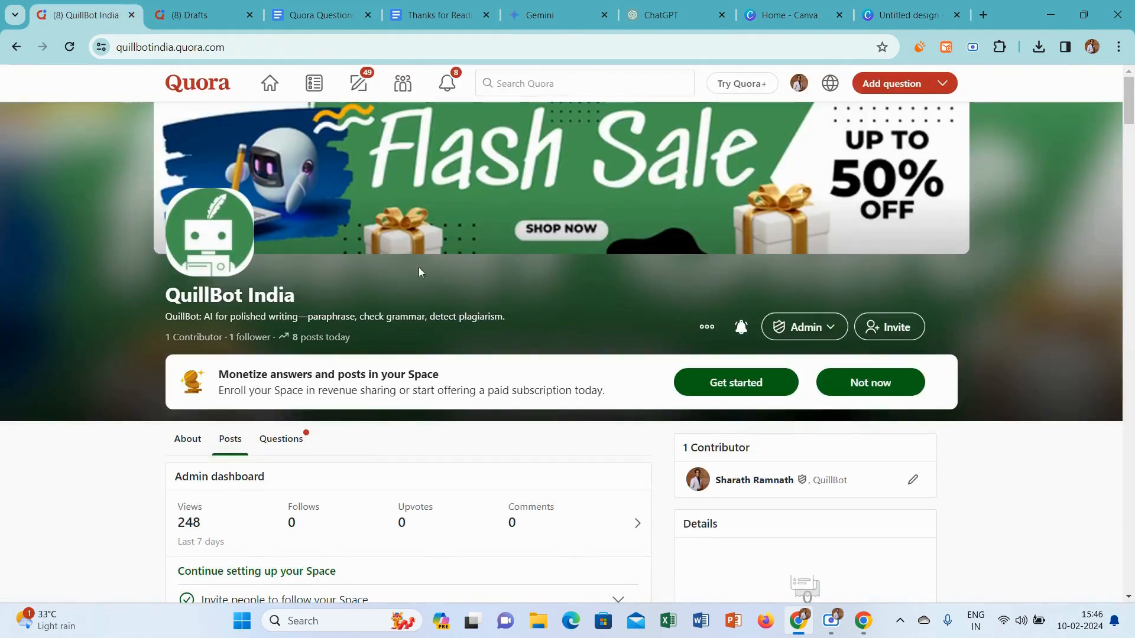
scroll(388, 352, "down", 7)
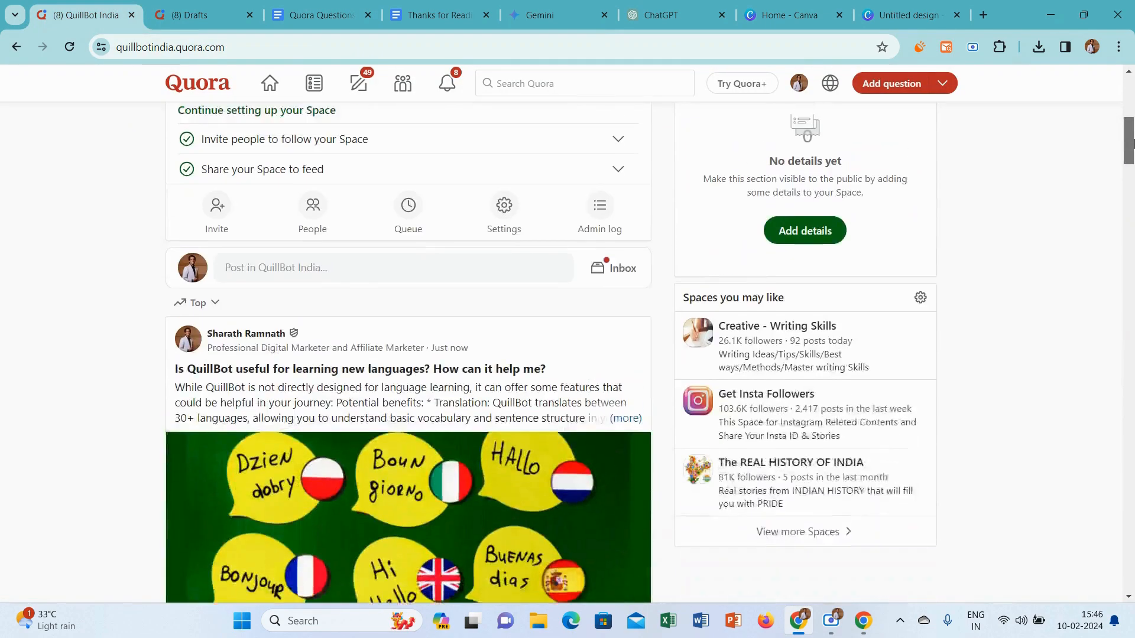
left_click(329, 309)
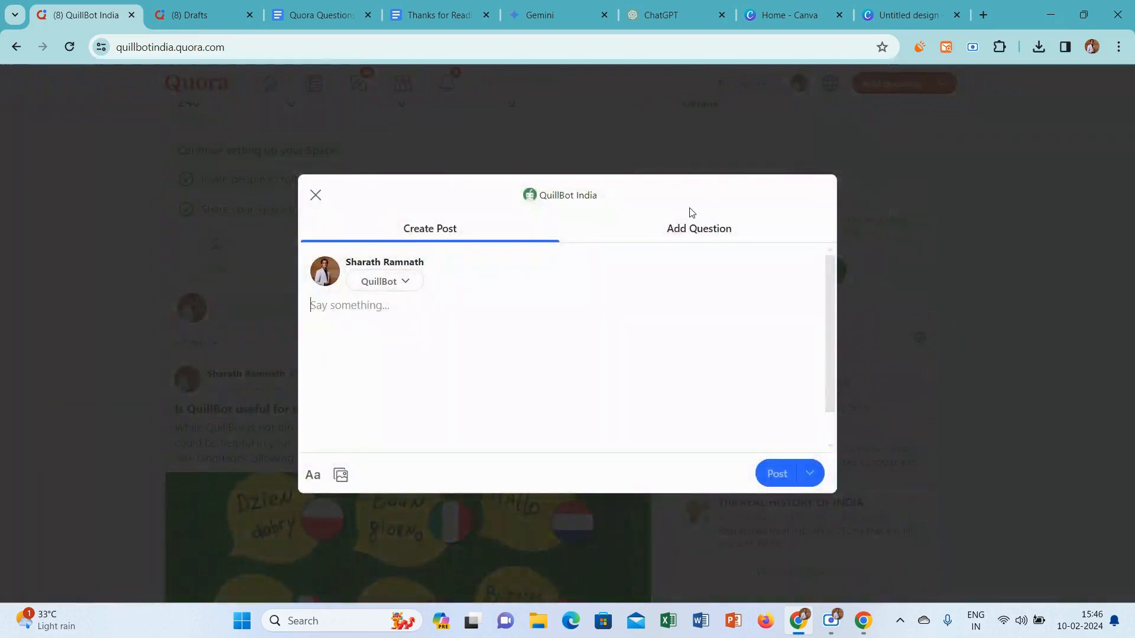
left_click(676, 232)
key("ctrl+v")
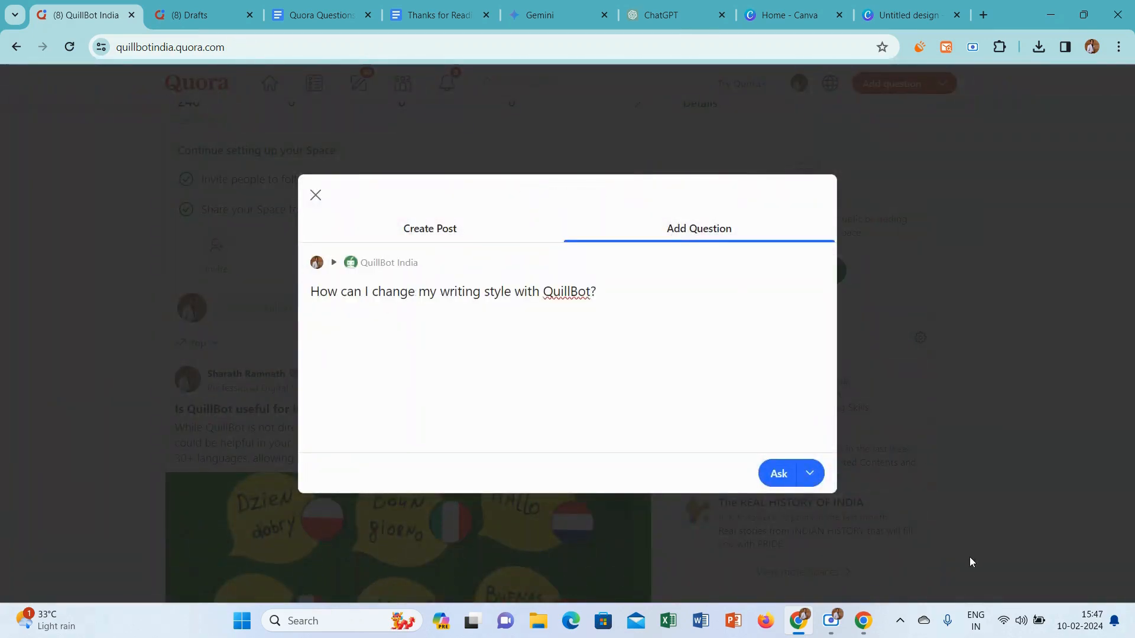
left_click(780, 475)
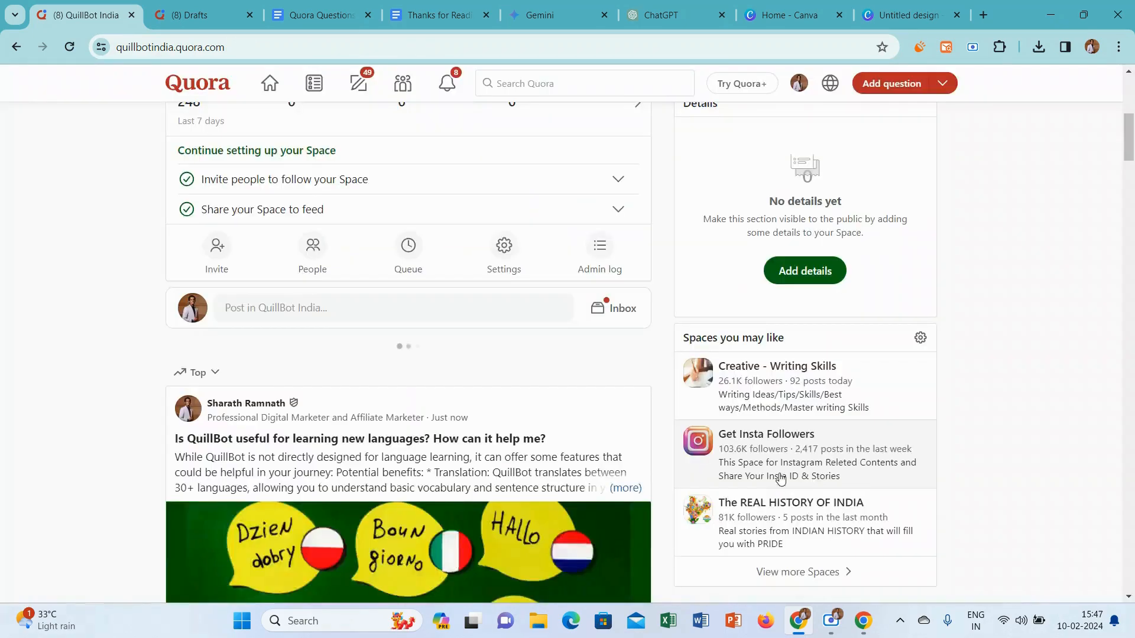
Start an answer to the writing style question and set its credential to "Professional Digital Marketer and Affiliate Marketer"
left_click(232, 397)
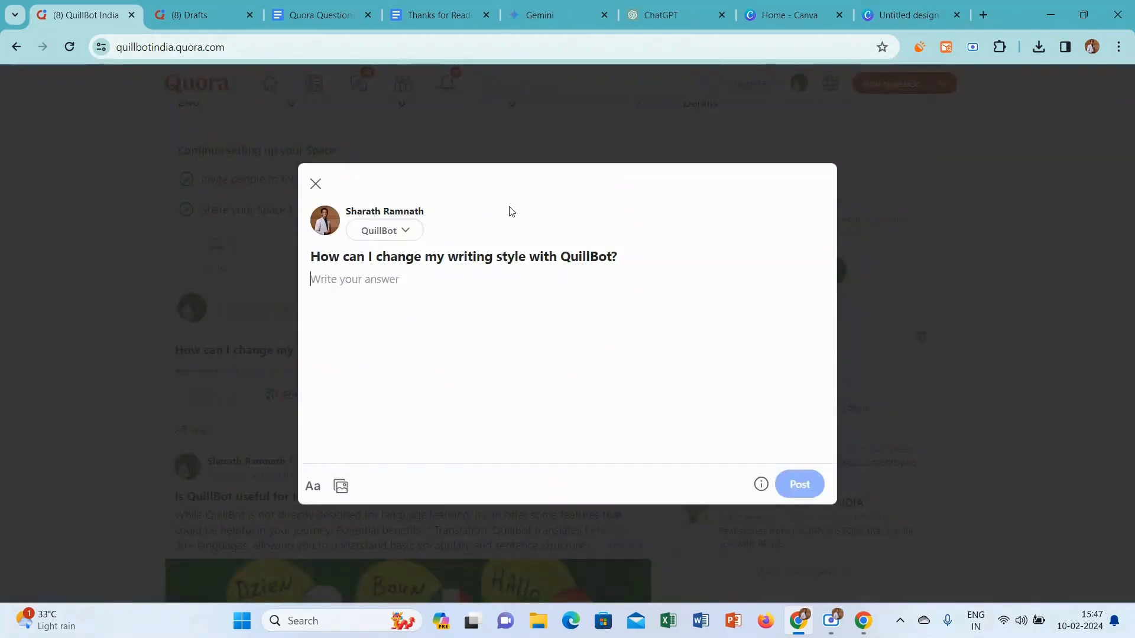
left_click(393, 227)
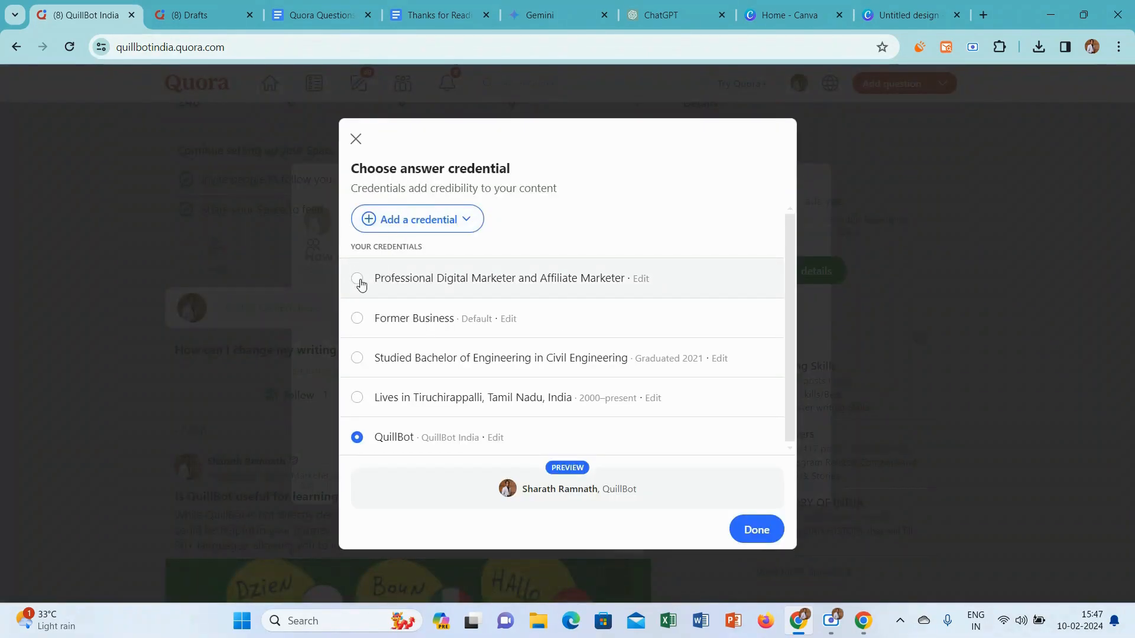
left_click(357, 280)
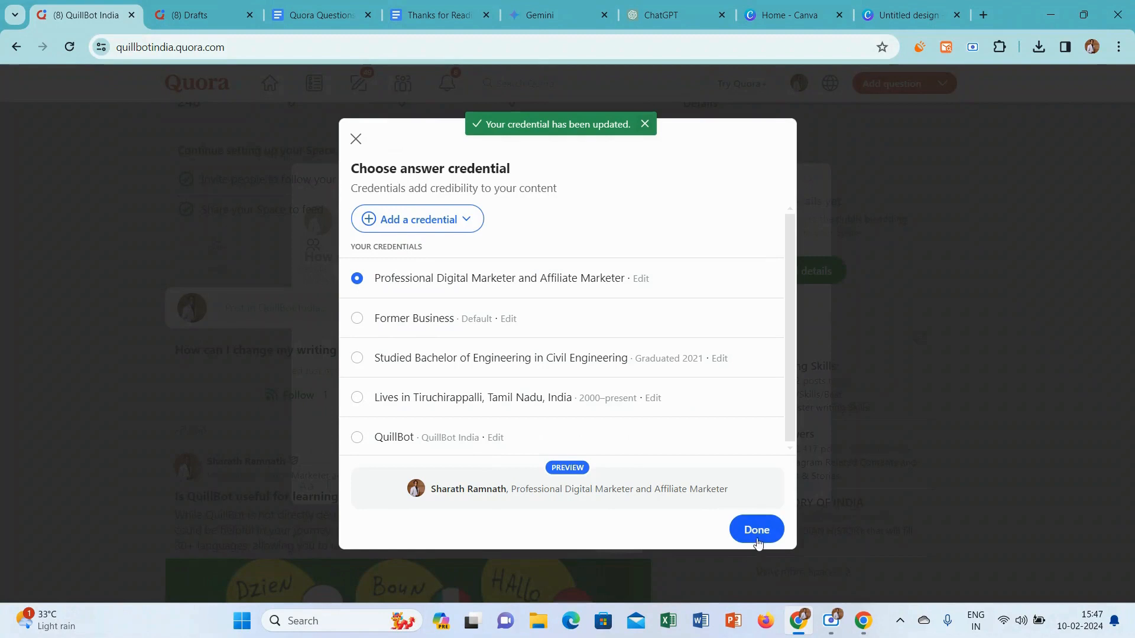
left_click(757, 539)
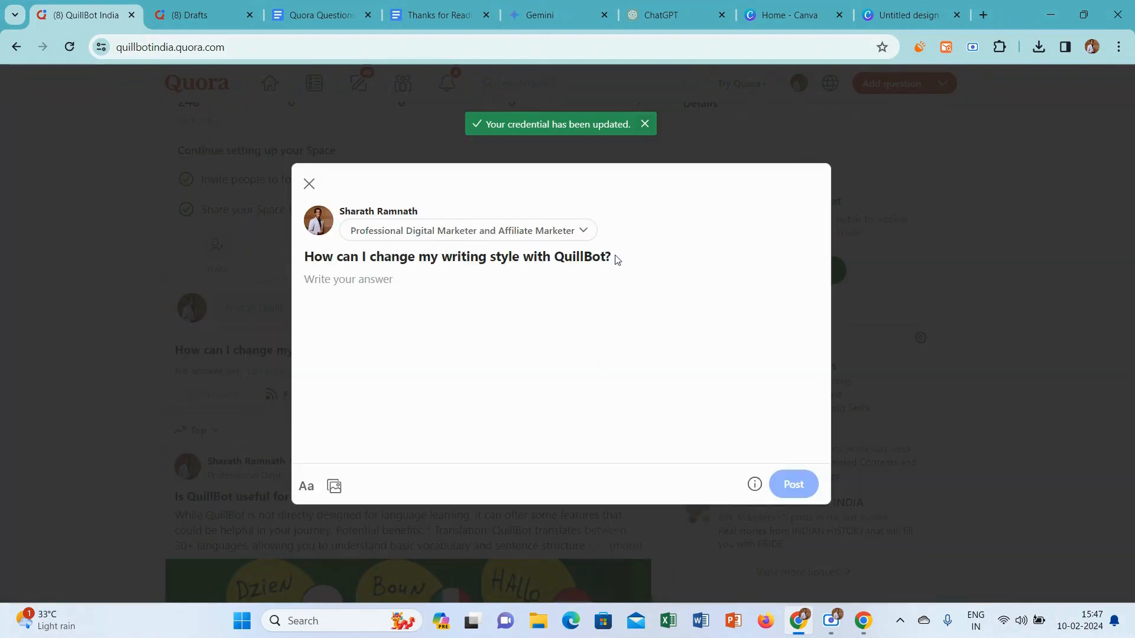
Copy the question "How can I change my writing style with QuillBot?" from Quora and ask it in the Gemini chat
left_click_drag(616, 259, 303, 247)
key("ctrl+c")
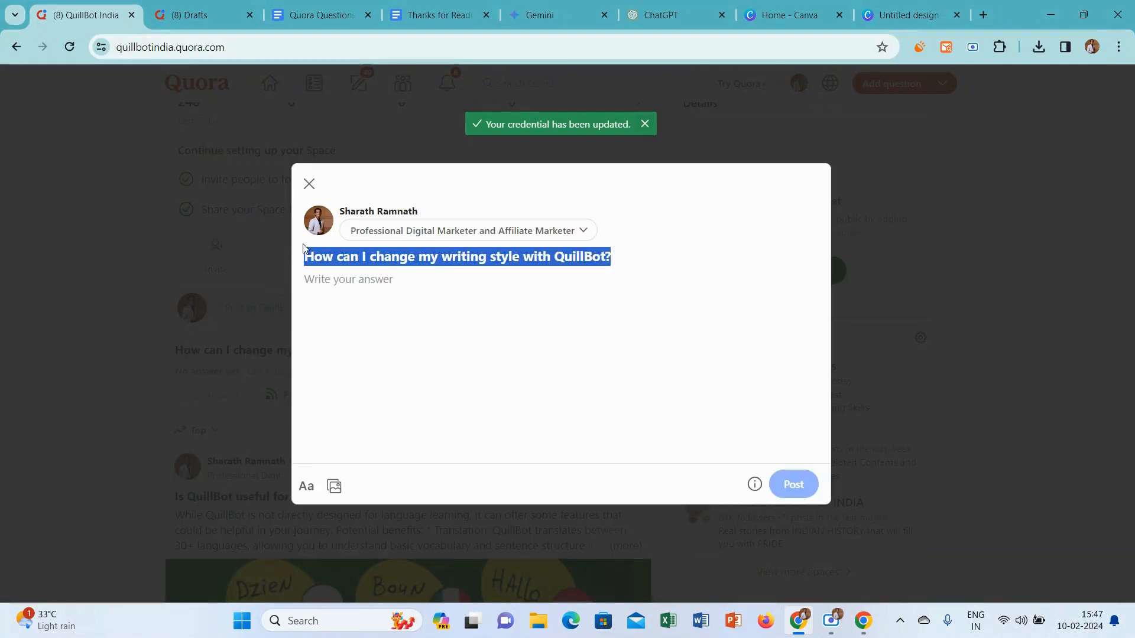
left_click(536, 6)
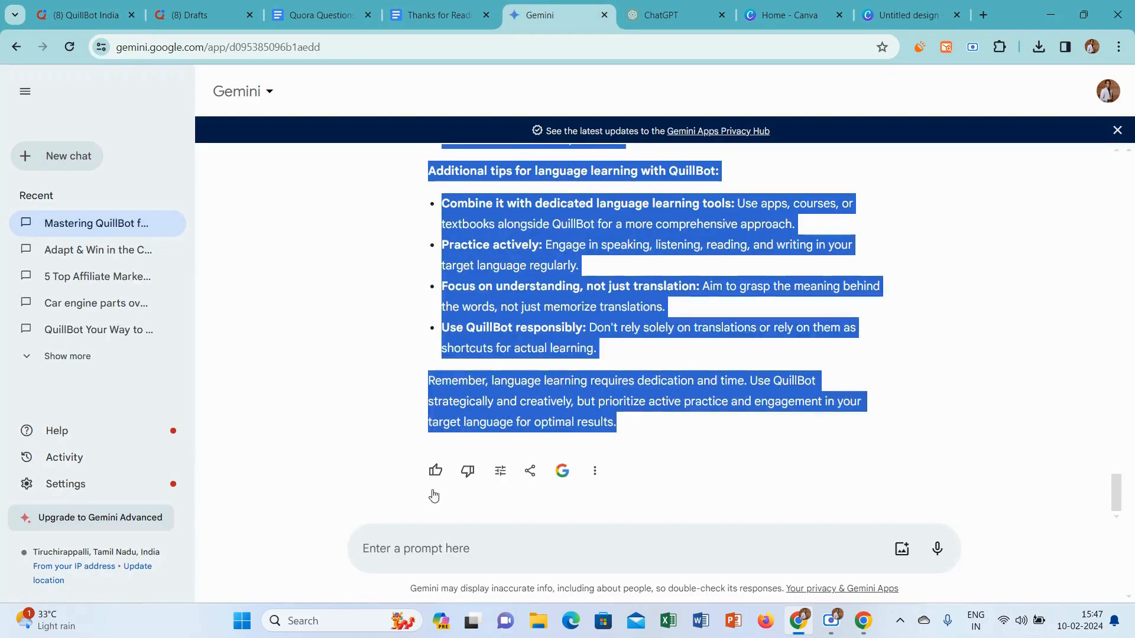
left_click(403, 544)
key("ctrl+v")
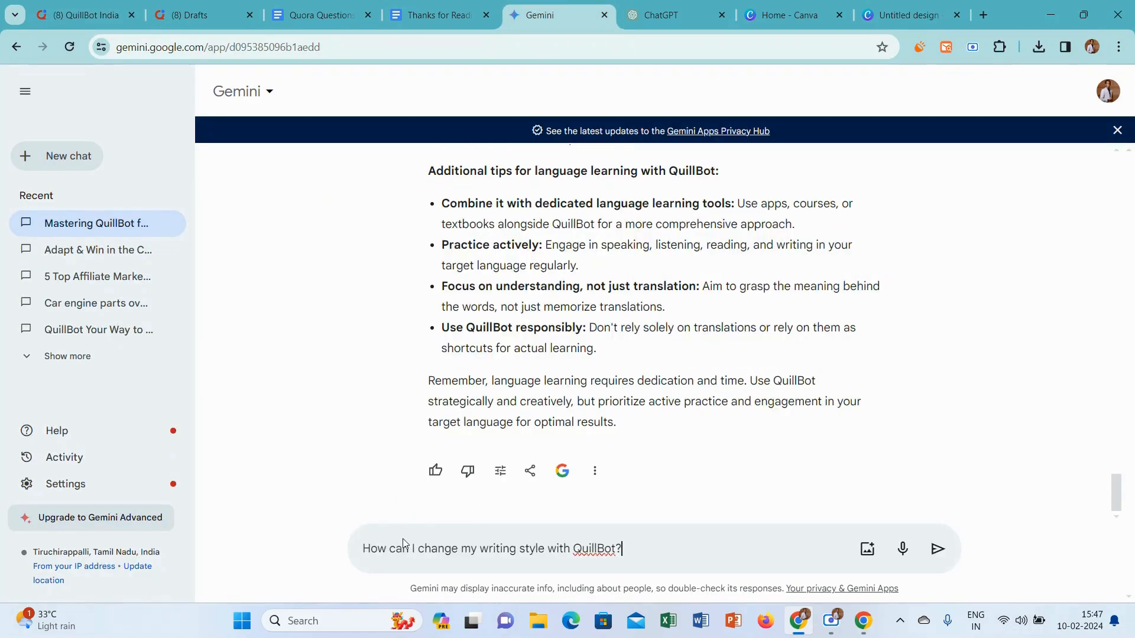
key("Return")
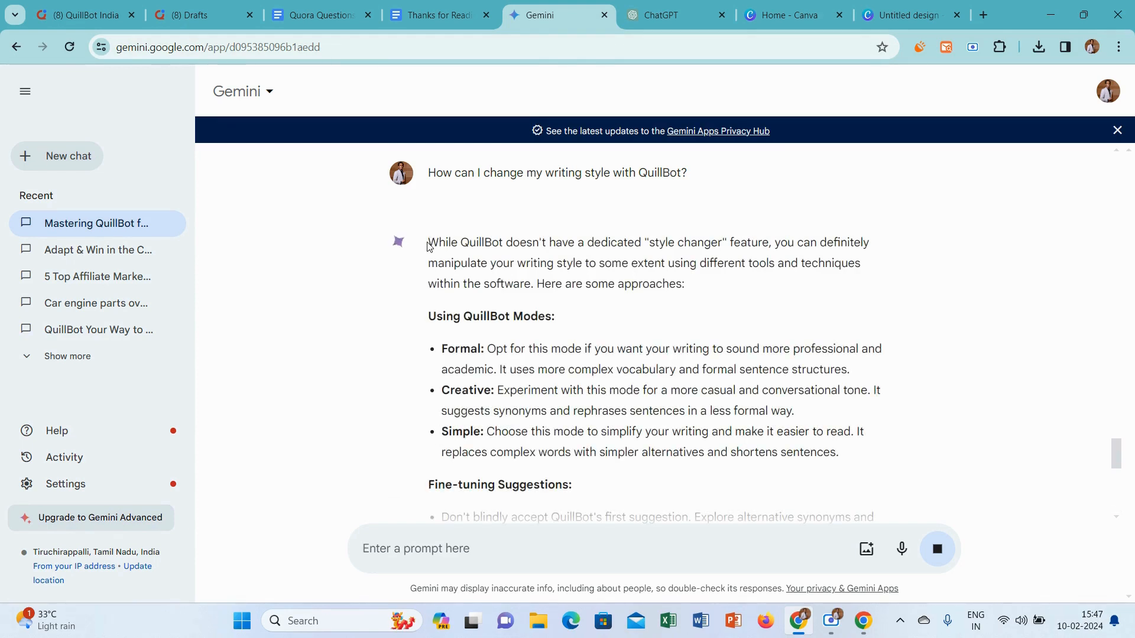
Copy Gemini's full response into the Quora answer, remove the blank line at its start, and add a new line after the intro paragraph
left_click_drag(430, 247, 798, 430)
key("ctrl+c")
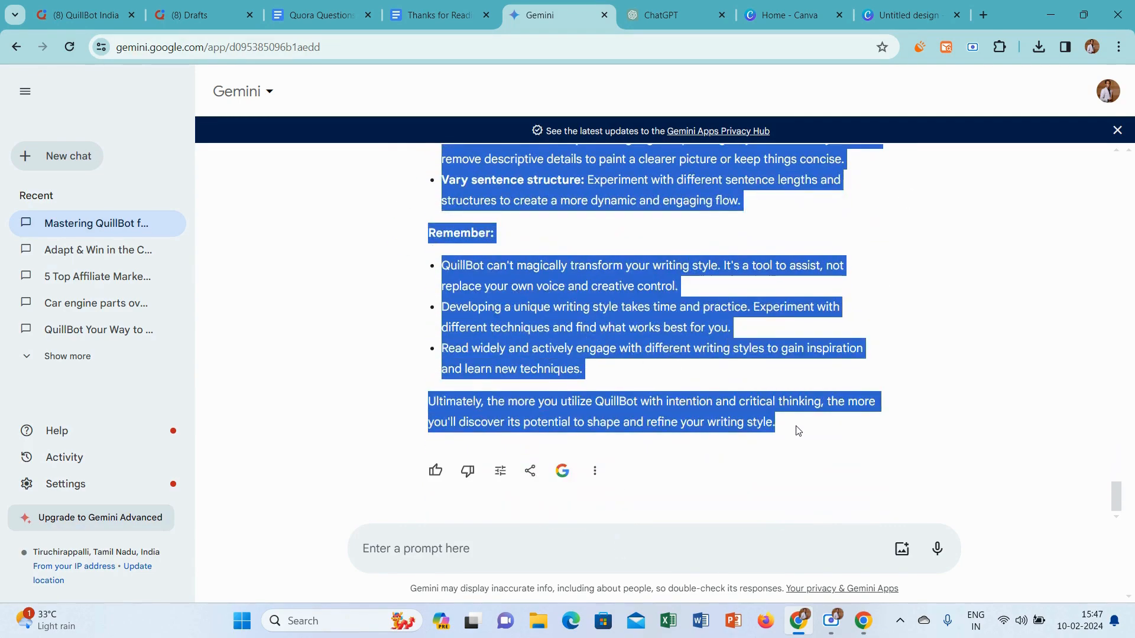
left_click(86, 14)
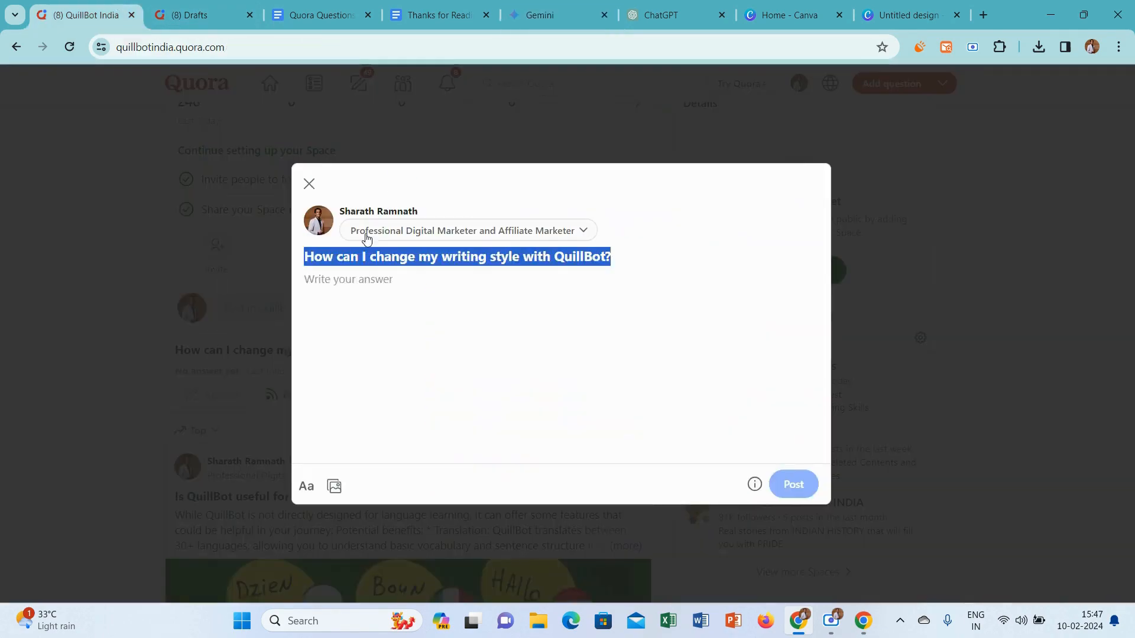
left_click(367, 274)
key("ctrl+v")
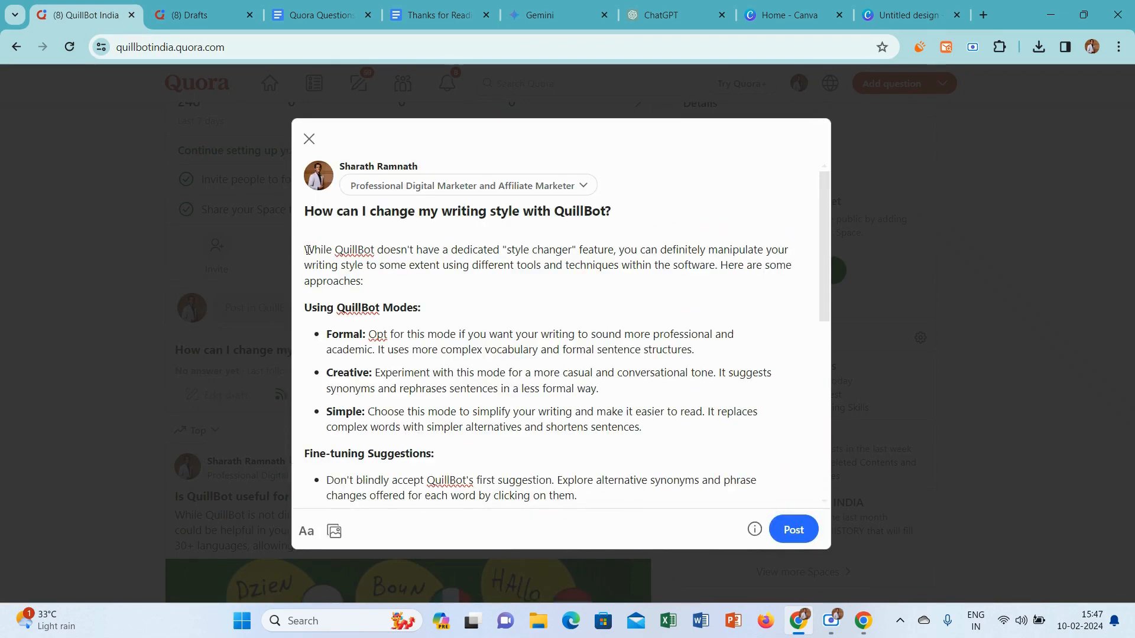
key("BackSpace")
left_click(363, 265)
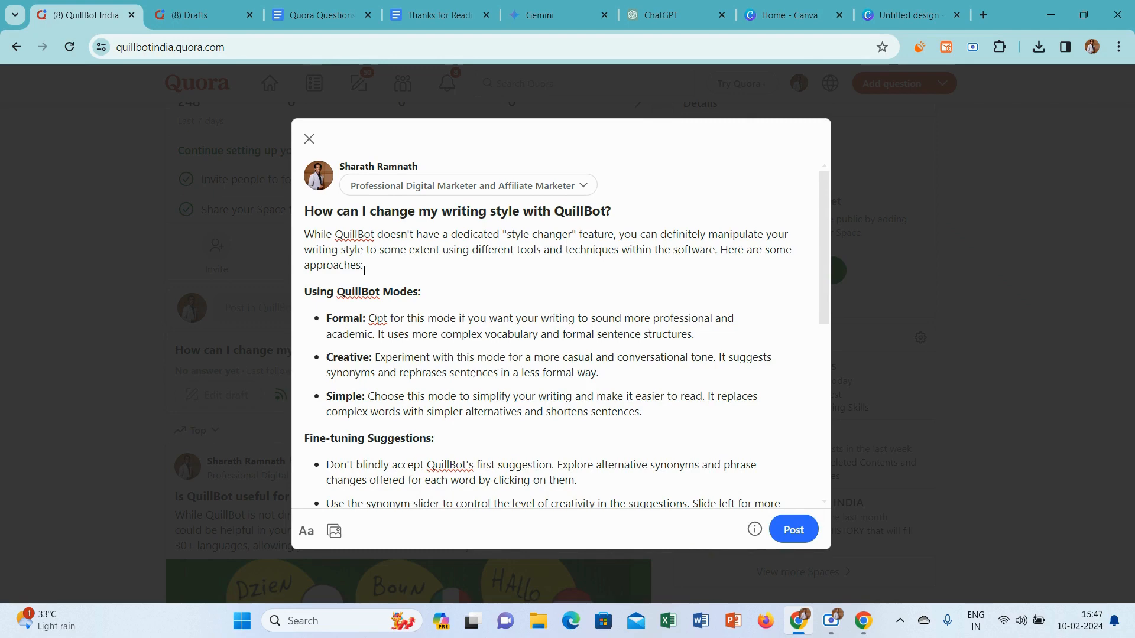
key("Return")
Switch to the untitled 602 x 399 px Canva design and delete the languages photo from the page
left_click(908, 15)
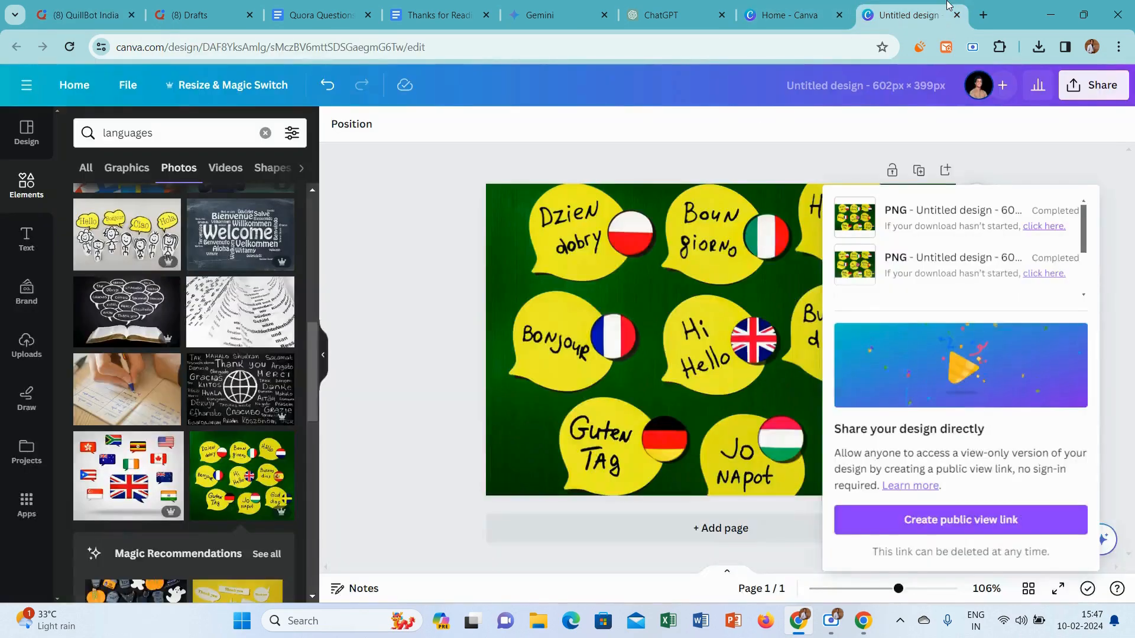
left_click(566, 304)
key("Delete")
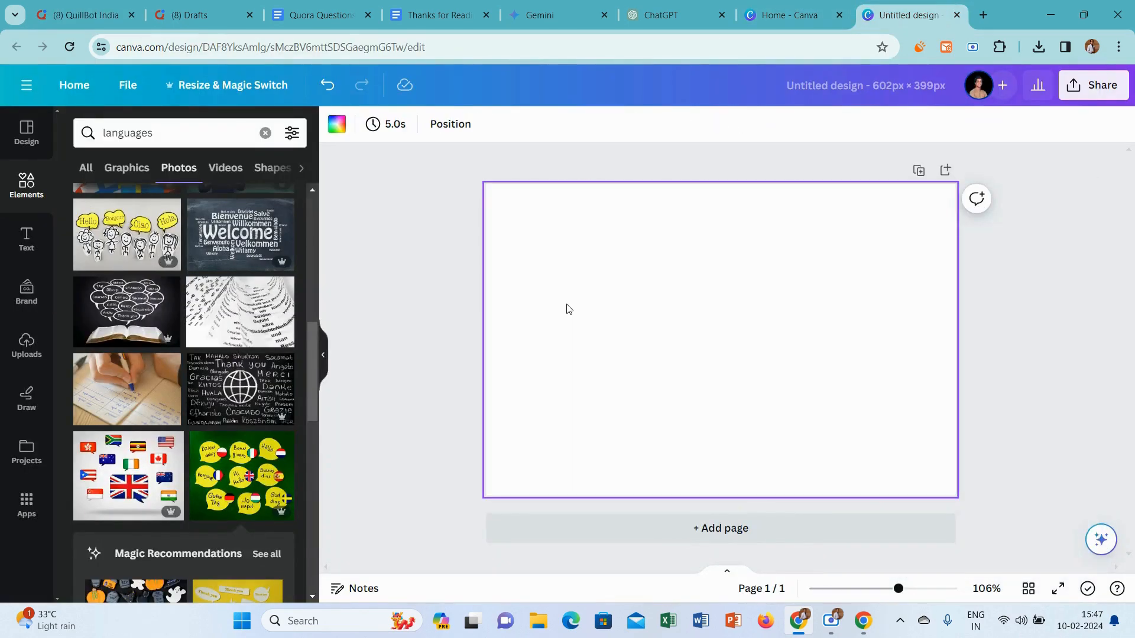
Search the Canva photos for "writing styles" and for "styles"
left_click(133, 137)
type("writ")
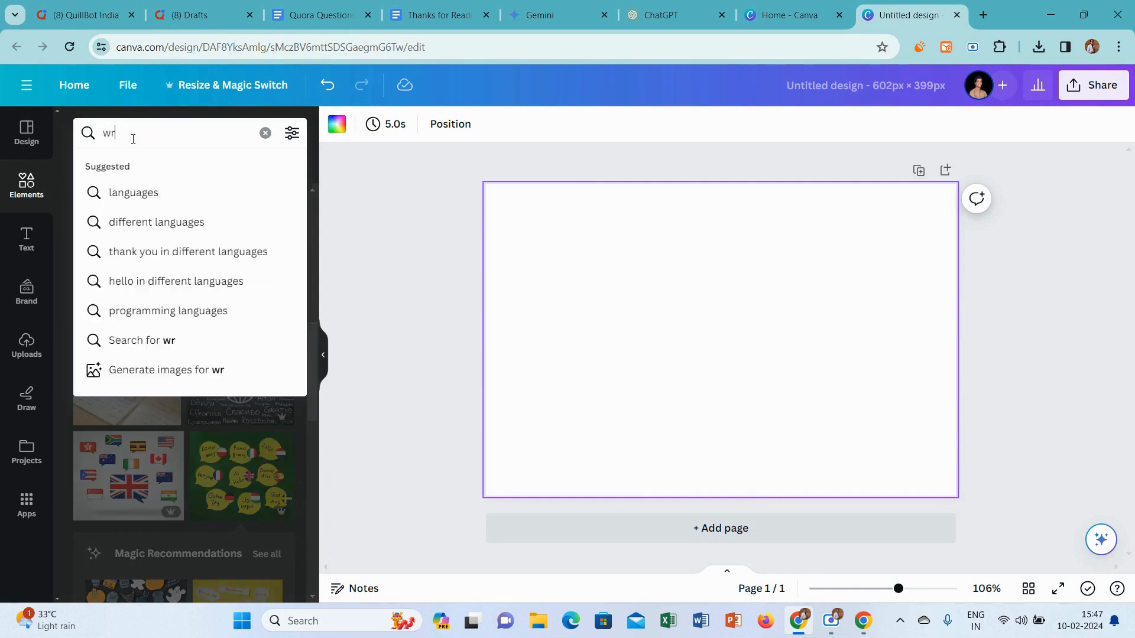
type("g ")
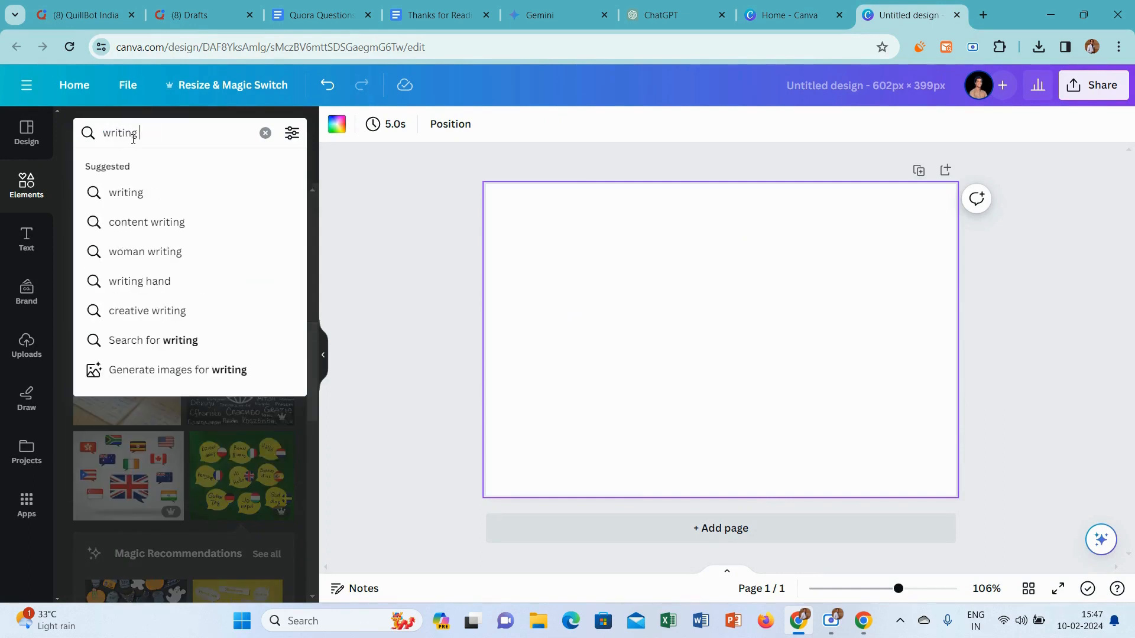
type("styles")
key("Return")
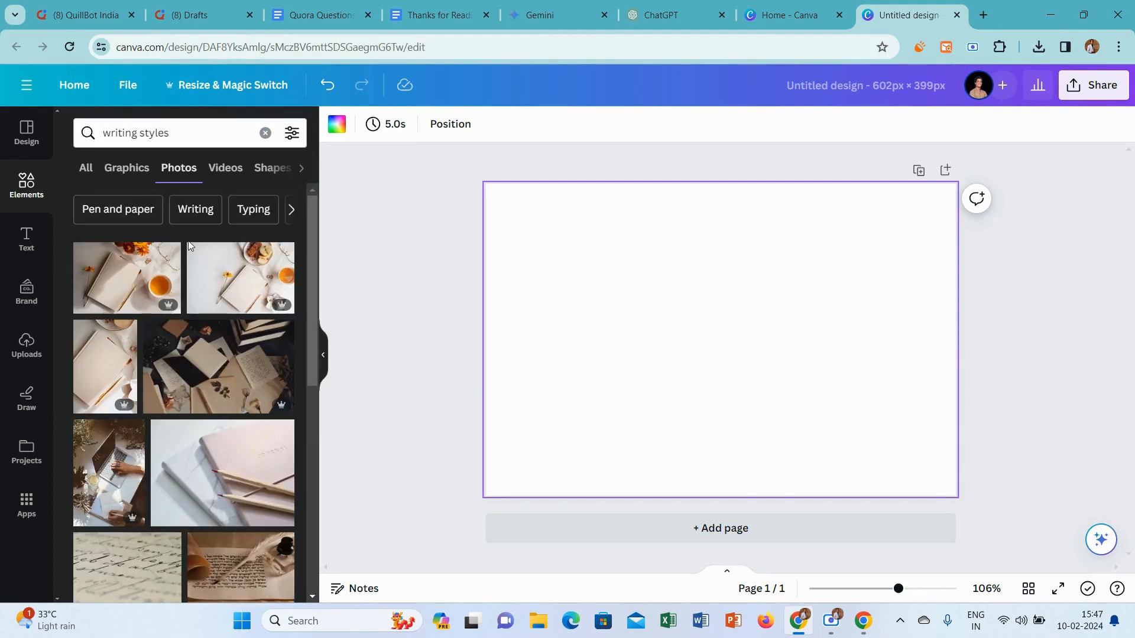
left_click(140, 134)
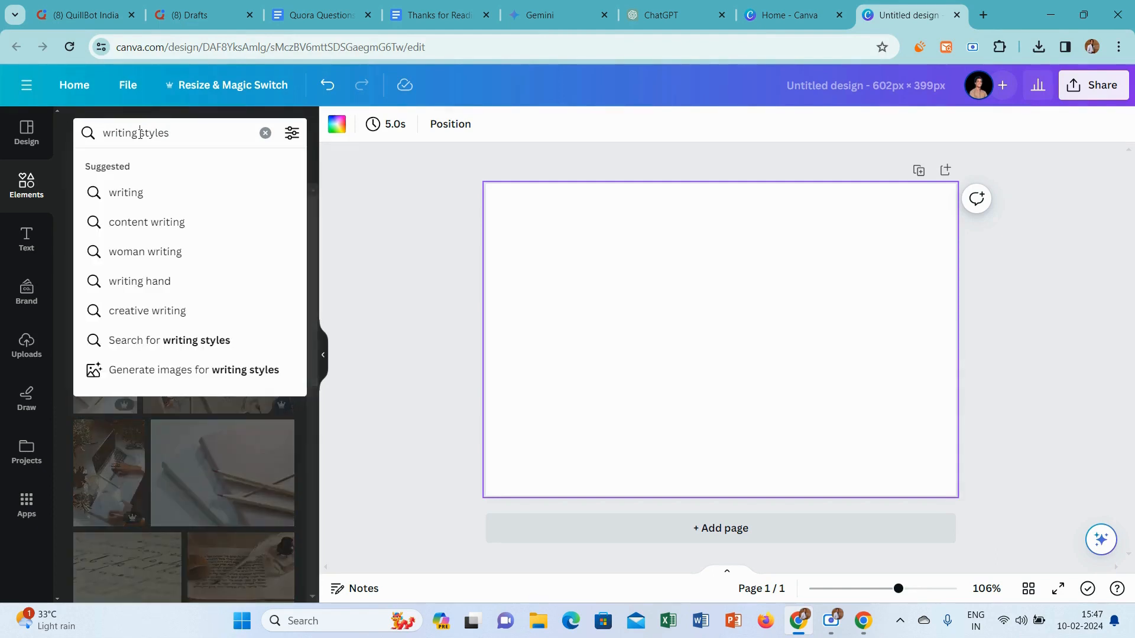
key("BackSpace")
key("BackSpace")
key("BackSpace")
key("BackSpace")
key("BackSpace")
key("BackSpace")
key("BackSpace")
key("BackSpace")
key("Return")
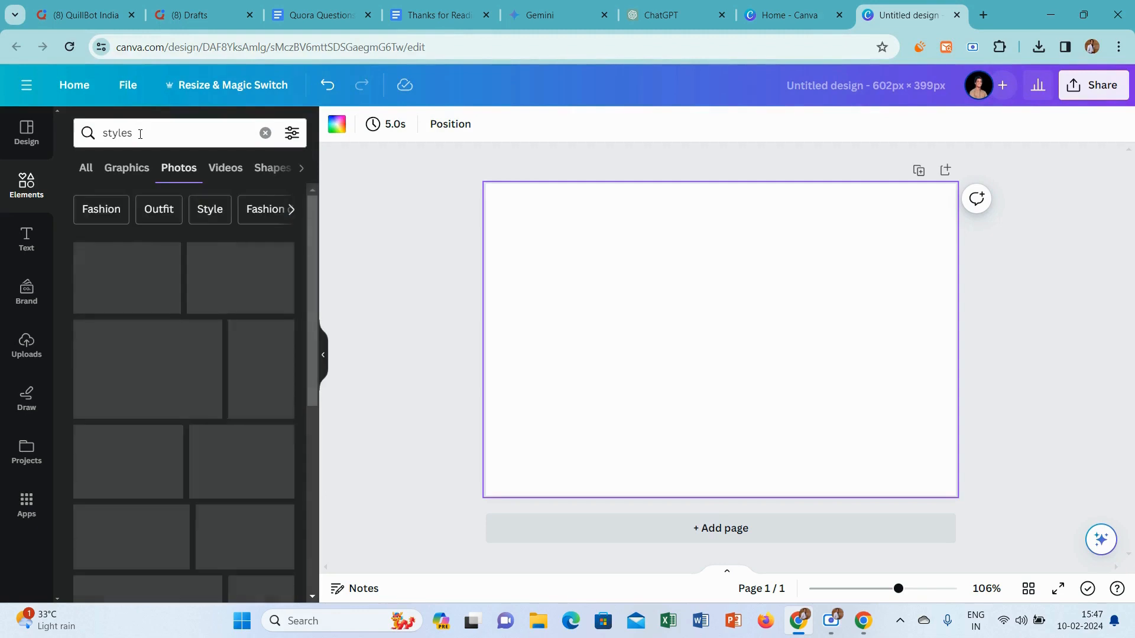
Replace the photo search term with "help" and look through the matching pictures
left_click(162, 135)
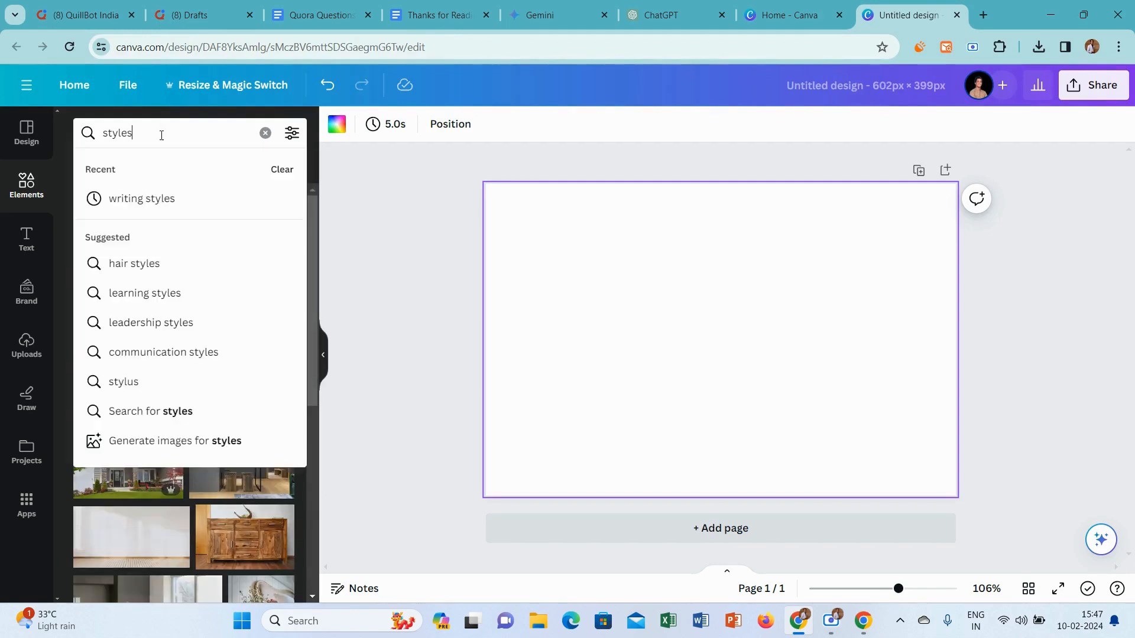
key("ctrl+a")
key("BackSpace")
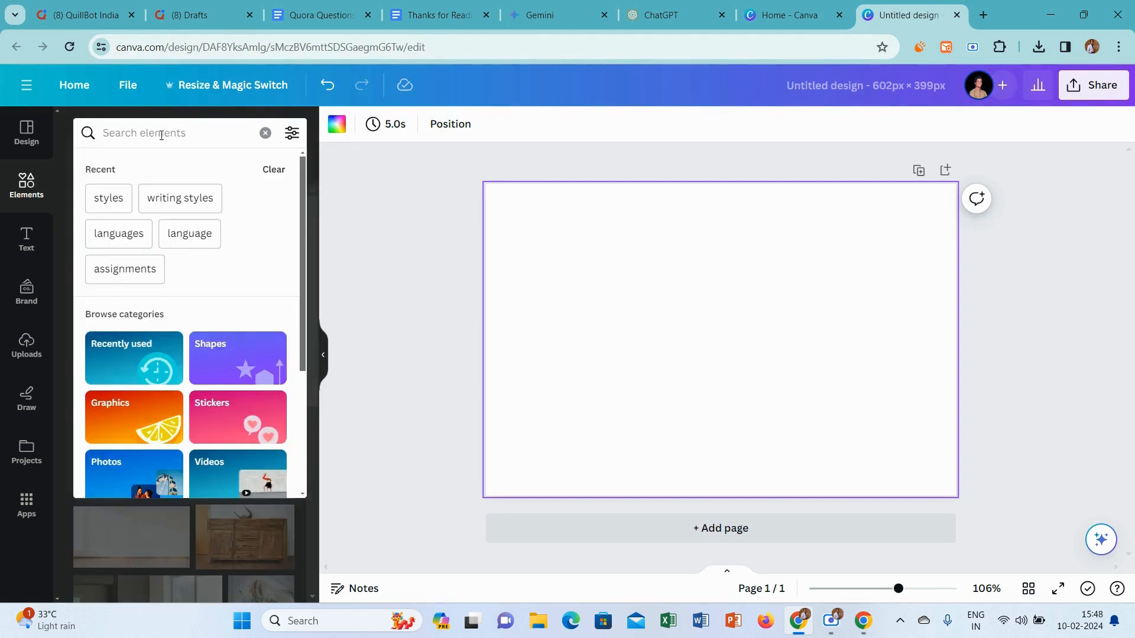
type("help")
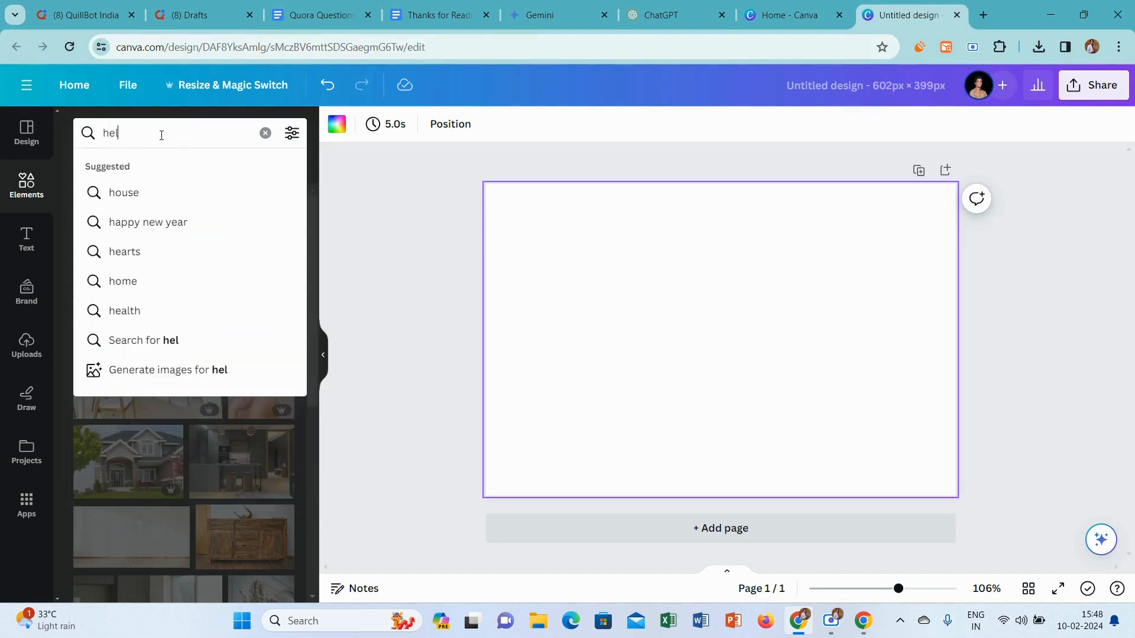
key("Return")
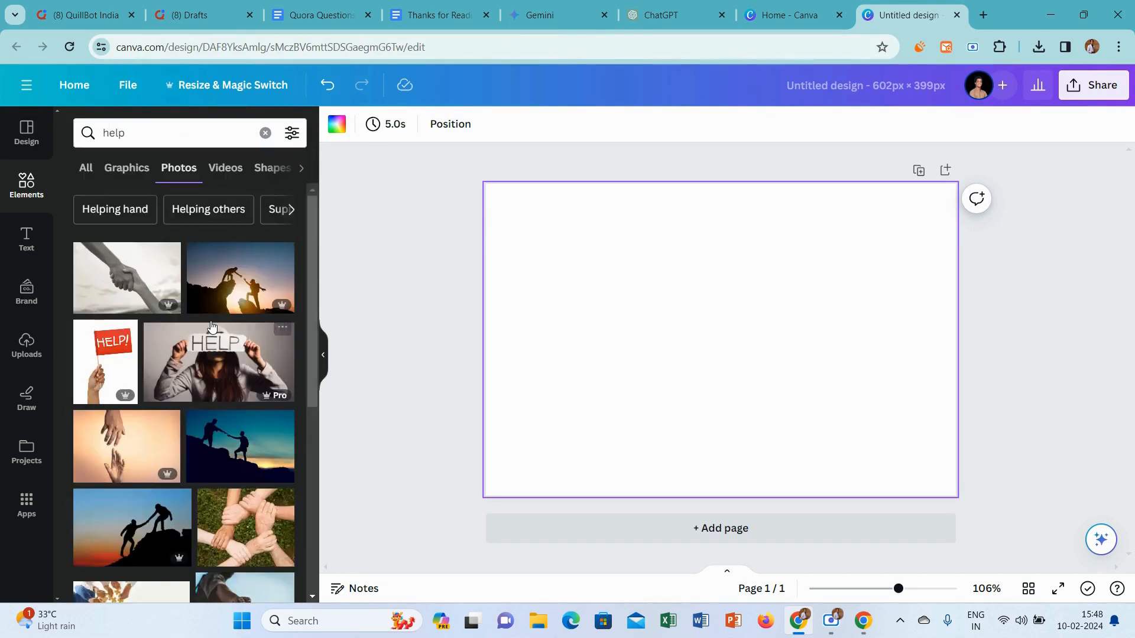
Search the photos for "work in compuetr" and switch to the suggested "Working on laptop" search
double_click(218, 129)
type("wor")
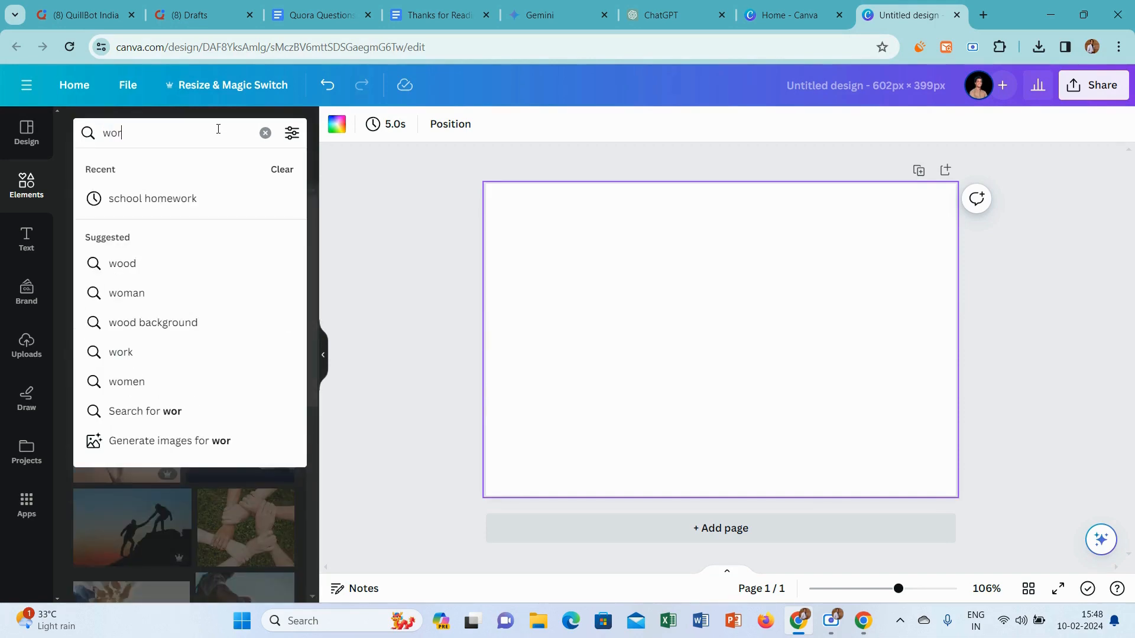
type("k in compuetr")
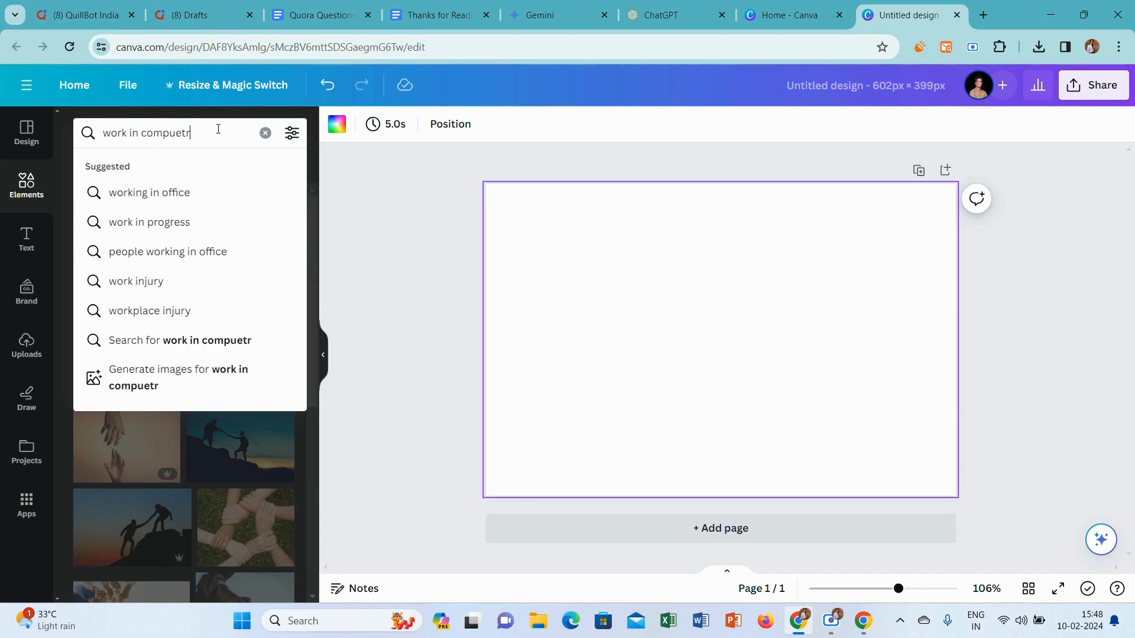
key("Return")
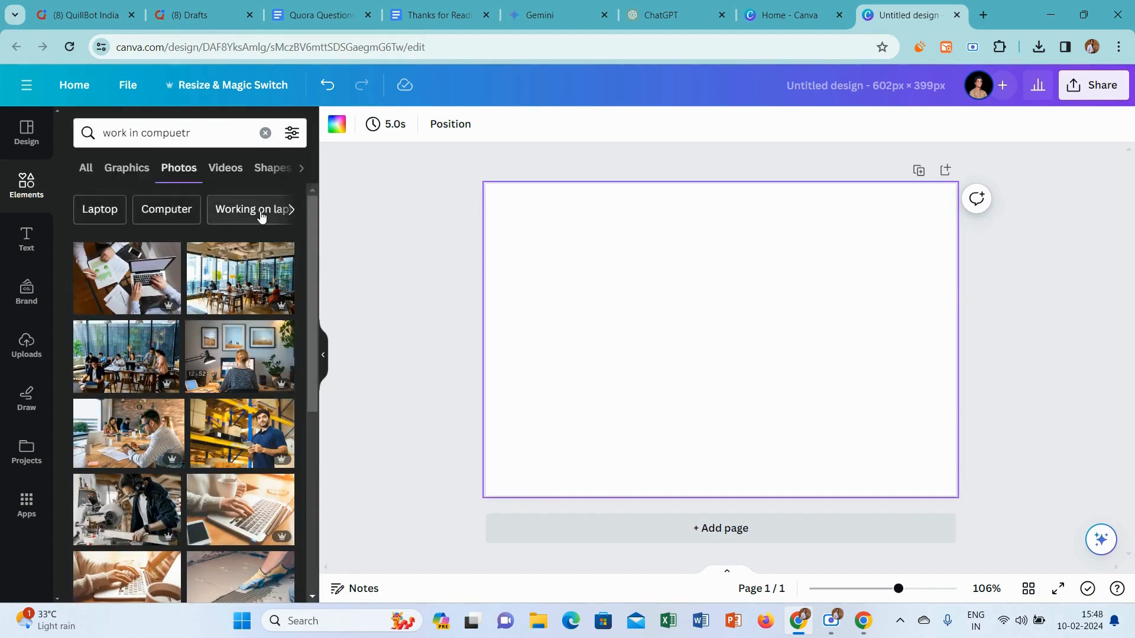
left_click(260, 211)
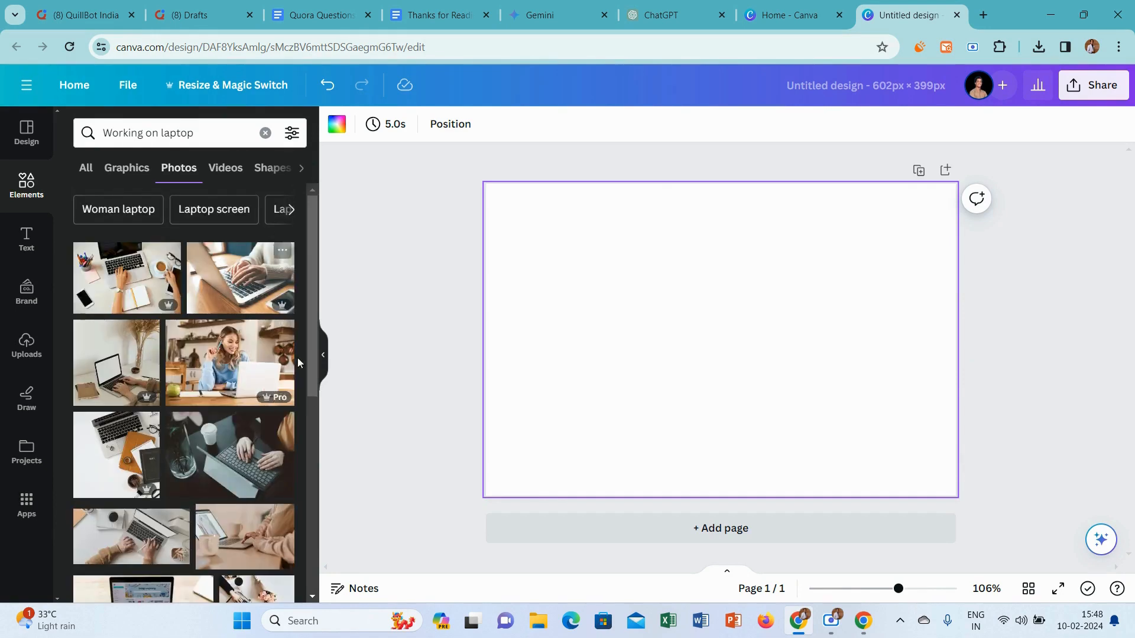
Add the photo of the smiling man in a light blue shirt working on a laptop and set it as the page background
left_click_drag(315, 308, 307, 515)
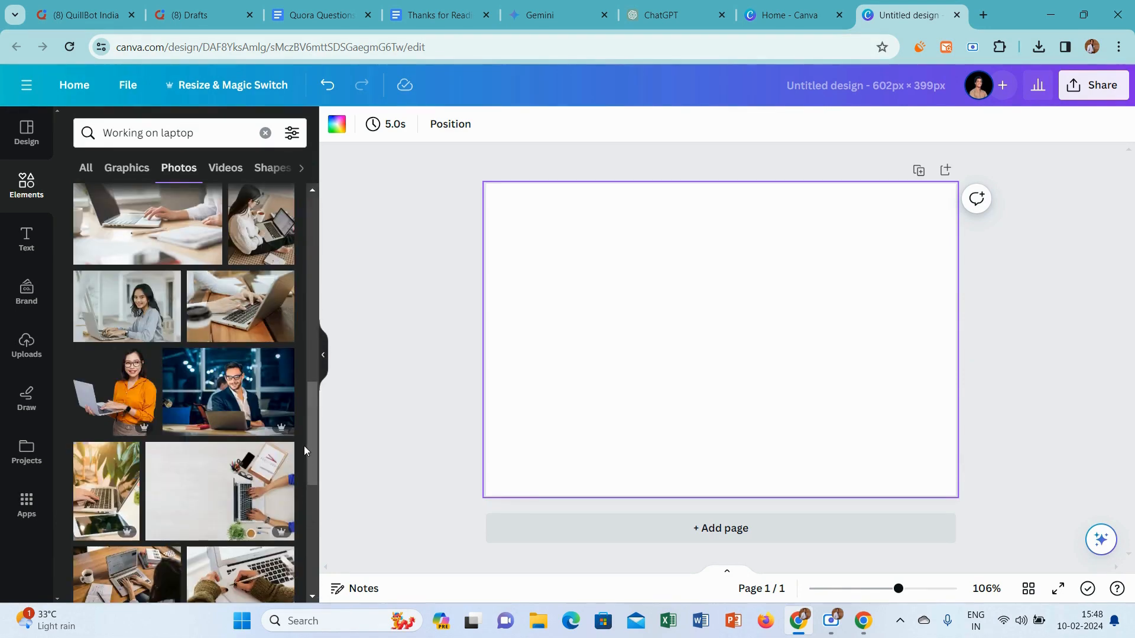
left_click_drag(311, 438, 328, 625)
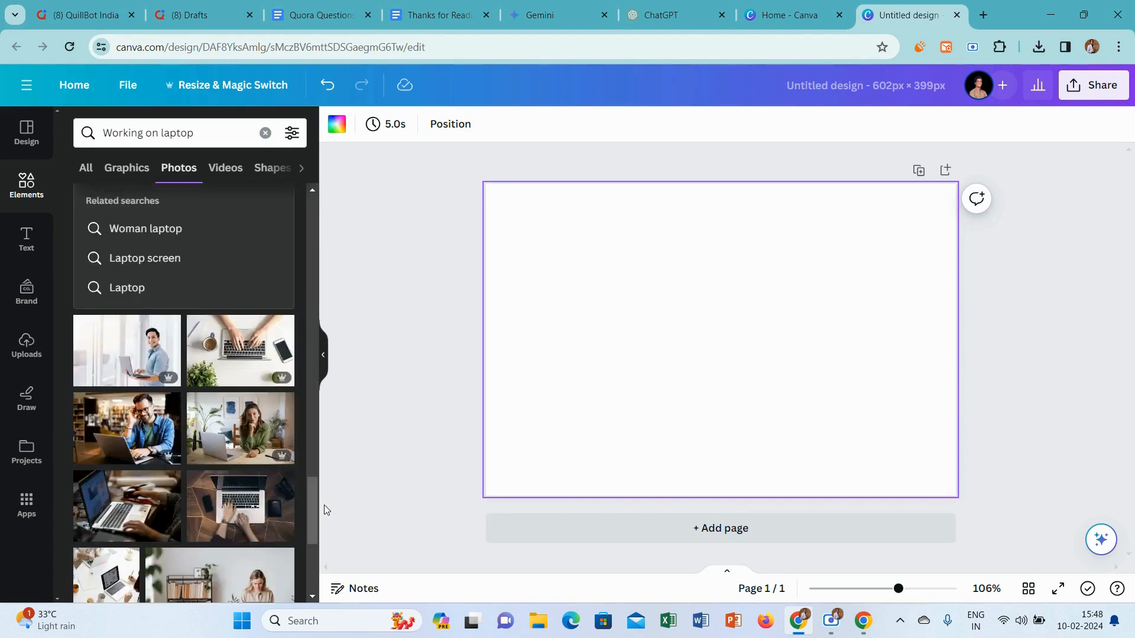
left_click_drag(315, 506, 318, 591)
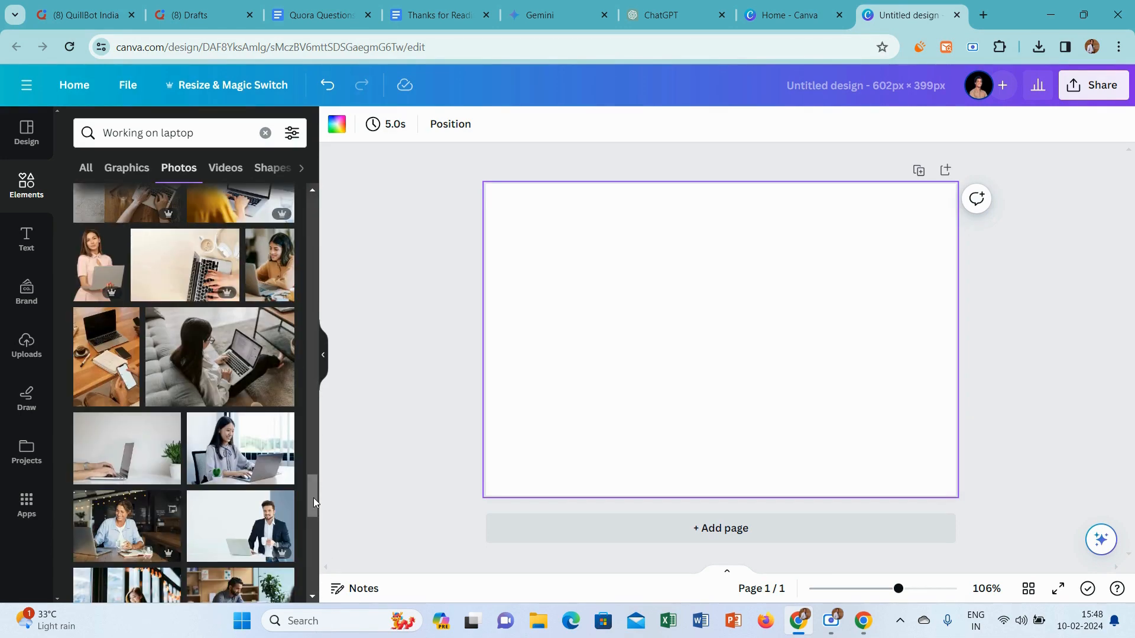
left_click_drag(314, 498, 313, 583)
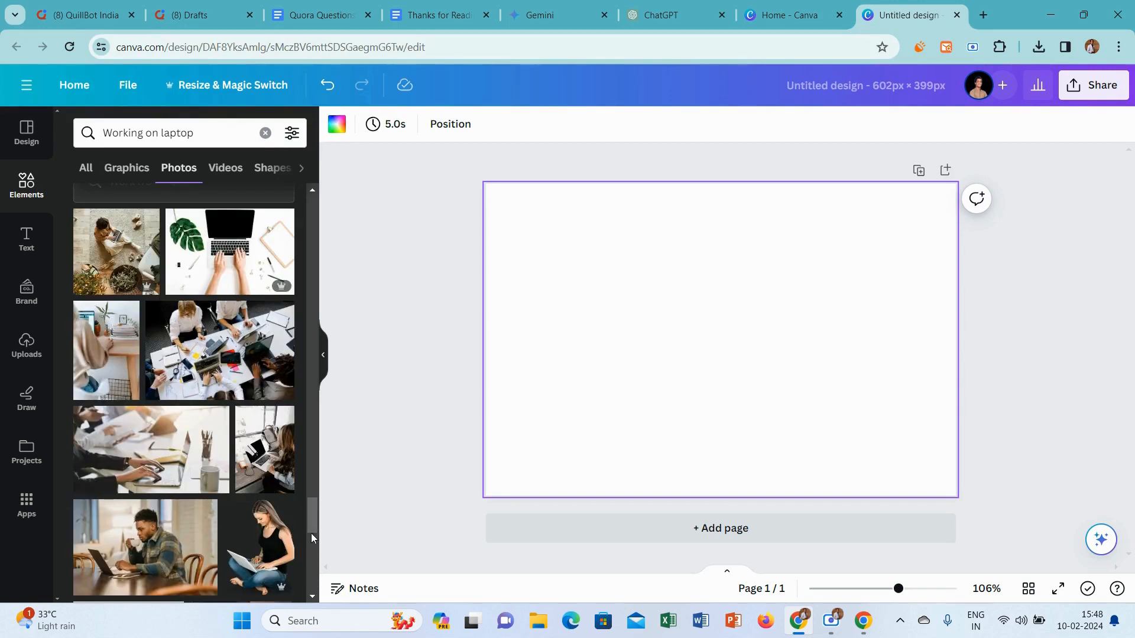
left_click_drag(311, 510, 318, 572)
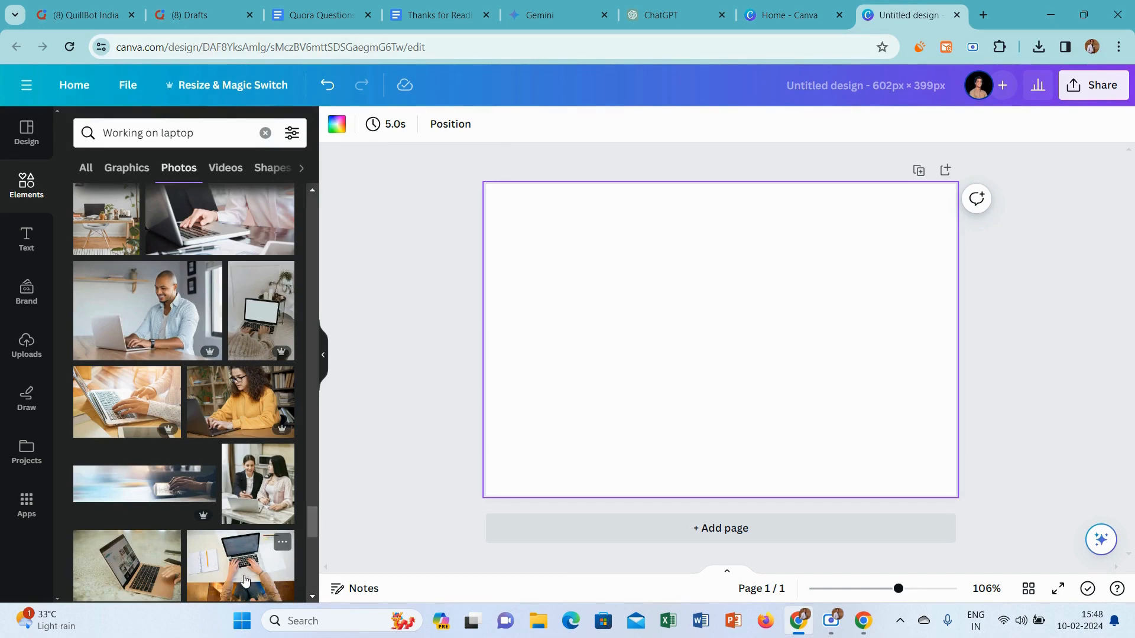
left_click(125, 317)
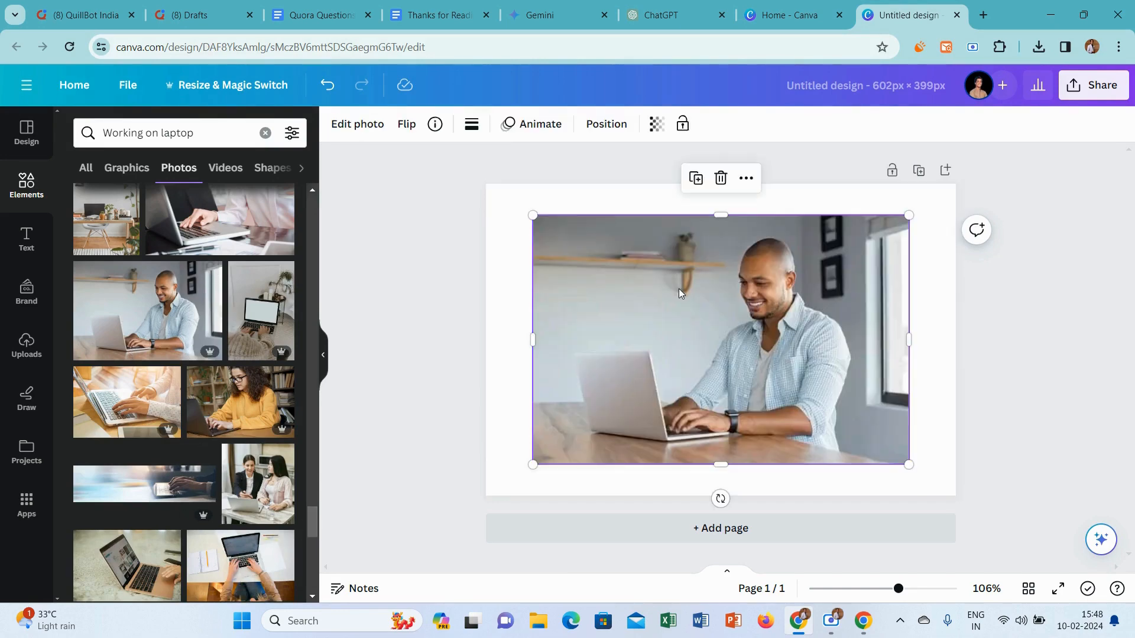
right_click(679, 294)
left_click(802, 545)
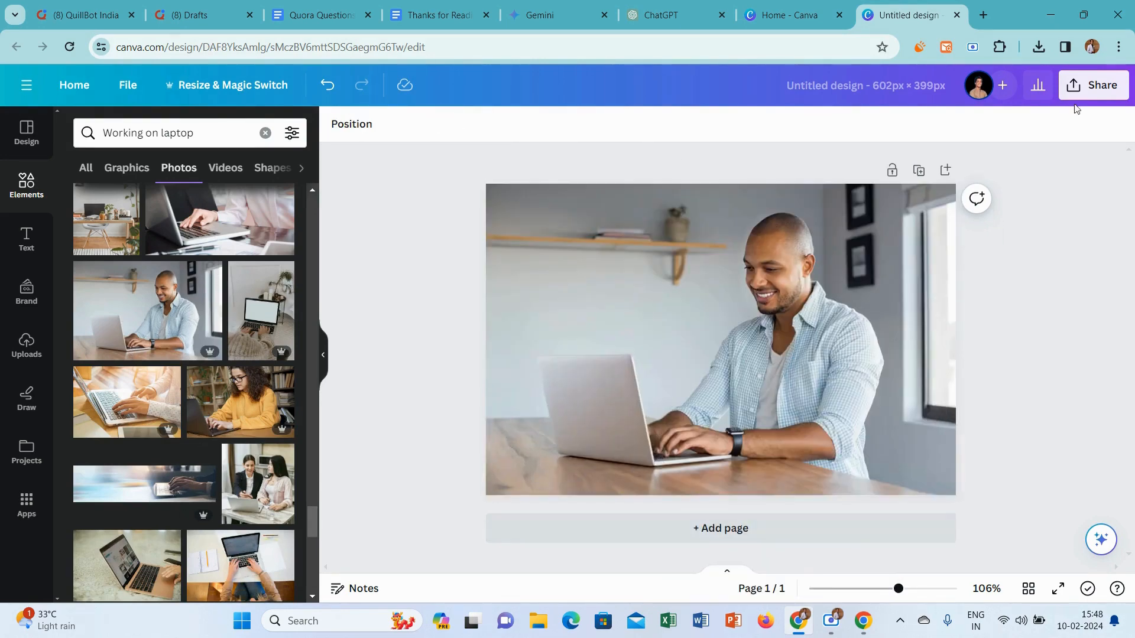
Download the laptop-photo design from Canva as a PNG image
left_click(1094, 84)
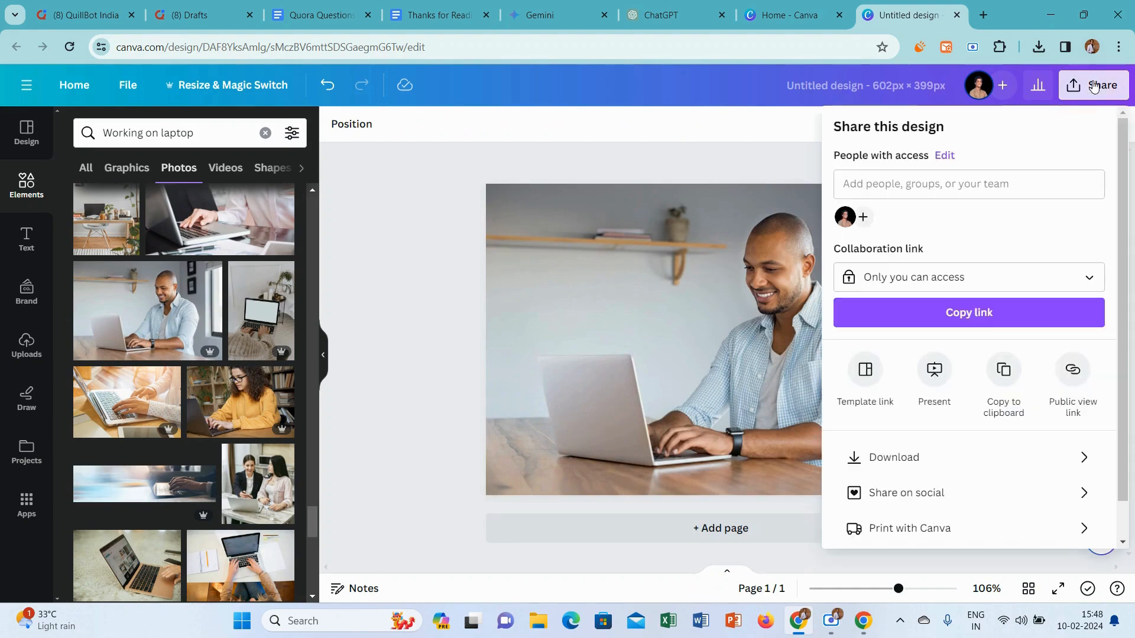
left_click(924, 456)
left_click(983, 367)
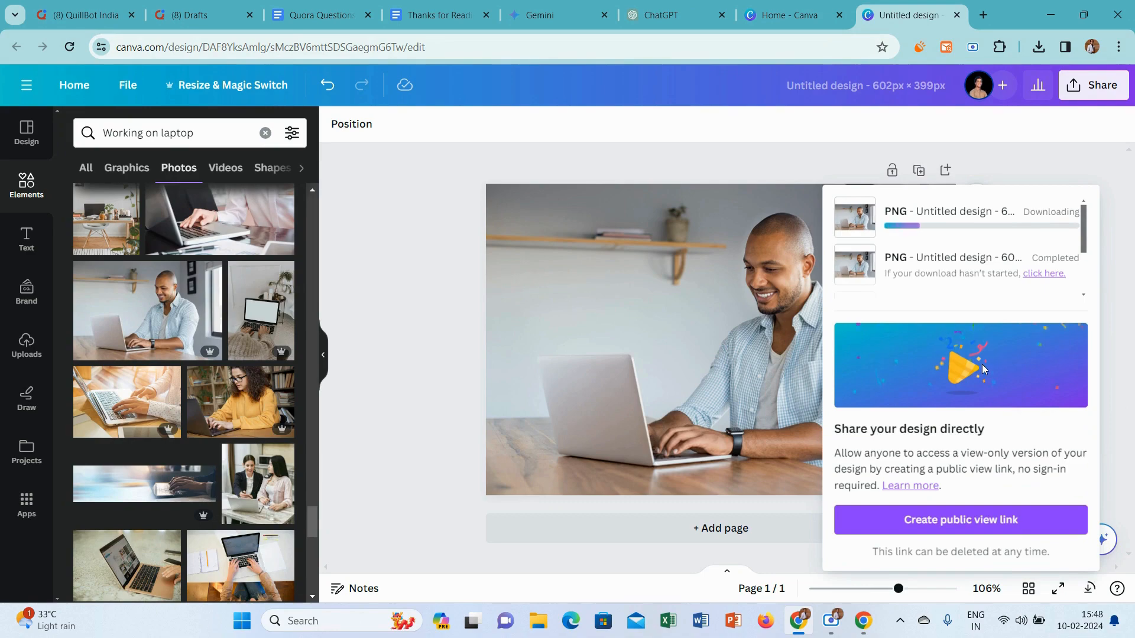
In Quora, insert the newest downloaded design image below the answer's introductory paragraph and remove the blank line beneath it
left_click(102, 5)
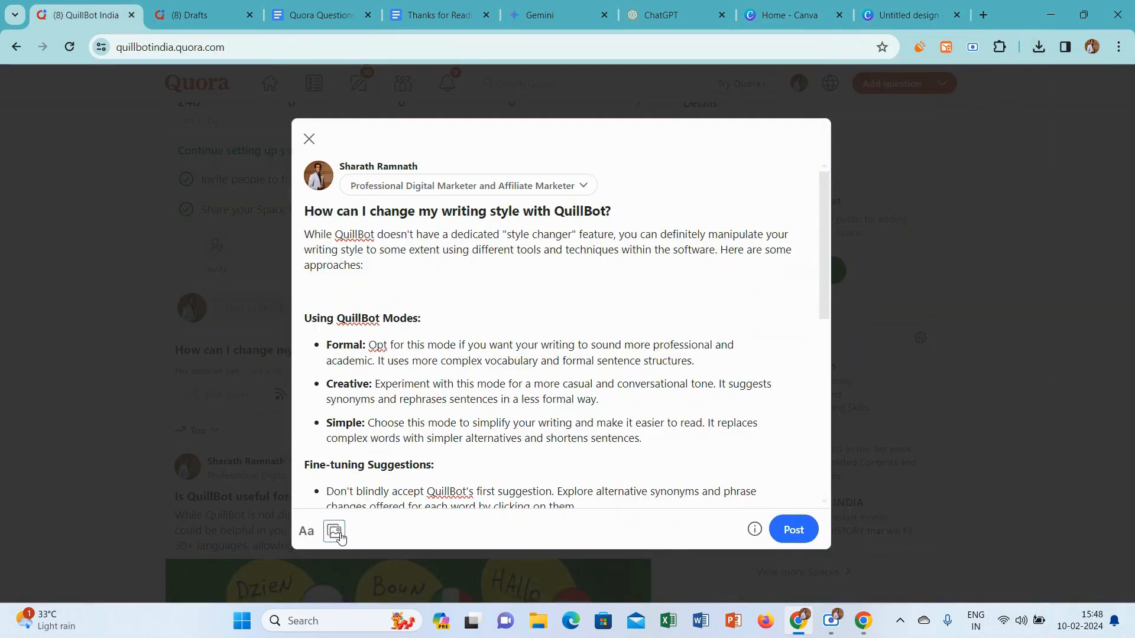
left_click(334, 532)
left_click(311, 136)
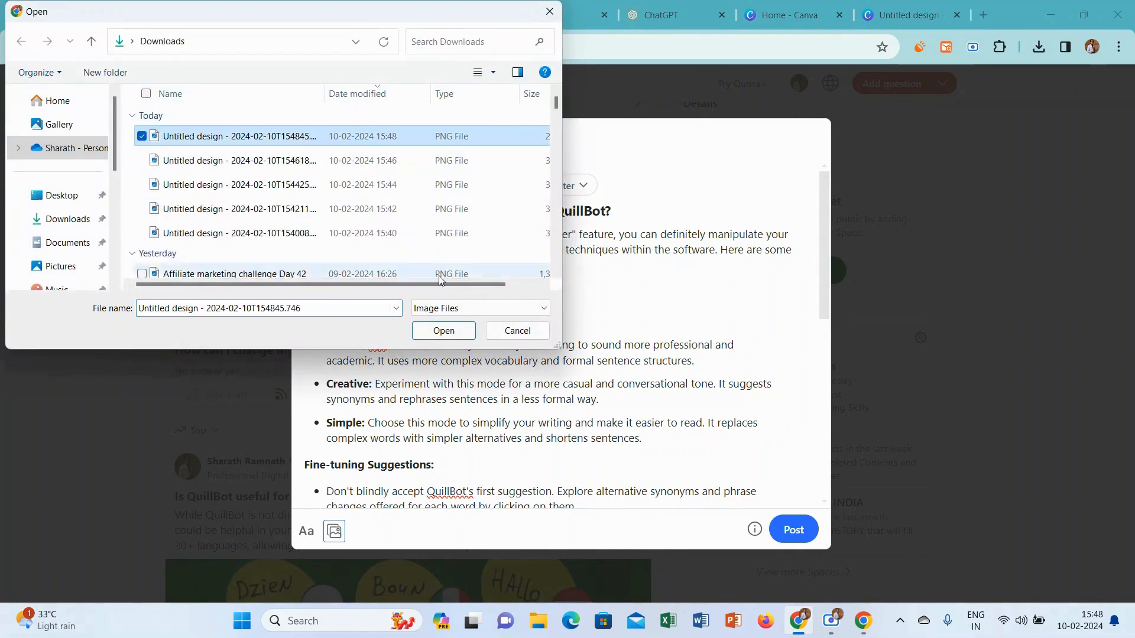
left_click(444, 330)
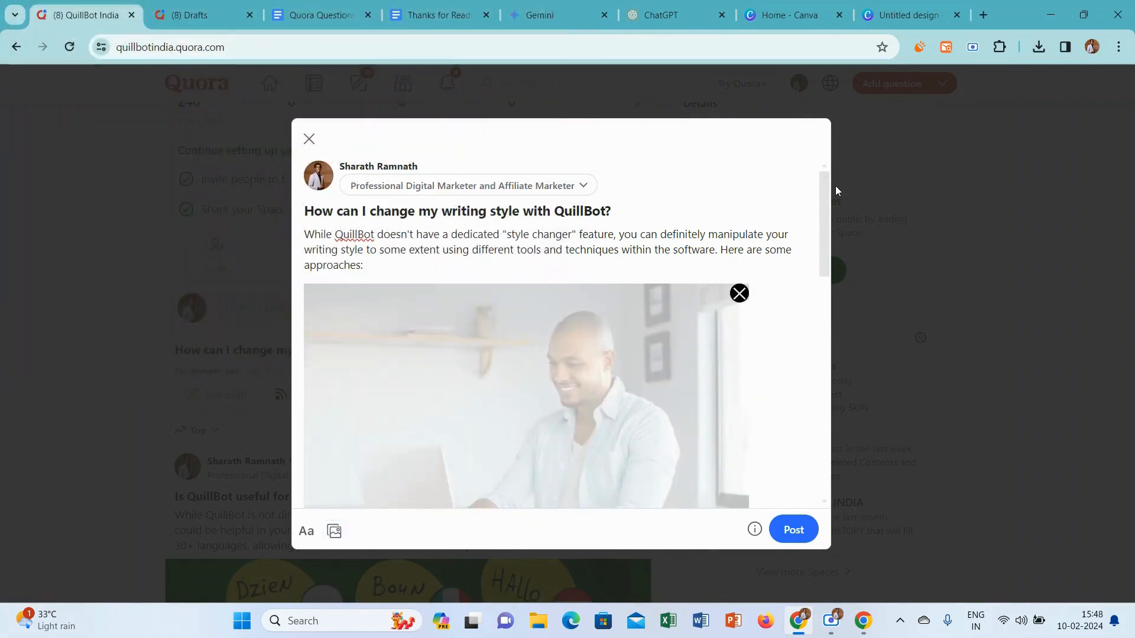
left_click_drag(826, 191, 813, 232)
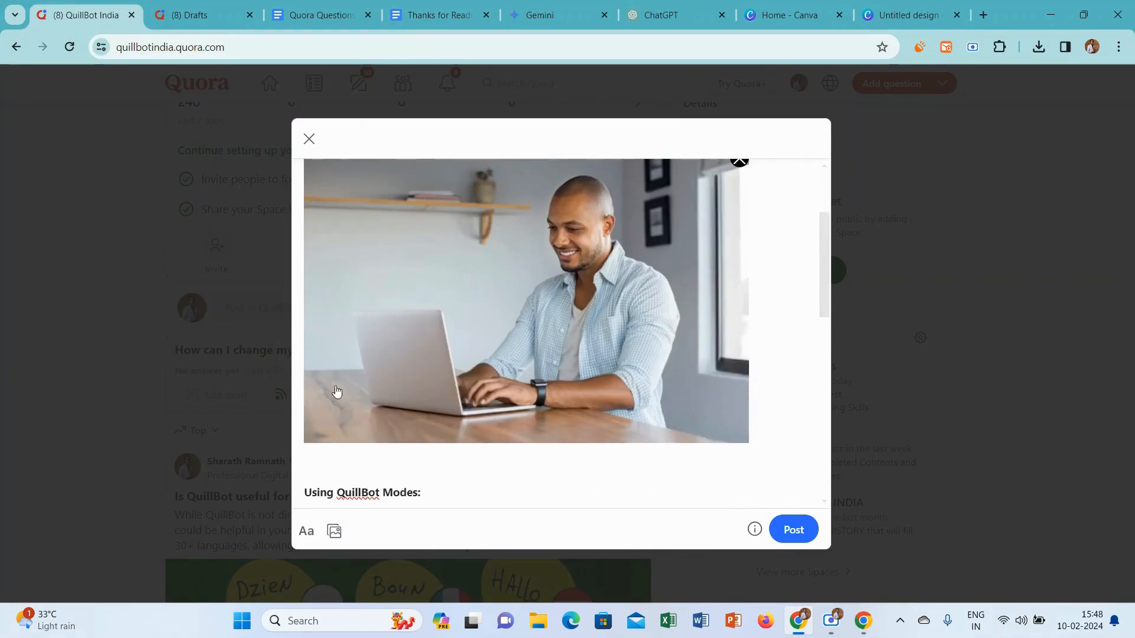
scroll(310, 491, "down", 1)
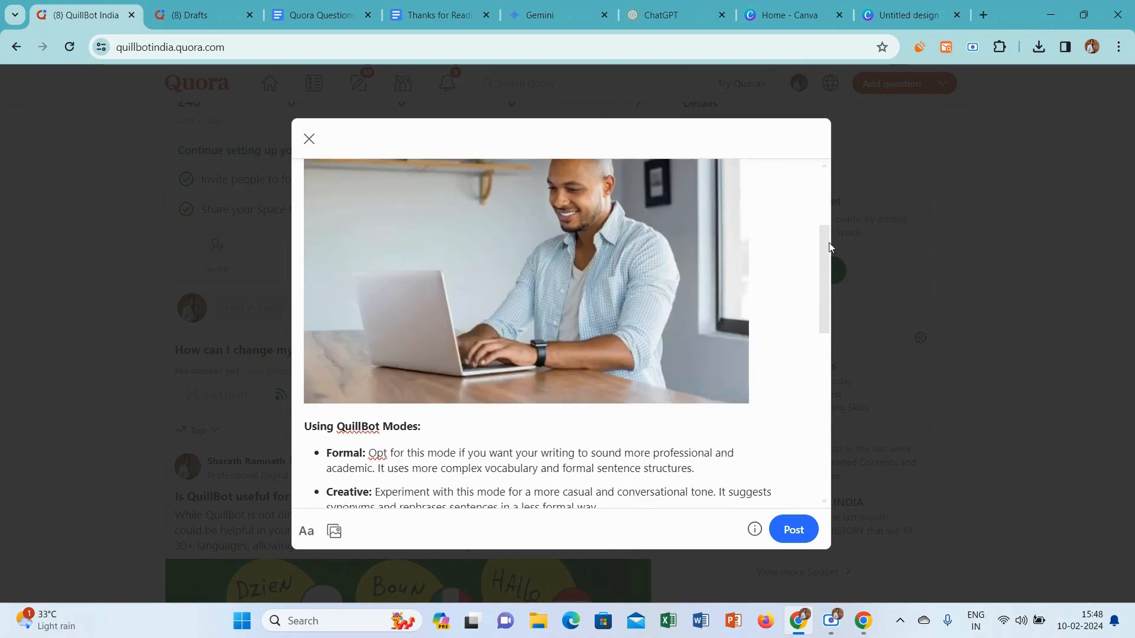
Add the closing line "Thanks for Reading.." with the heart emoji at the answer's end and post the answer
left_click_drag(827, 246, 813, 500)
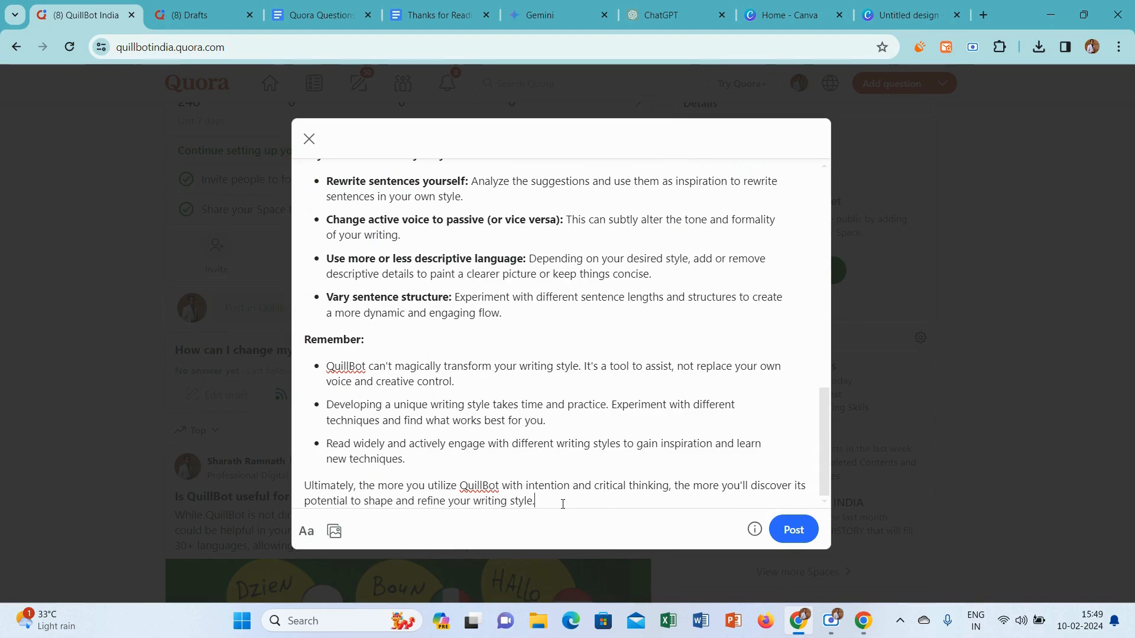
scroll(562, 502, "down", 1)
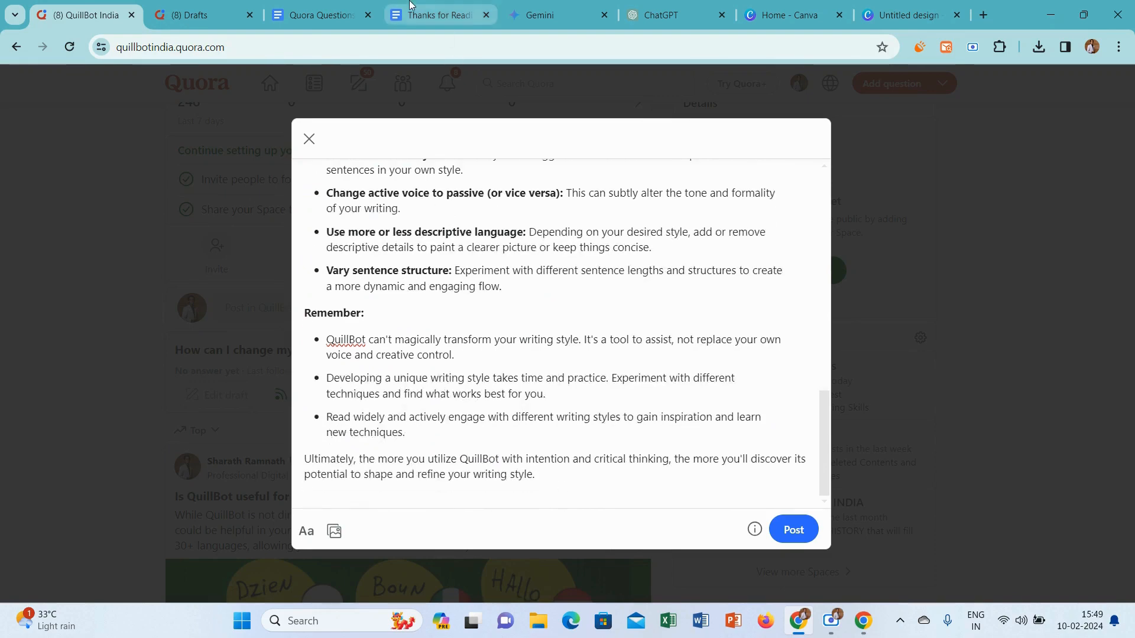
left_click(412, 5)
left_click(97, 5)
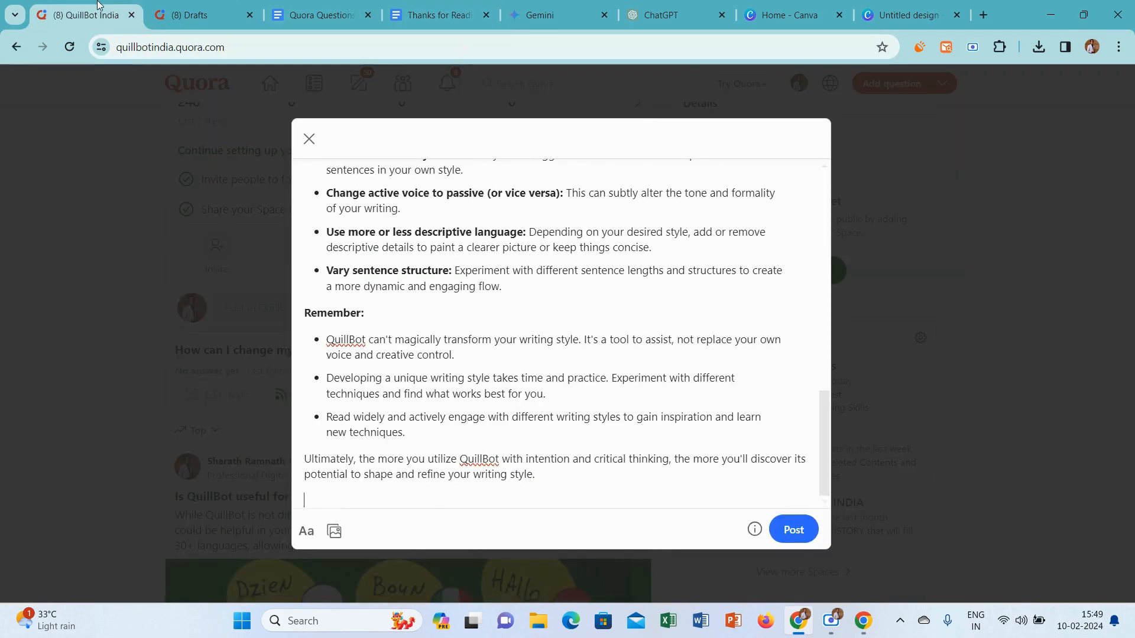
type("Thanks for Reading.. ❤")
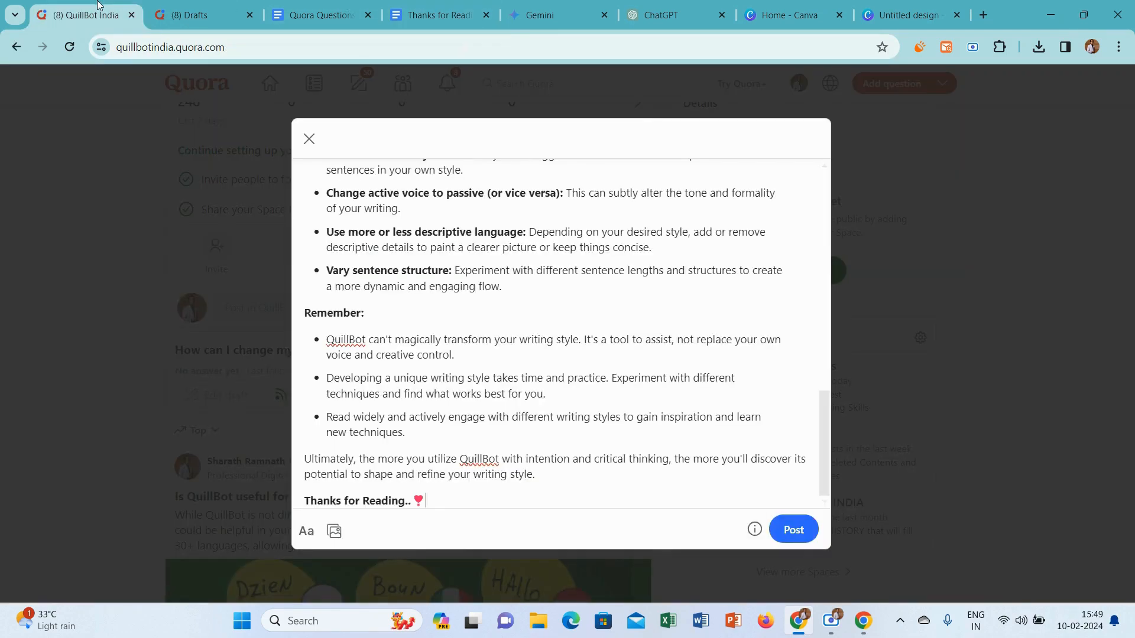
left_click(813, 532)
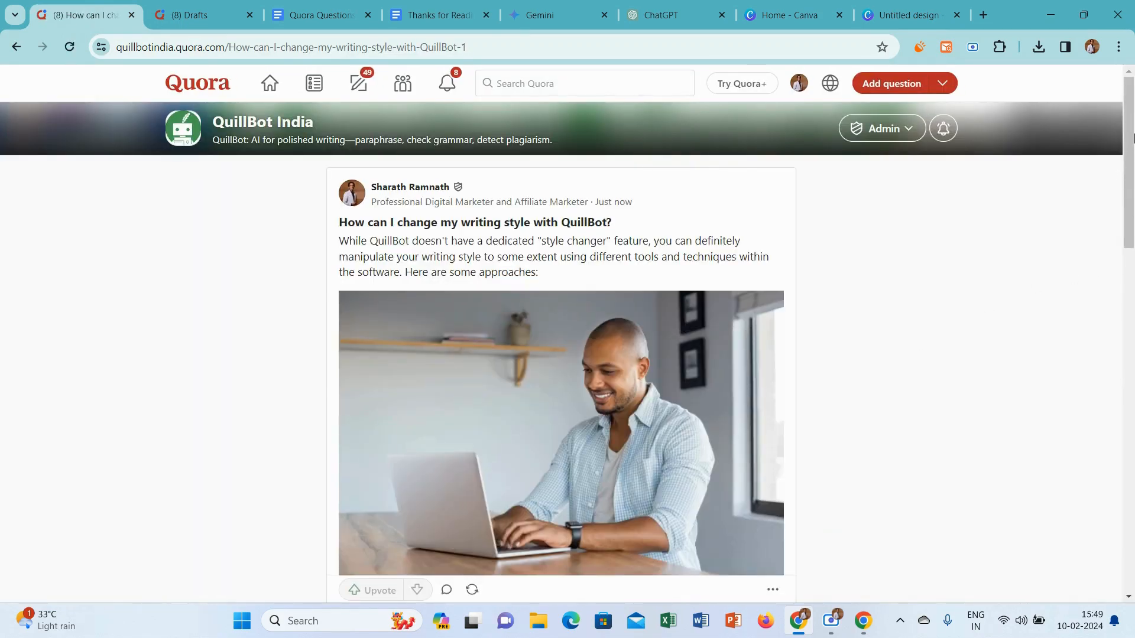
left_click_drag(1133, 137, 1133, 95)
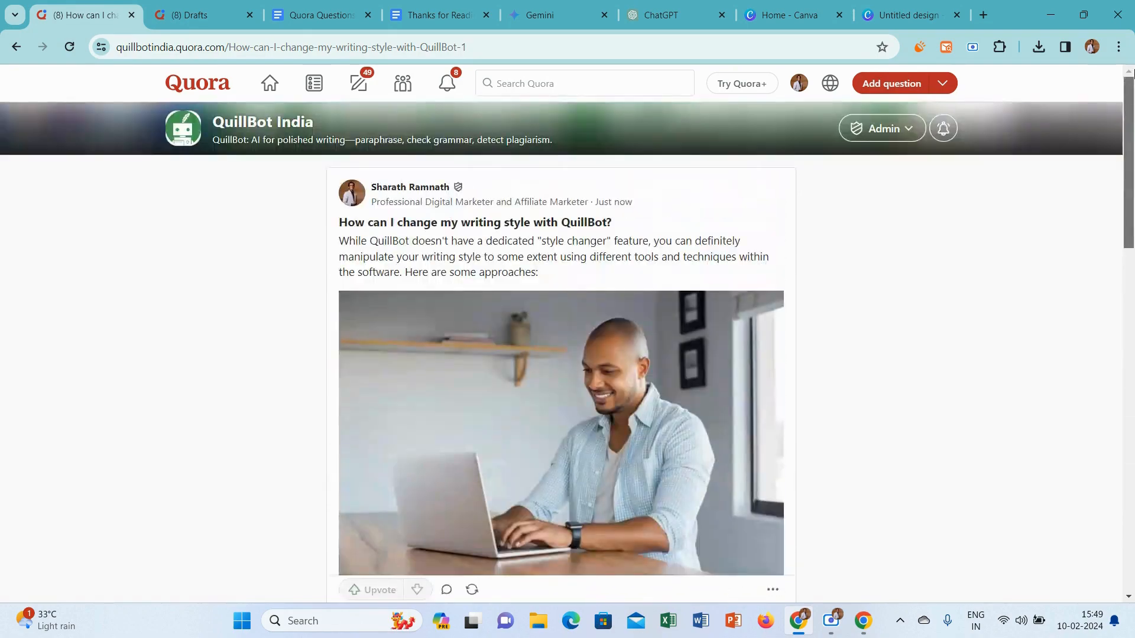
Open the last answer draft in the Quora drafts list and set its credential to "Professional Digital Marketer and Affiliate Marketer"
left_click(185, 5)
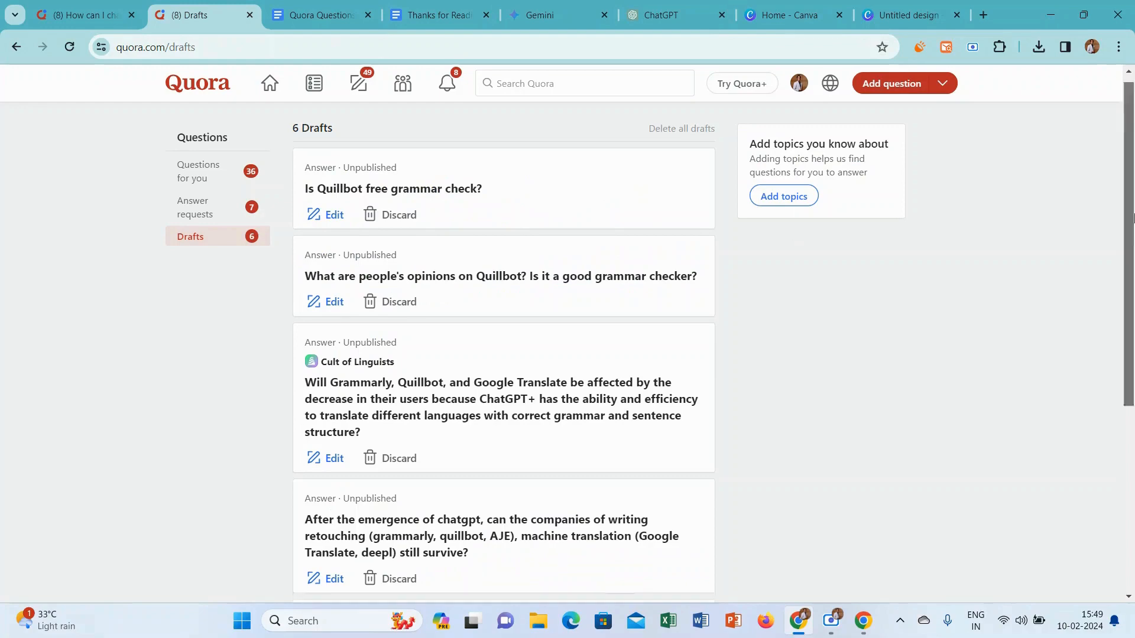
scroll(653, 409, "down", 5)
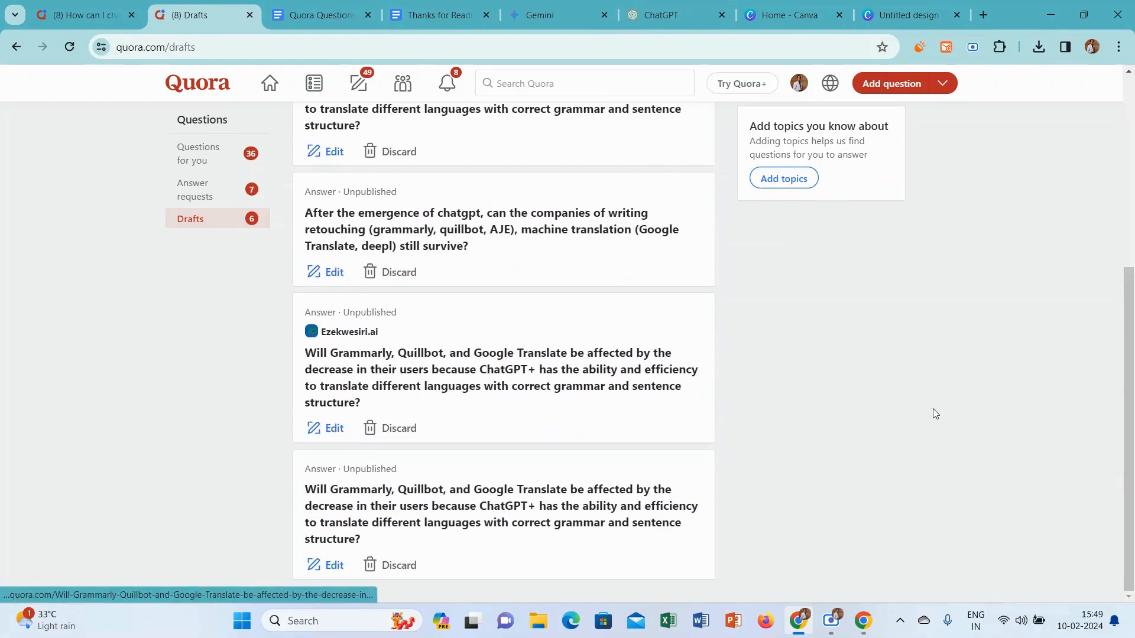
left_click(330, 567)
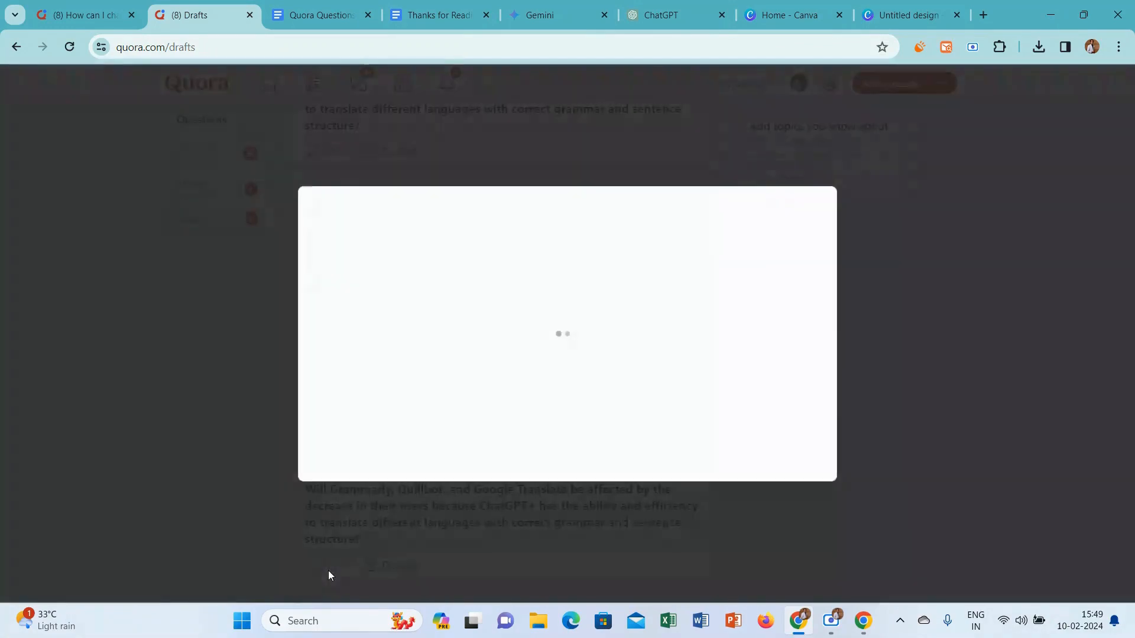
left_click(425, 208)
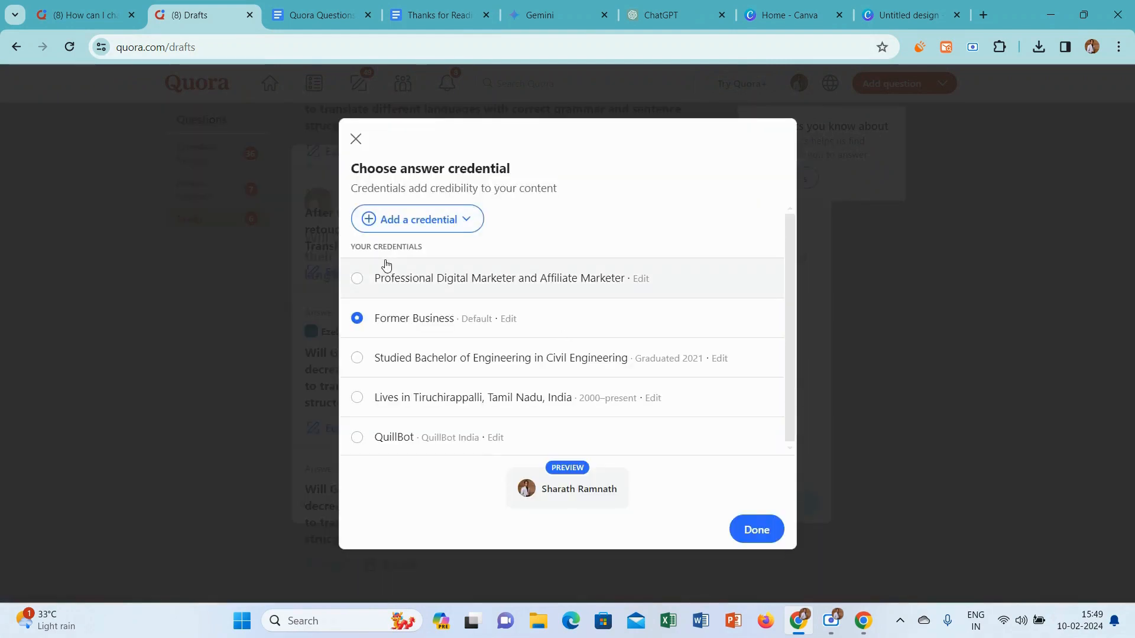
left_click(369, 279)
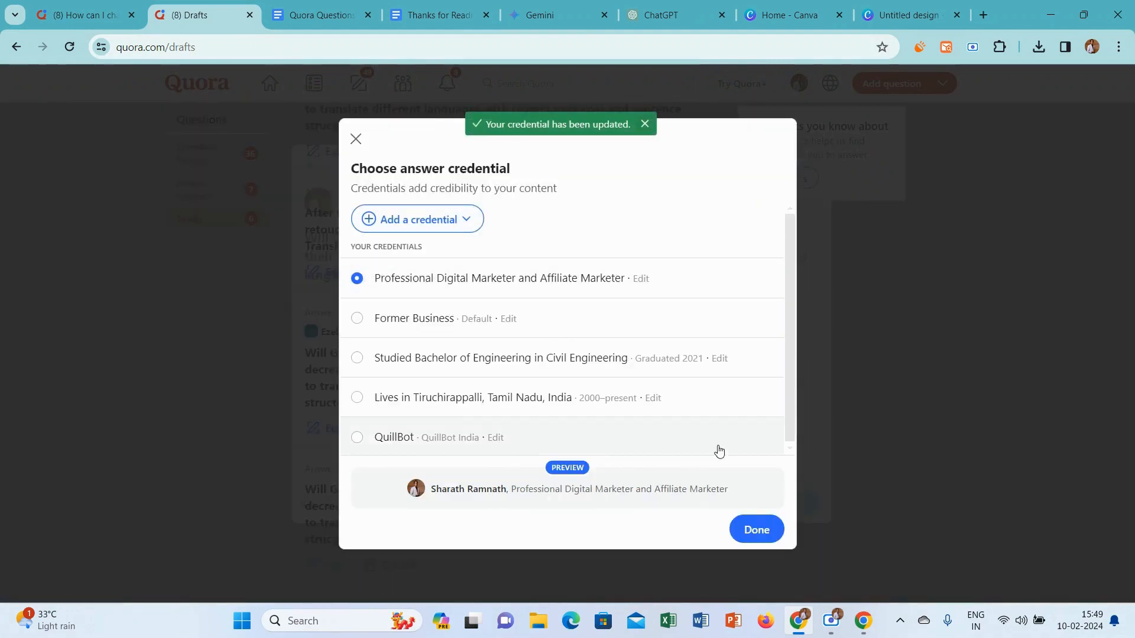
left_click(756, 531)
Copy the question about Grammarly, Quillbot and Google Translate losing users to ChatGPT+ and submit it in a new Gemini chat
left_click_drag(680, 283, 297, 232)
key("ctrl+c")
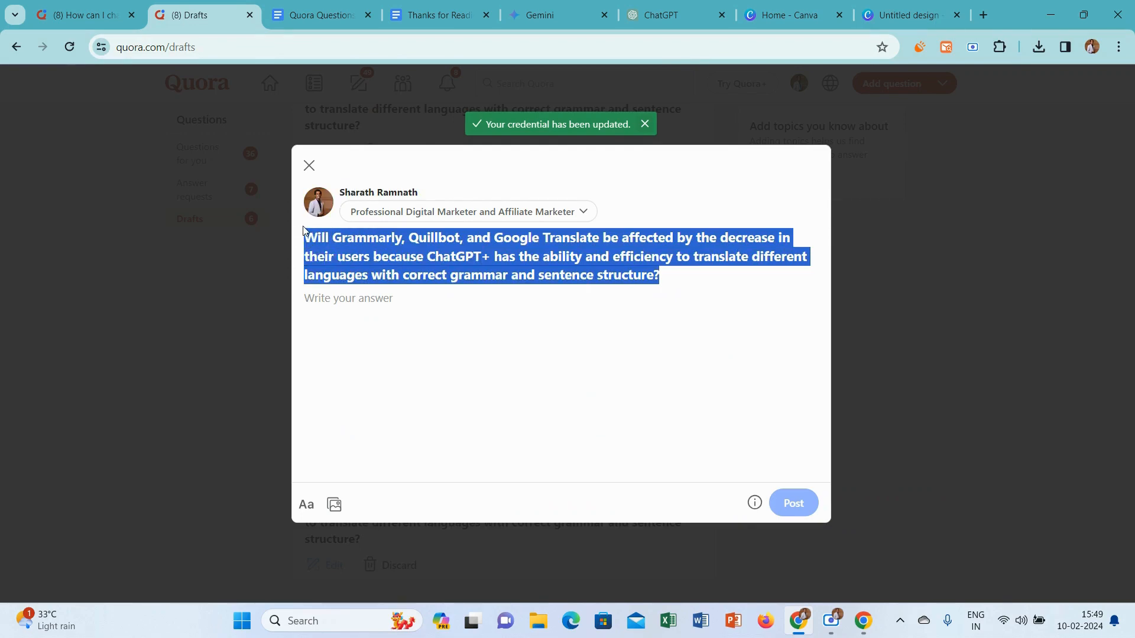
left_click(573, 7)
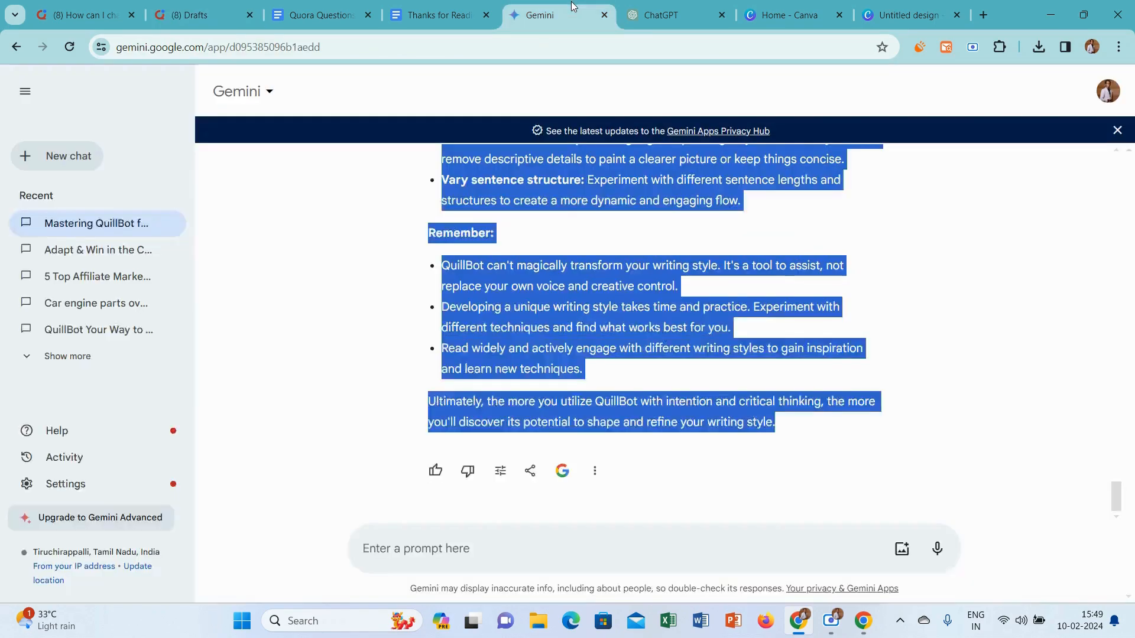
left_click(35, 156)
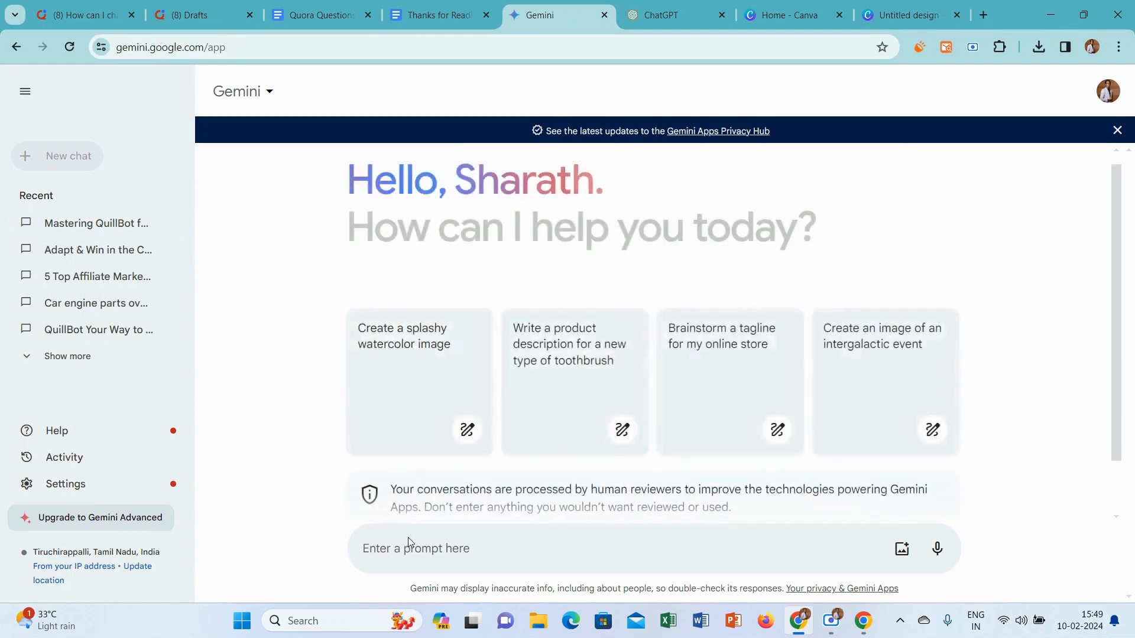
left_click(409, 551)
key("ctrl+v")
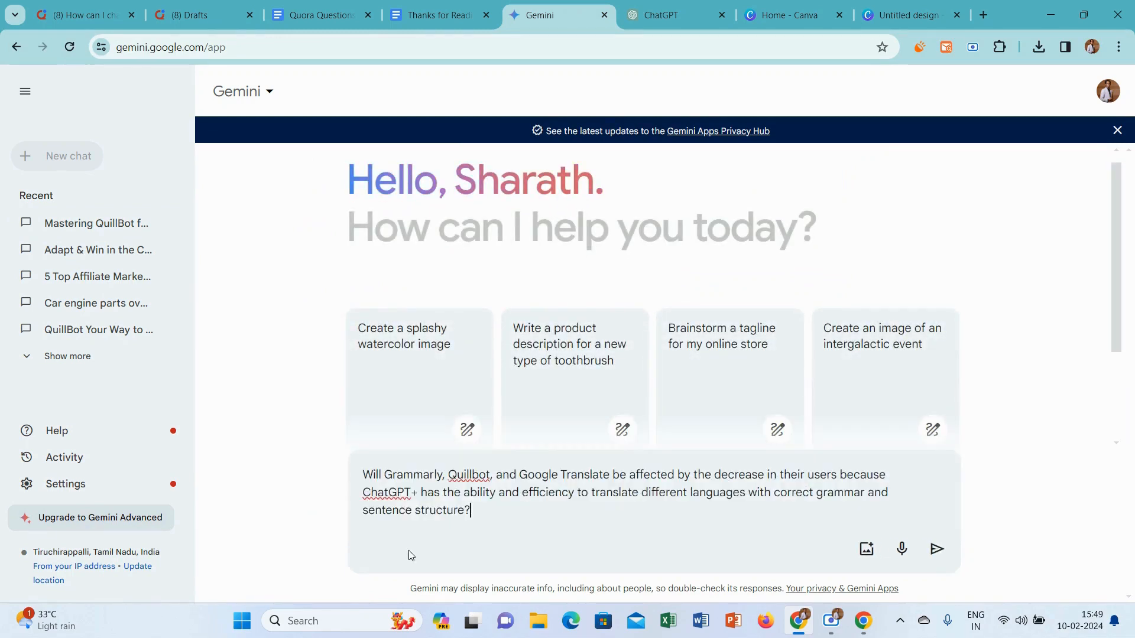
key("Return")
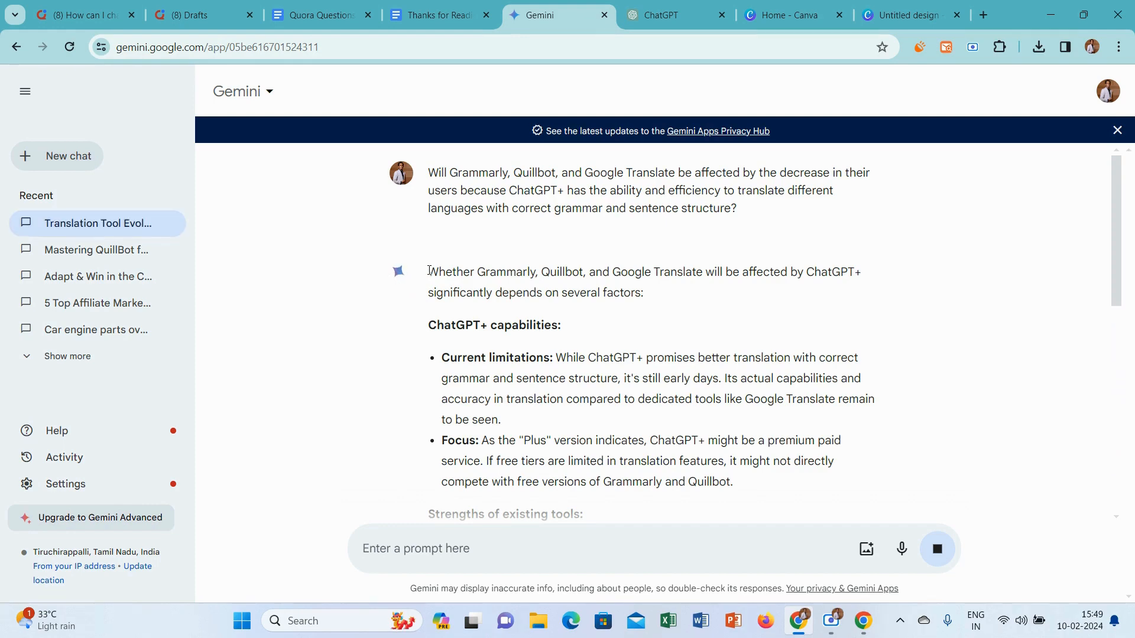
Copy Gemini's complete response and paste it into the open Quora draft as the answer
left_click_drag(429, 271, 683, 427)
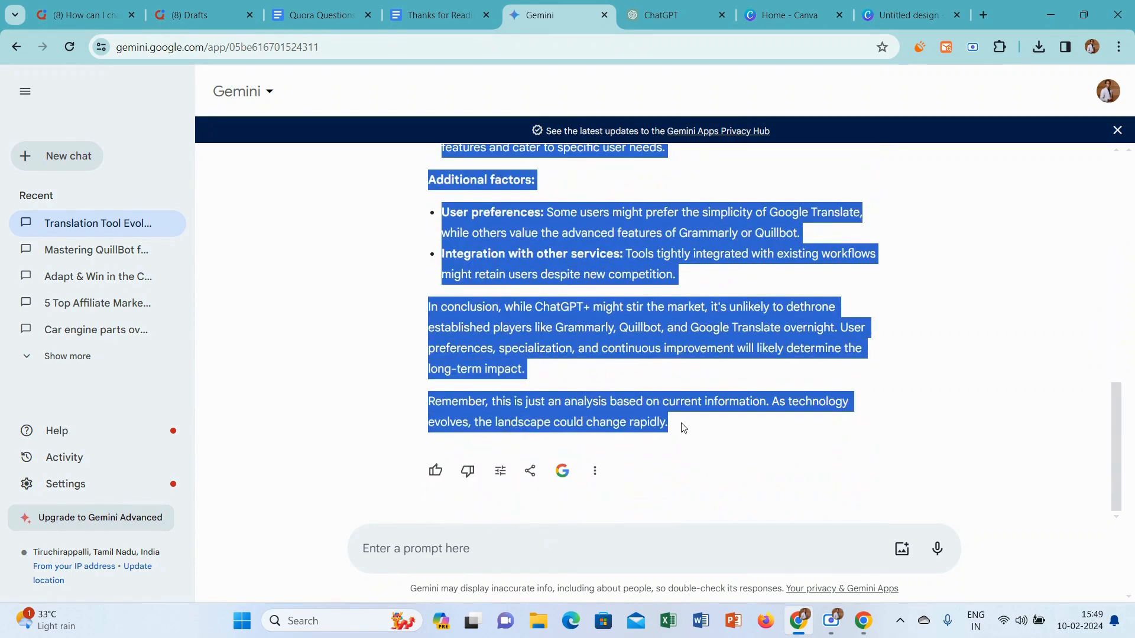
left_click(77, 6)
left_click(189, 15)
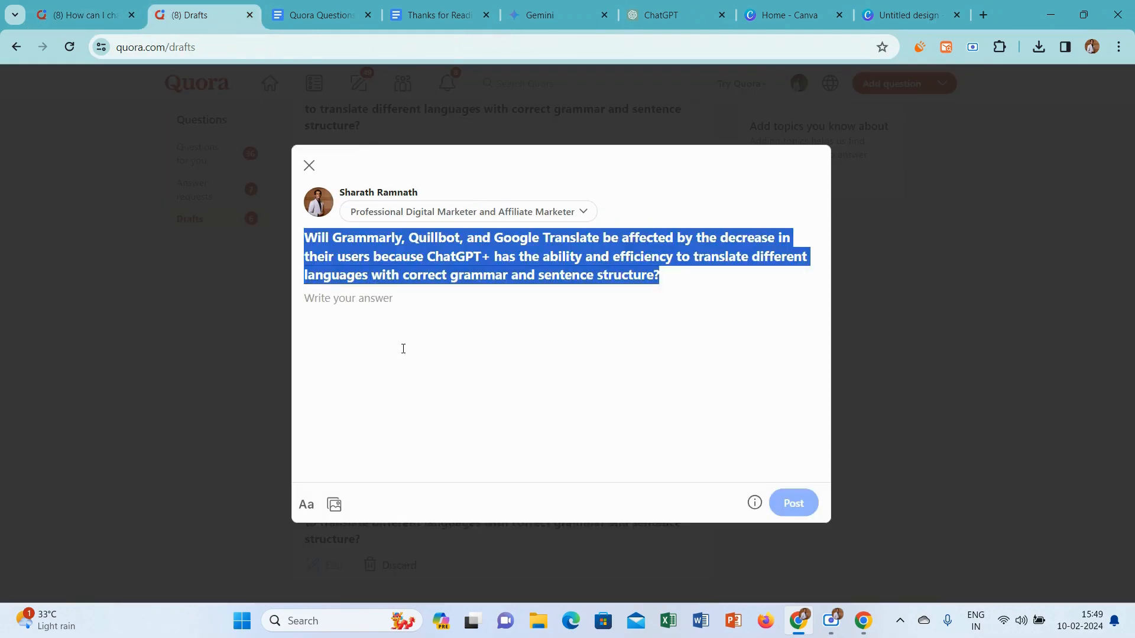
left_click(385, 307)
key("ctrl+v")
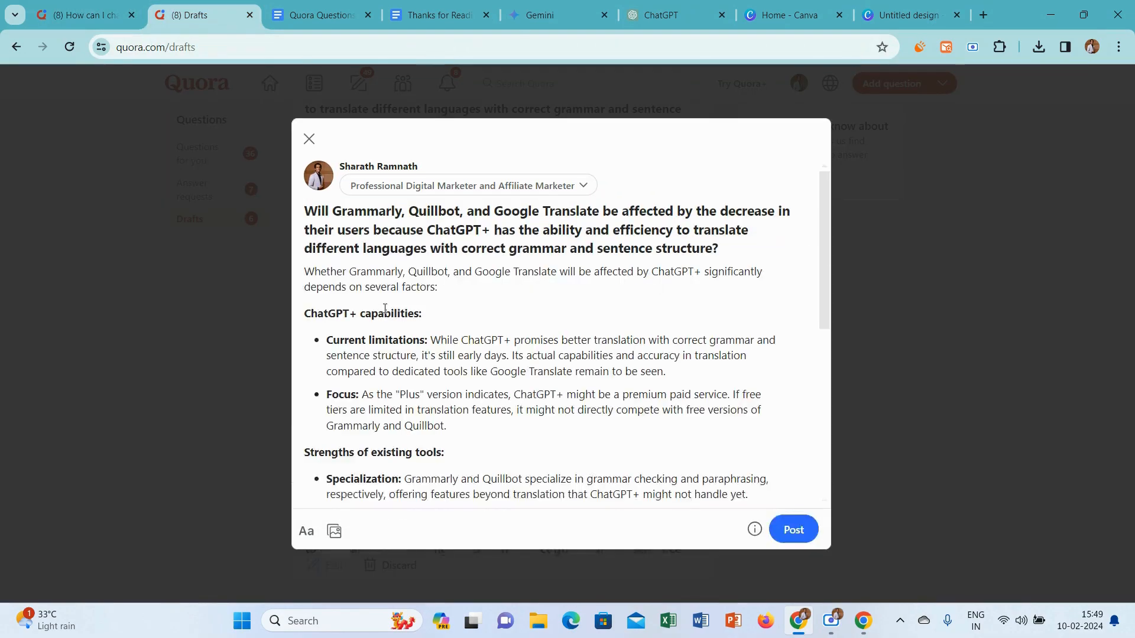
Add the "Thanks for Reading.." line with the heart emoji below the ChatGPT+ answer and publish it
left_click_drag(824, 215, 823, 443)
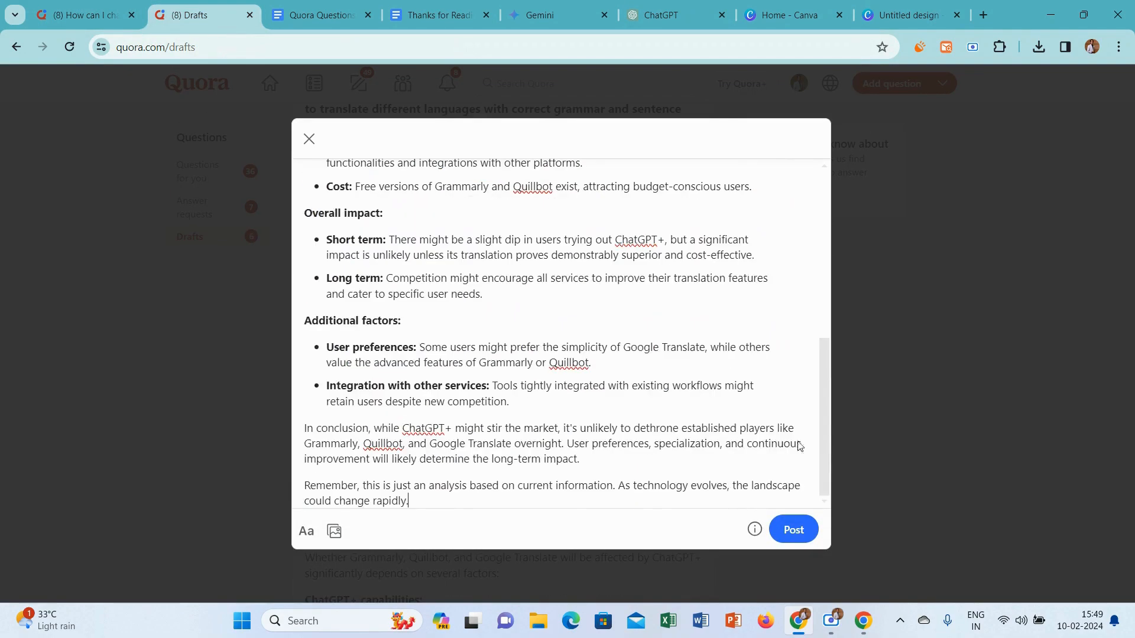
key("Return")
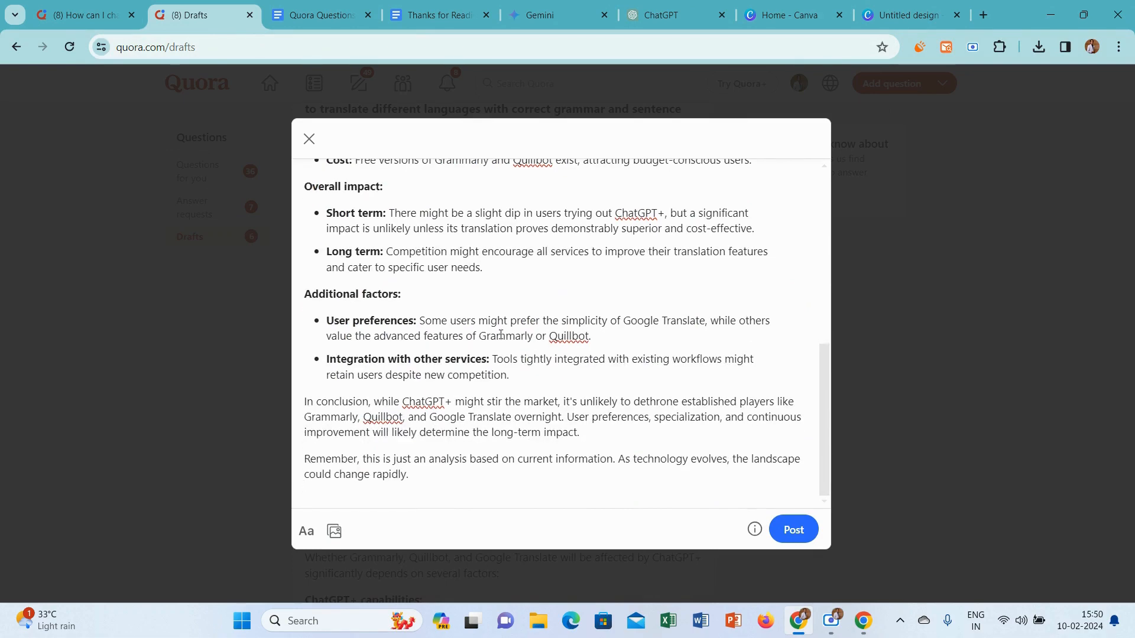
left_click(467, 6)
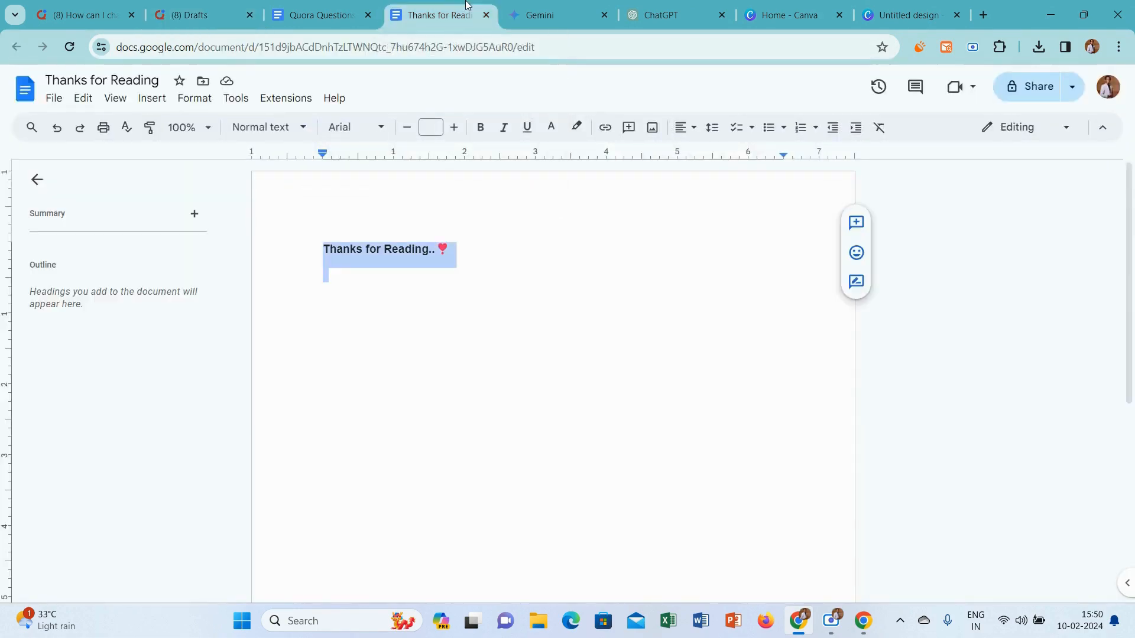
left_click(197, 6)
type("Thanks for Reading.. ❤")
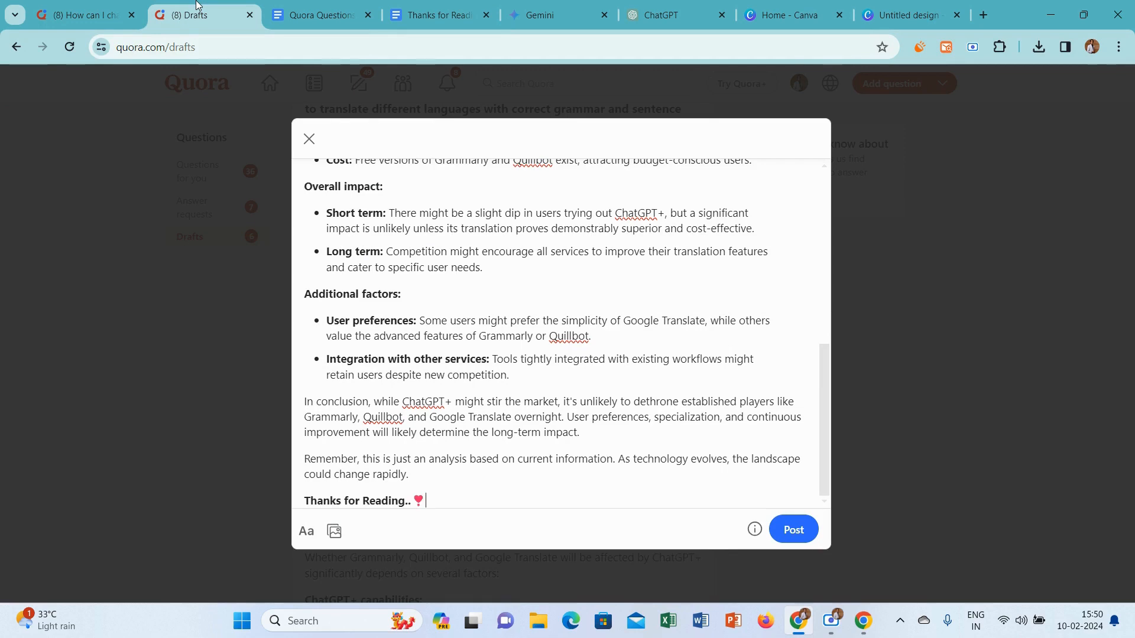
left_click(794, 530)
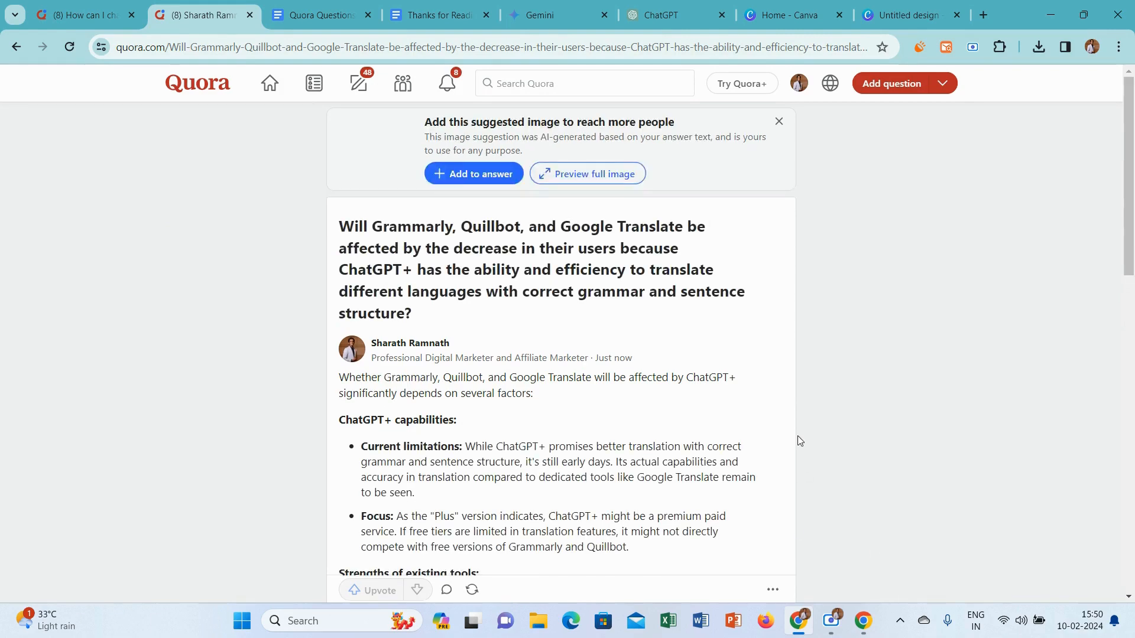
Return to the list of unpublished answer drafts on Quora
left_click(367, 82)
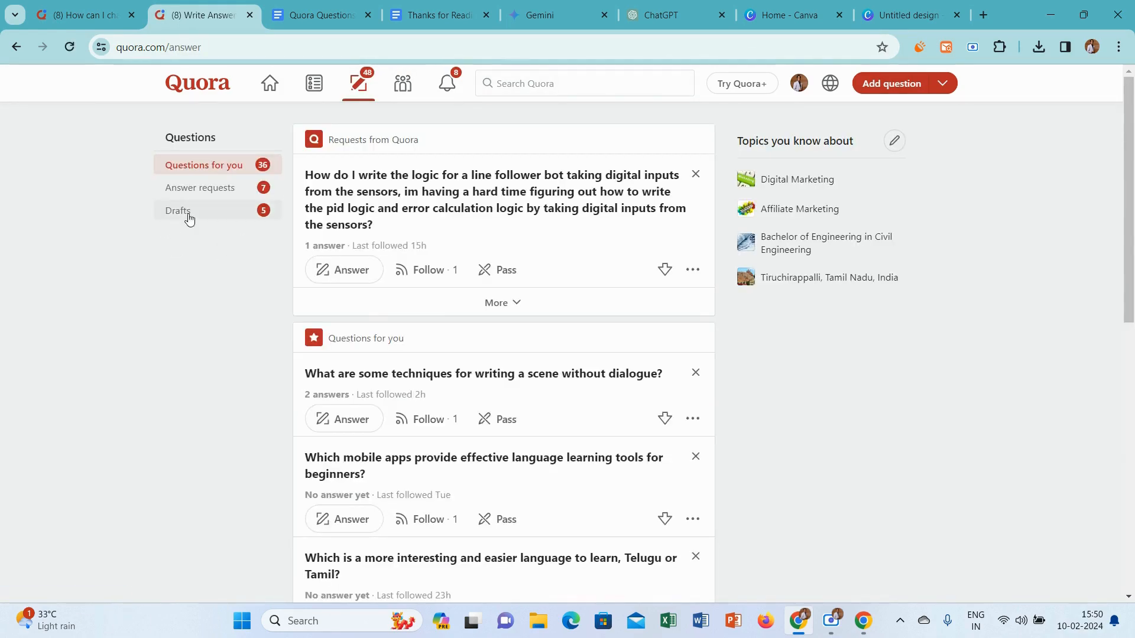
left_click(188, 214)
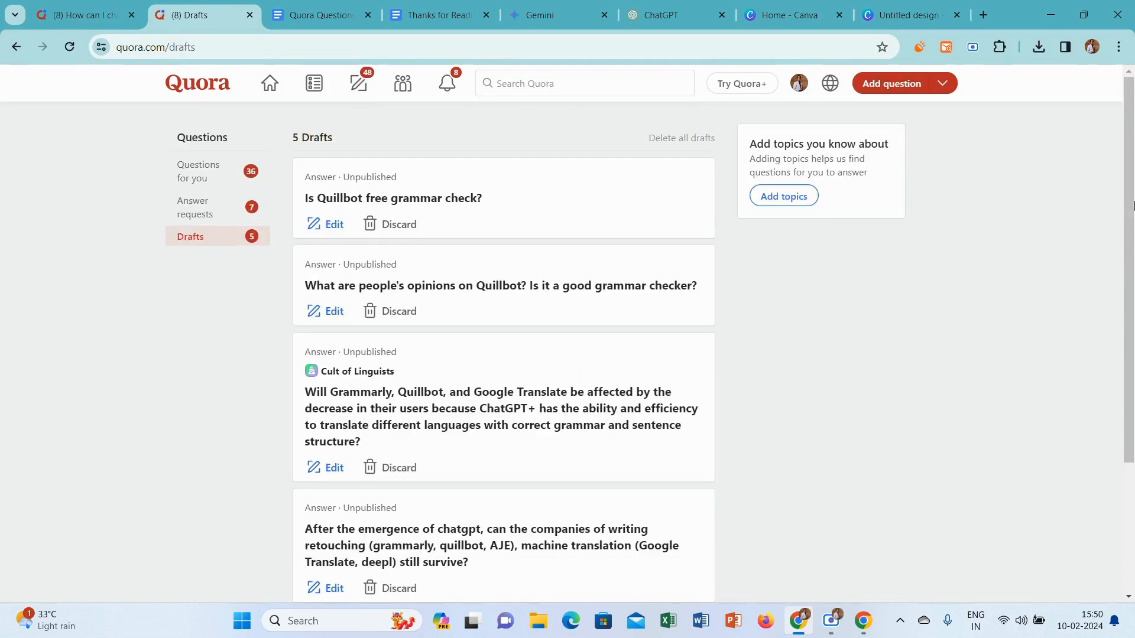
scroll(1133, 206, "down", 3)
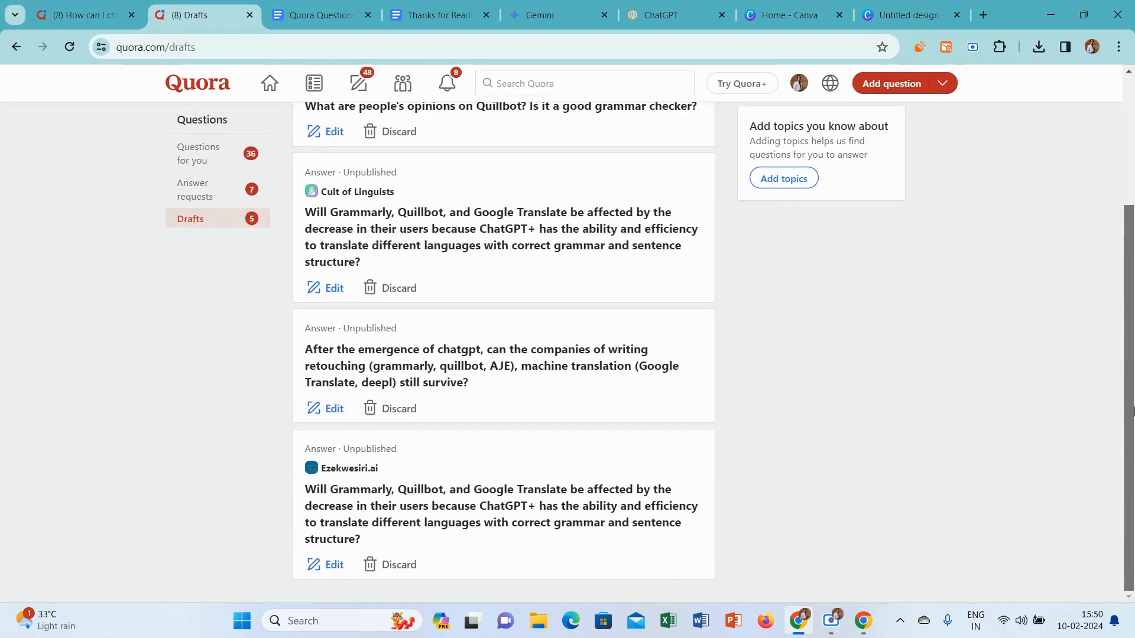
Set the credential of the last draft in the list to "Professional Digital Marketer and Affiliate Marketer" and close the draft
left_click(331, 566)
left_click(424, 215)
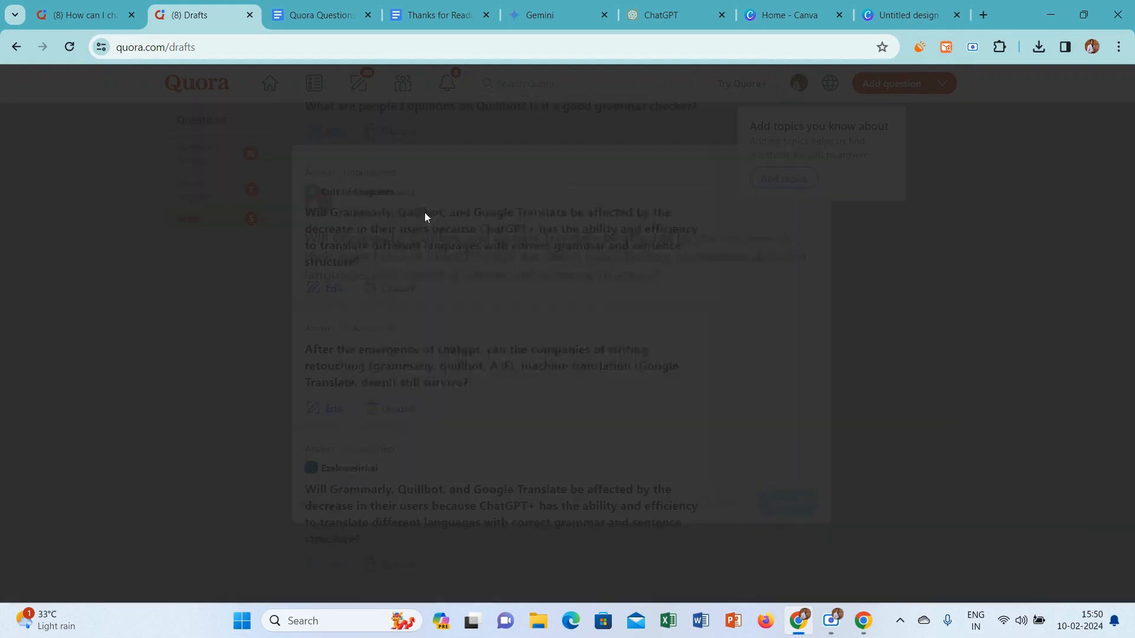
left_click(357, 279)
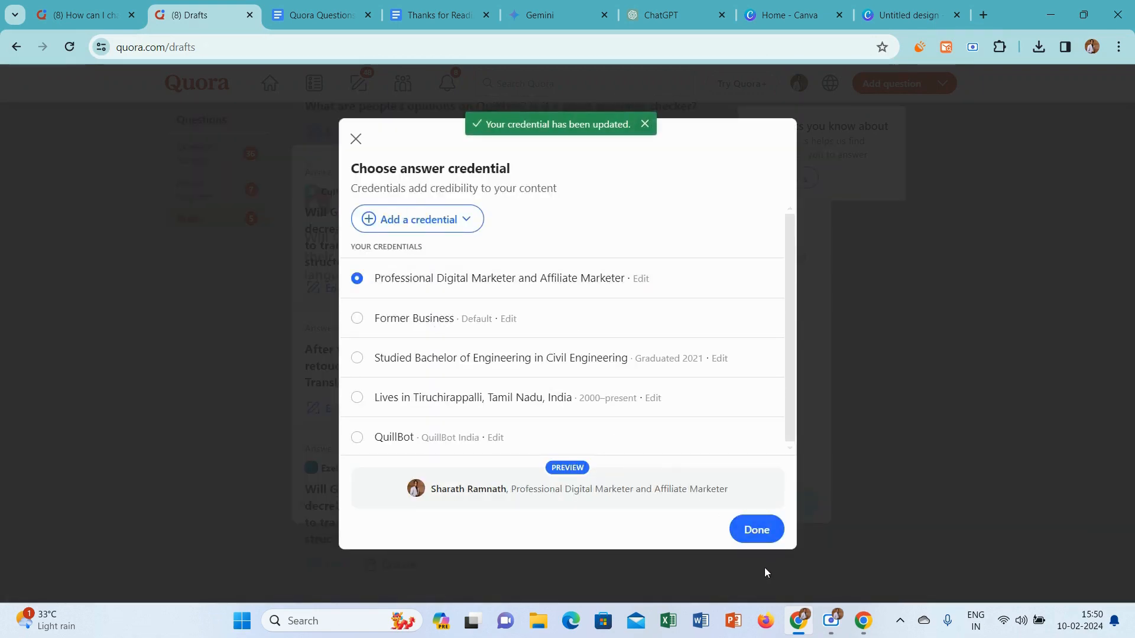
left_click(758, 531)
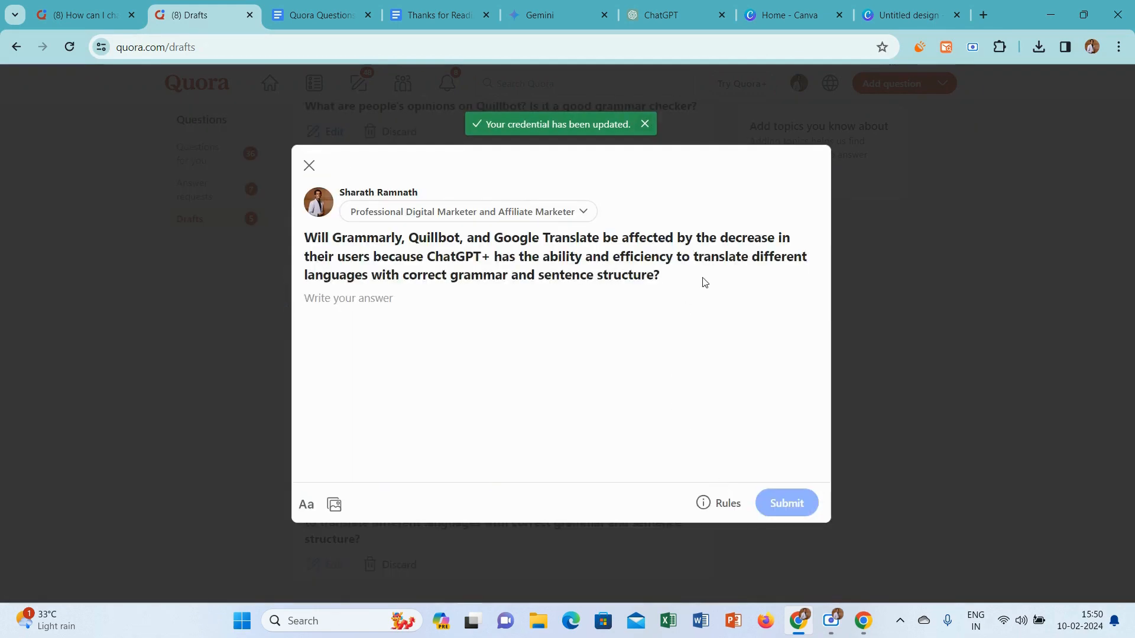
left_click(308, 165)
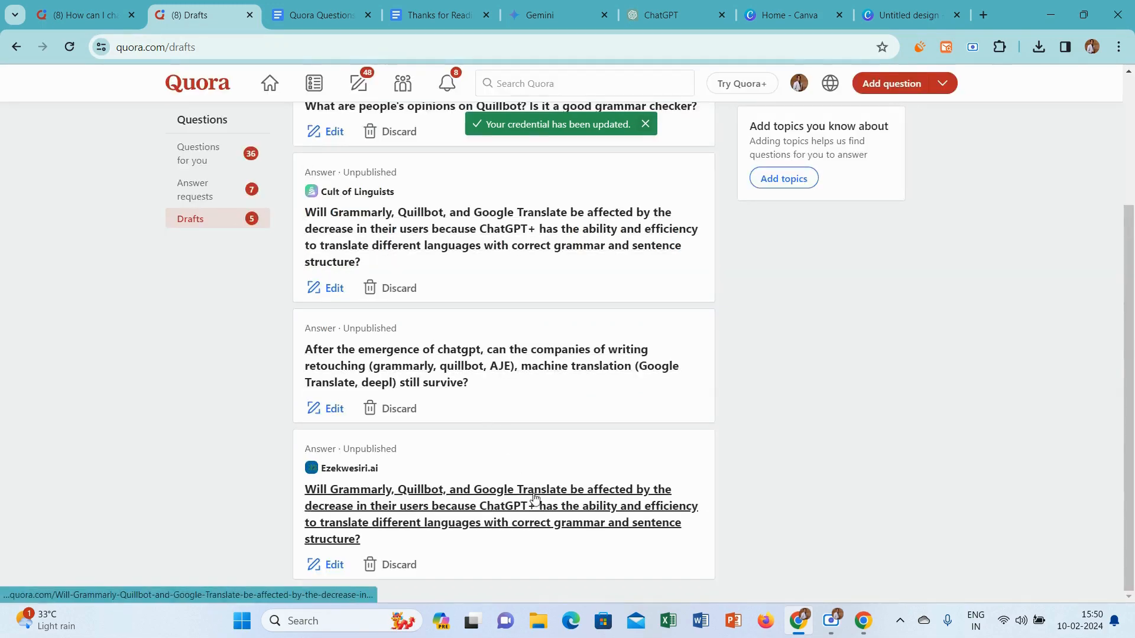
Open the draft about writing retouching companies surviving after ChatGPT and set its credential to "Professional Digital Marketer and Affiliate Marketer"
left_click(331, 407)
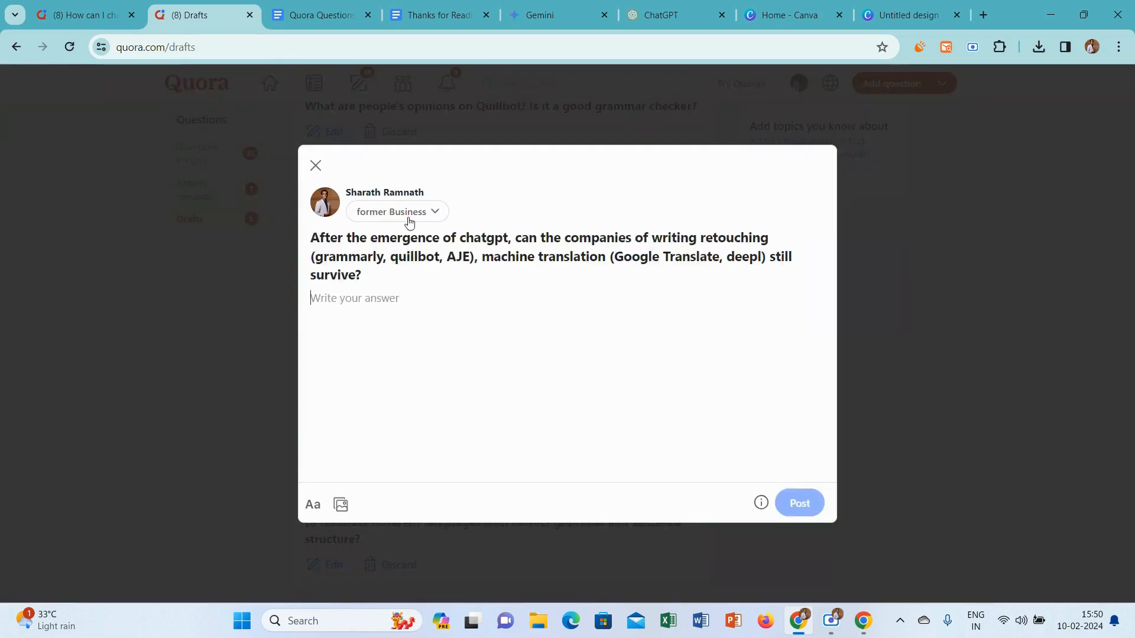
left_click(412, 211)
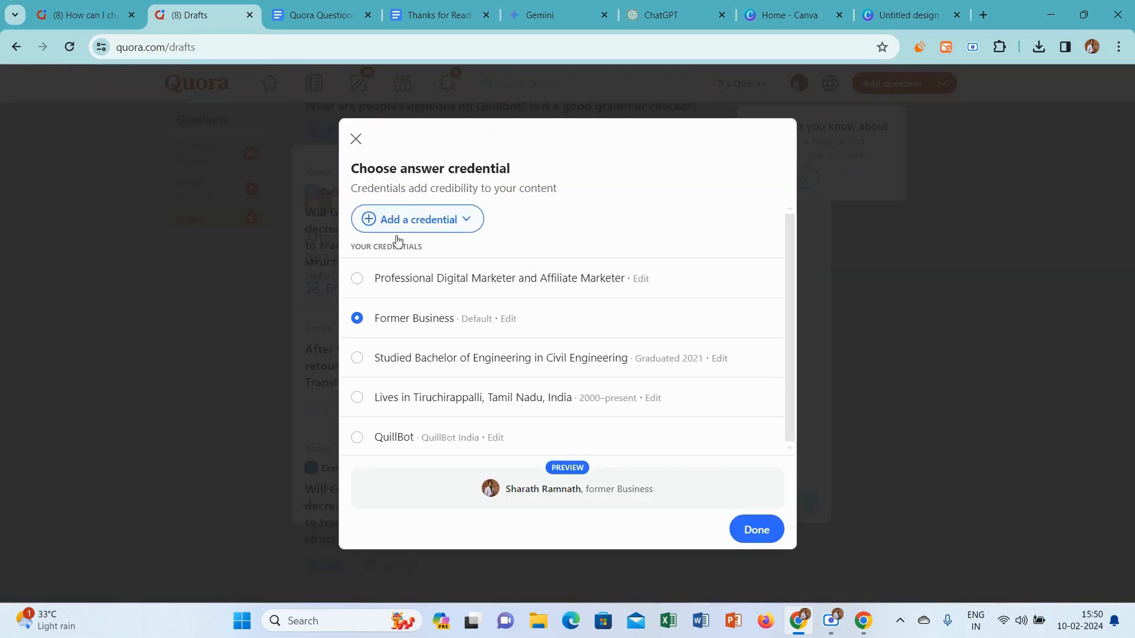
left_click(357, 278)
left_click(741, 529)
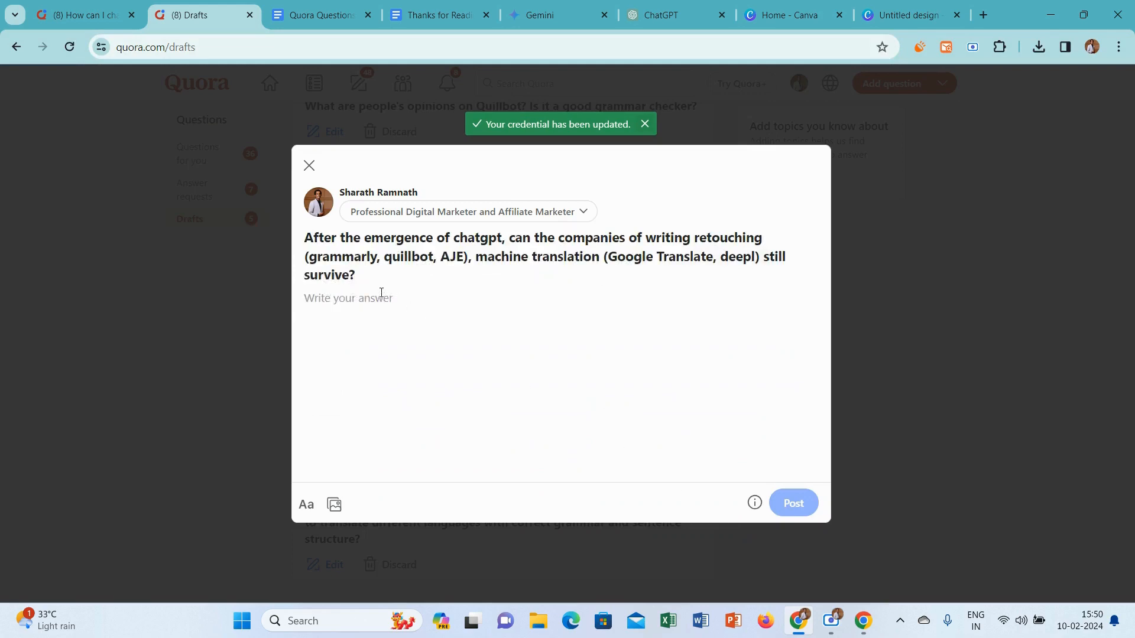
Copy the question about writing retouching and machine translation companies surviving ChatGPT and submit it in the current Gemini chat
left_click_drag(368, 294, 303, 237)
key("ctrl+c")
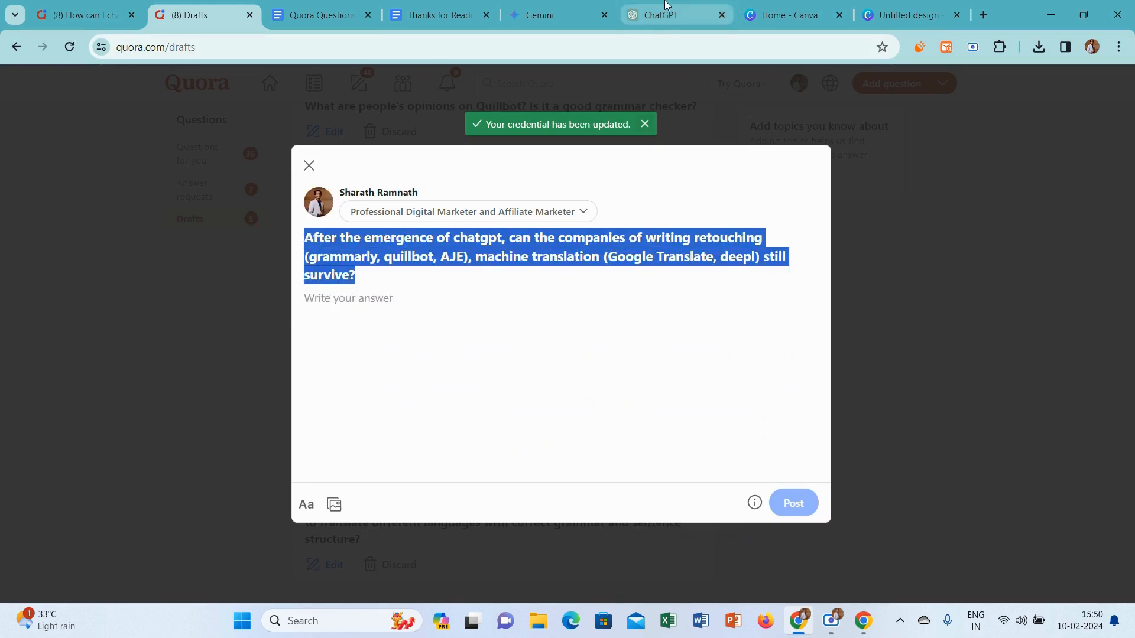
left_click(544, 9)
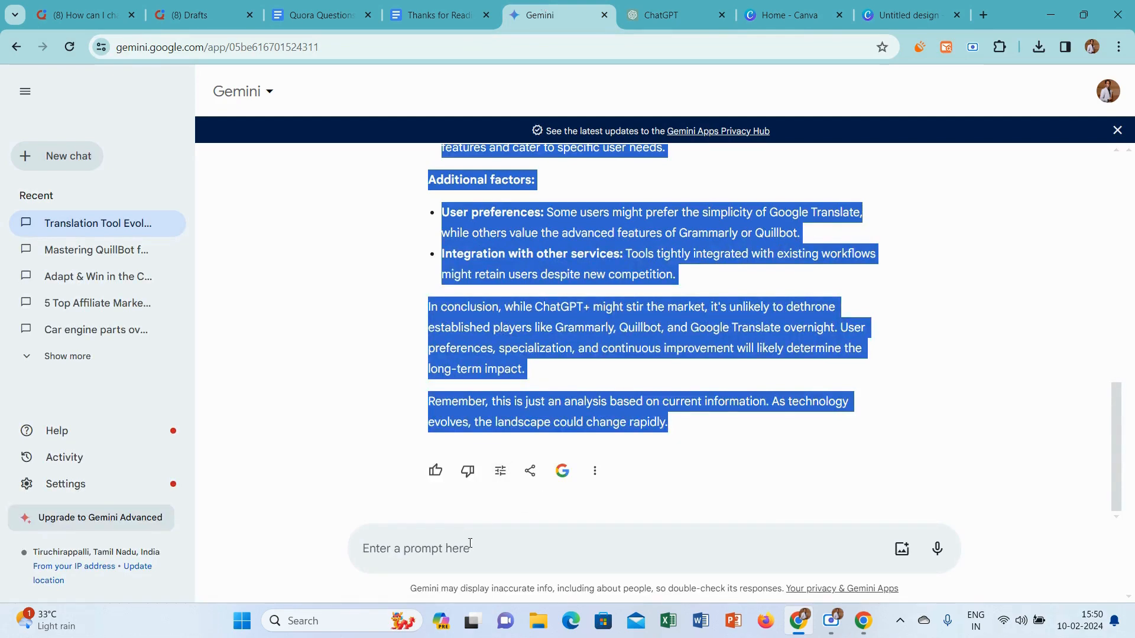
left_click(473, 549)
key("ctrl+v")
key("Return")
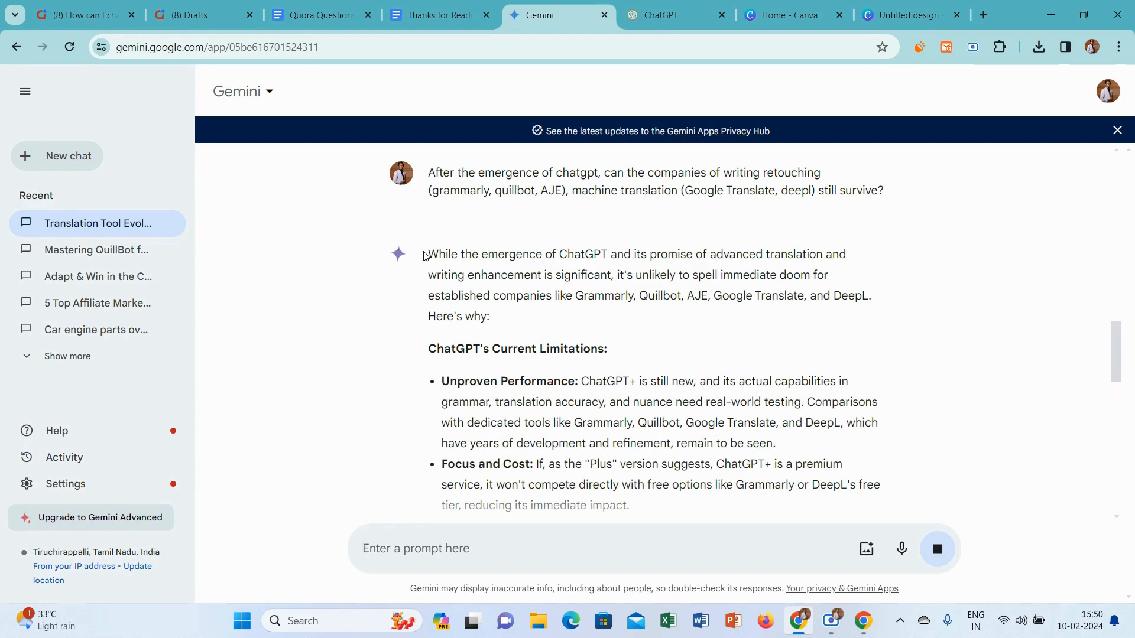
Copy Gemini's complete response about the companies' survival, paste it into the open Quora draft and remove the extra blank line
left_click_drag(426, 255, 863, 435)
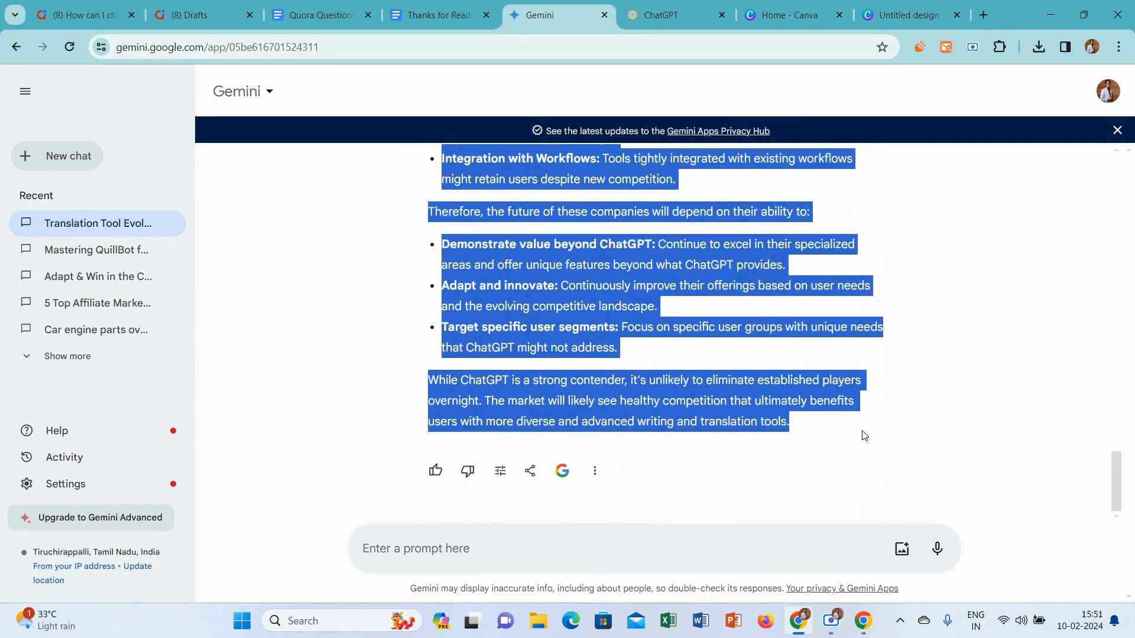
left_click(201, 15)
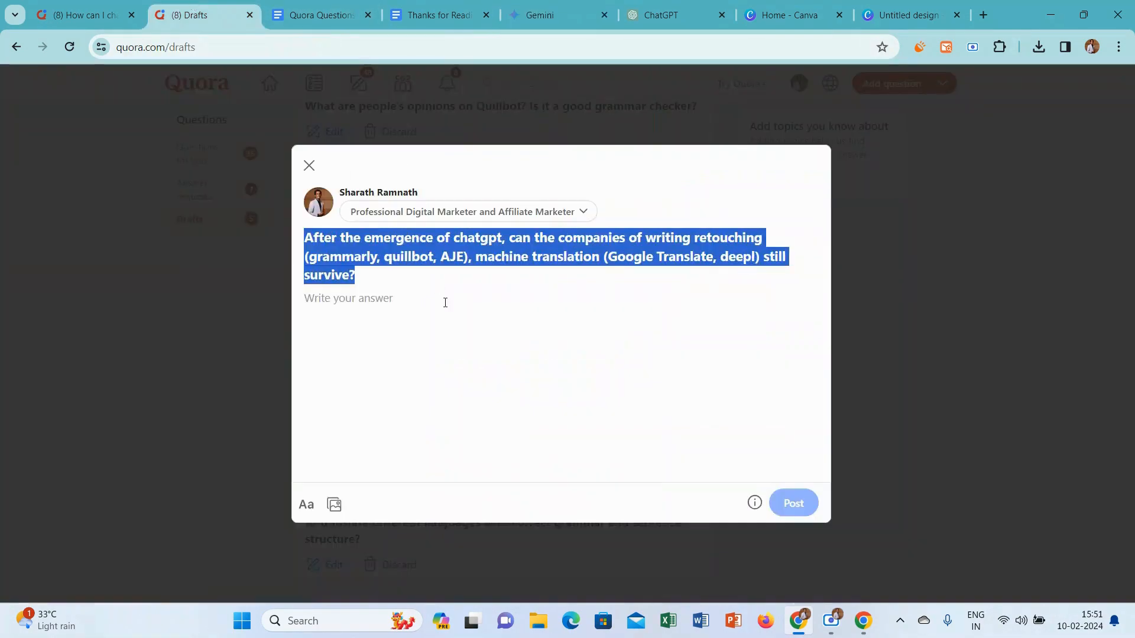
left_click(442, 315)
key("ctrl+v")
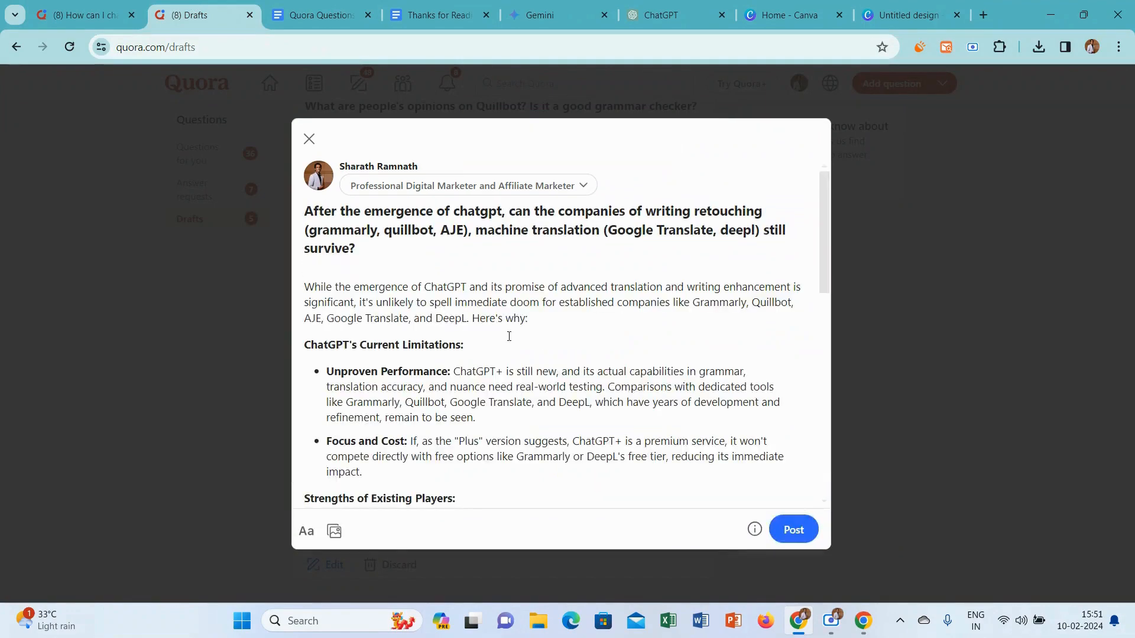
key("BackSpace")
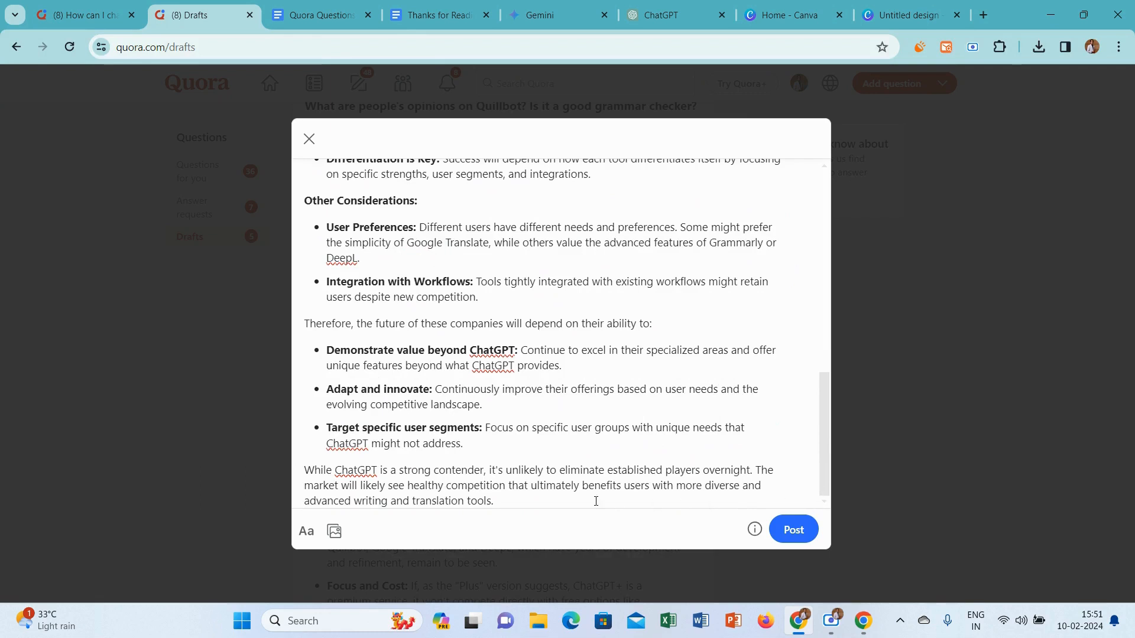
Add the "Thanks for Reading.." line with the heart emoji from the Google Doc below the company survival answer and publish it
key("Return")
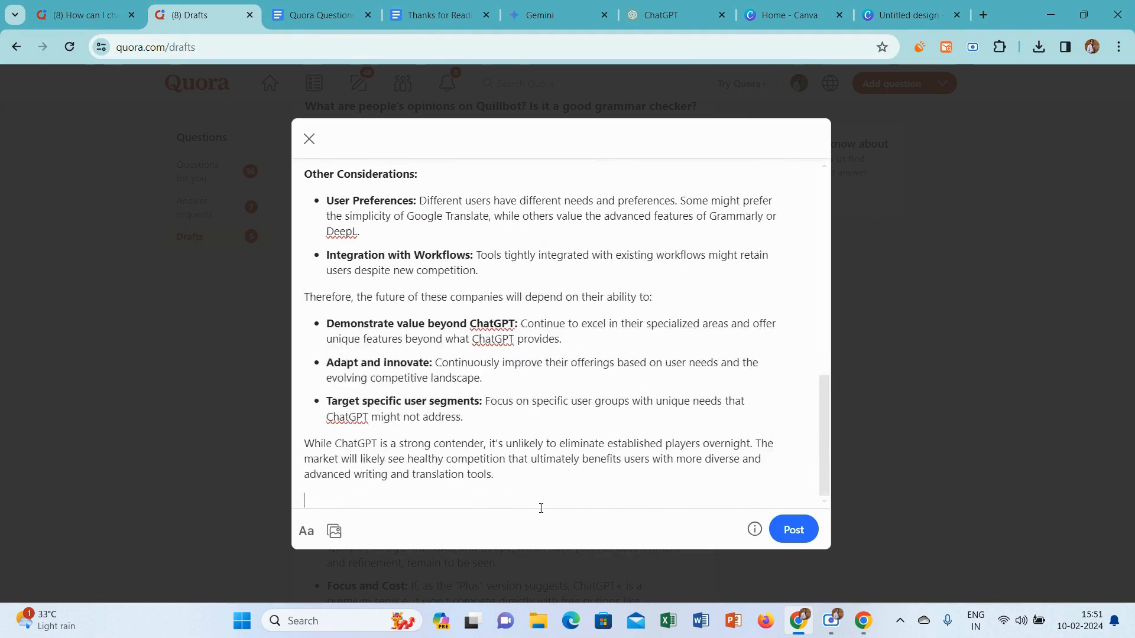
left_click(464, 5)
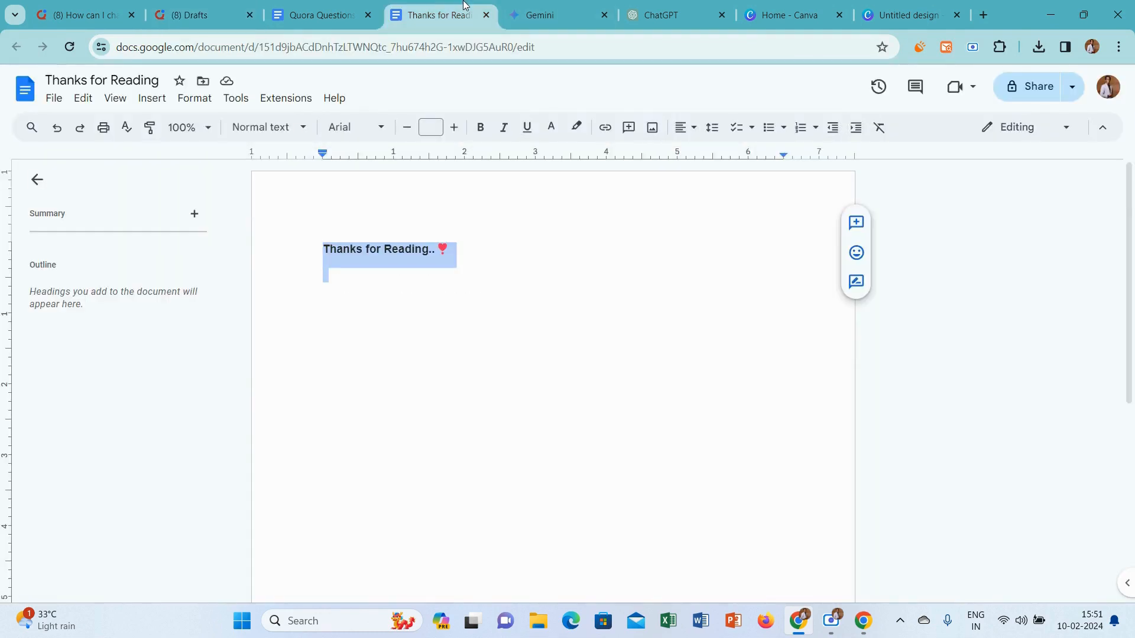
left_click(206, 8)
type("Thanks for Reading.. ❤")
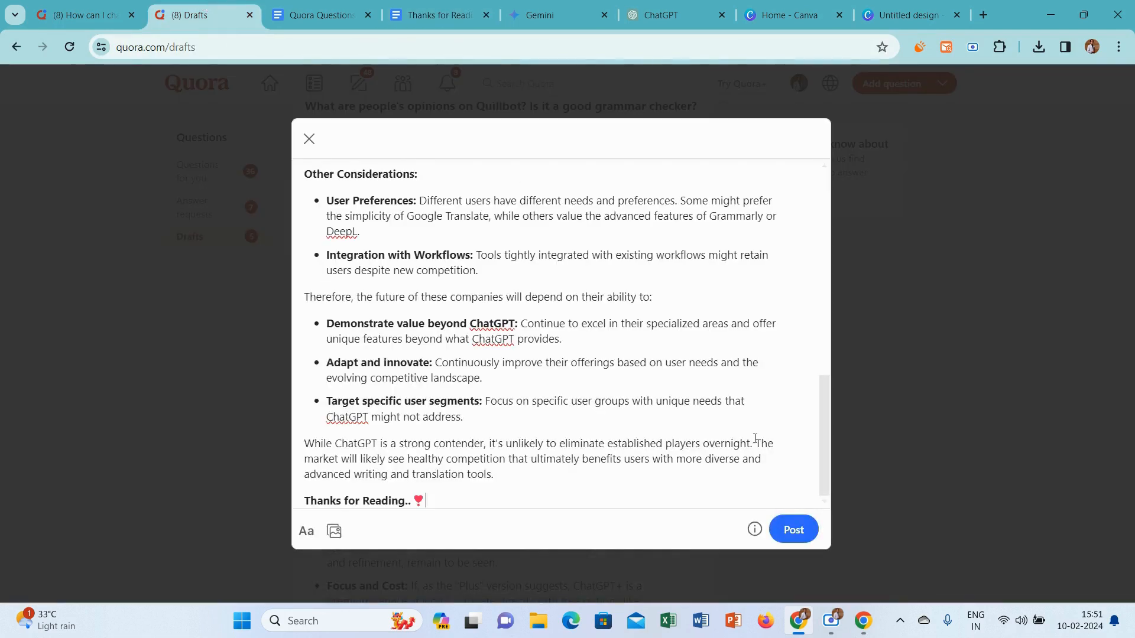
left_click(791, 527)
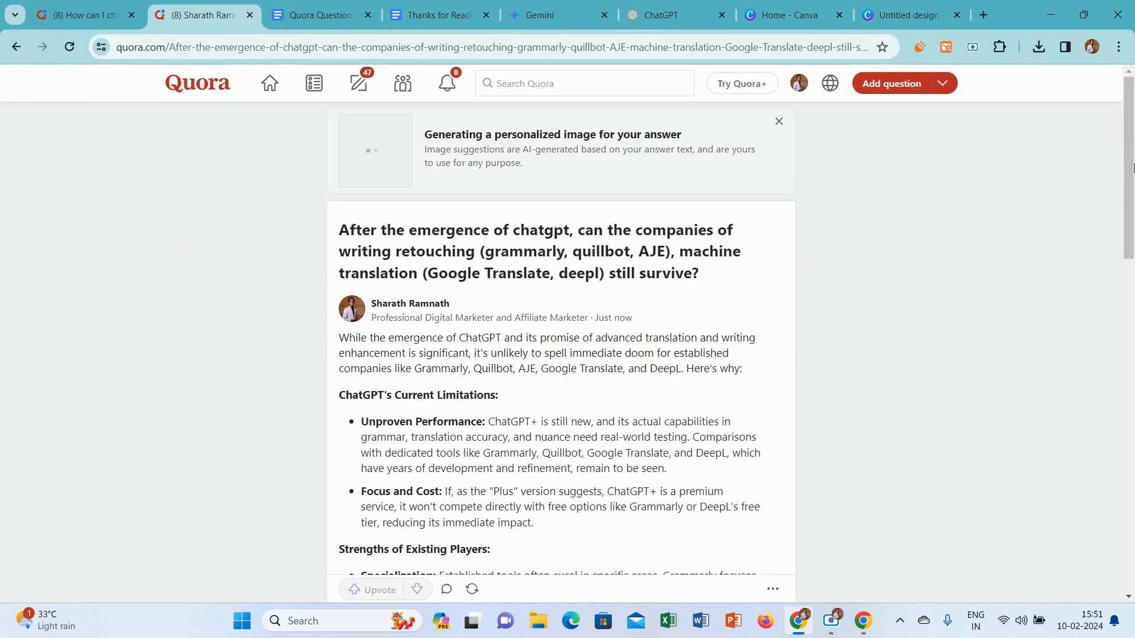
scroll(1134, 160, "down", 15)
scroll(1134, 161, "up", 15)
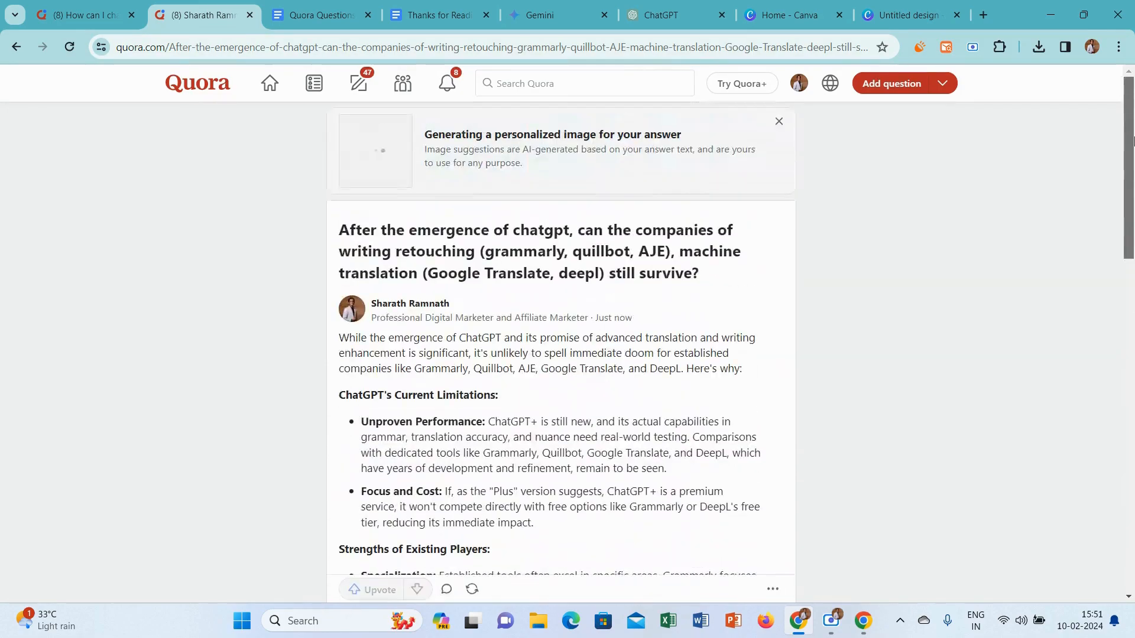